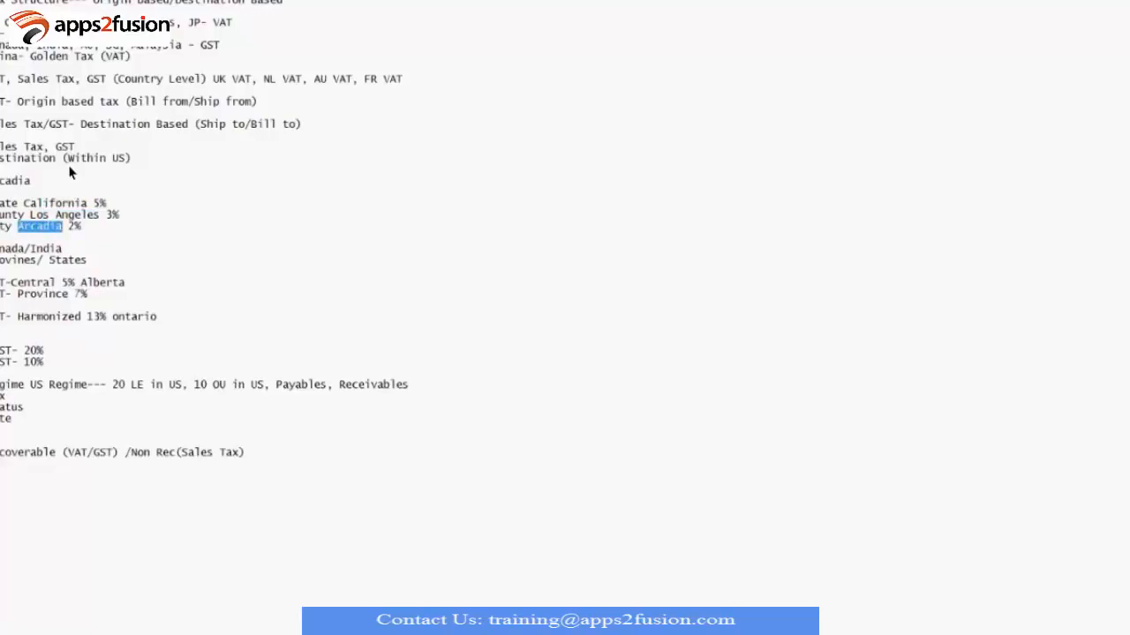
- Examine the Tax Jurisdiction box in the Regime to Rates flow slide, comparing it with the Alberta and Ontario tax entries in the notes
key(alt+Tab)
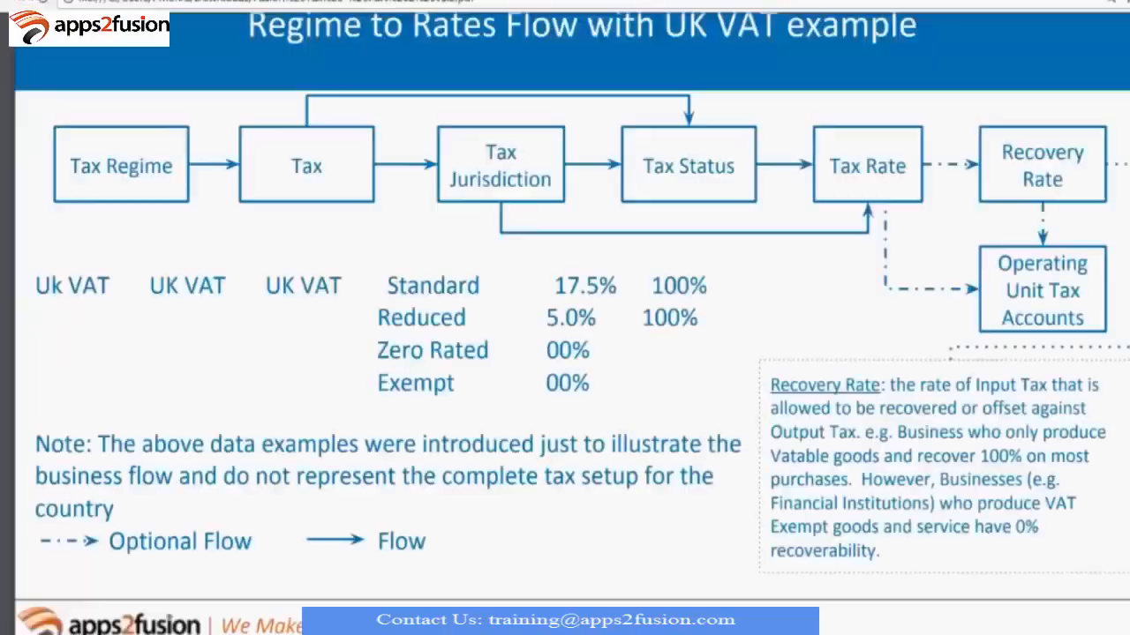
drag(480, 157, 558, 184)
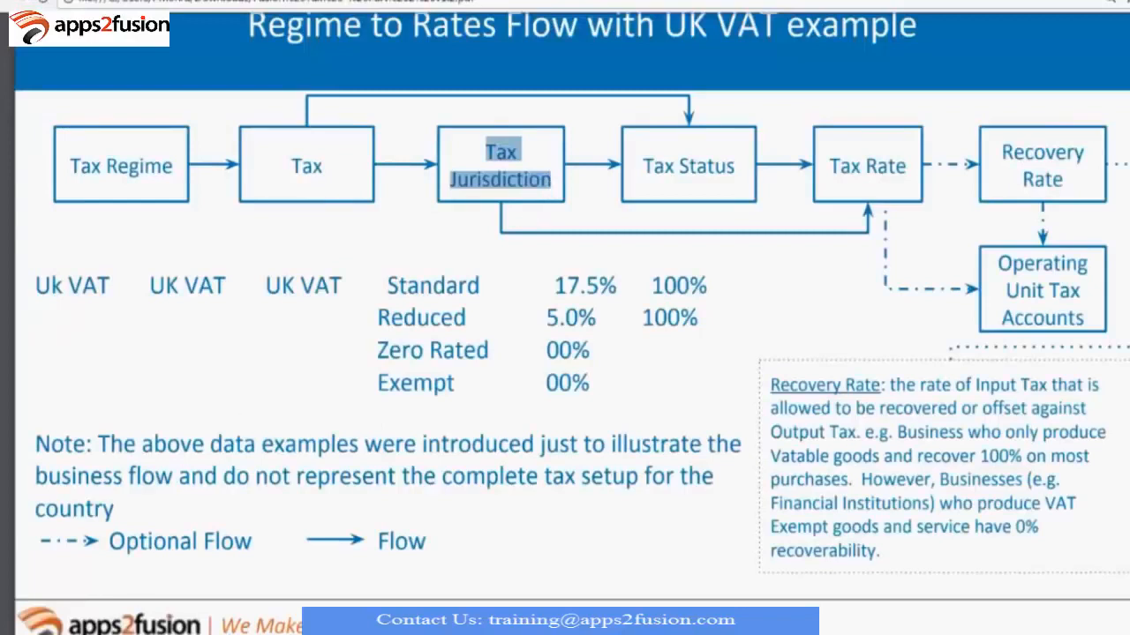
key(alt+Tab)
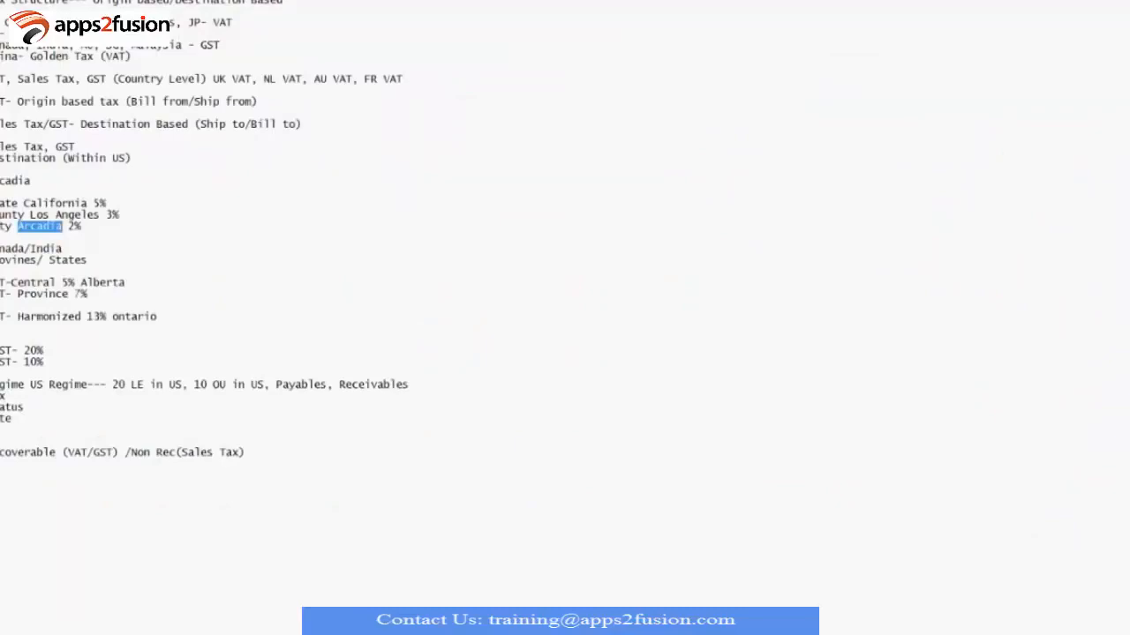
key(alt+Tab)
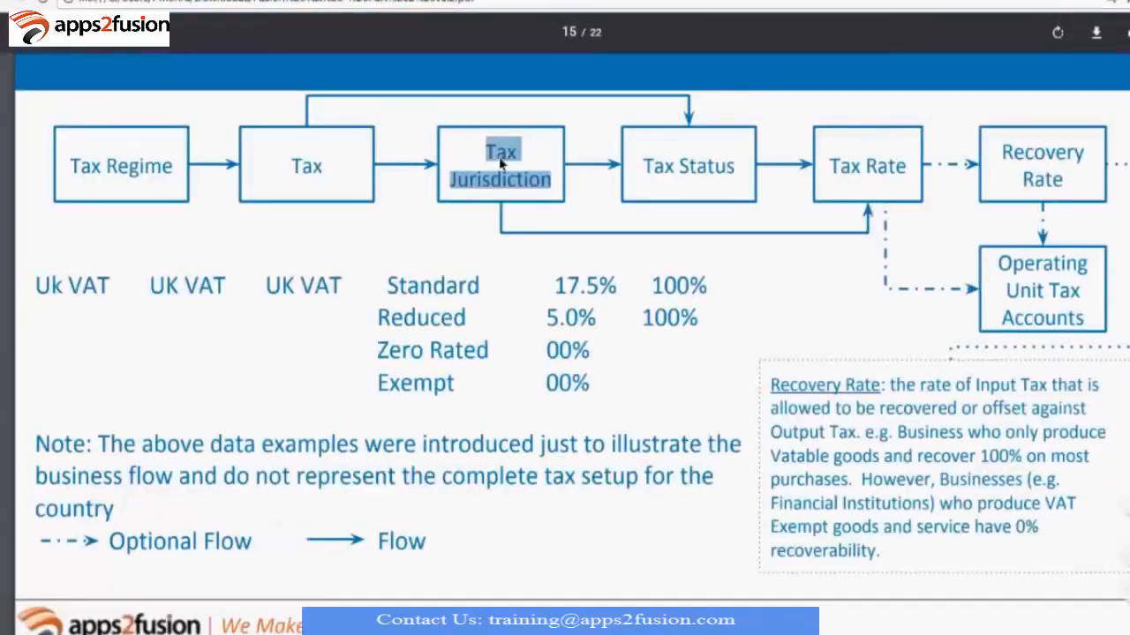
drag(544, 180, 493, 154)
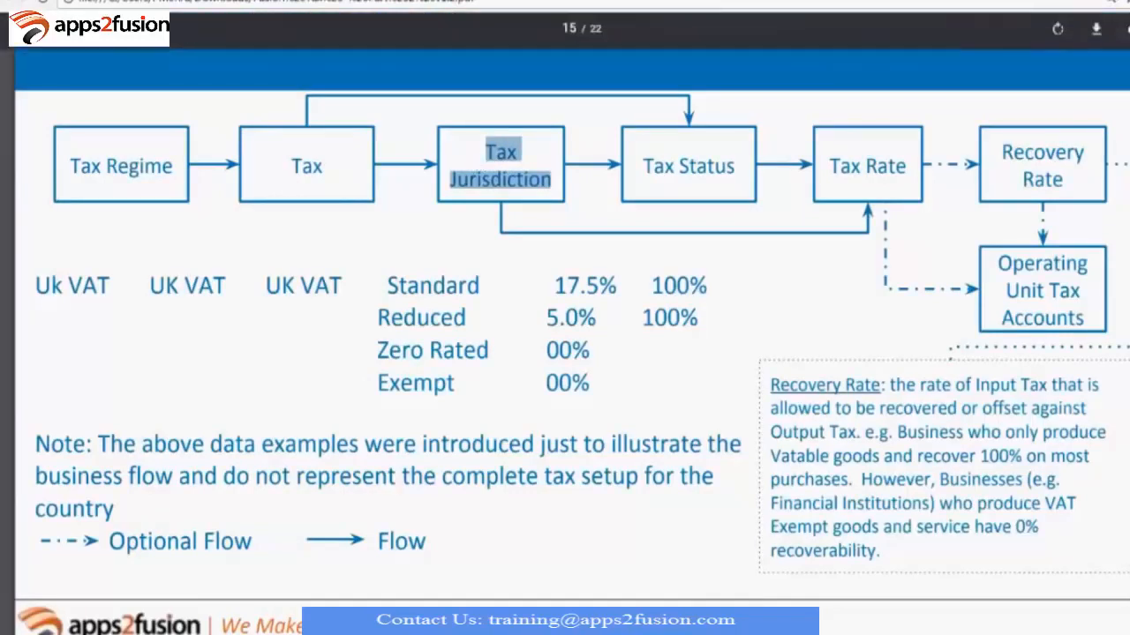
key(alt+Tab)
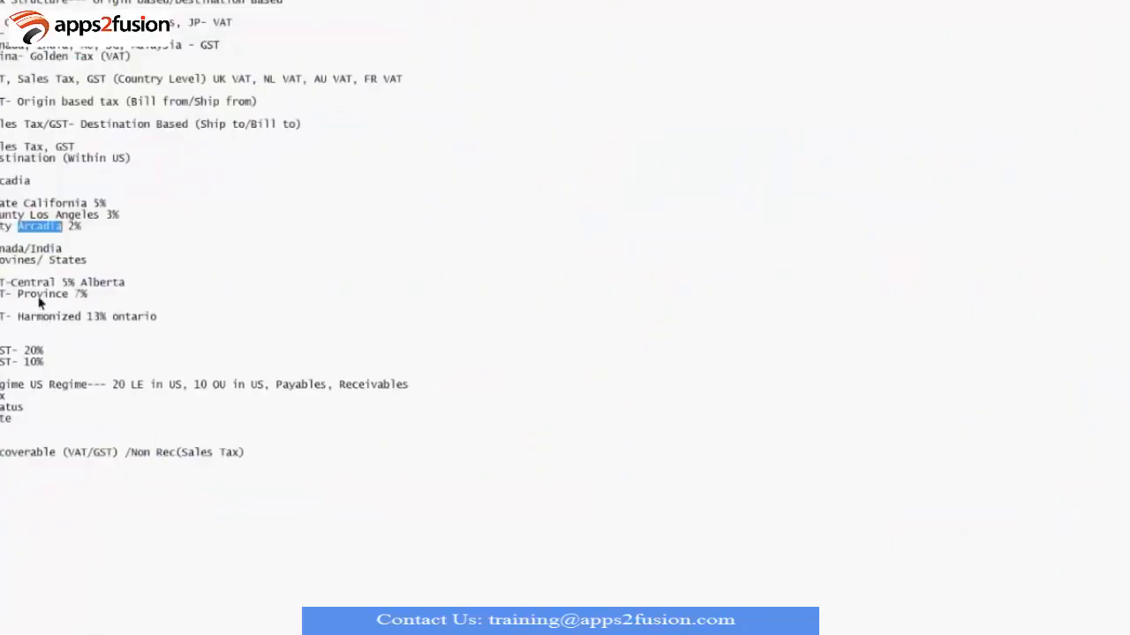
drag(114, 322, 159, 316)
click(120, 284)
drag(120, 284, 81, 284)
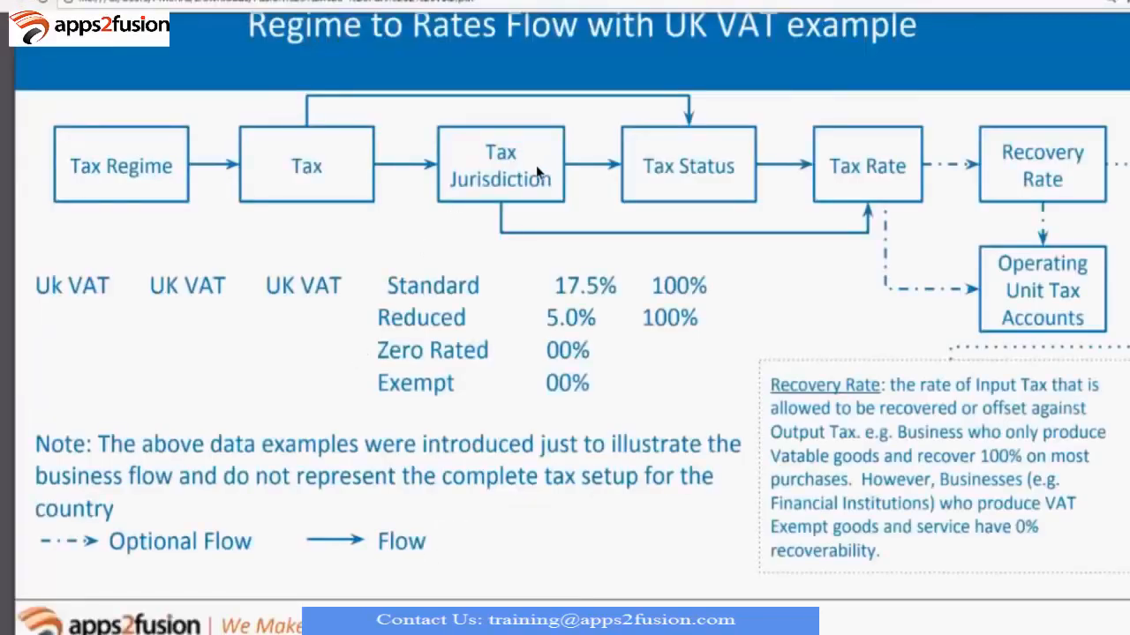
drag(485, 144, 554, 182)
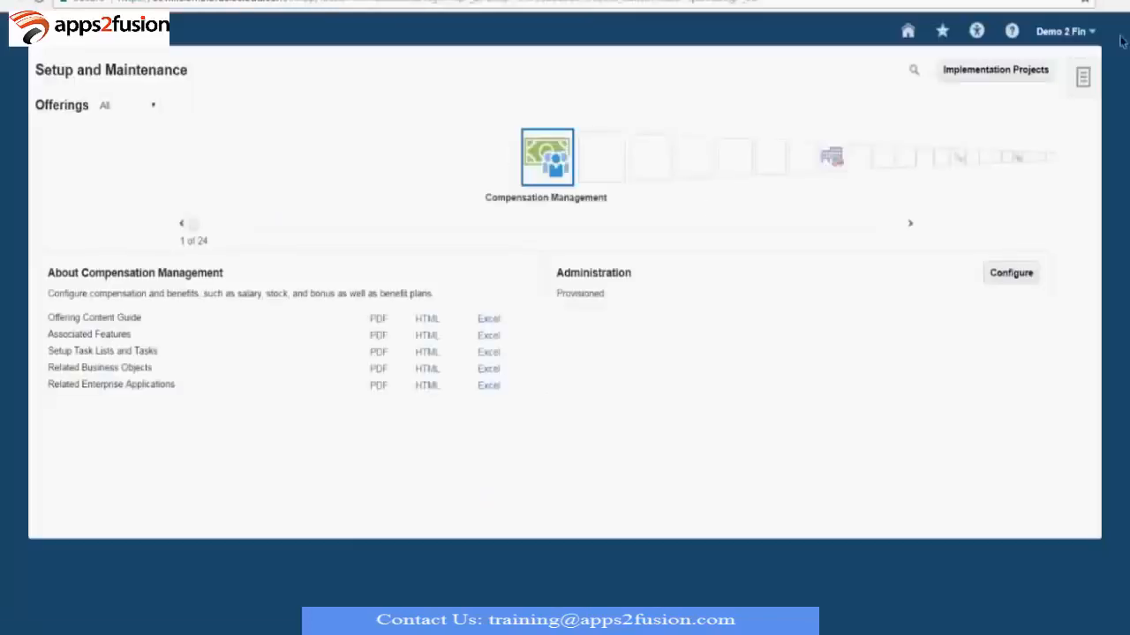
- Open the XYZ General Insurance Implementation Project from the implementation projects and expand its Financials task list
click(1005, 76)
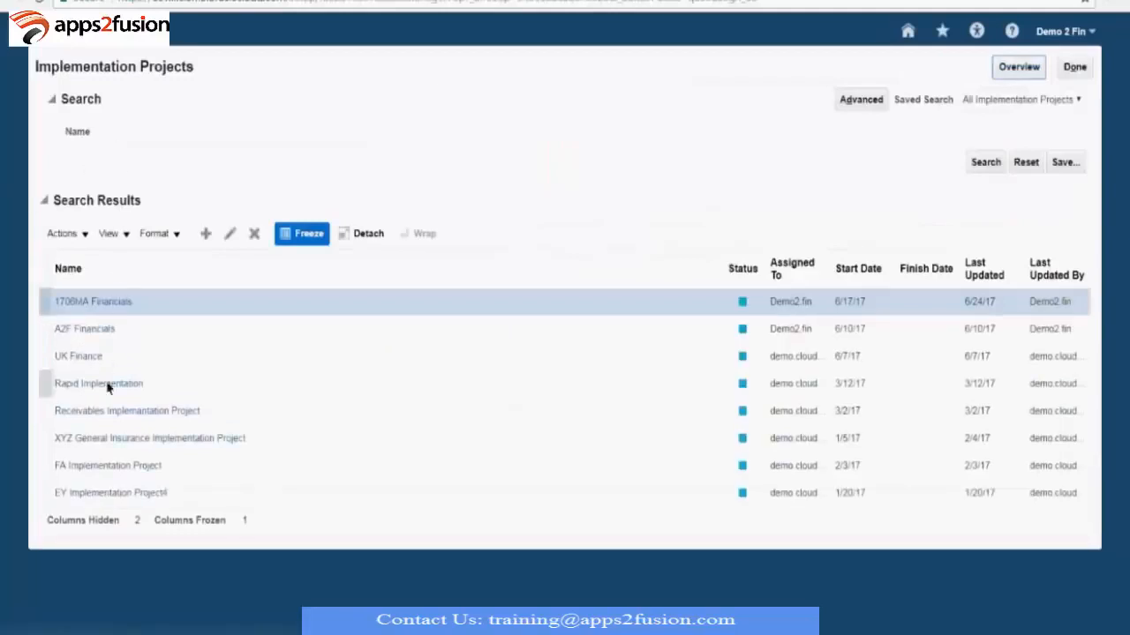
click(172, 446)
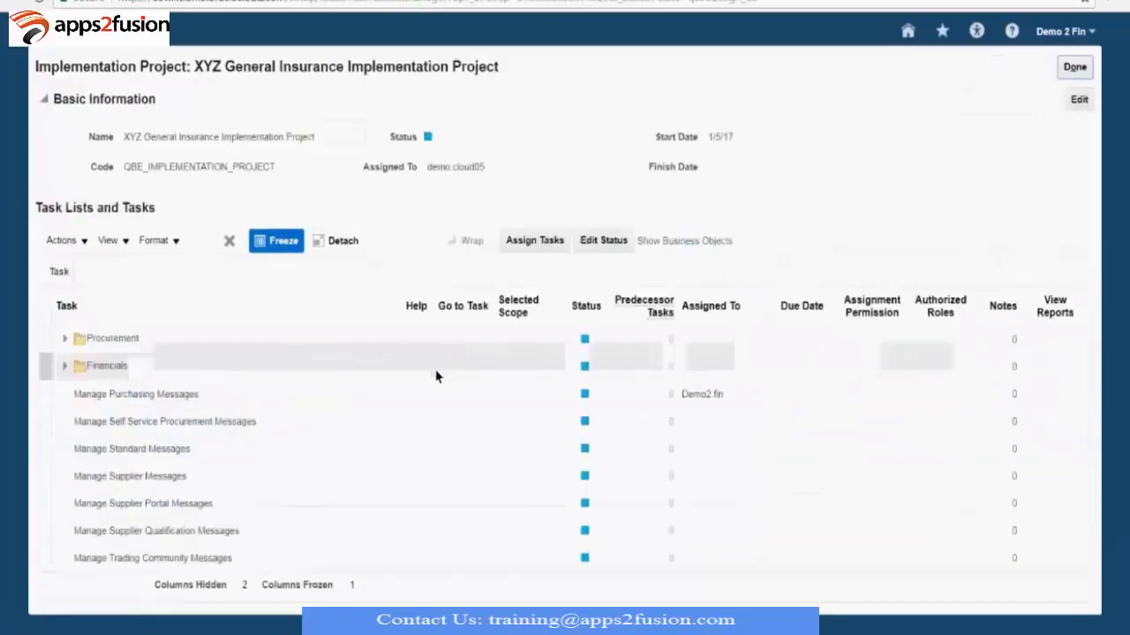
click(65, 368)
scroll(354, 473, down, 5)
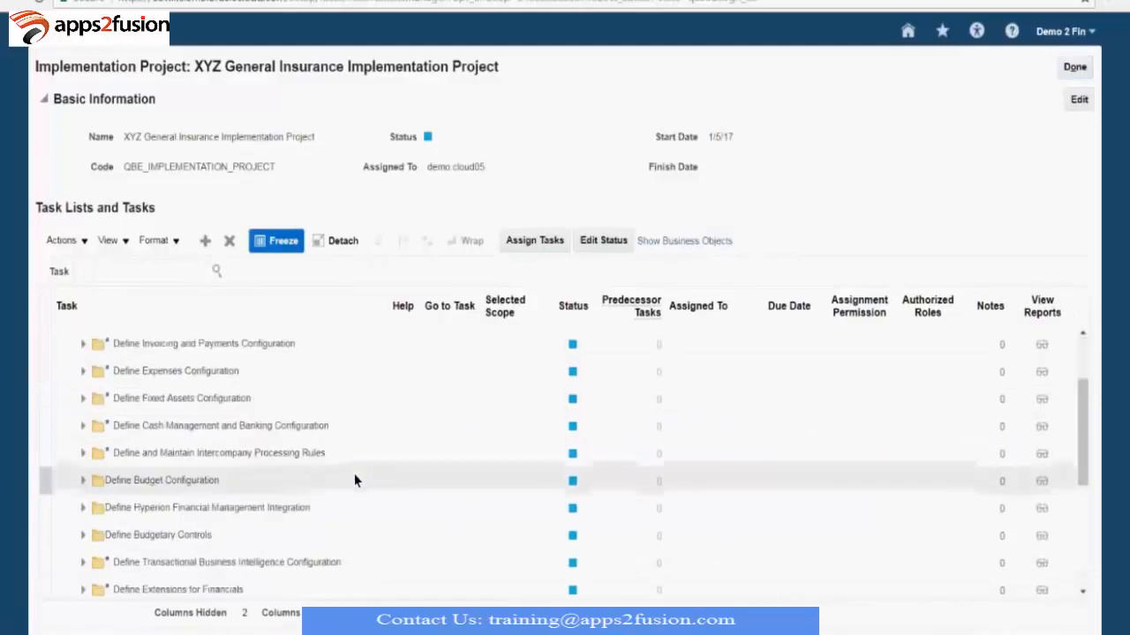
scroll(354, 475, down, 2)
scroll(354, 475, up, 5)
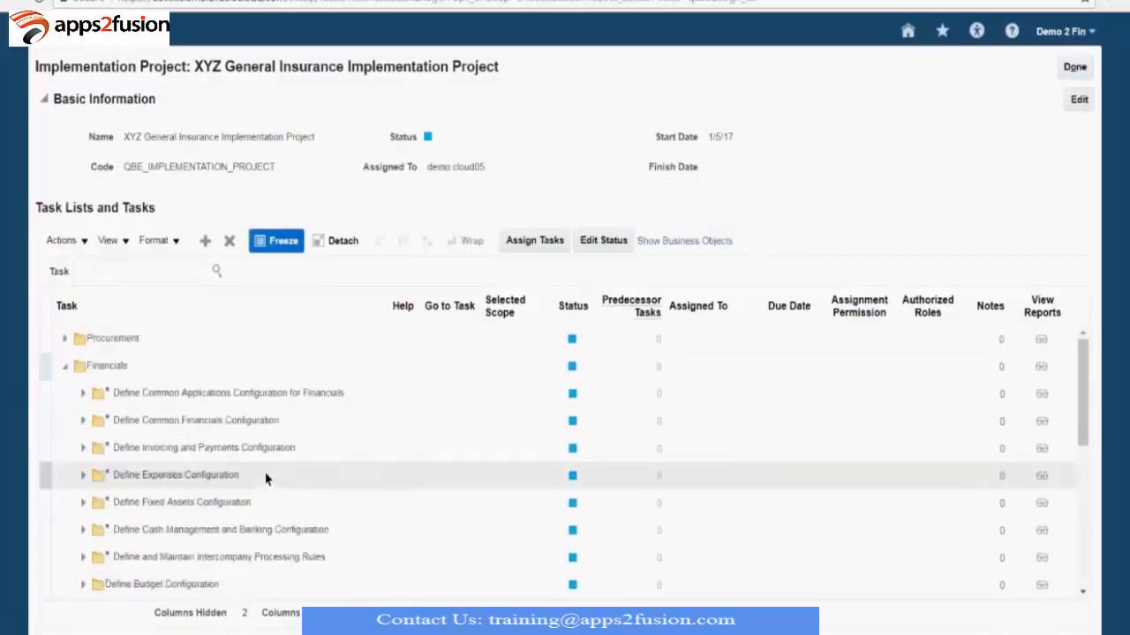
- Search the project tasks for Tax and open Define Tax Configuration under Financials, Define Common Financials Configuration in the hierarchy
click(117, 273)
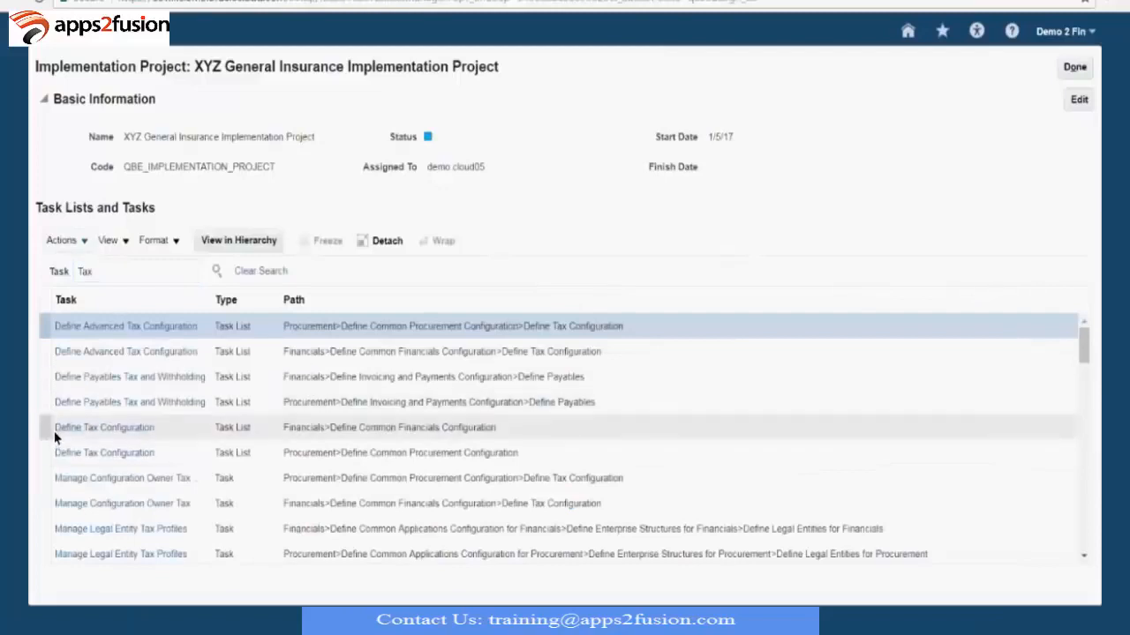
double_click(109, 268)
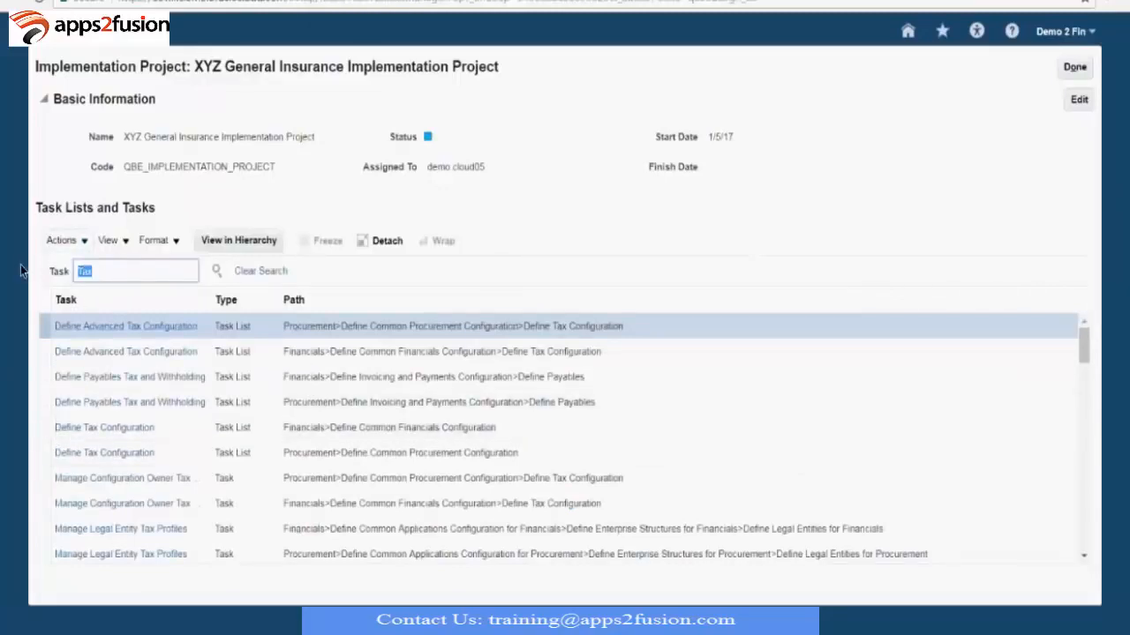
key(BackSpace)
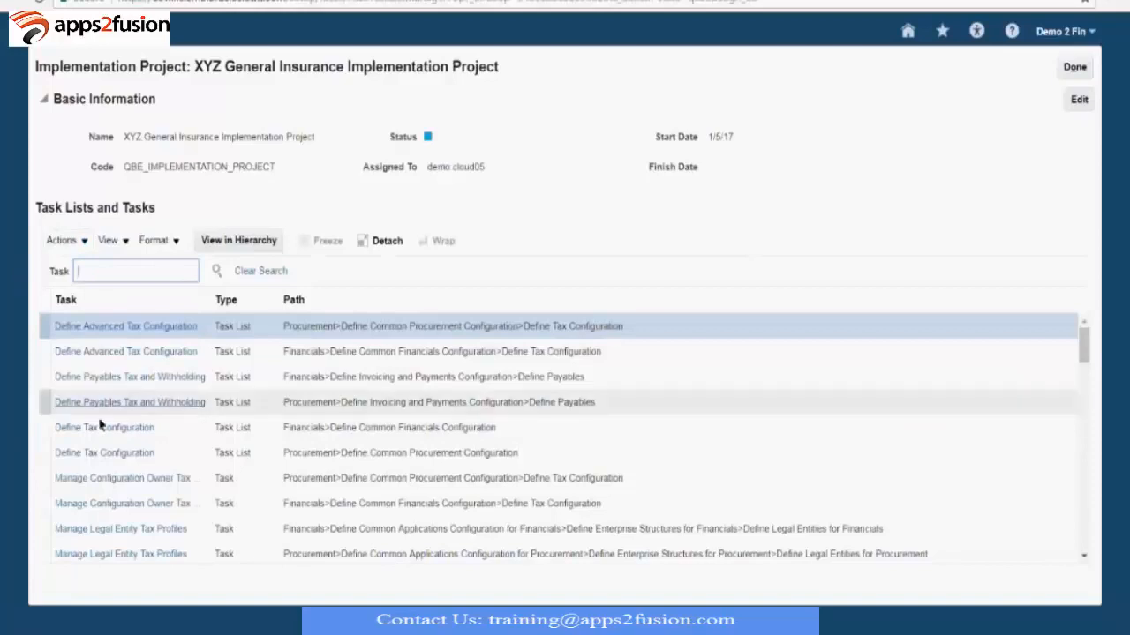
key(Return)
click(648, 200)
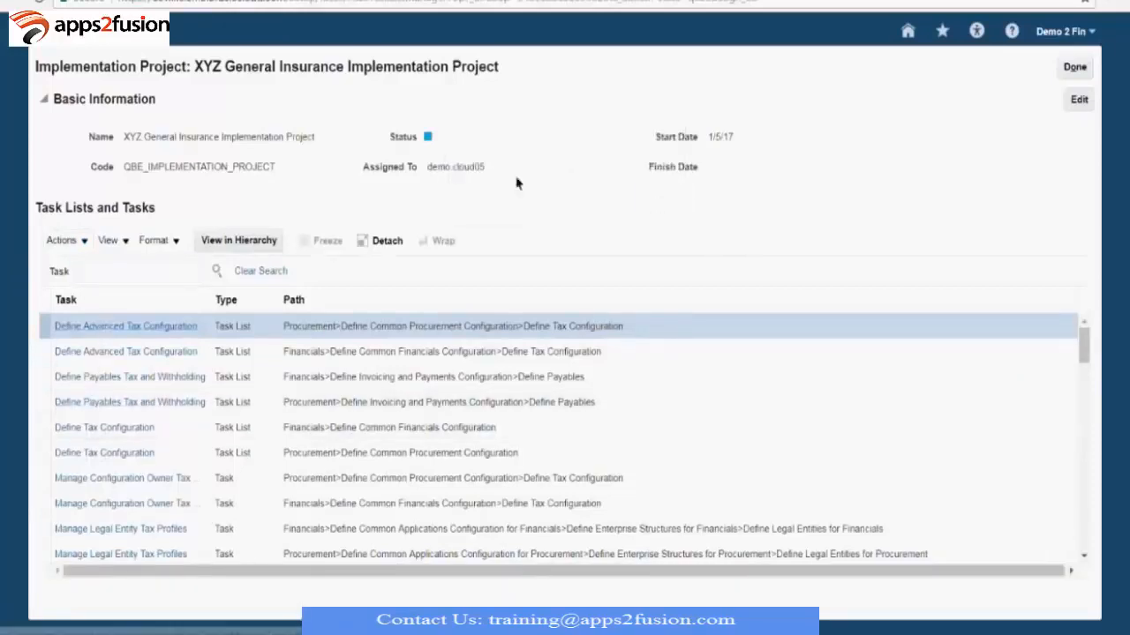
click(131, 428)
click(299, 424)
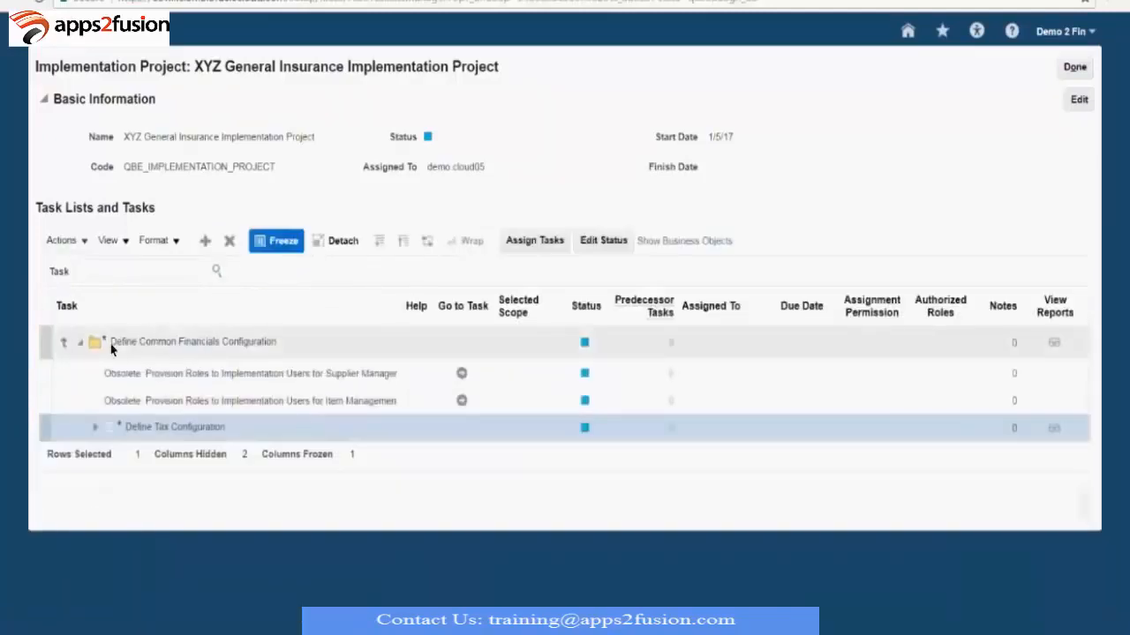
click(80, 343)
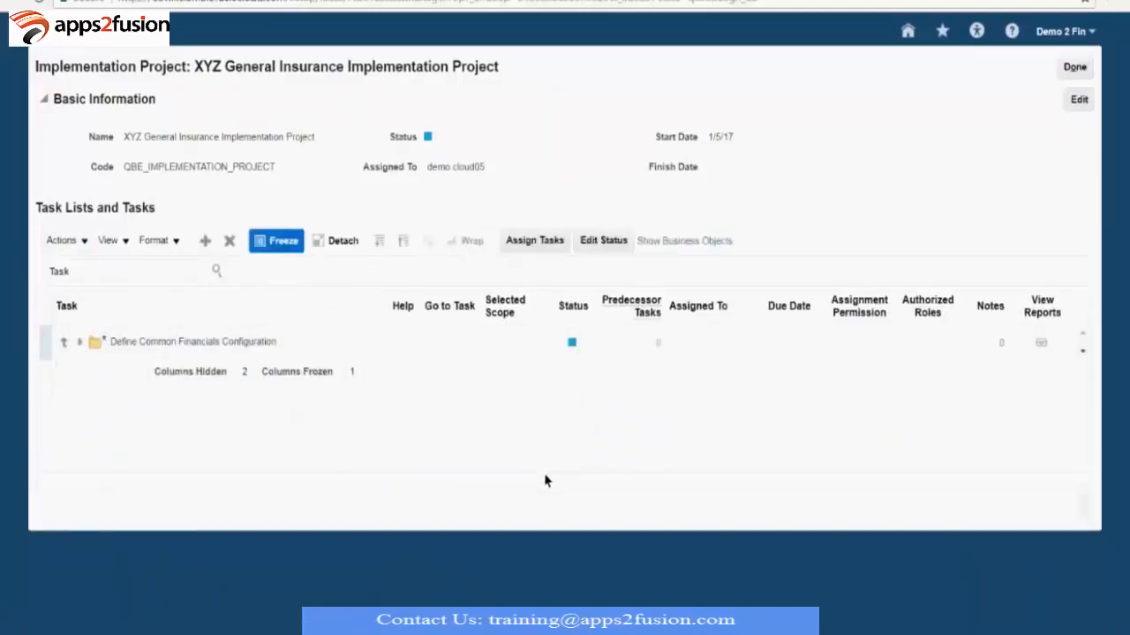
click(77, 345)
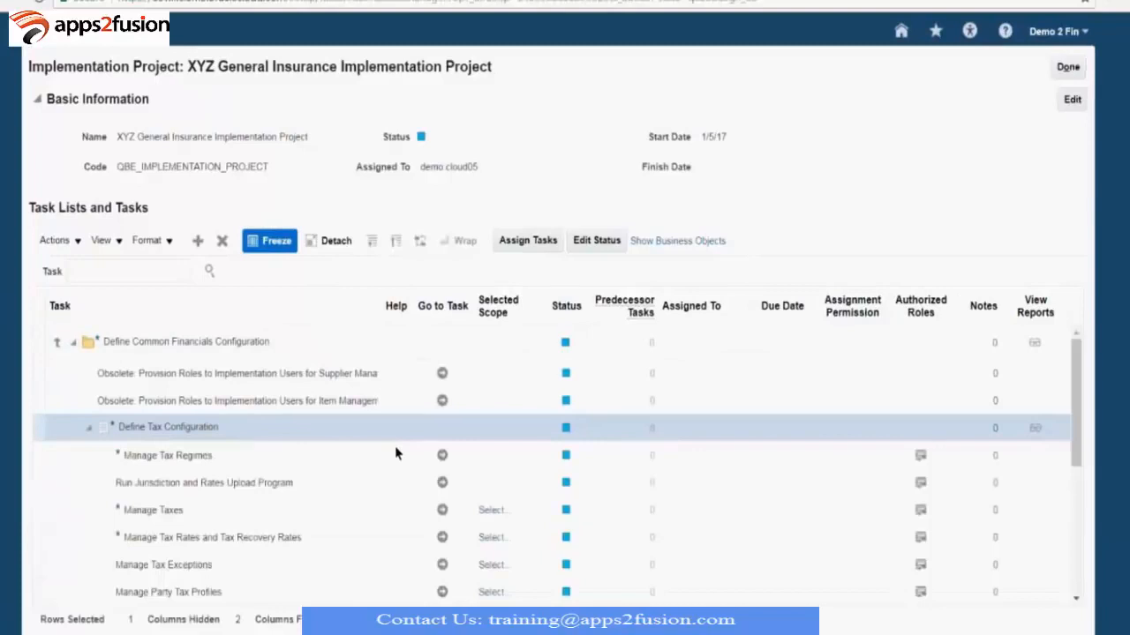
- Examine the tasks under Define Tax Configuration, including those inside the Define Advanced Tax Configuration folder
scroll(396, 447, up, 2)
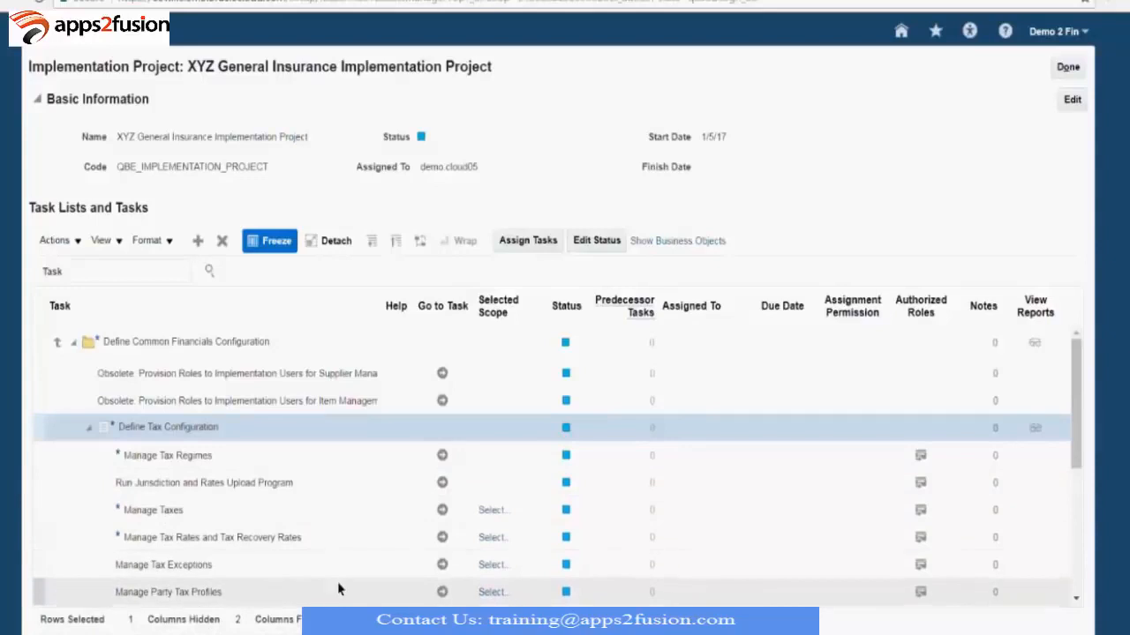
scroll(337, 581, down, 3)
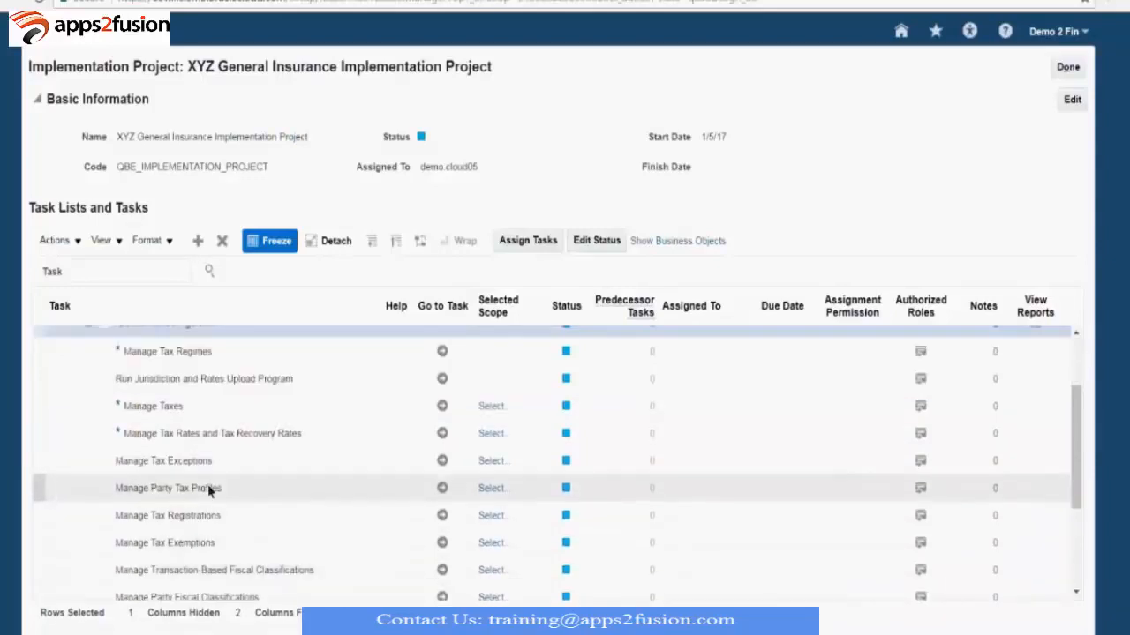
scroll(198, 552, down, 3)
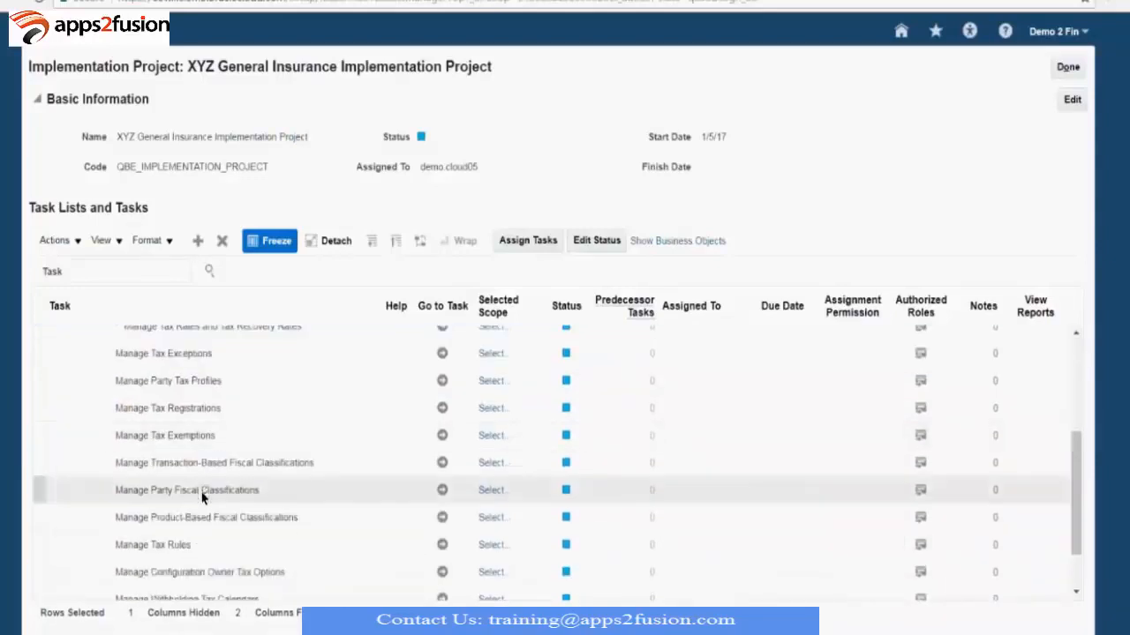
scroll(201, 529, down, 3)
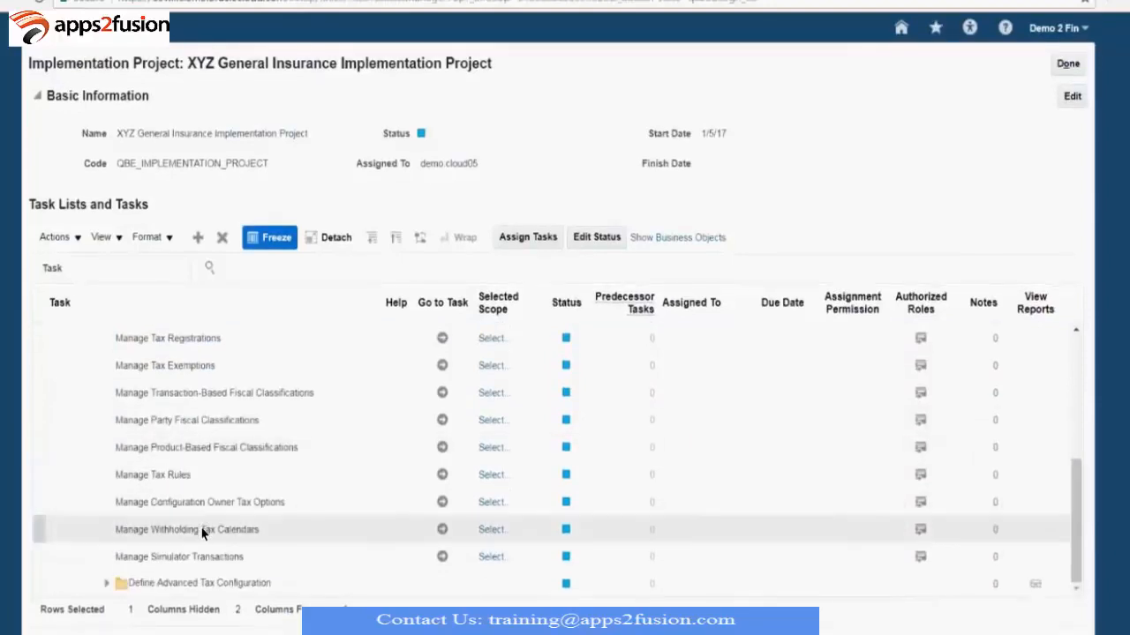
click(107, 584)
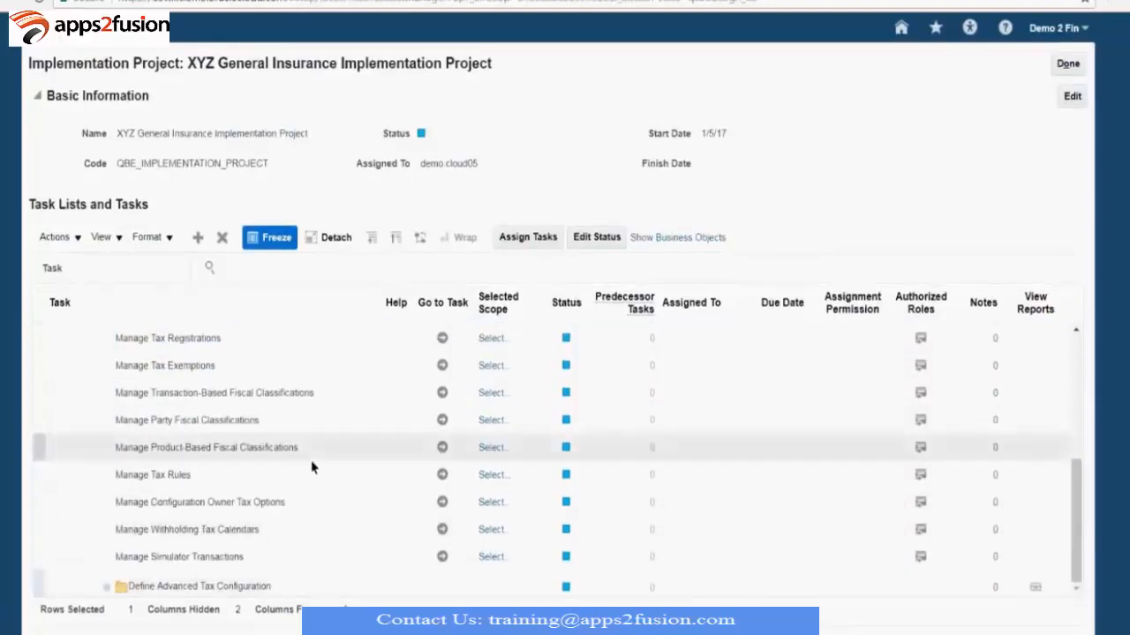
scroll(352, 478, down, 5)
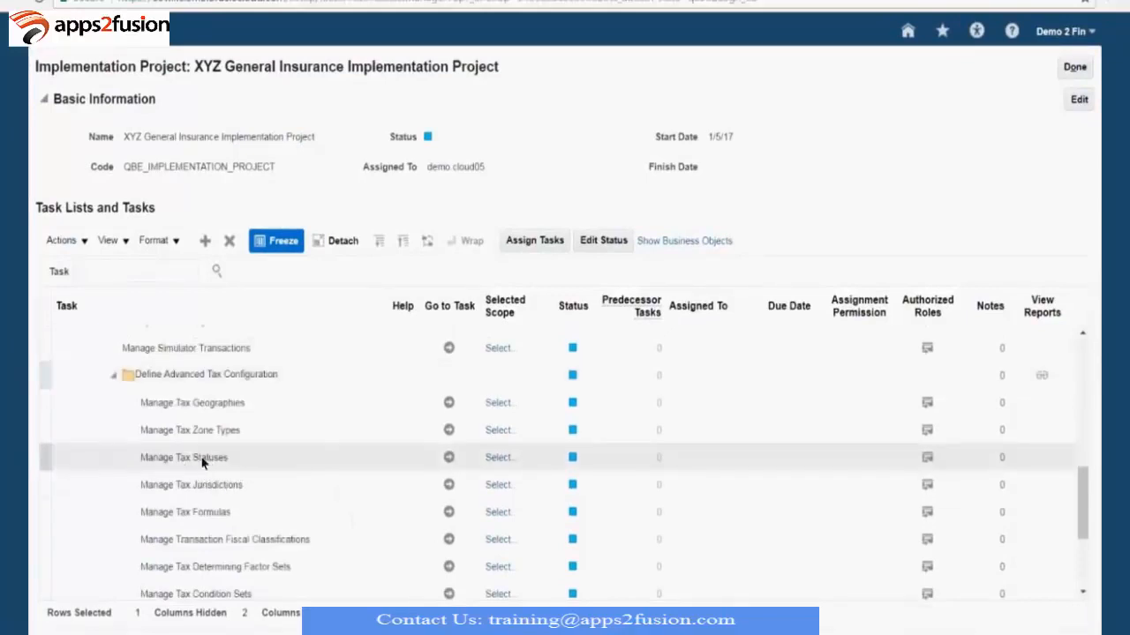
scroll(279, 459, down, 2)
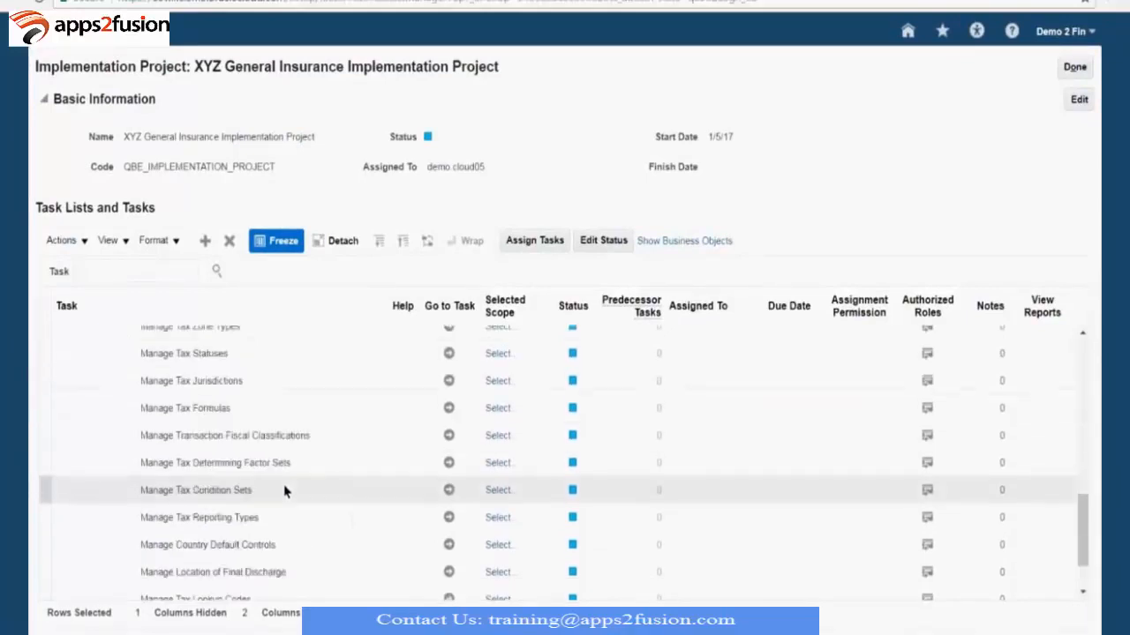
scroll(269, 497, down, 2)
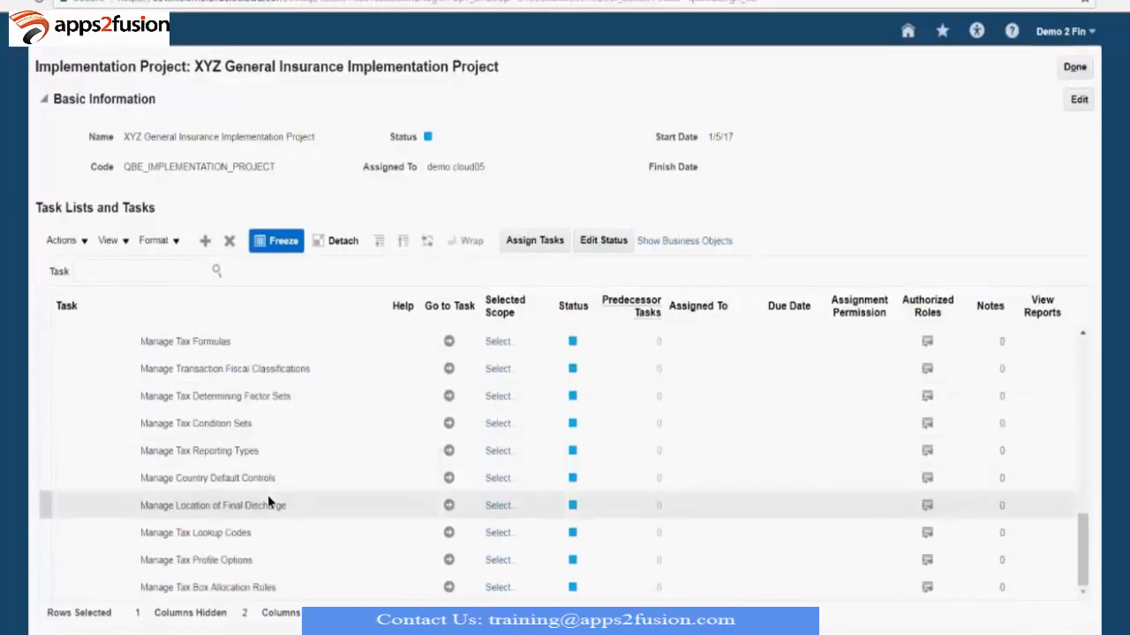
scroll(353, 534, up, 8)
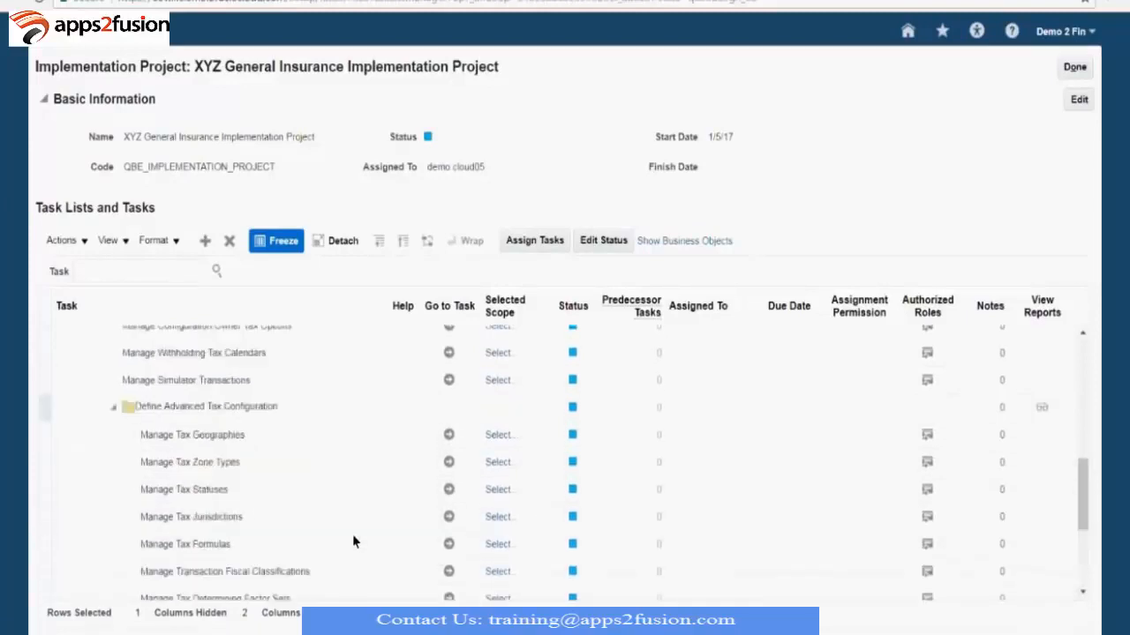
scroll(352, 537, up, 2)
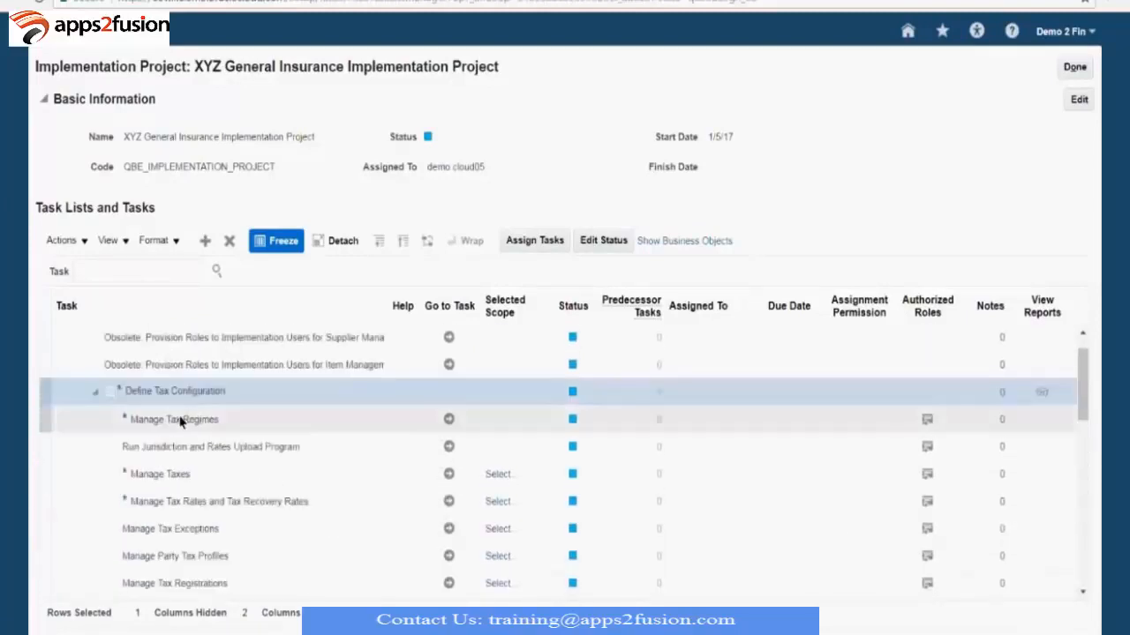
- Go to the Manage Tax Regimes task and start creating a new transaction tax regime
click(448, 416)
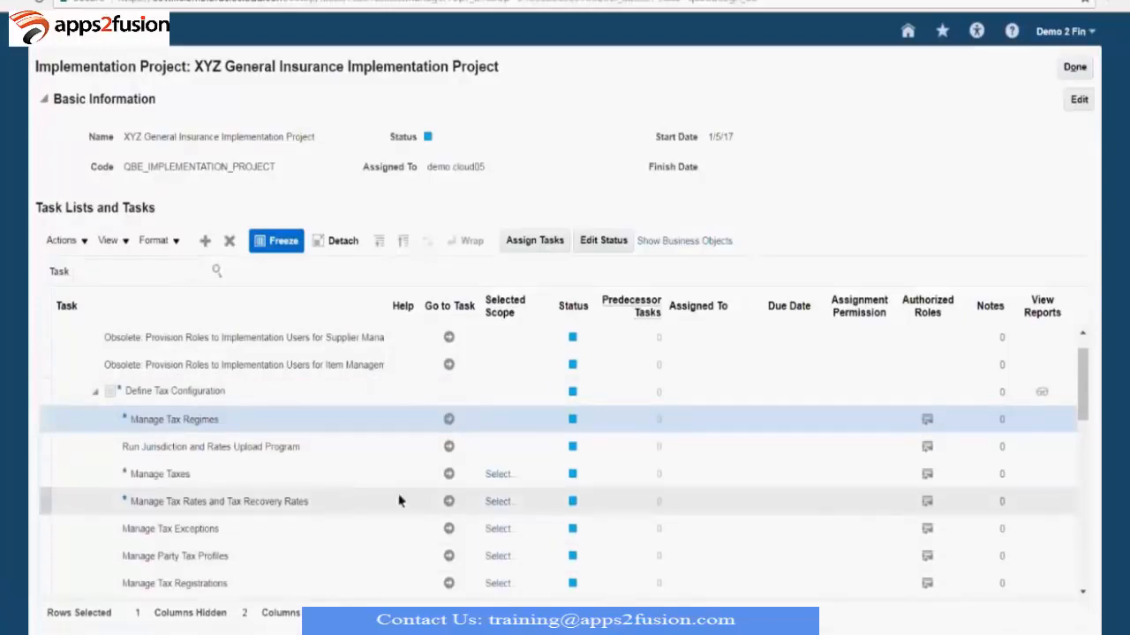
click(448, 419)
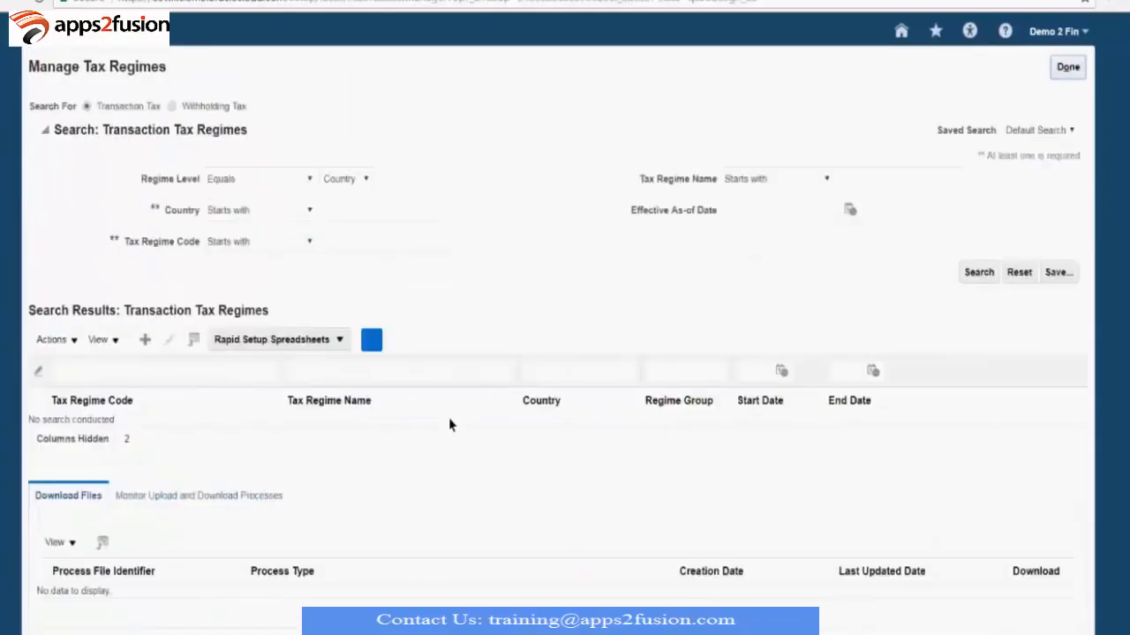
click(147, 343)
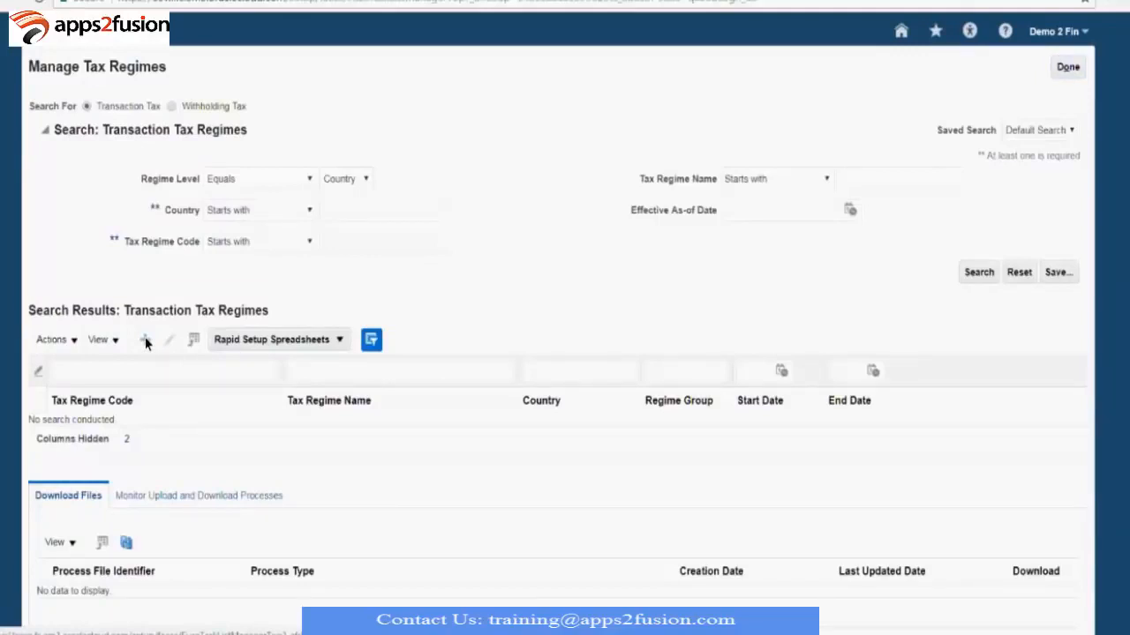
- Enter XYZ UK VAT as both the tax regime code and the tax regime name
click(284, 118)
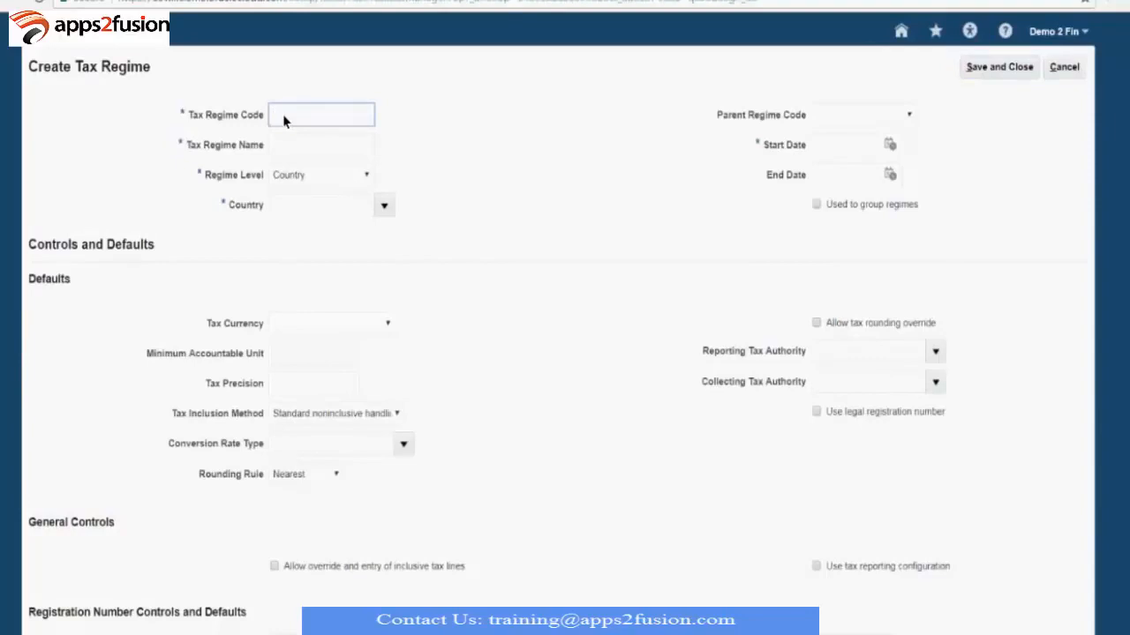
text(XYZ UK VAT)
drag(323, 117, 236, 108)
key(ctrl+c)
key(Tab)
key(ctrl+v)
click(352, 213)
text(UNITED)
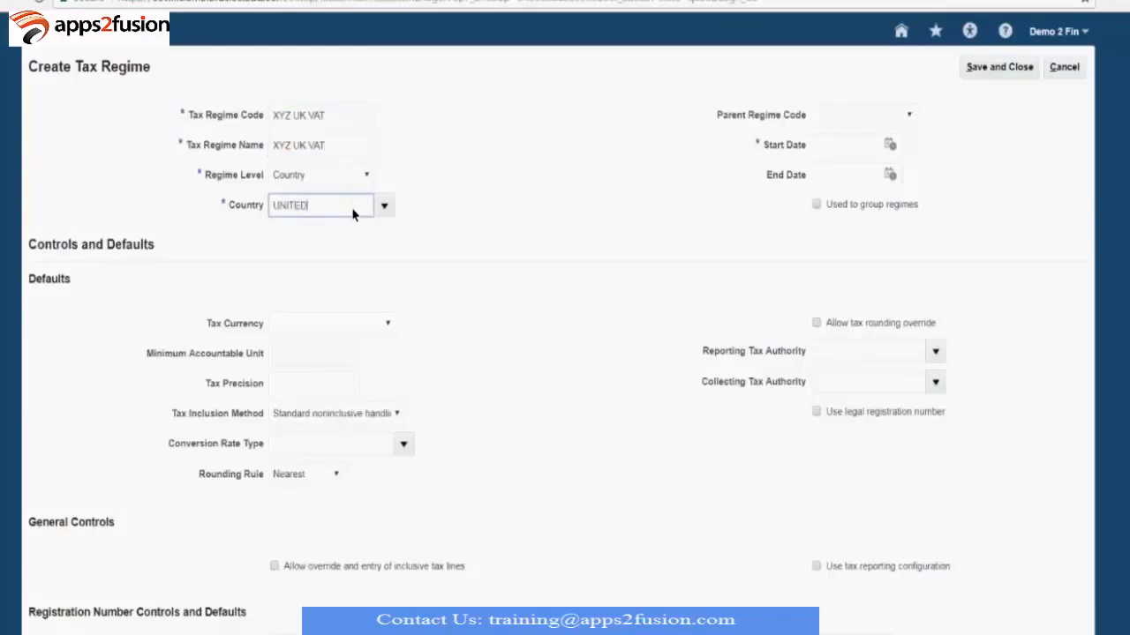
text( KING)
key(Tab)
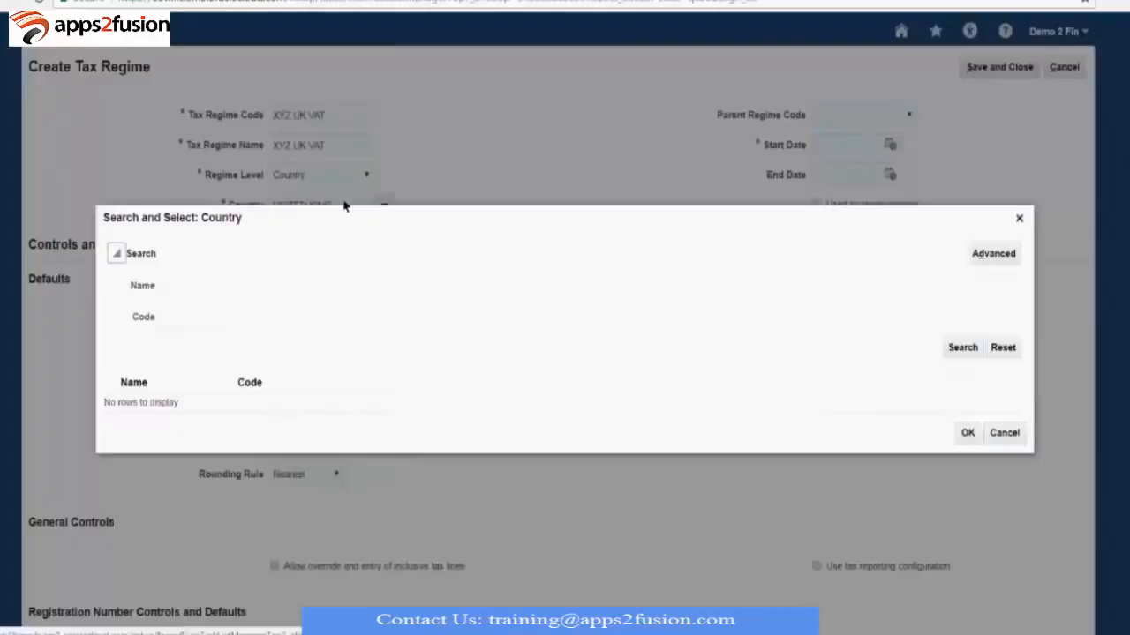
click(227, 285)
text(UNITED KING)
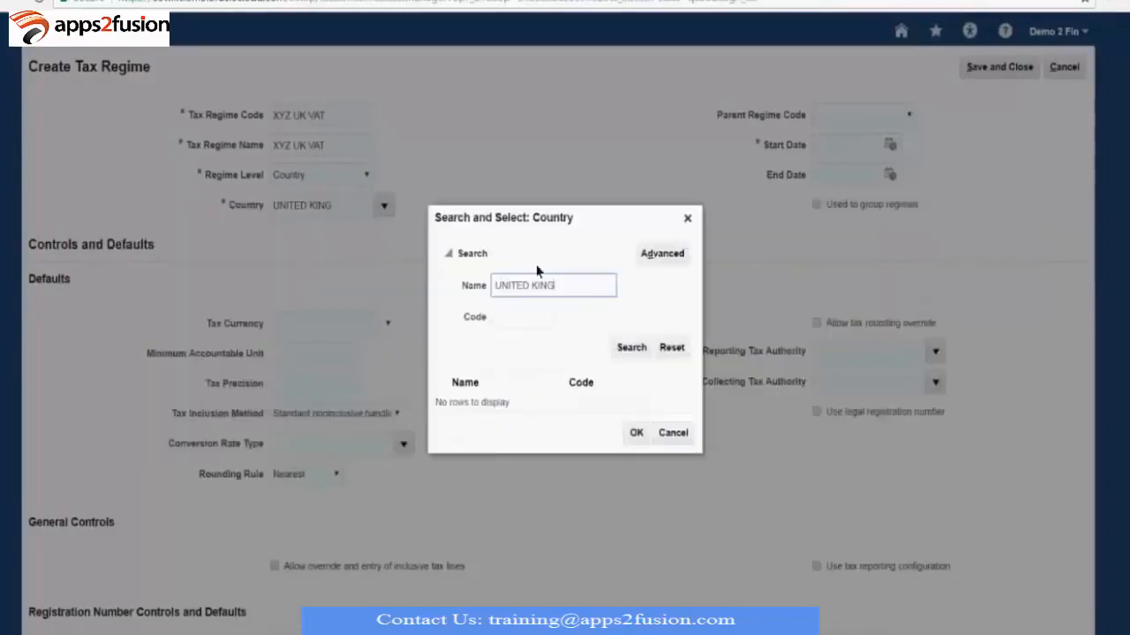
drag(579, 295, 457, 296)
click(687, 218)
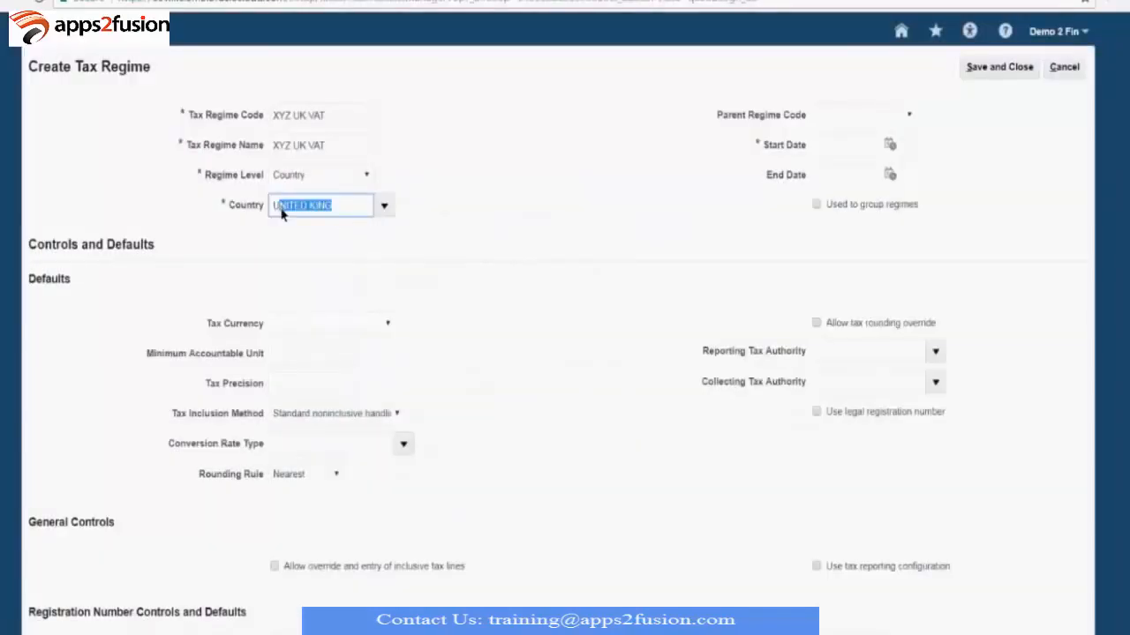
- Enter United Kingdom as the tax regime's country and keep the regime level at Country
text(United Kingdom)
key(Tab)
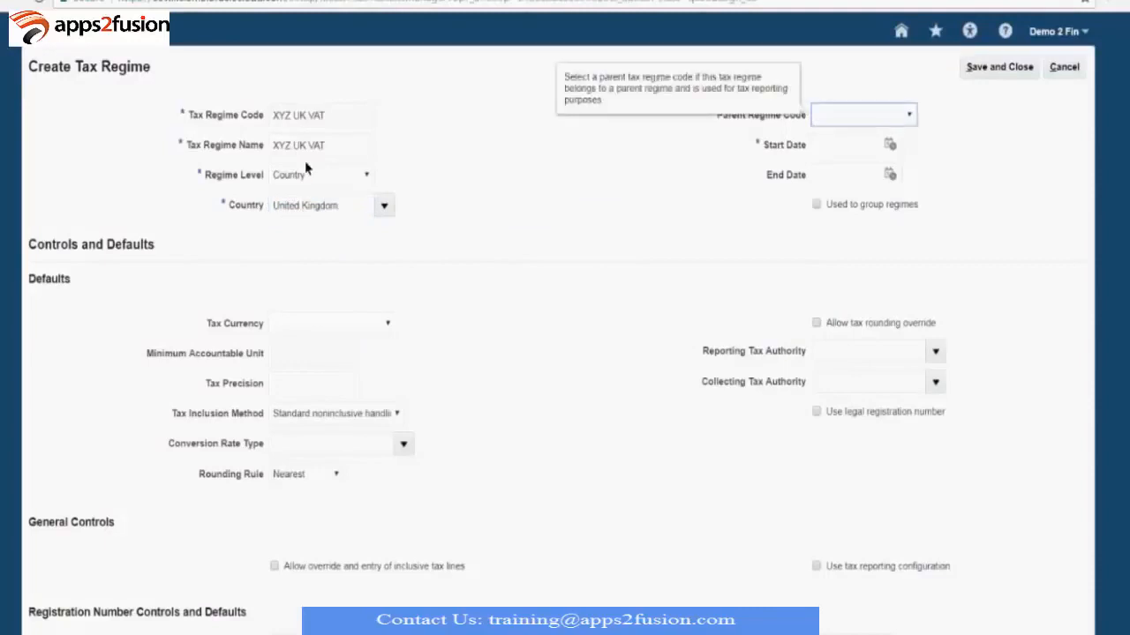
click(335, 181)
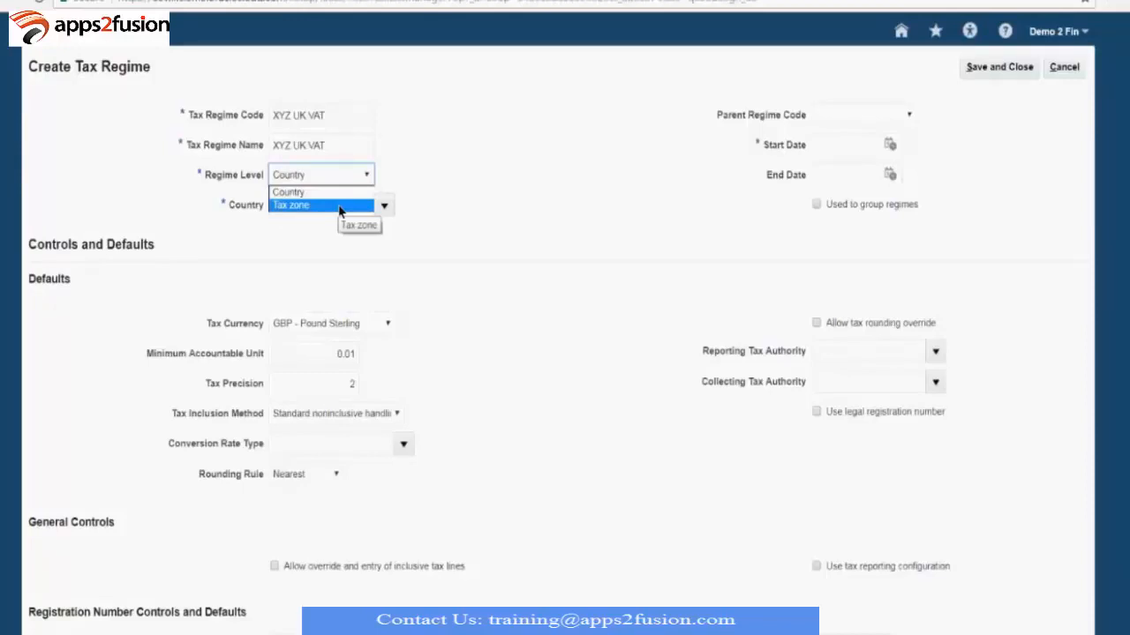
click(339, 177)
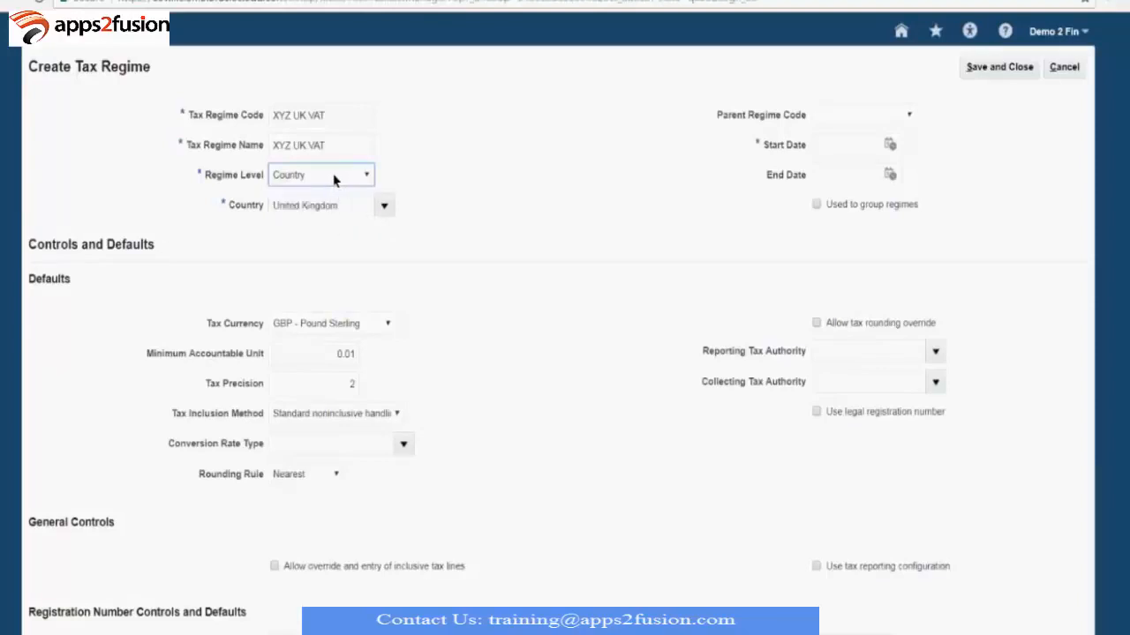
- Set the tax regime's start date to 01/01/1952
click(849, 153)
text(01-ja)
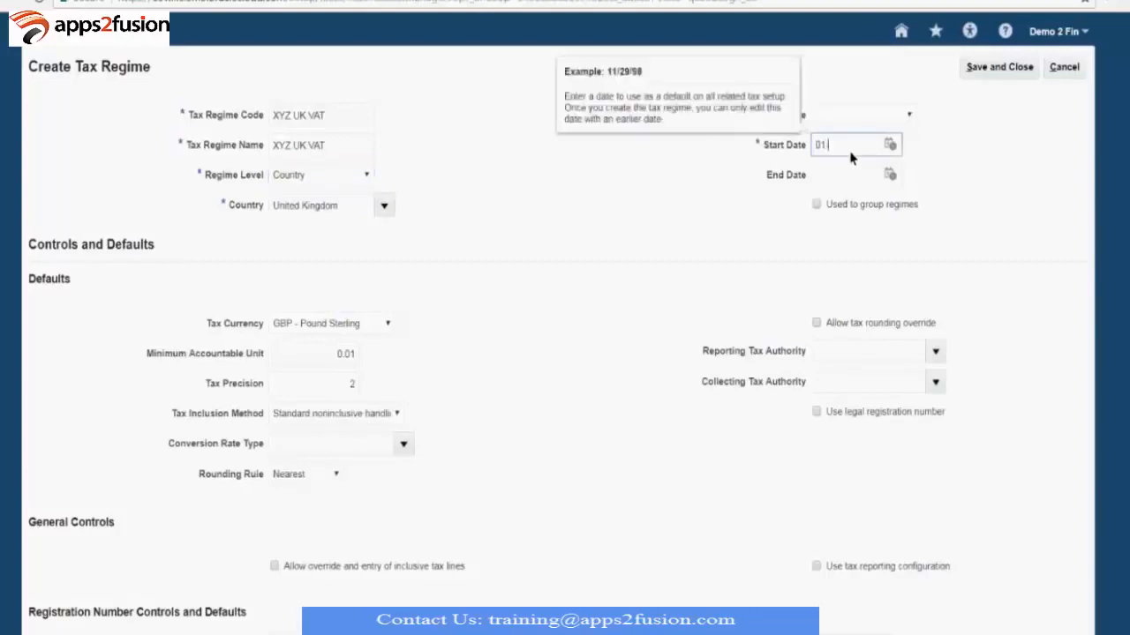
key(BackSpace)
key(BackSpace)
text(/01)
text(/1952)
key(Tab)
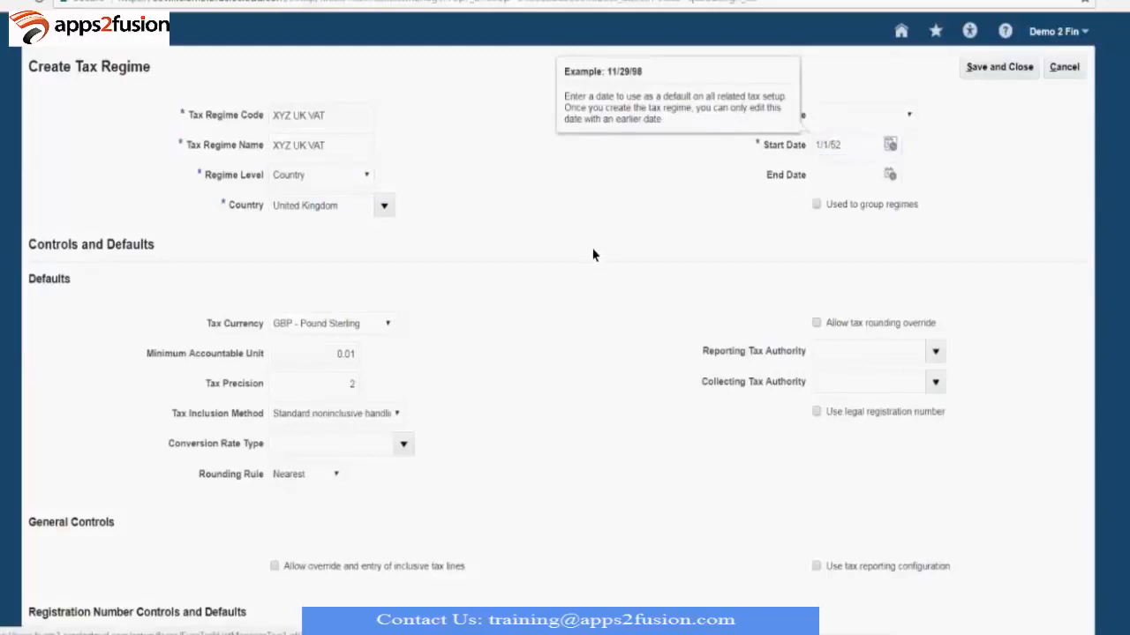
- Keep GBP - Pound Sterling as the tax currency and Standard noninclusive handling as the tax inclusion method in the regime defaults
drag(30, 246, 159, 255)
click(493, 371)
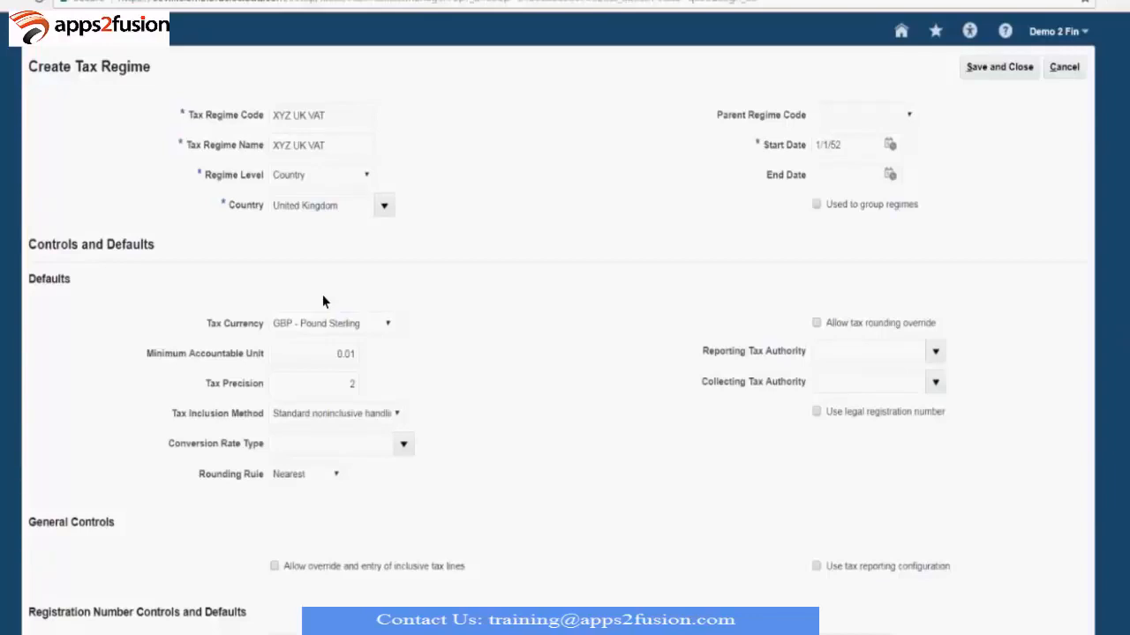
click(386, 324)
click(385, 324)
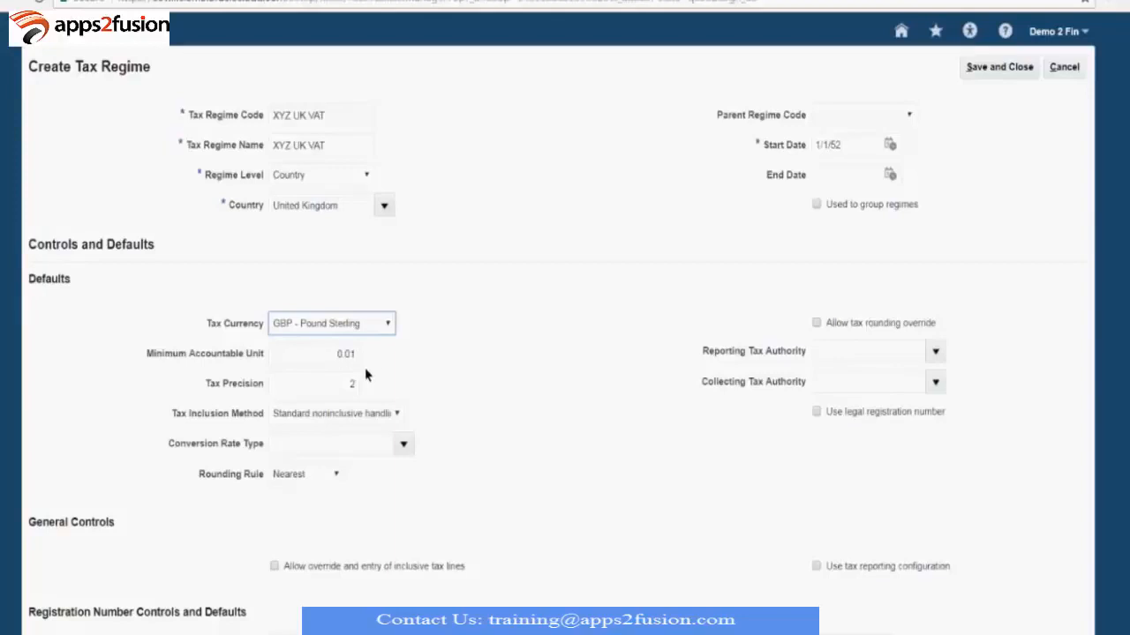
click(323, 388)
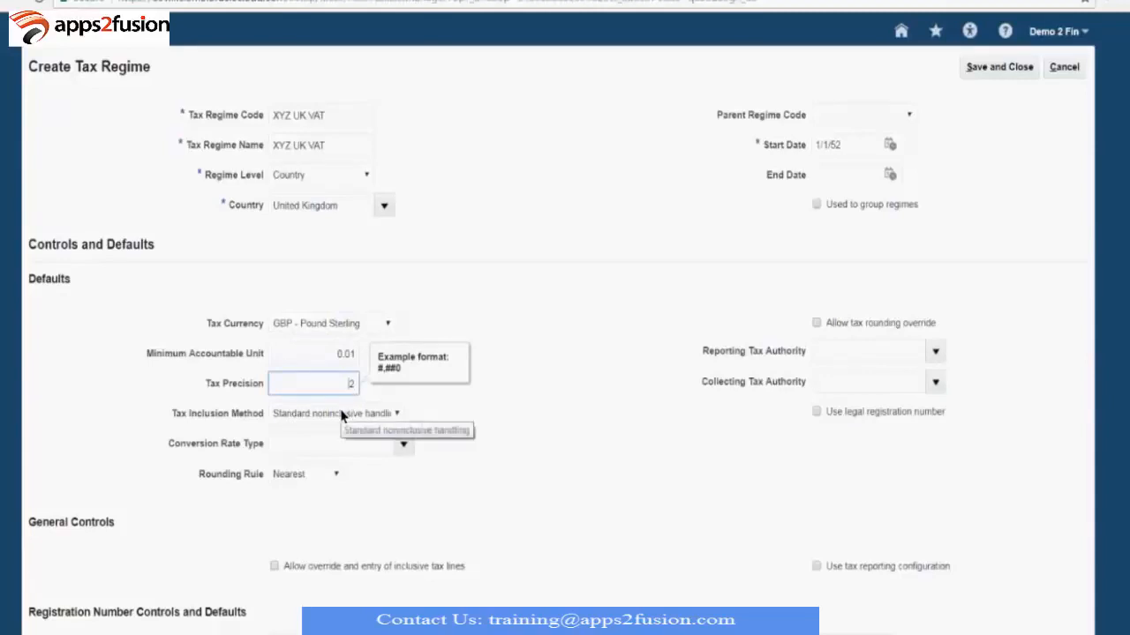
drag(171, 415, 256, 425)
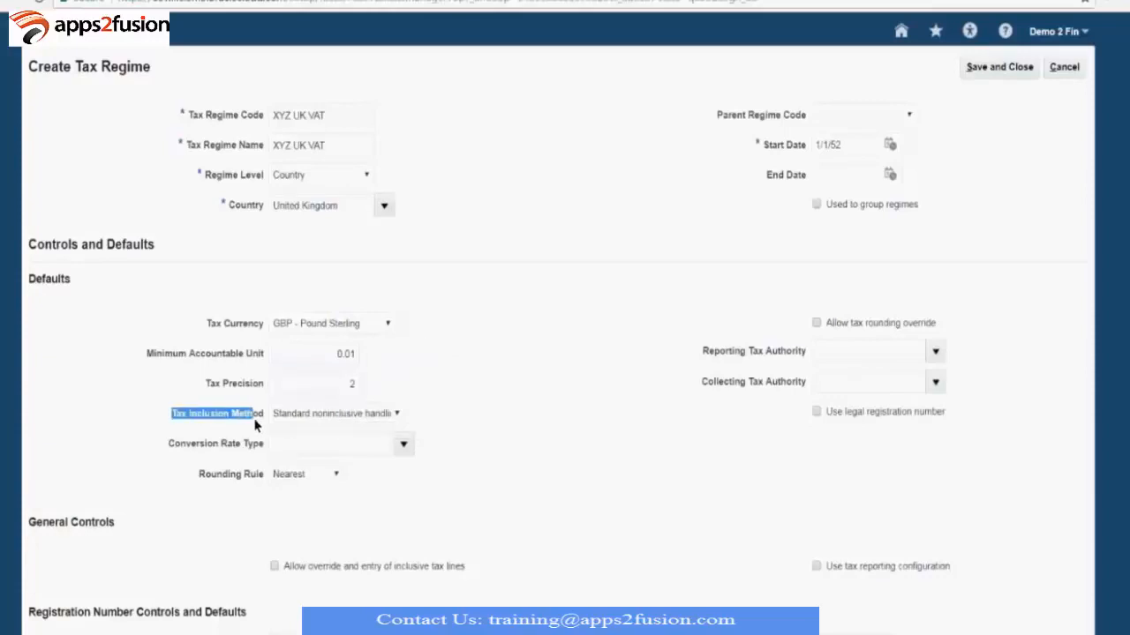
click(386, 414)
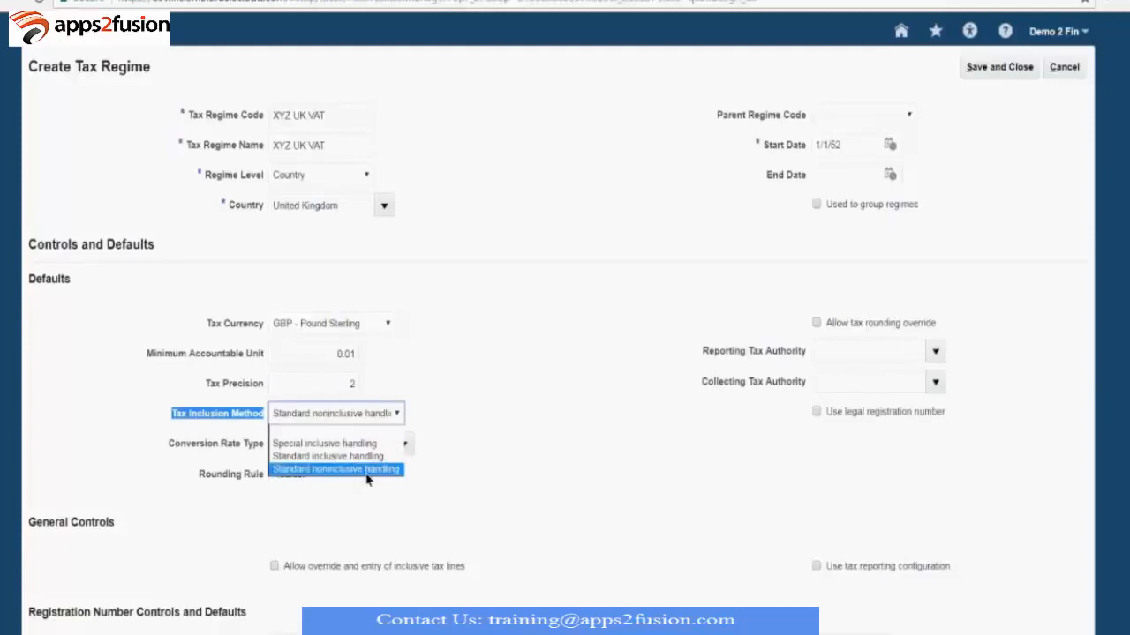
click(283, 472)
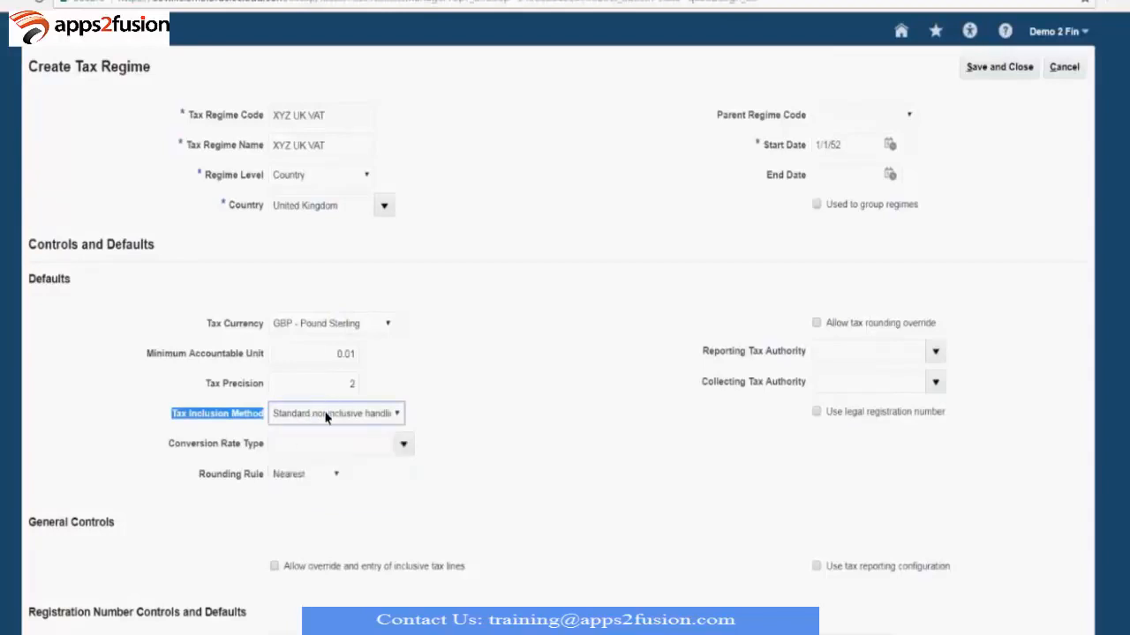
- Set the conversion rate type to Corporate with the Nearest rounding rule, and allow tax rounding override
click(411, 448)
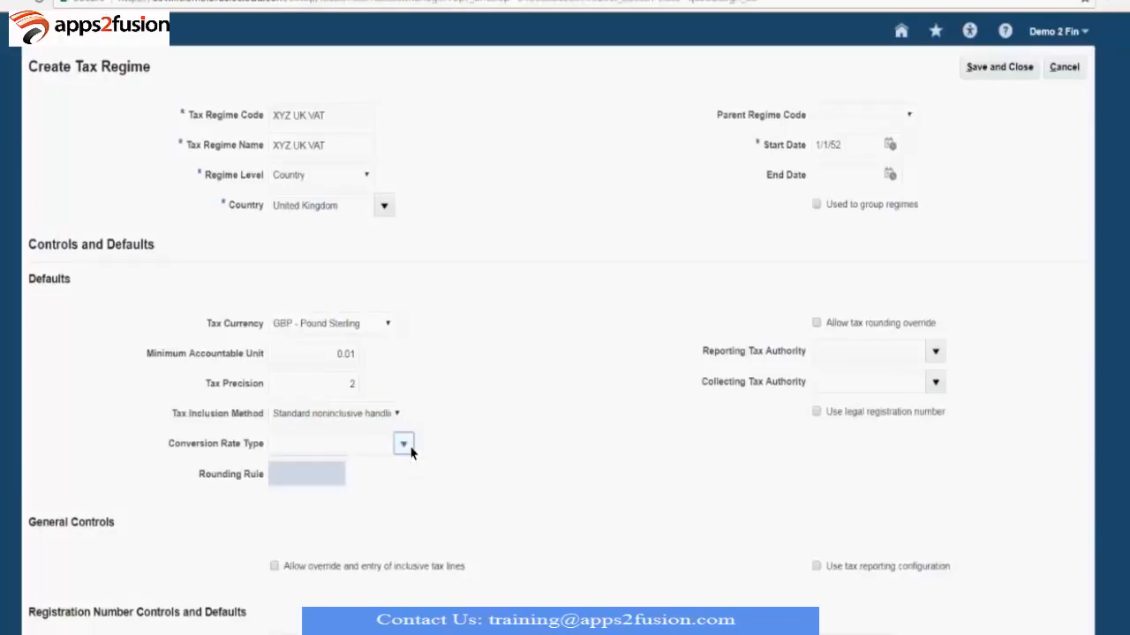
click(382, 497)
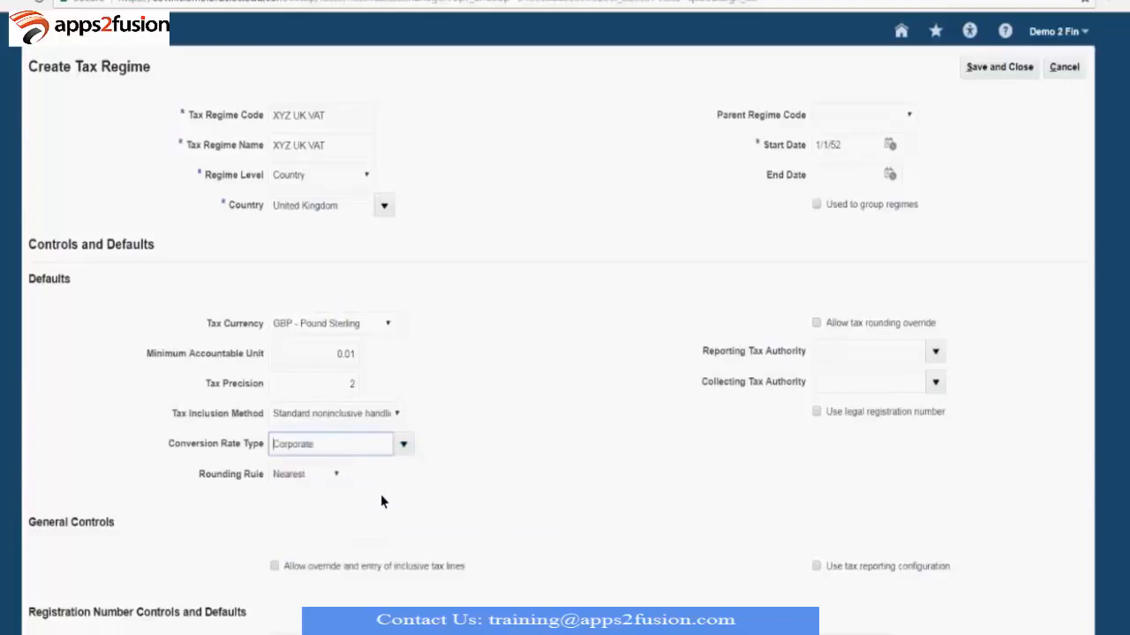
click(303, 479)
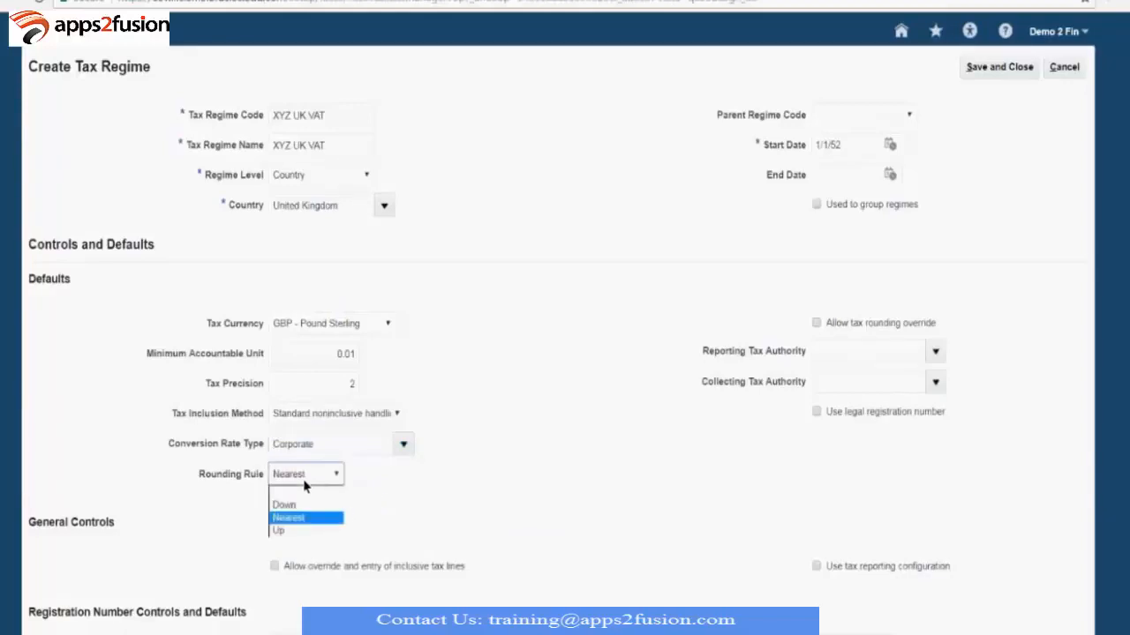
click(306, 519)
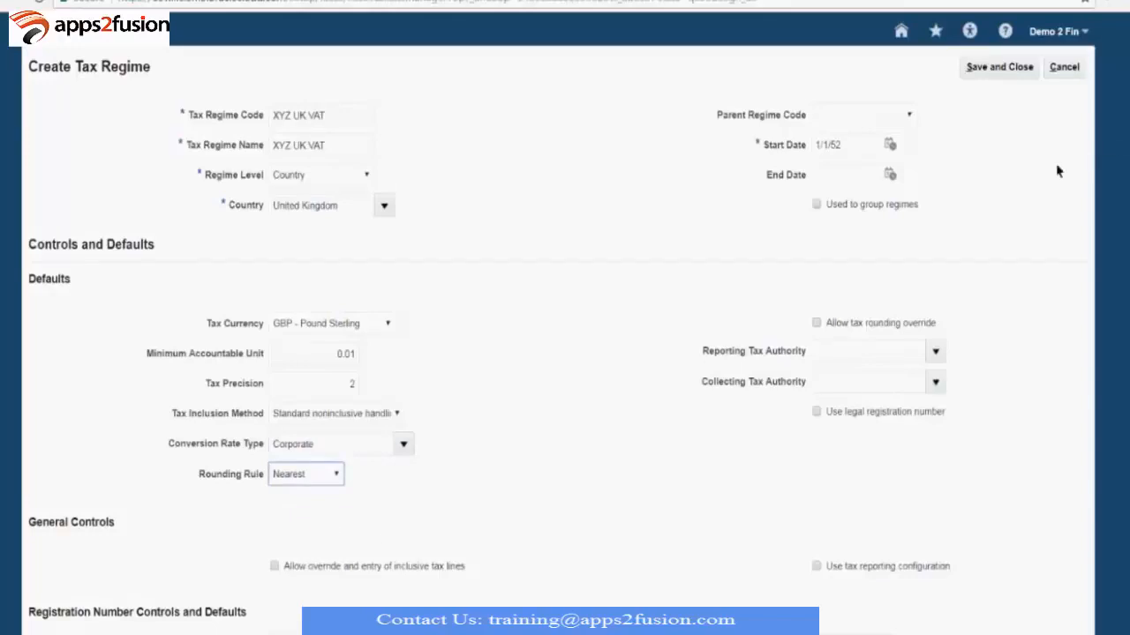
click(815, 324)
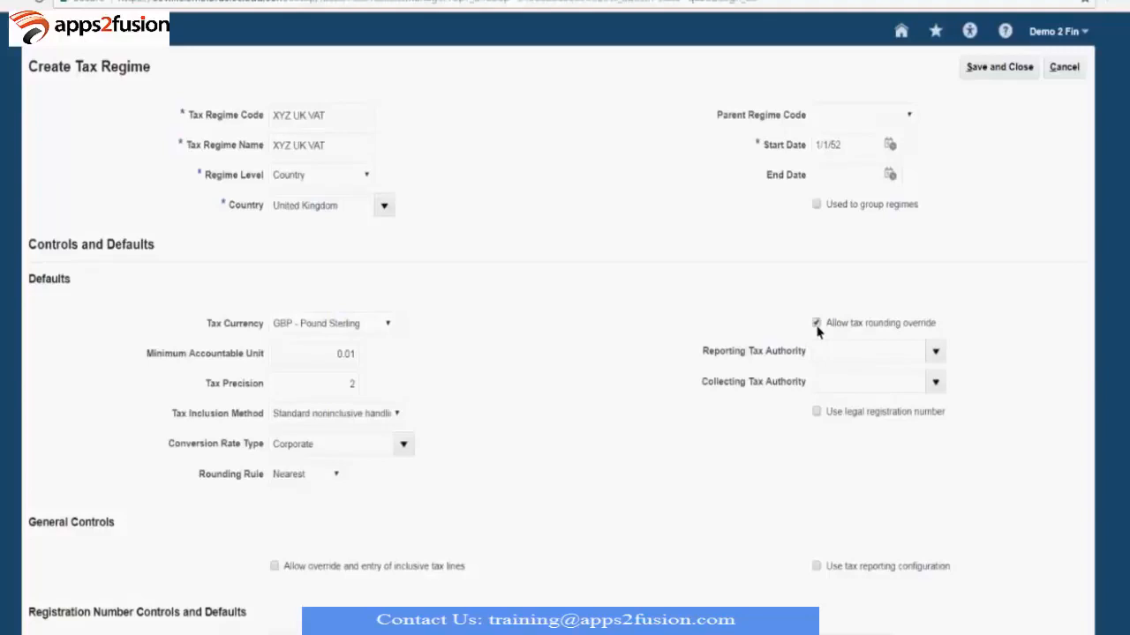
- Set HM Revenue and Customs as both the reporting and collecting tax authority, and enable the use of the legal registration number
drag(706, 356, 801, 377)
click(761, 410)
click(899, 348)
text(HM)
key(Tab)
text(HM)
key(Tab)
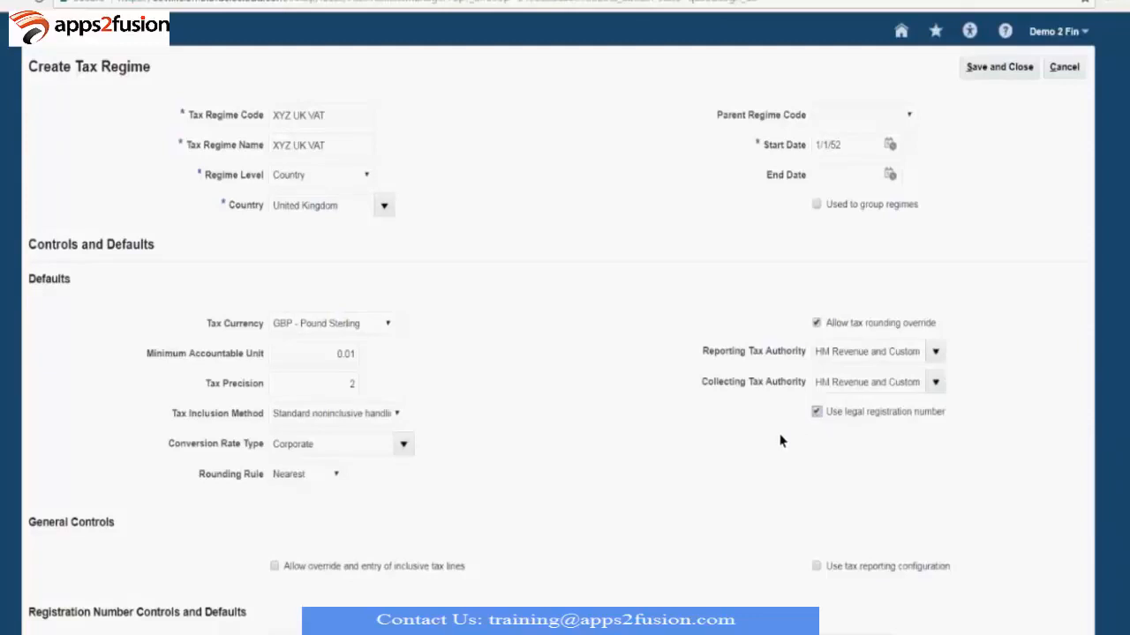
- Enable override and entry of inclusive tax lines and the use of tax reporting configuration in the general controls
scroll(777, 436, down, 4)
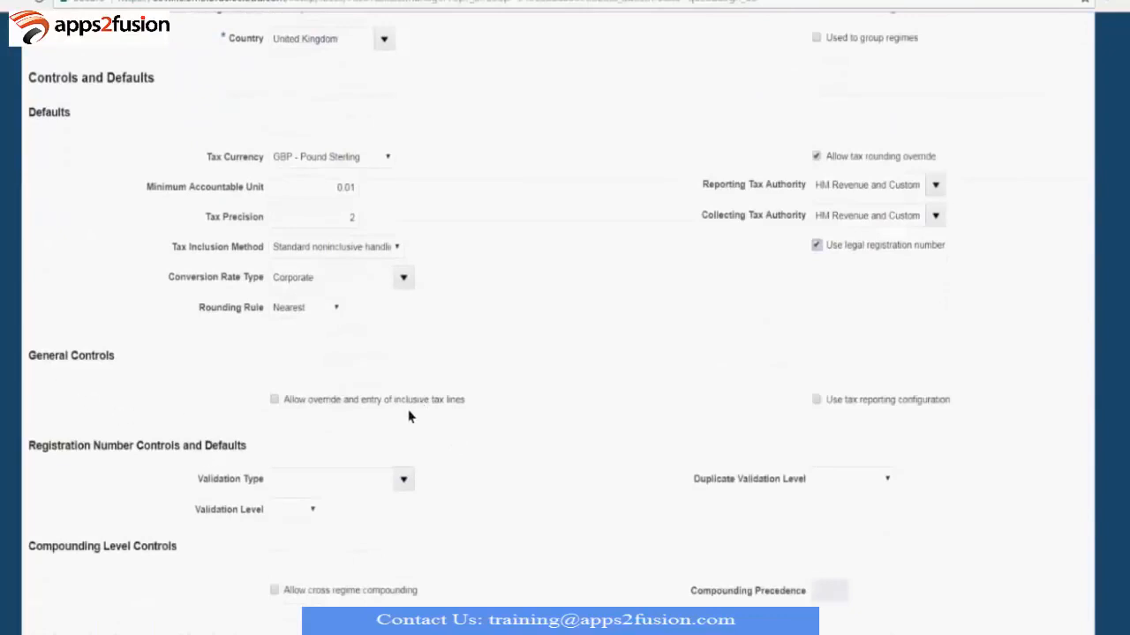
drag(465, 399, 284, 402)
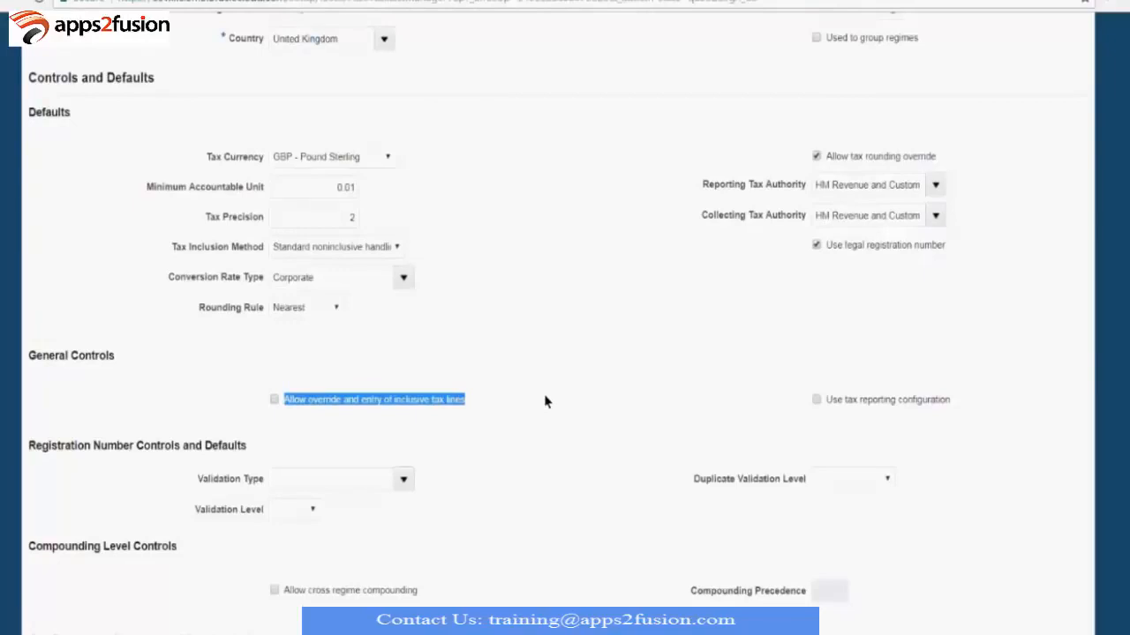
click(274, 401)
drag(281, 399, 490, 421)
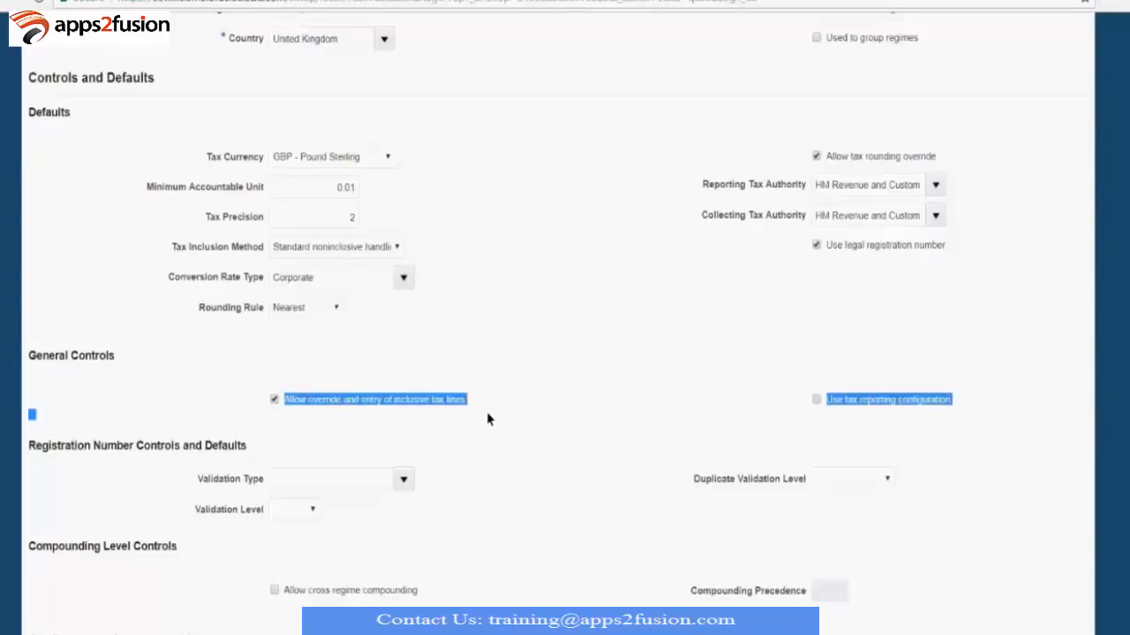
click(485, 409)
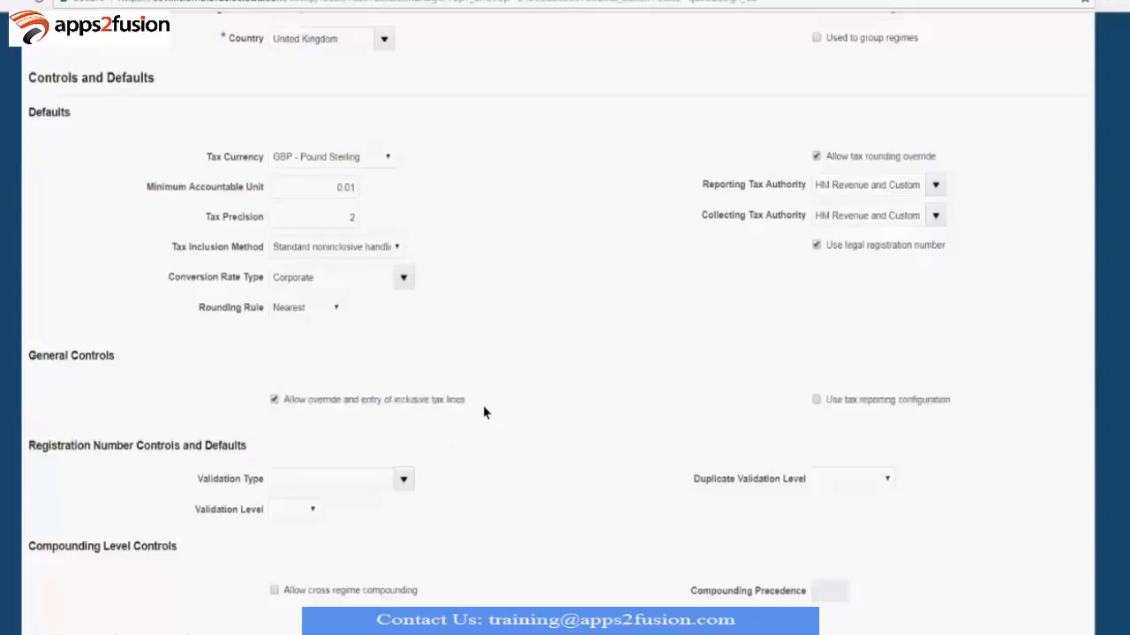
click(818, 402)
- Look up gb as the registration number validation type and open the advanced validation type search
scroll(395, 492, down, 1)
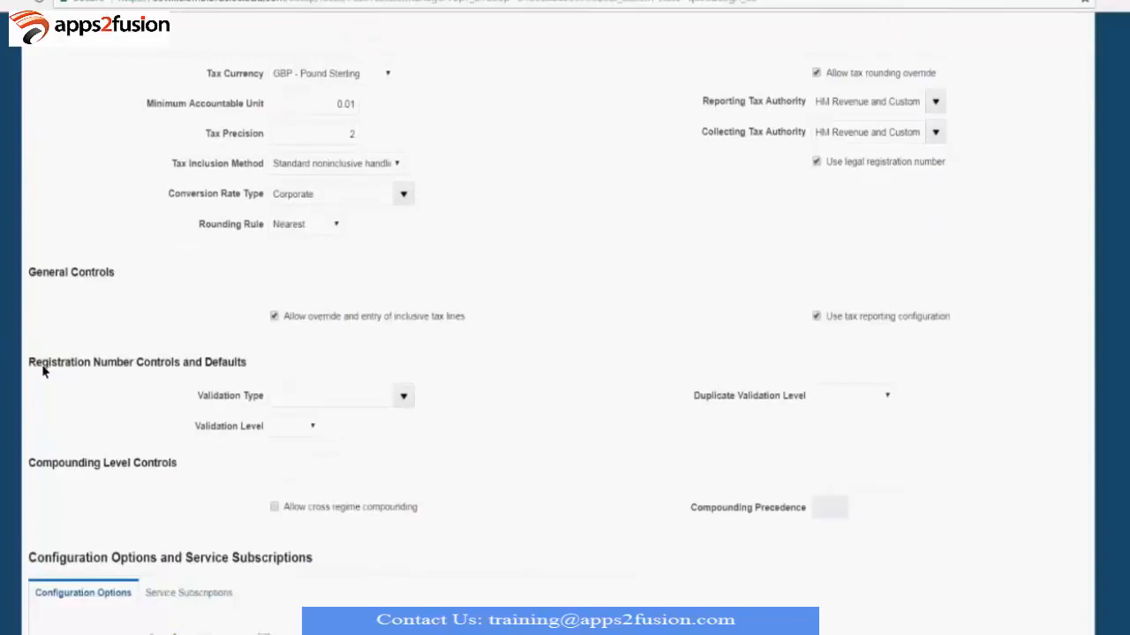
drag(43, 362, 267, 379)
click(337, 365)
click(406, 402)
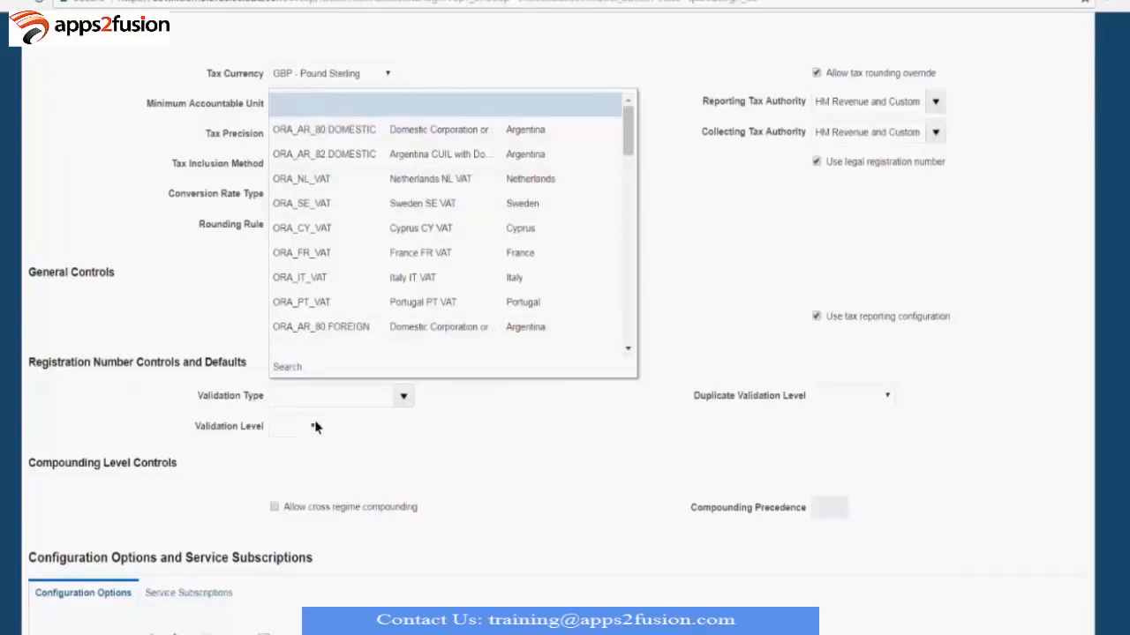
click(324, 399)
text(gb)
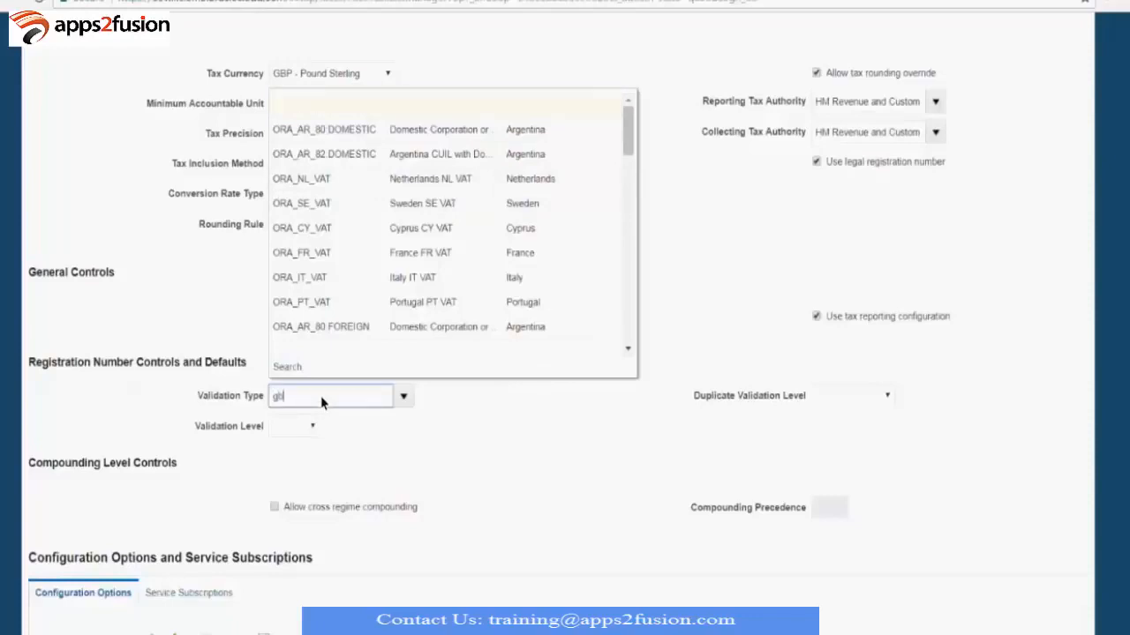
key(shift+Tab)
key(BackSpace)
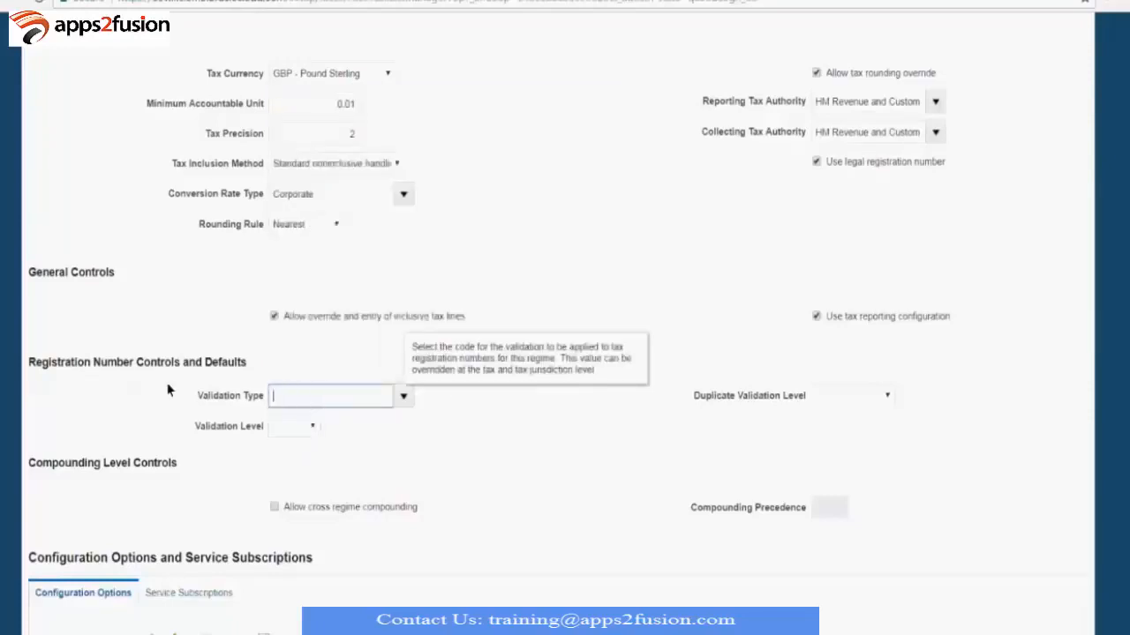
text(gb)
key(Tab)
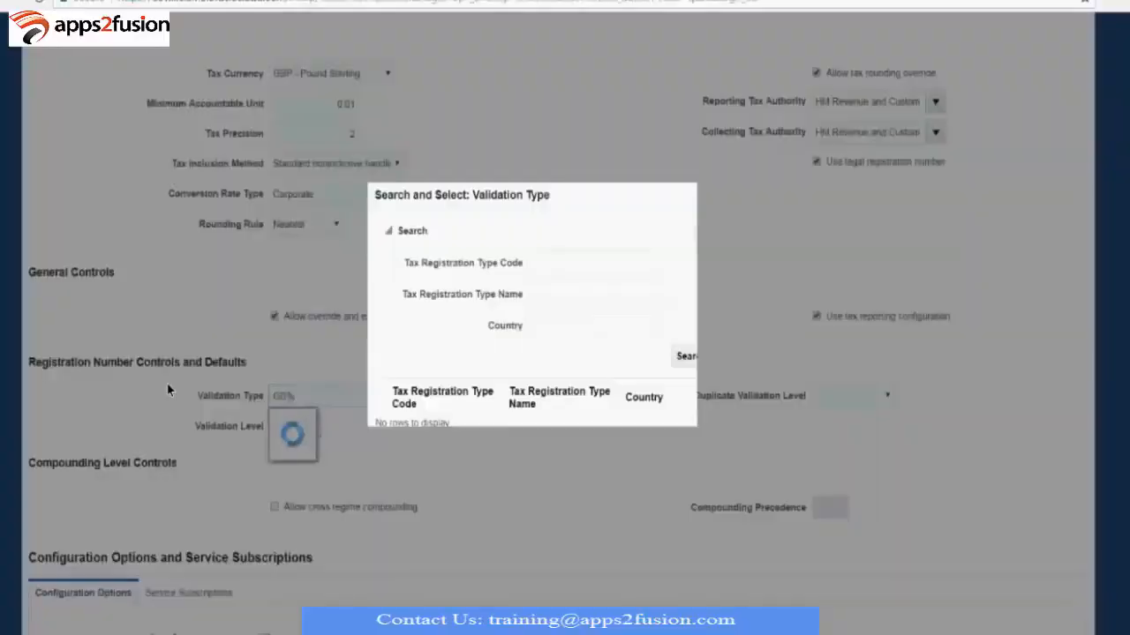
key(Escape)
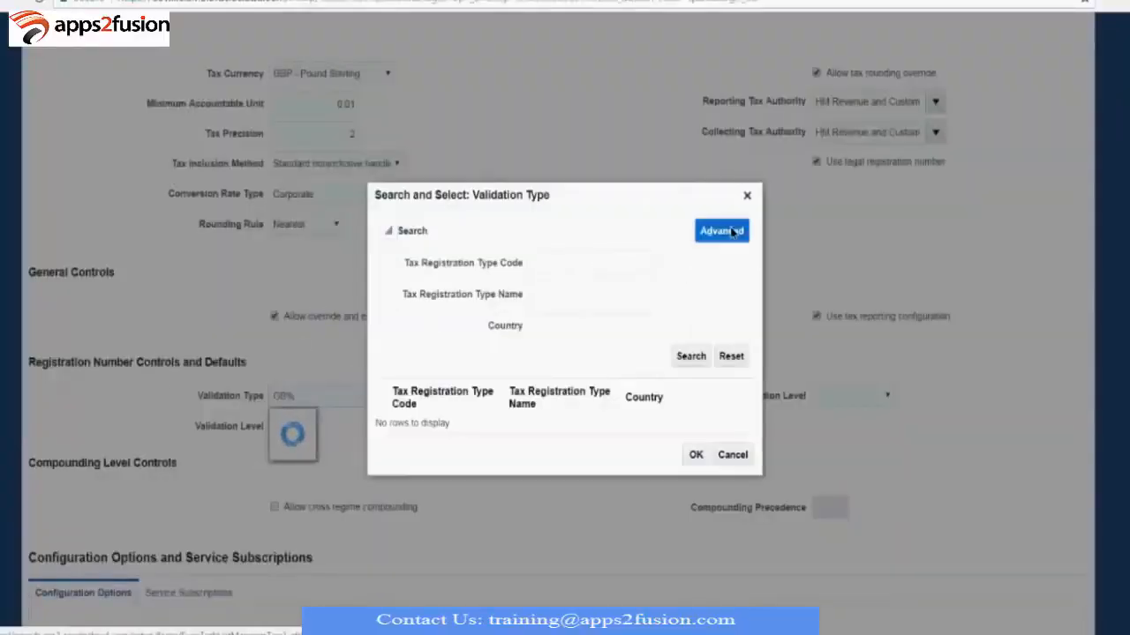
- Search the validation types for the country United Kingdom and try to select ORA_GB_VAT, leaving the search without applying it
click(540, 320)
text(United )
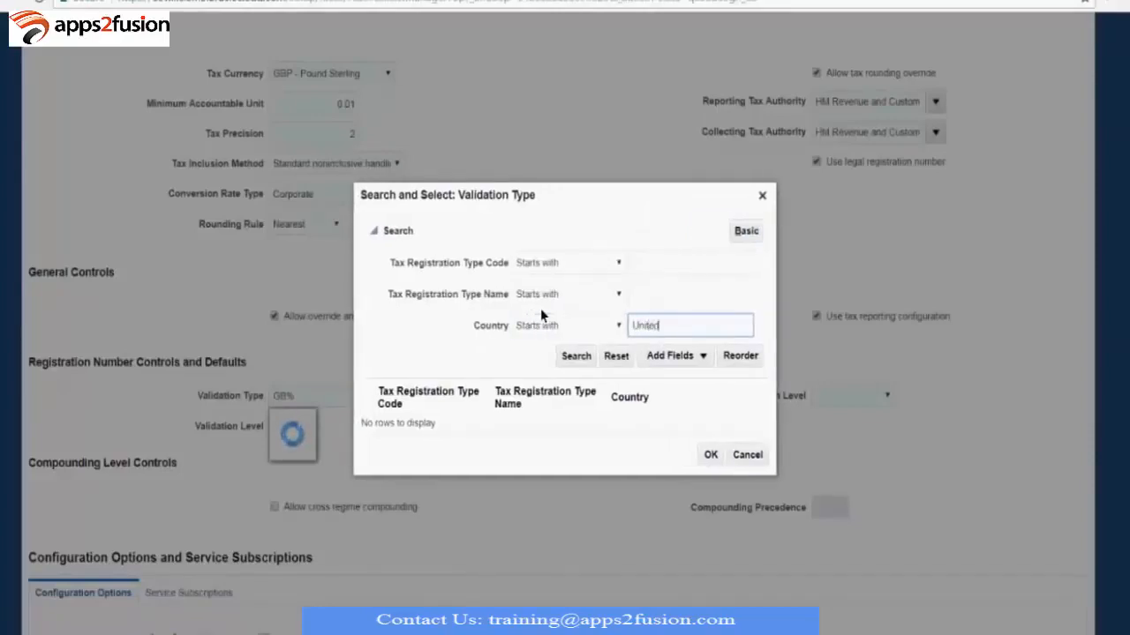
text(Kingdom)
click(569, 357)
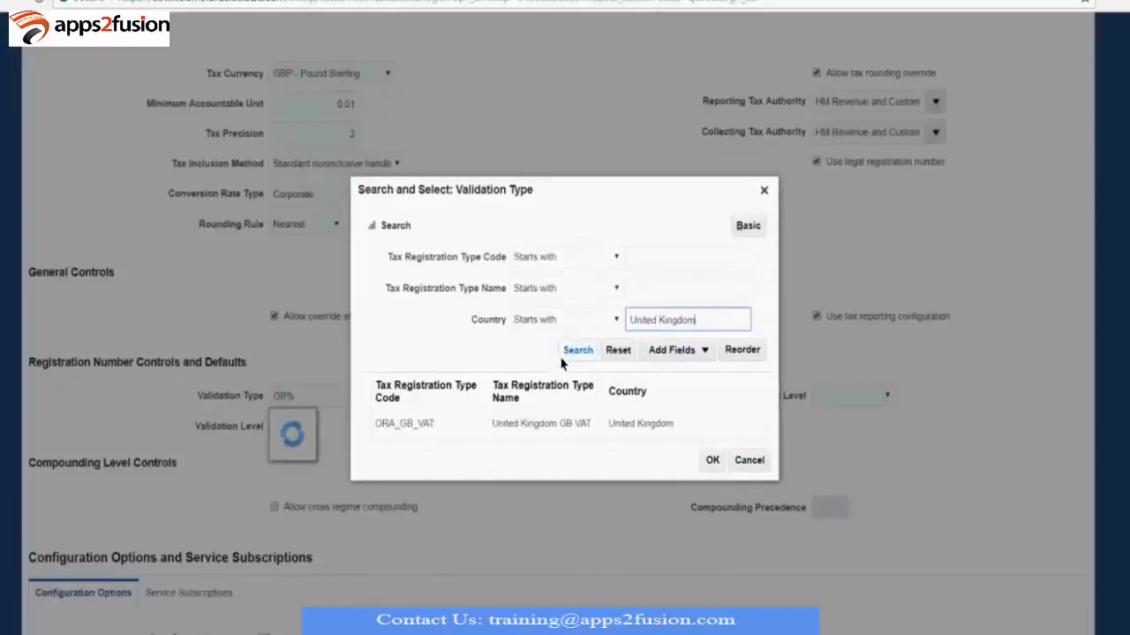
double_click(450, 428)
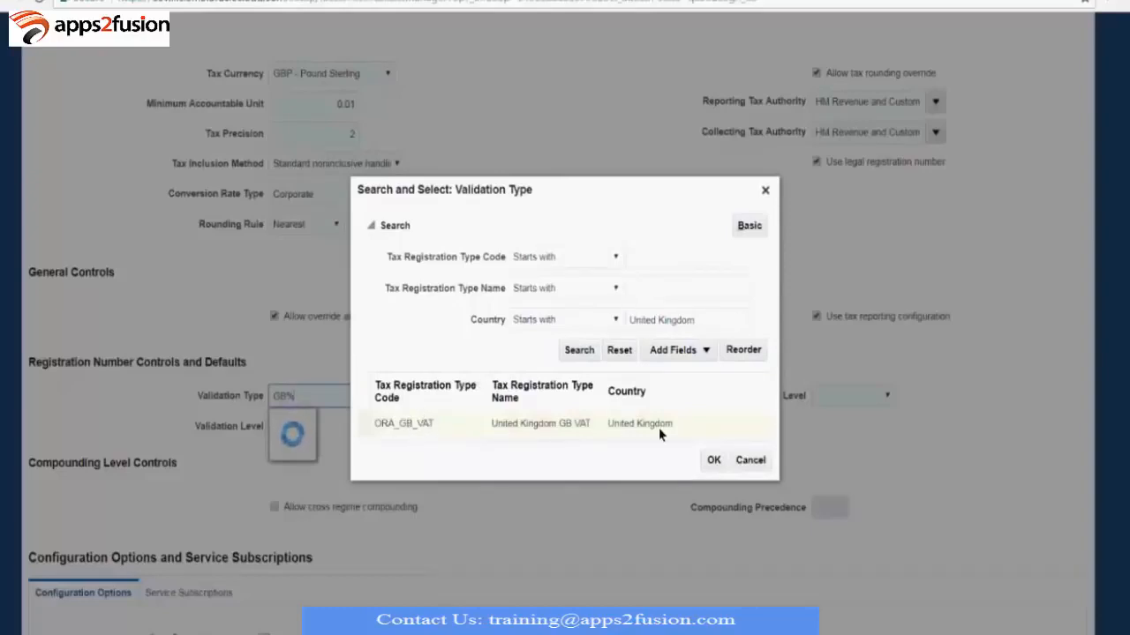
click(706, 458)
scroll(237, 418, up, 1)
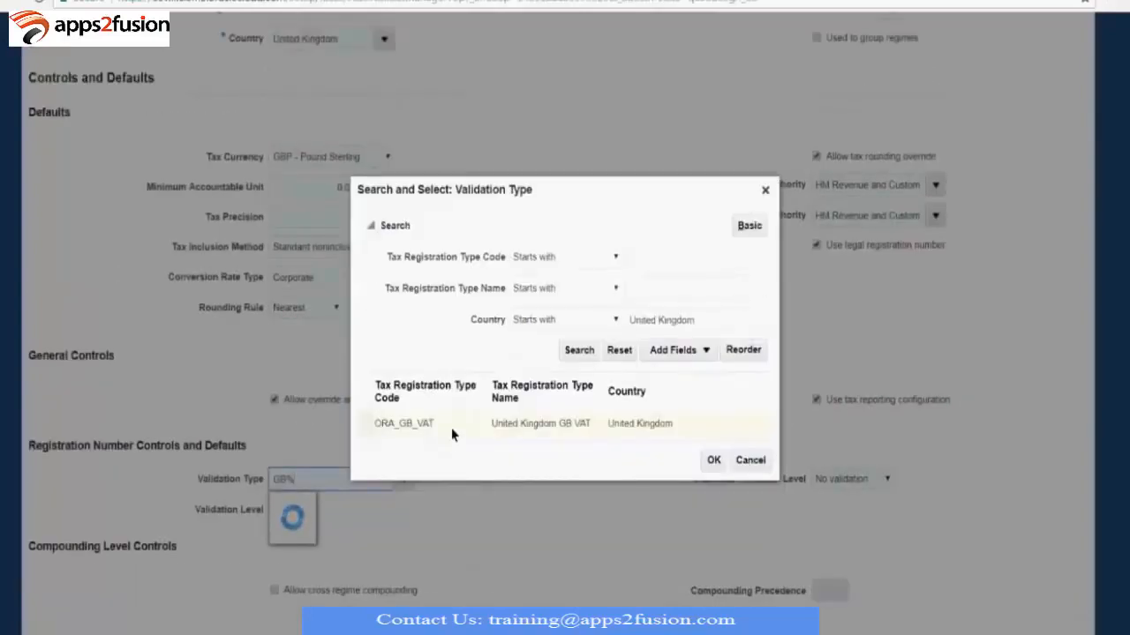
click(714, 465)
click(712, 460)
click(762, 460)
- Try to look up the registration number validation type with the pattern ORA%GB%, and close the search
key(BackSpace)
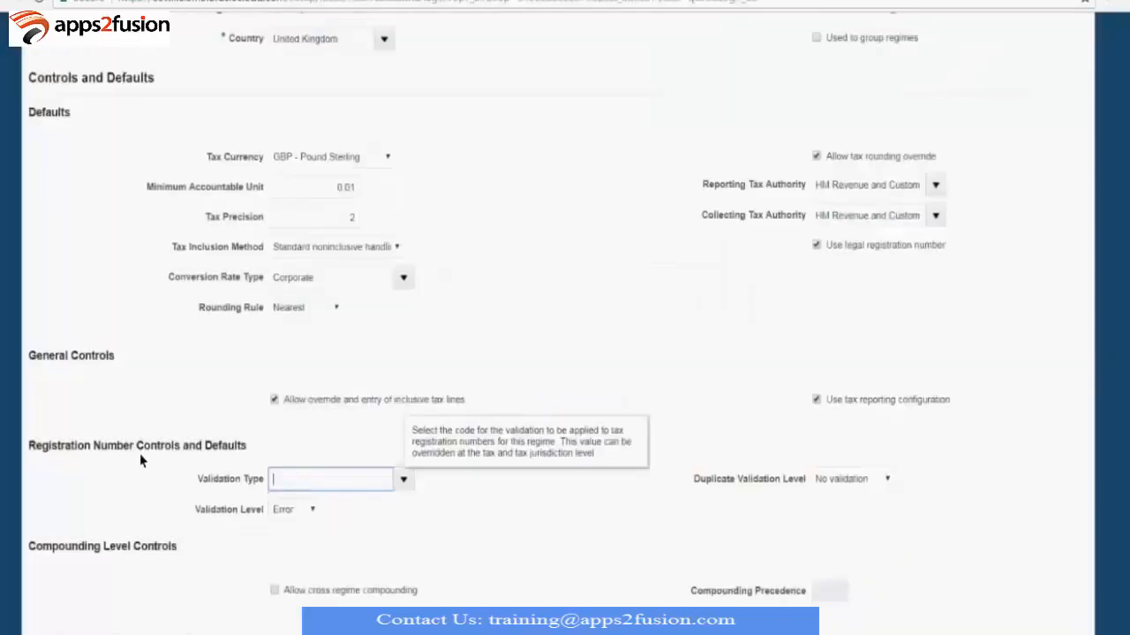
text(ORA%GB%)
key(Tab)
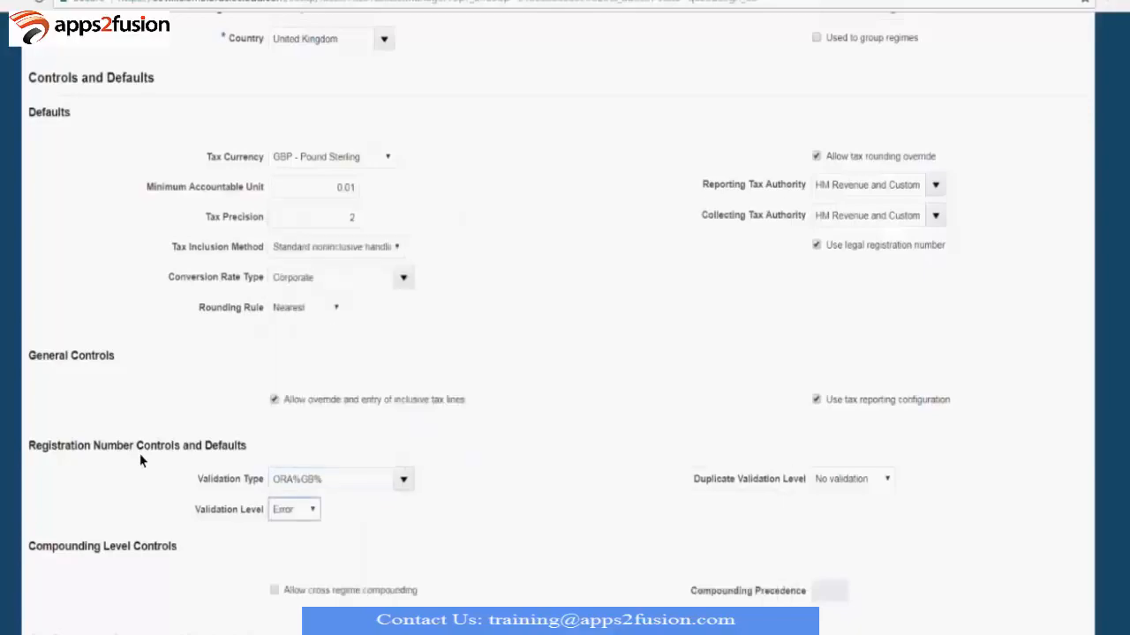
click(402, 481)
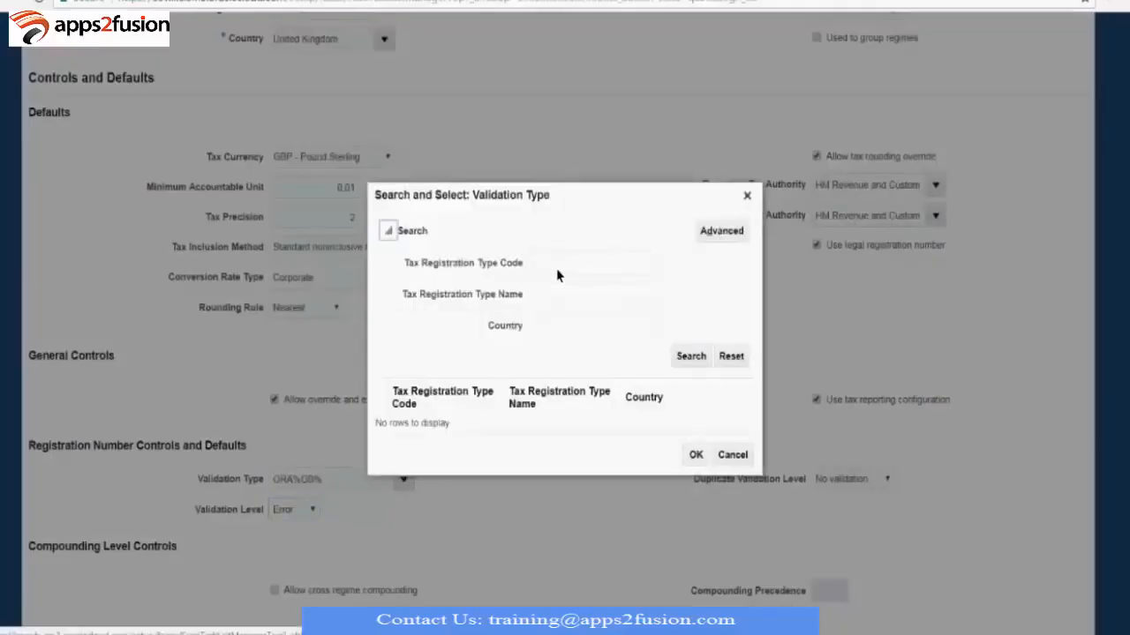
click(747, 196)
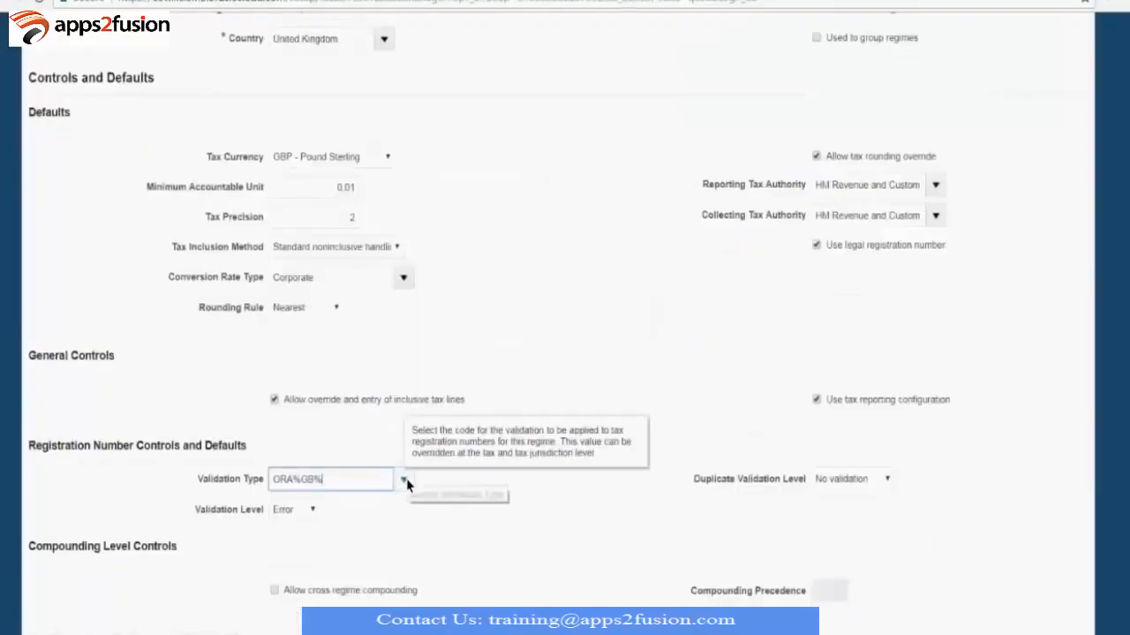
- Set the registration number validation type to ORA_GB_VAT from the full list of types
double_click(331, 485)
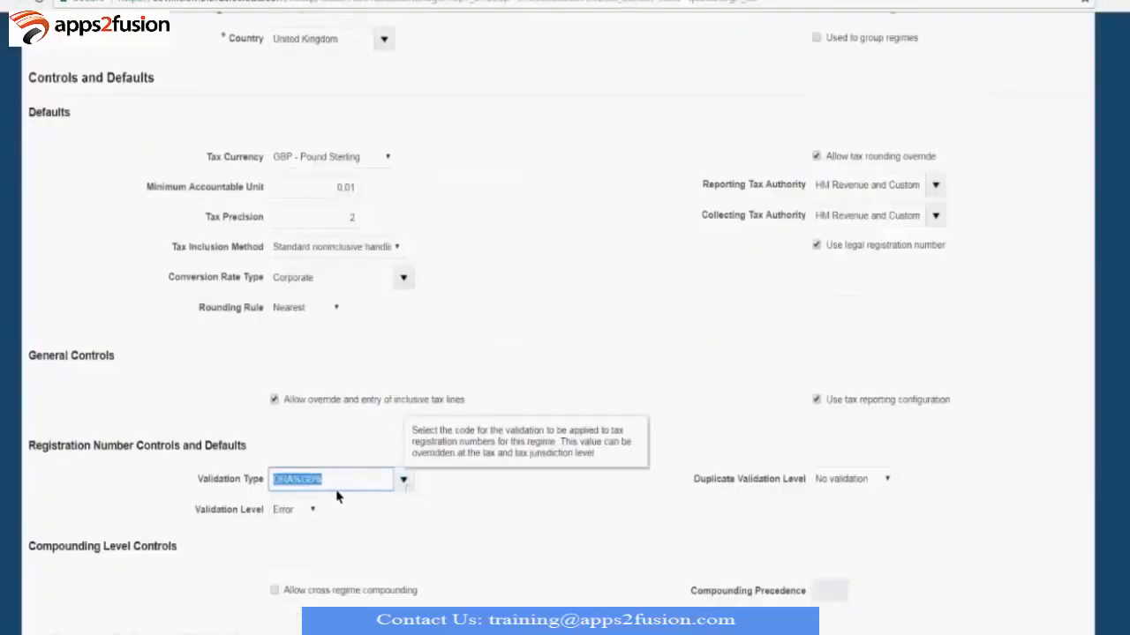
click(403, 479)
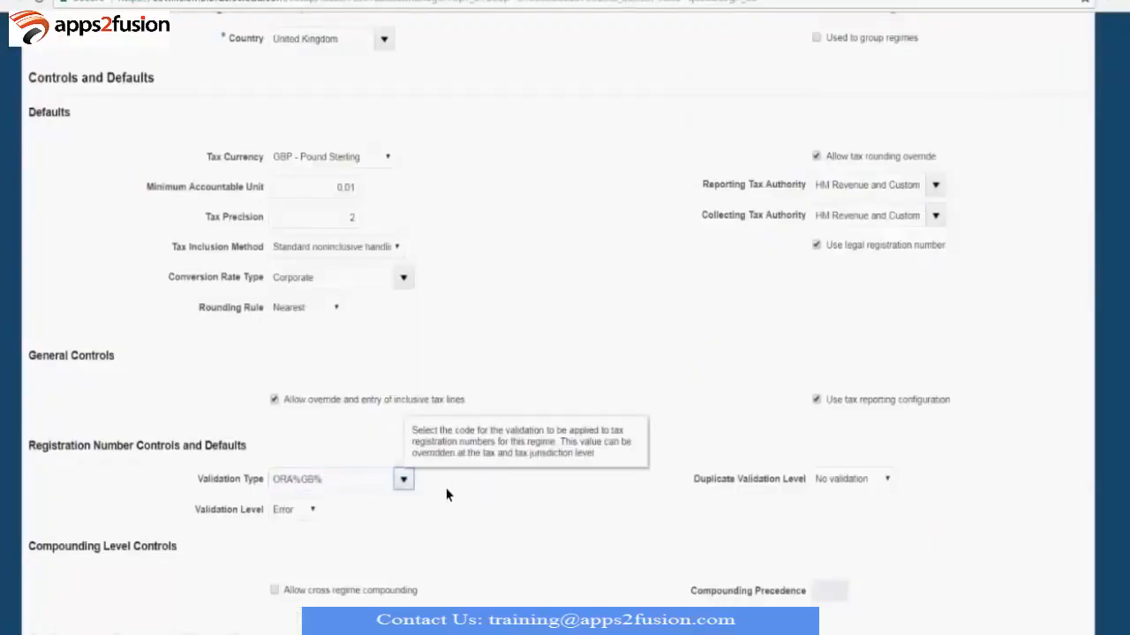
scroll(329, 351, down, 5)
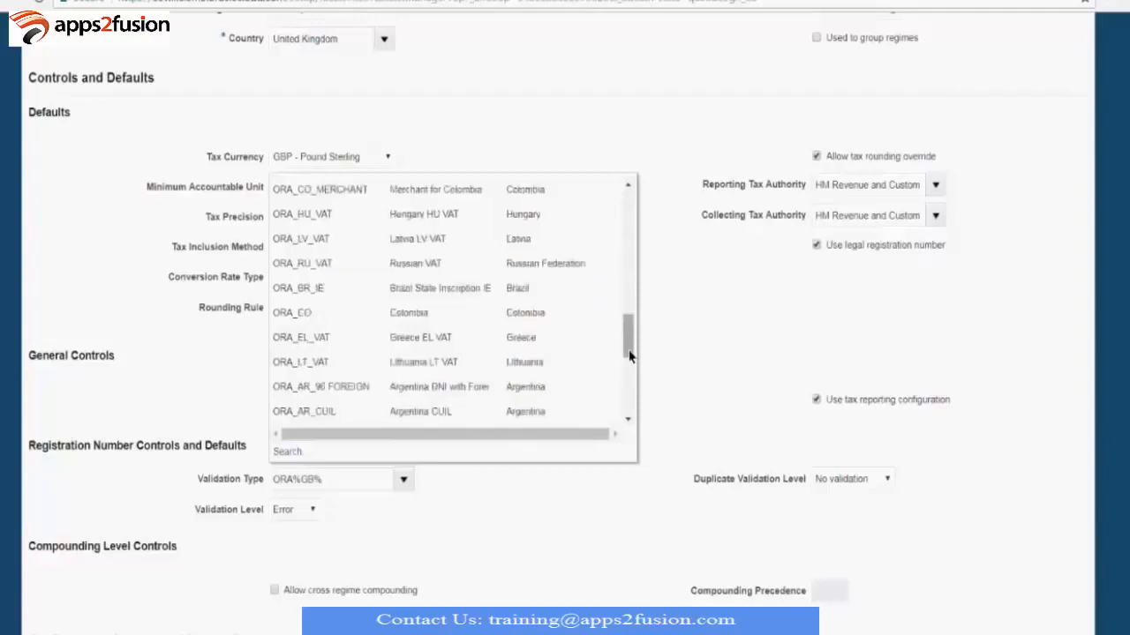
drag(630, 356, 635, 421)
click(300, 293)
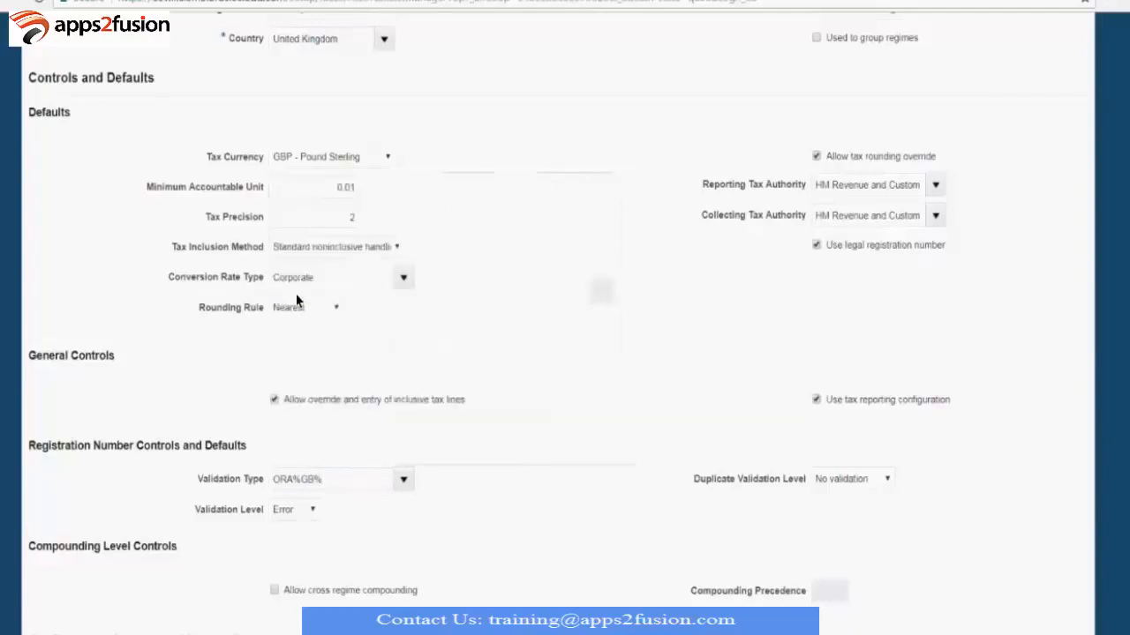
- Set the validation level to Warning and keep the duplicate validation level at No validation
click(312, 511)
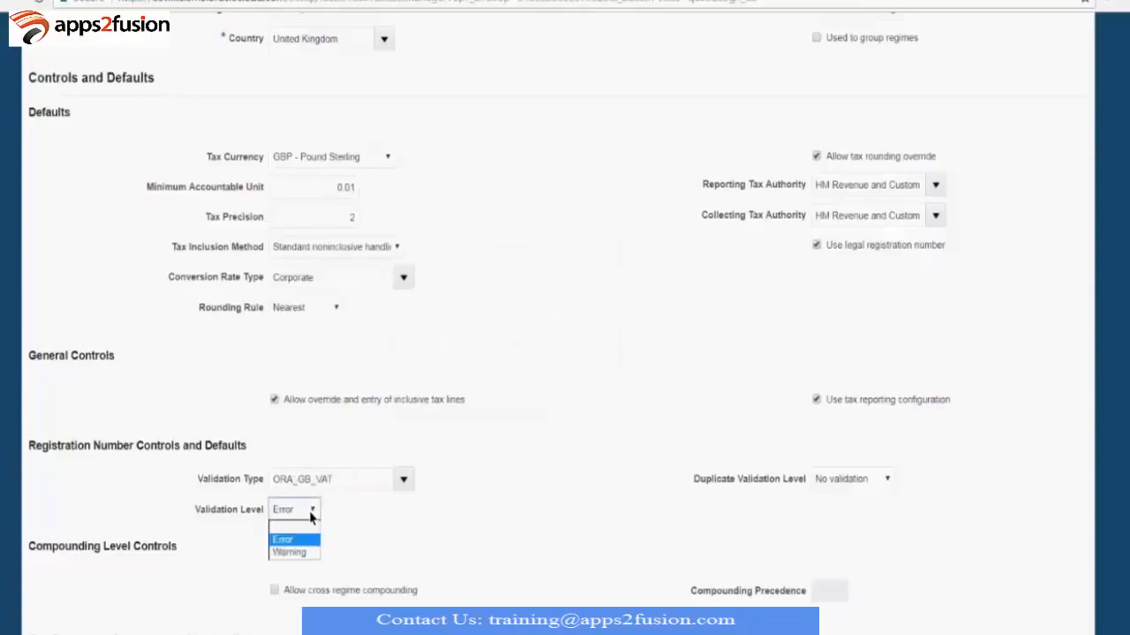
click(289, 553)
click(878, 483)
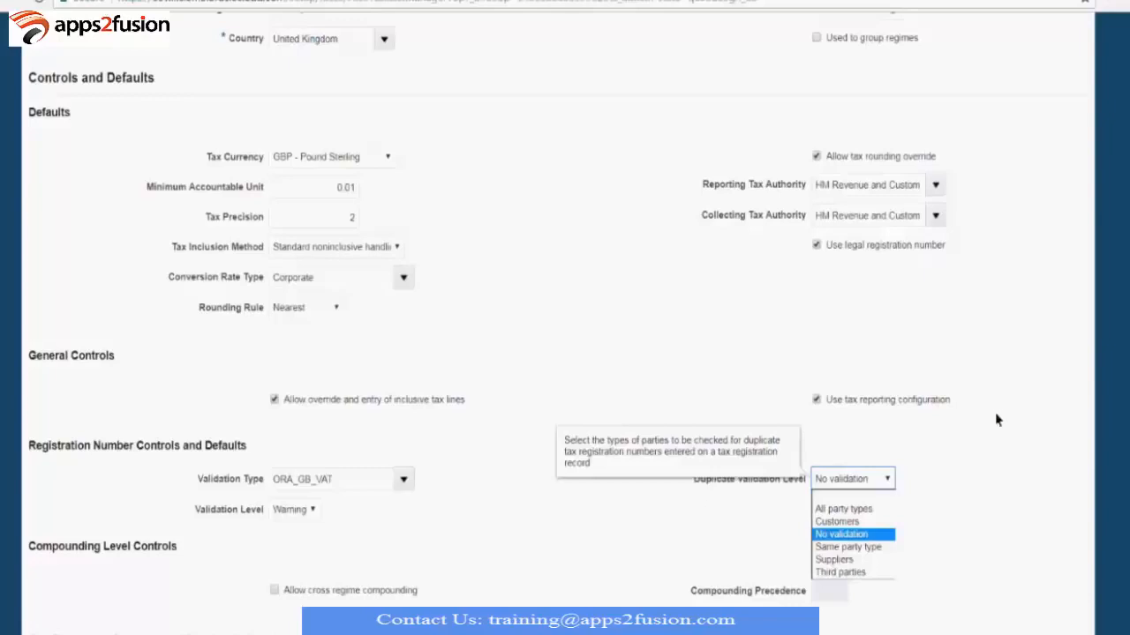
click(986, 445)
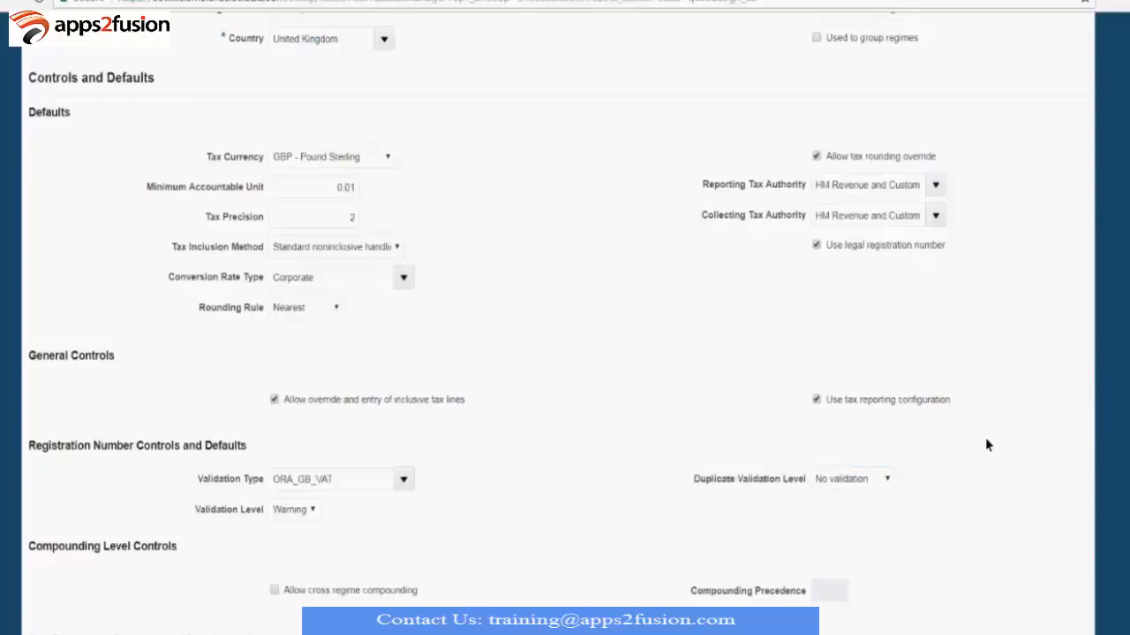
- Allow cross regime compounding with a compounding precedence of 1, and disallow it again
scroll(948, 397, down, 5)
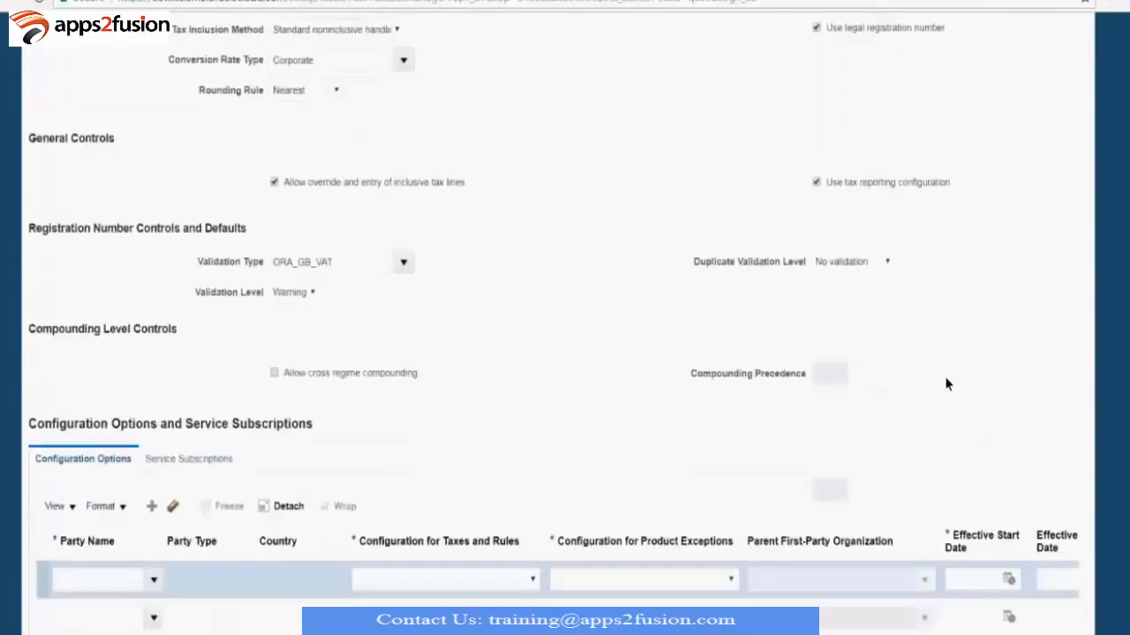
drag(23, 300, 197, 305)
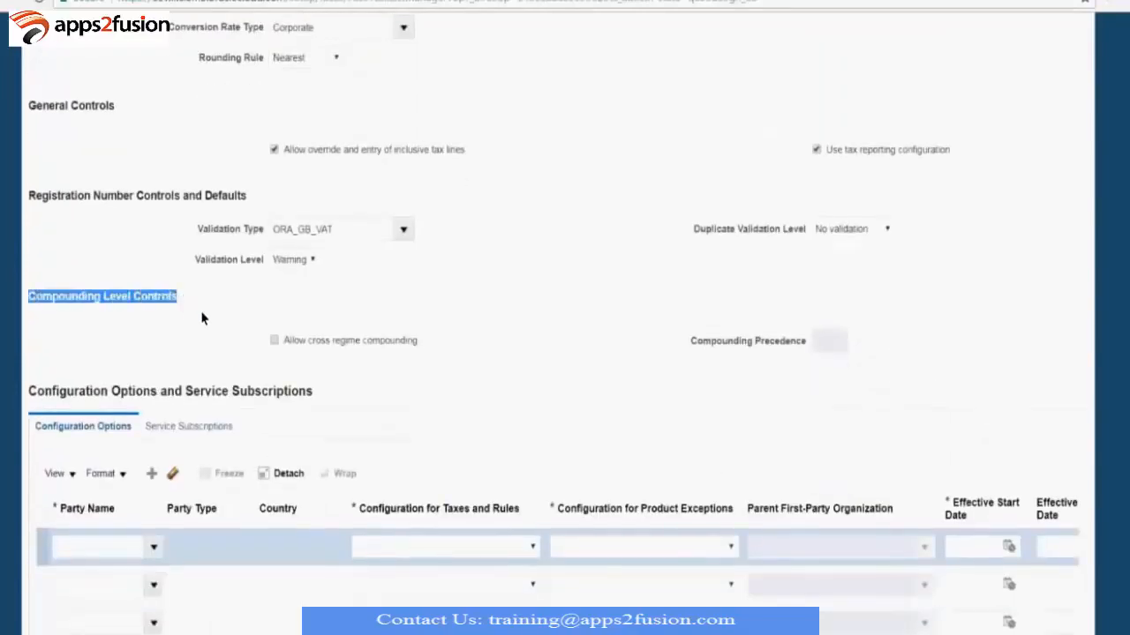
click(204, 318)
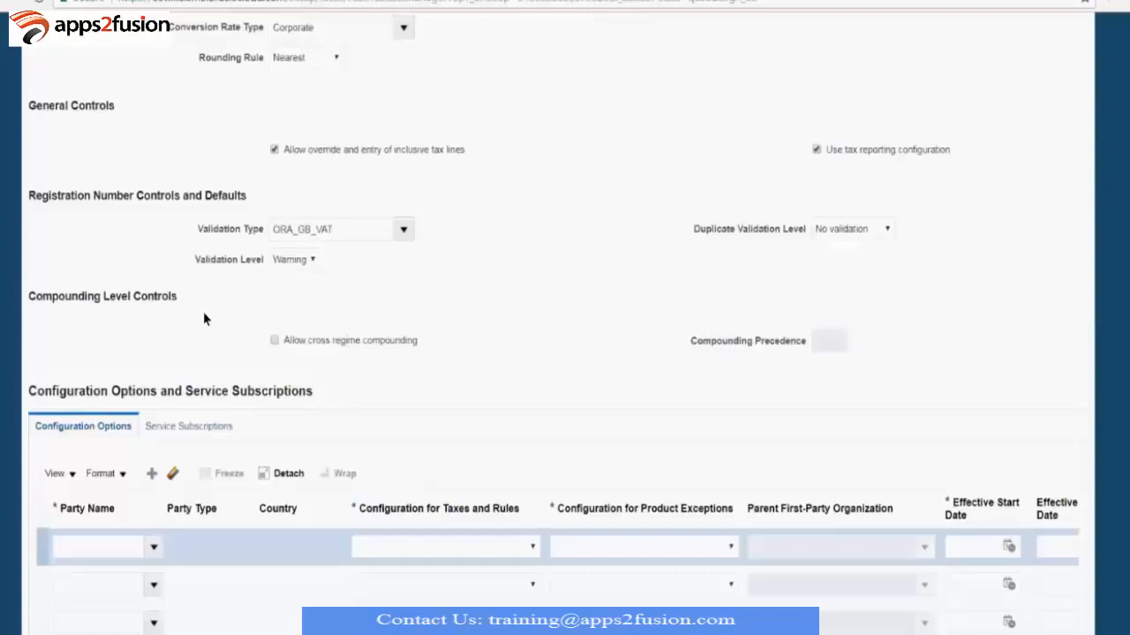
drag(31, 298, 209, 302)
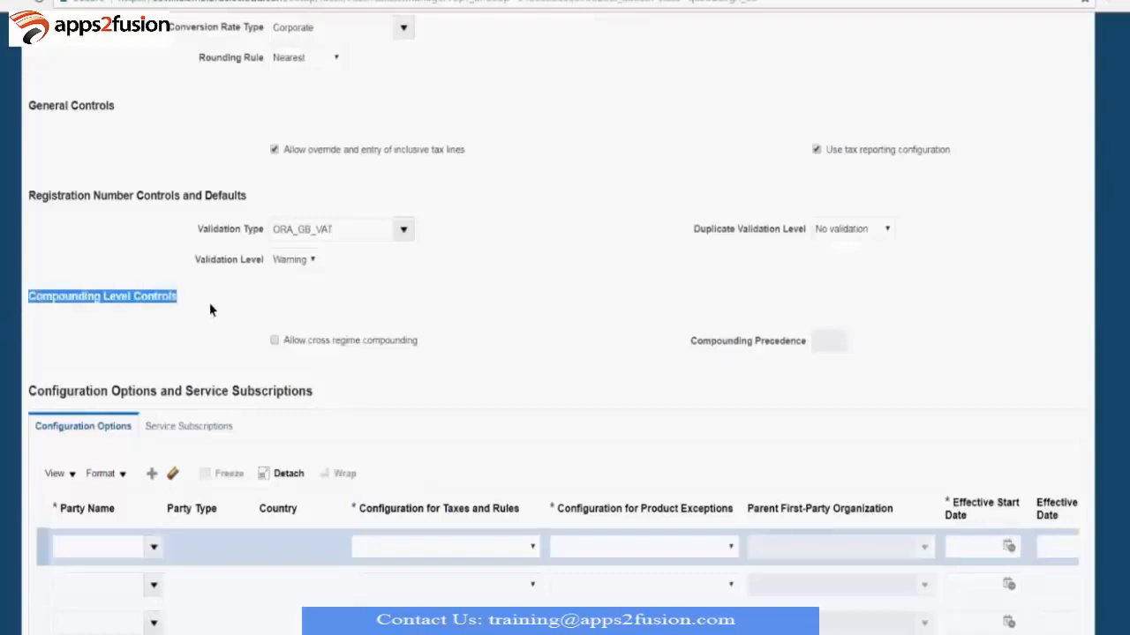
click(276, 340)
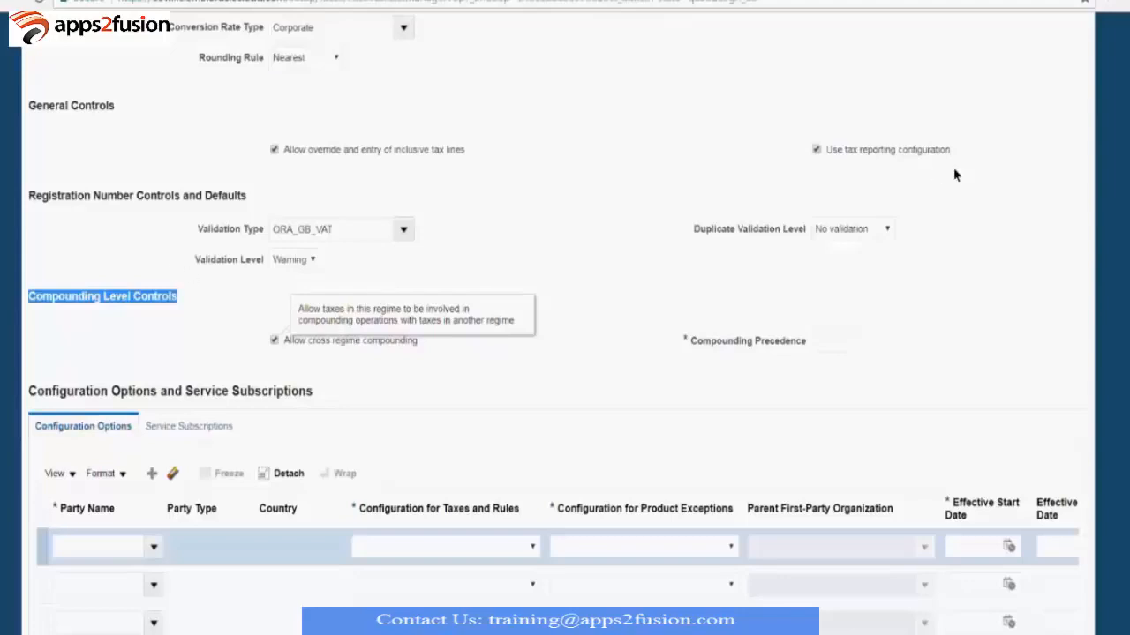
click(828, 341)
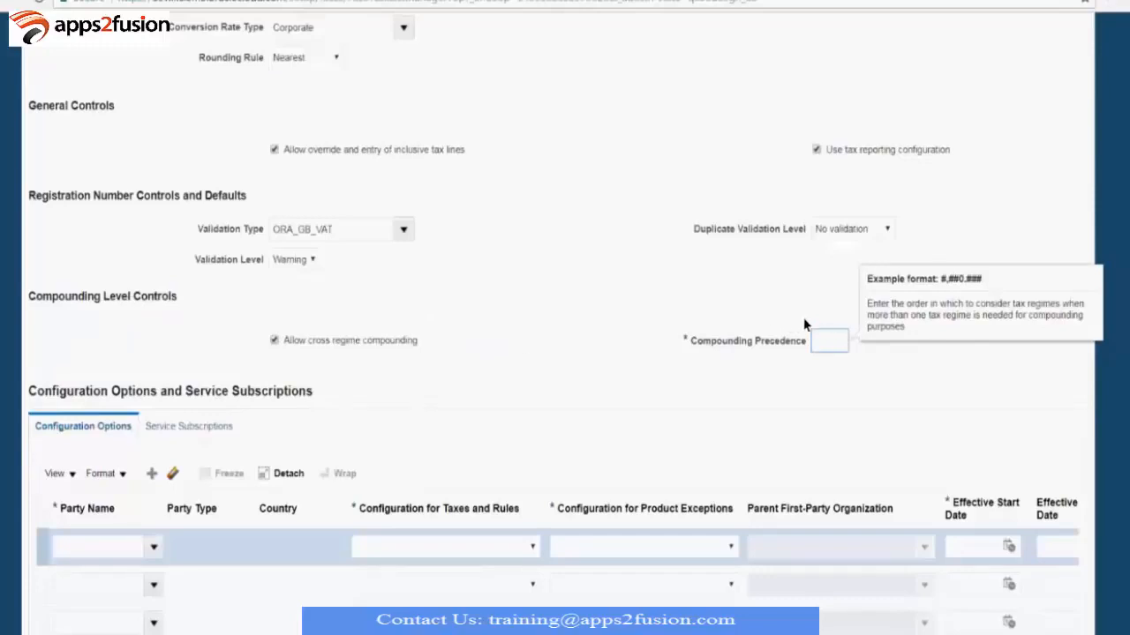
text(1)
click(274, 340)
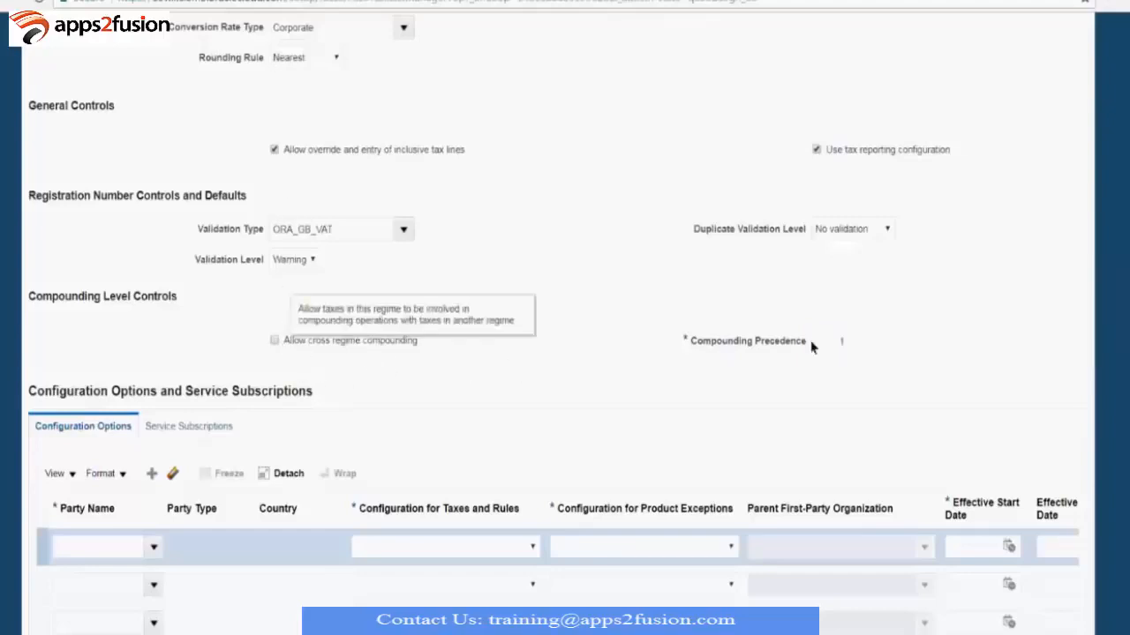
drag(839, 348, 868, 345)
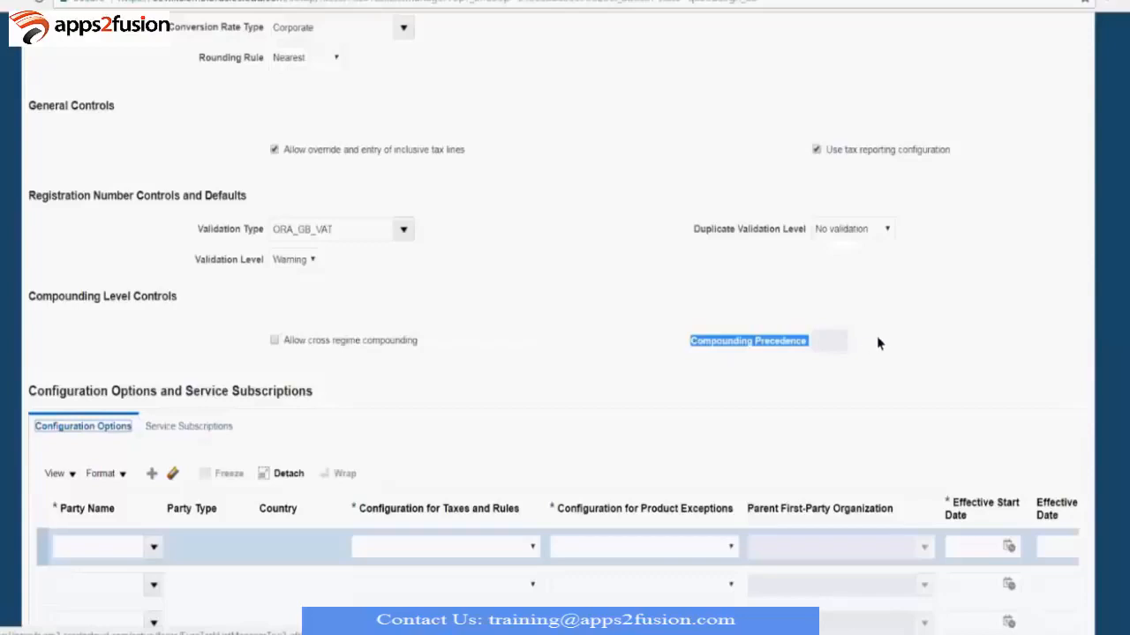
key(Tab)
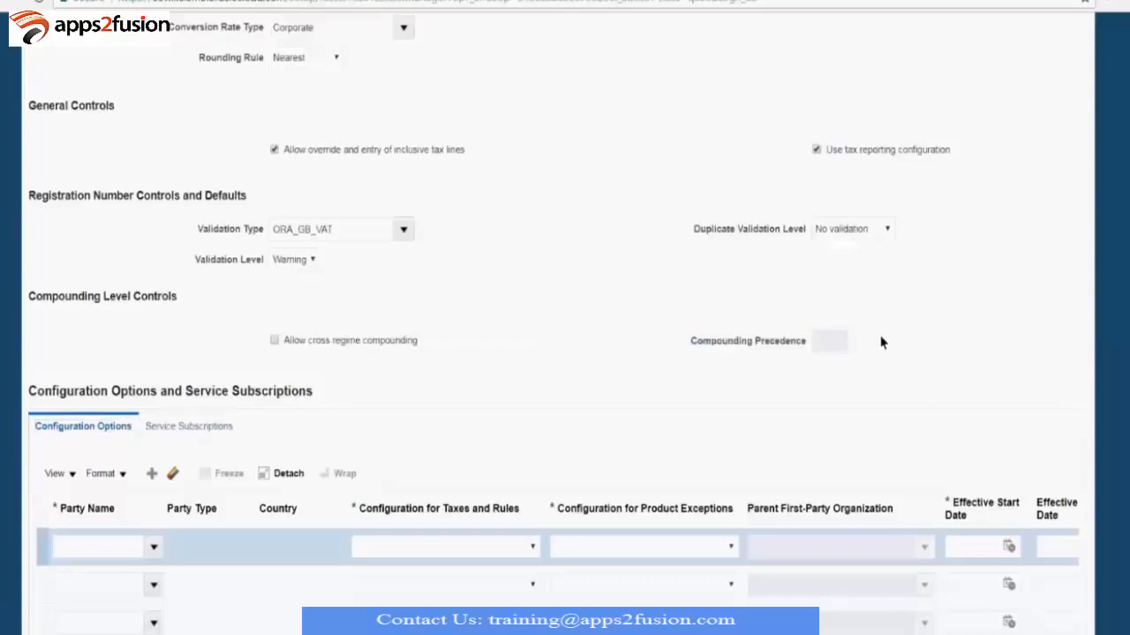
- Review the tax regime's header, defaults and controls down to the configuration options and service subscriptions
scroll(880, 336, down, 1)
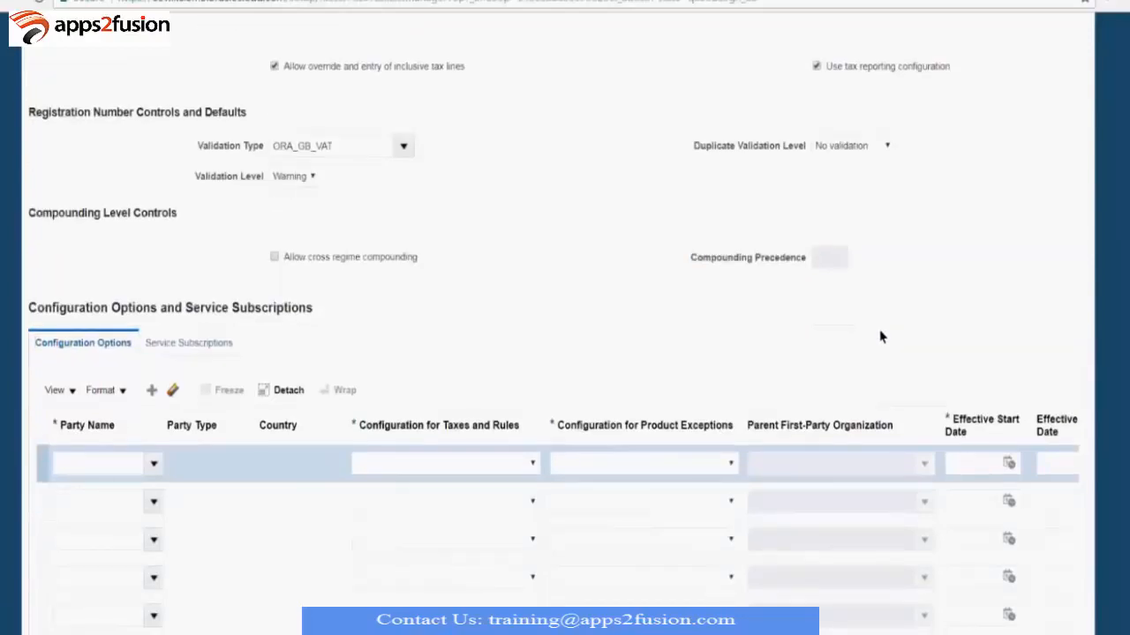
scroll(880, 336, down, 1)
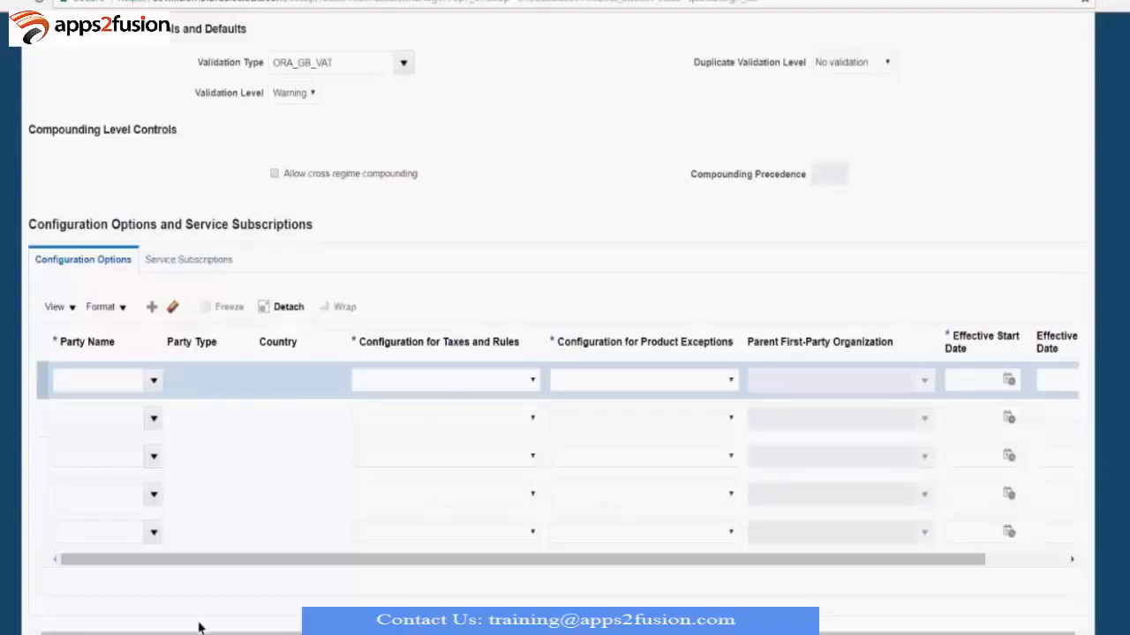
scroll(448, 233, up, 2)
scroll(448, 234, up, 5)
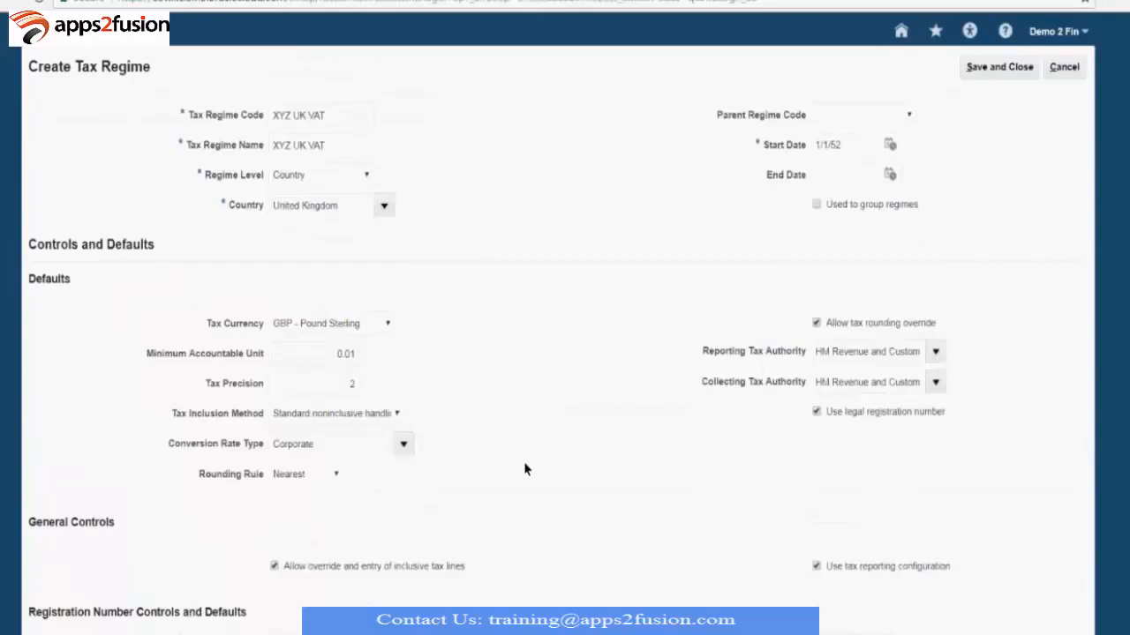
scroll(524, 472, down, 1)
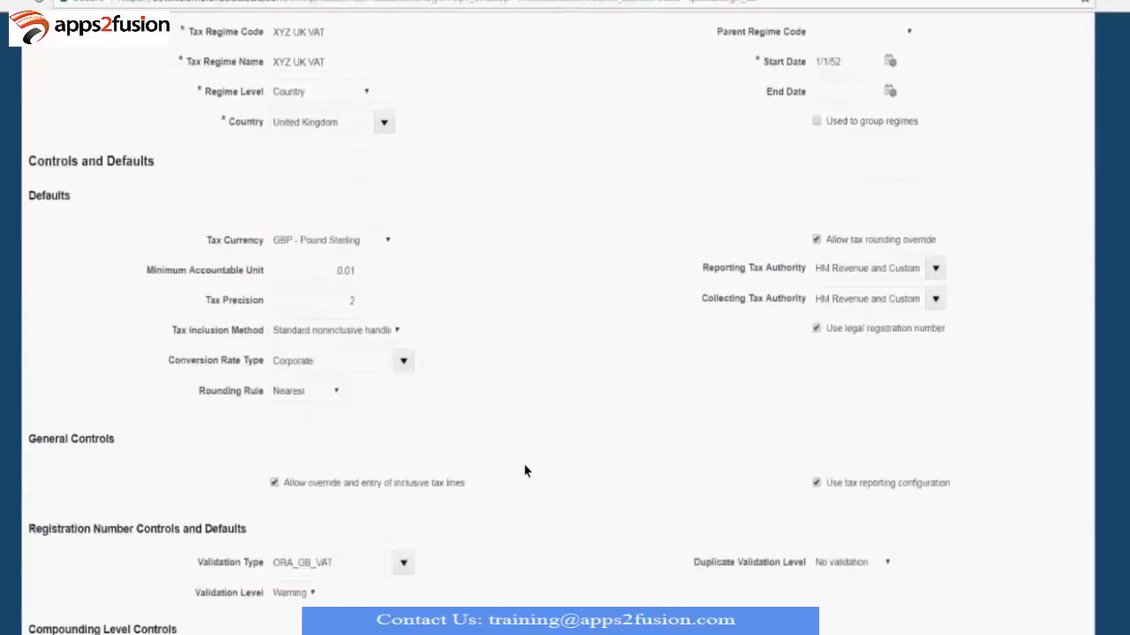
scroll(524, 470, down, 1)
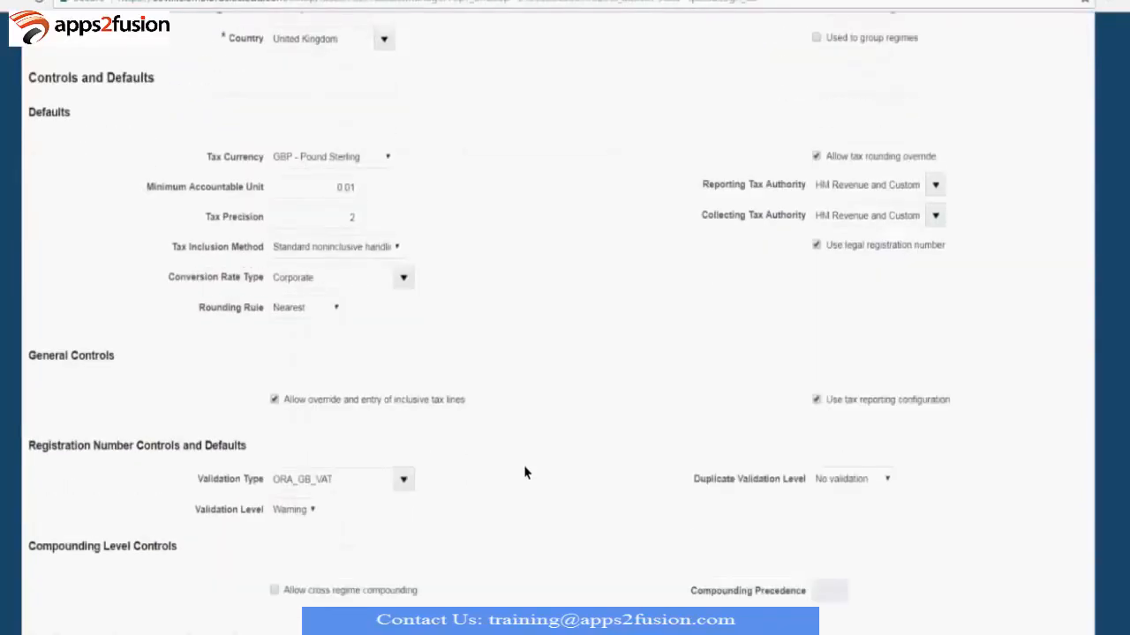
scroll(524, 472, down, 2)
scroll(524, 472, down, 3)
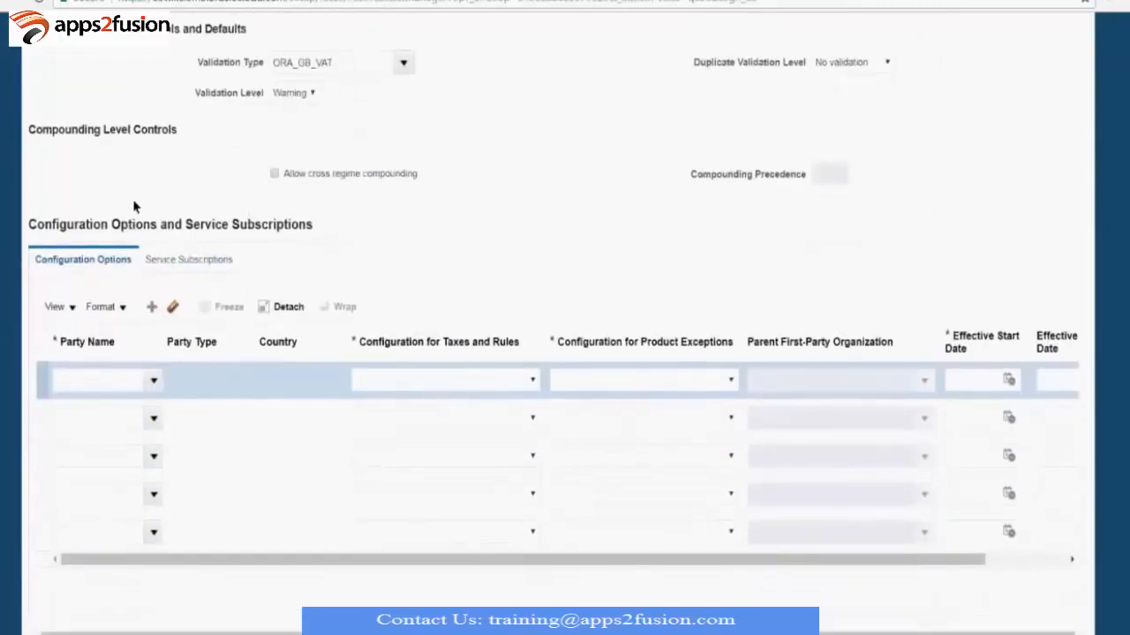
drag(85, 227, 316, 239)
click(359, 230)
- Add the business unit XYZ Gen Ins BU and the legal entity XYZ Gen Insurance Limited as parties in the configuration options
click(151, 381)
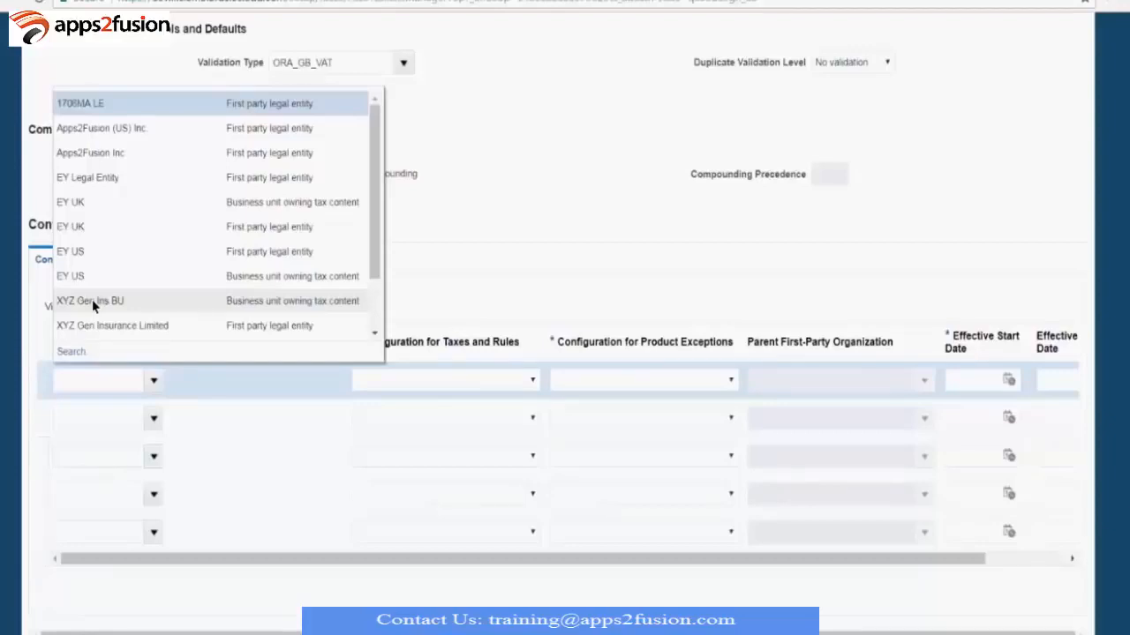
key(Escape)
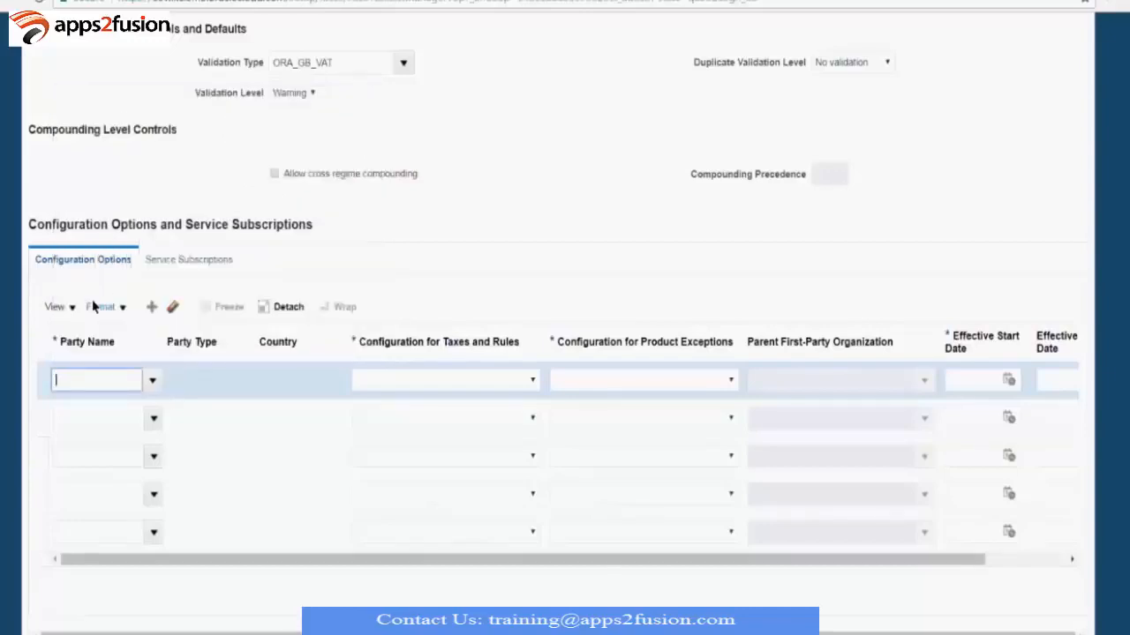
click(107, 421)
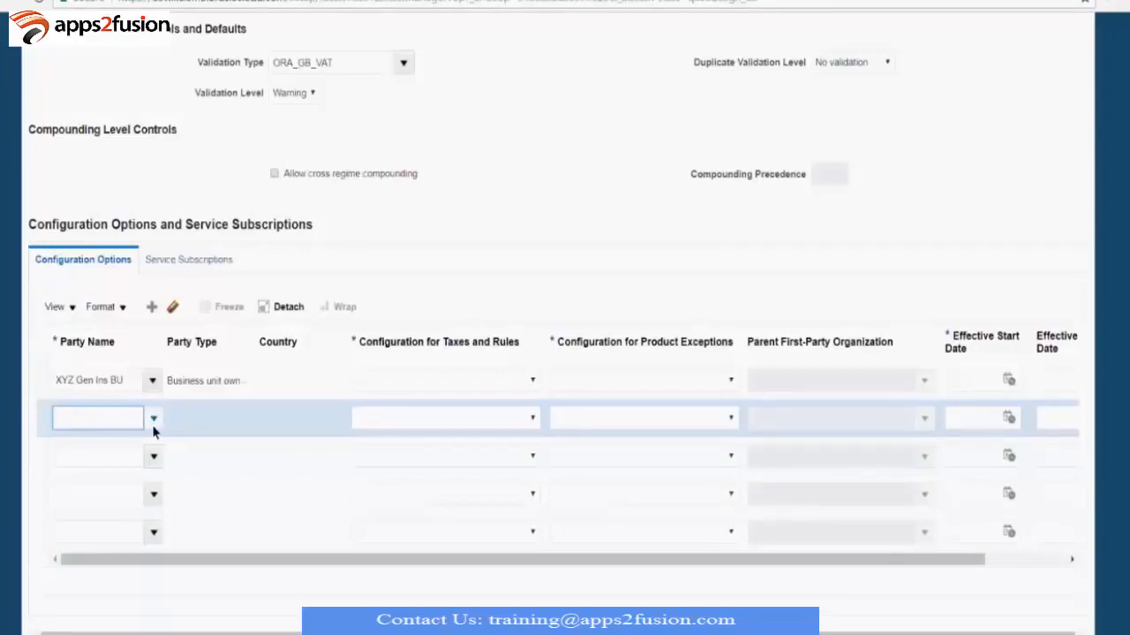
text(xyz)
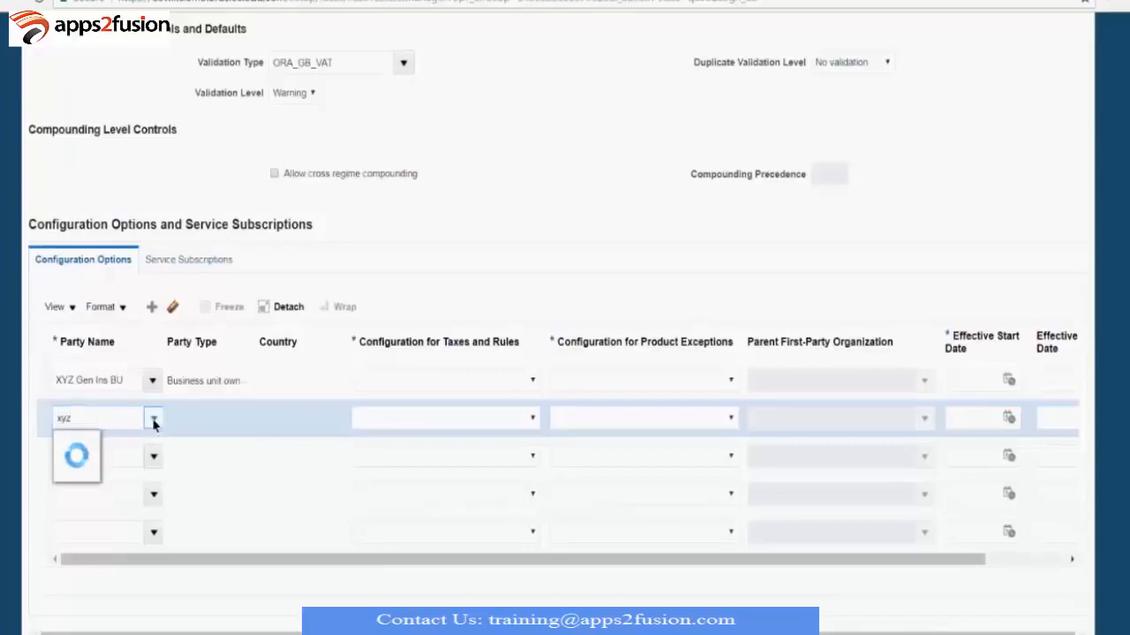
click(154, 420)
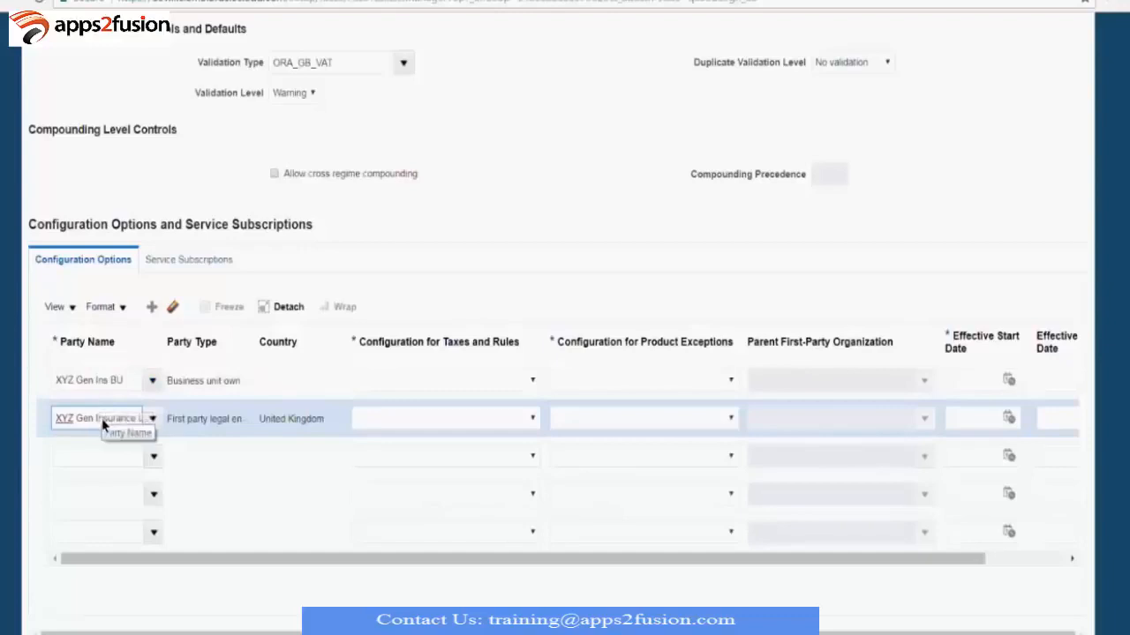
- Set the configuration for taxes and rules to Common configuration for both XYZ Gen Ins BU and XYZ Gen Insurance Limited
scroll(103, 425, up, 2)
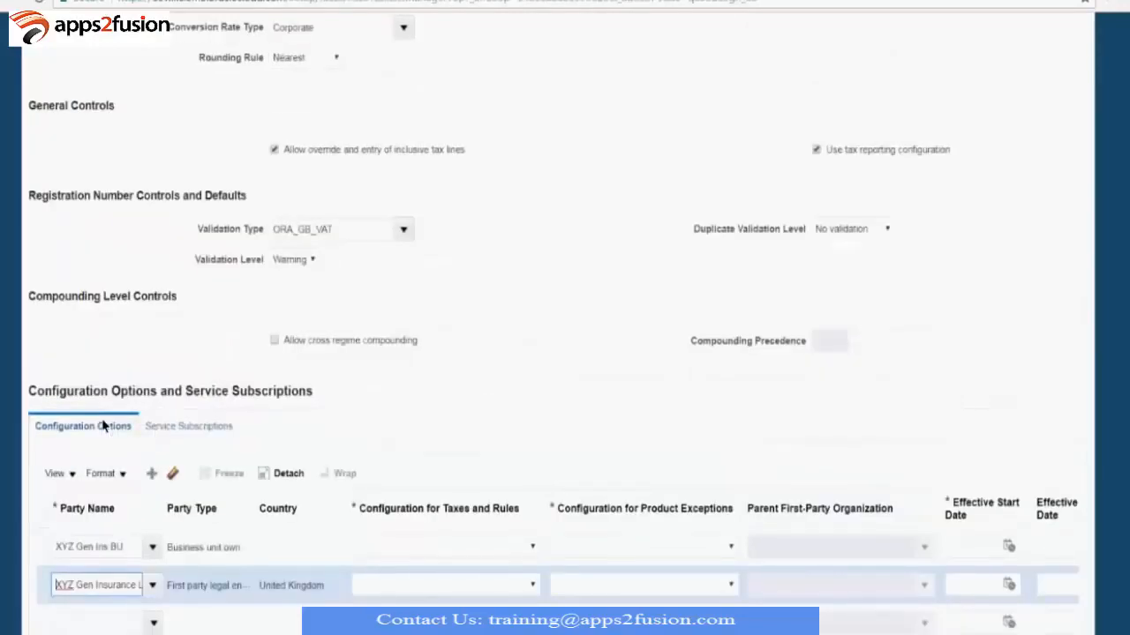
scroll(128, 589, down, 2)
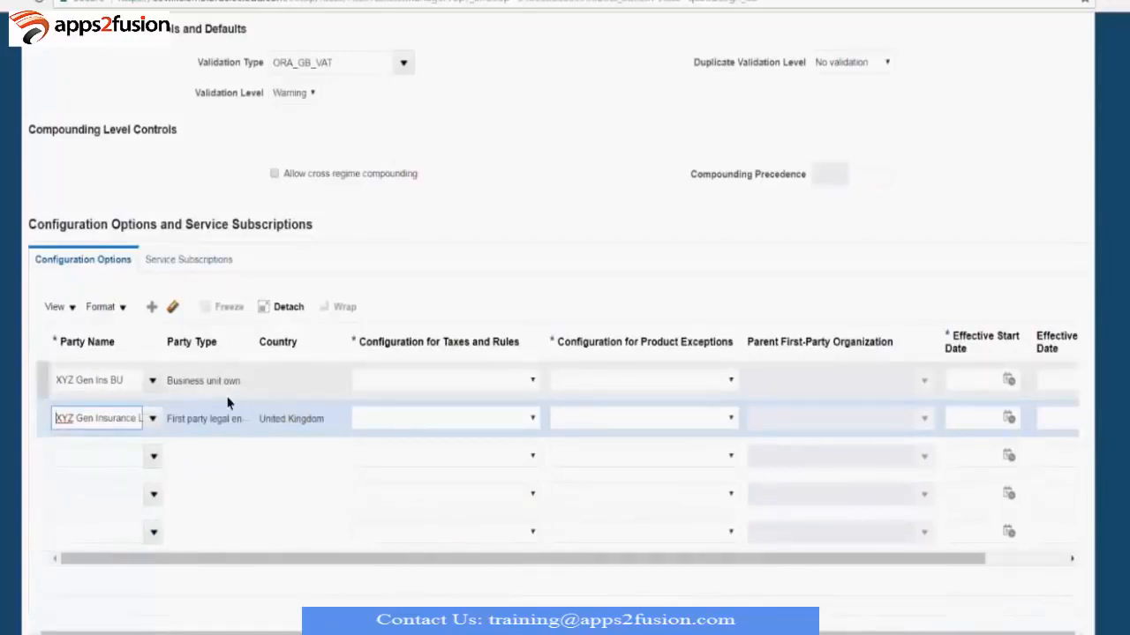
click(457, 383)
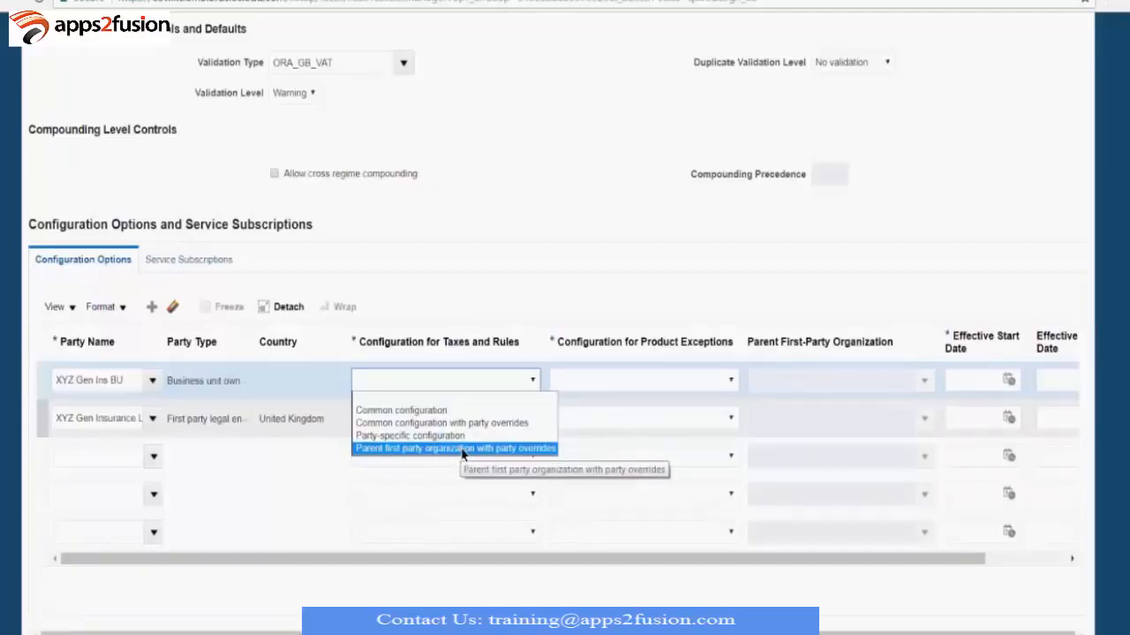
click(404, 416)
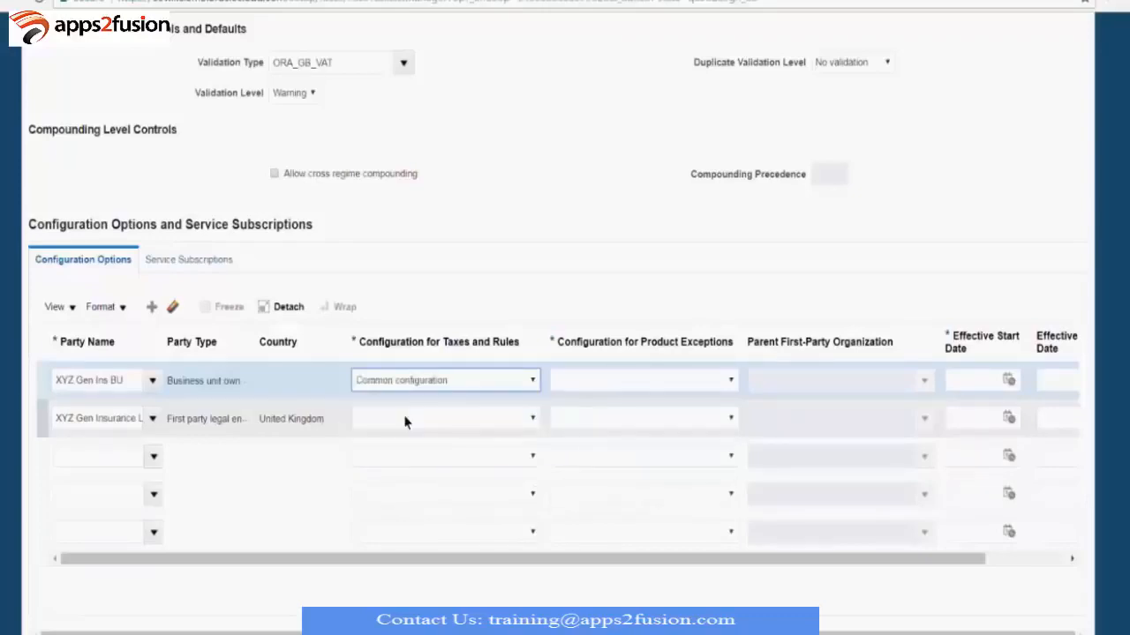
click(405, 422)
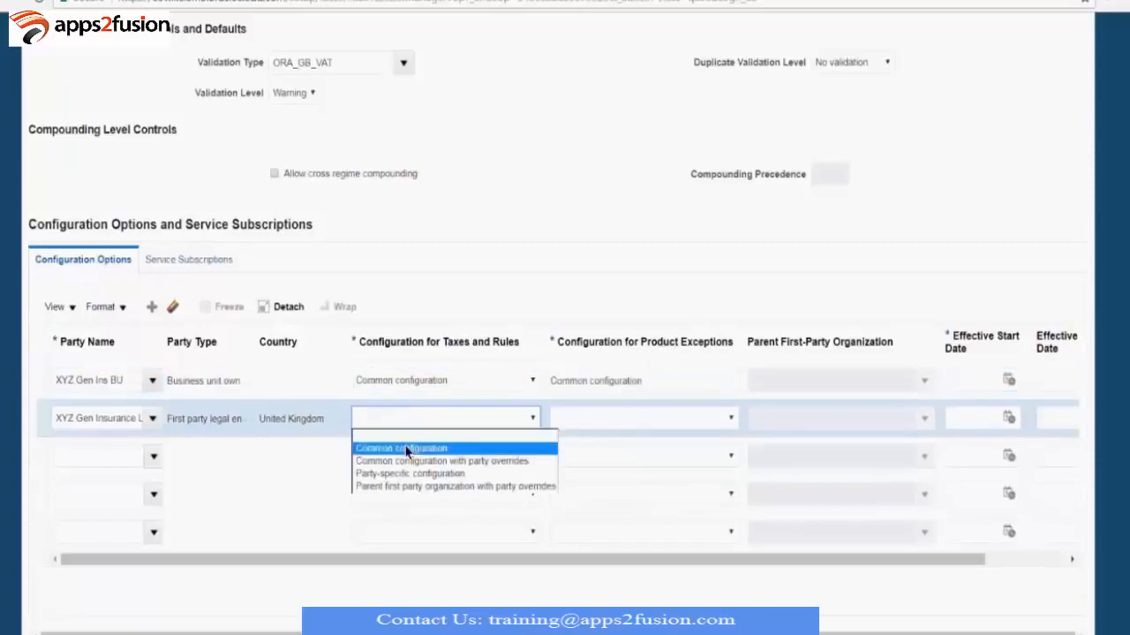
click(407, 448)
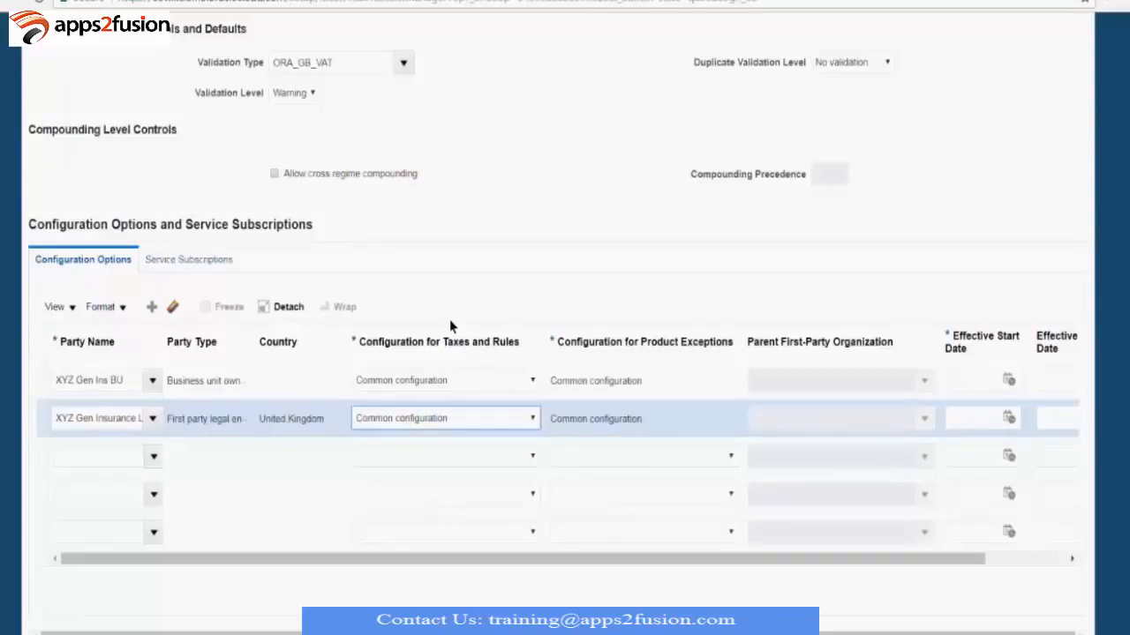
click(449, 387)
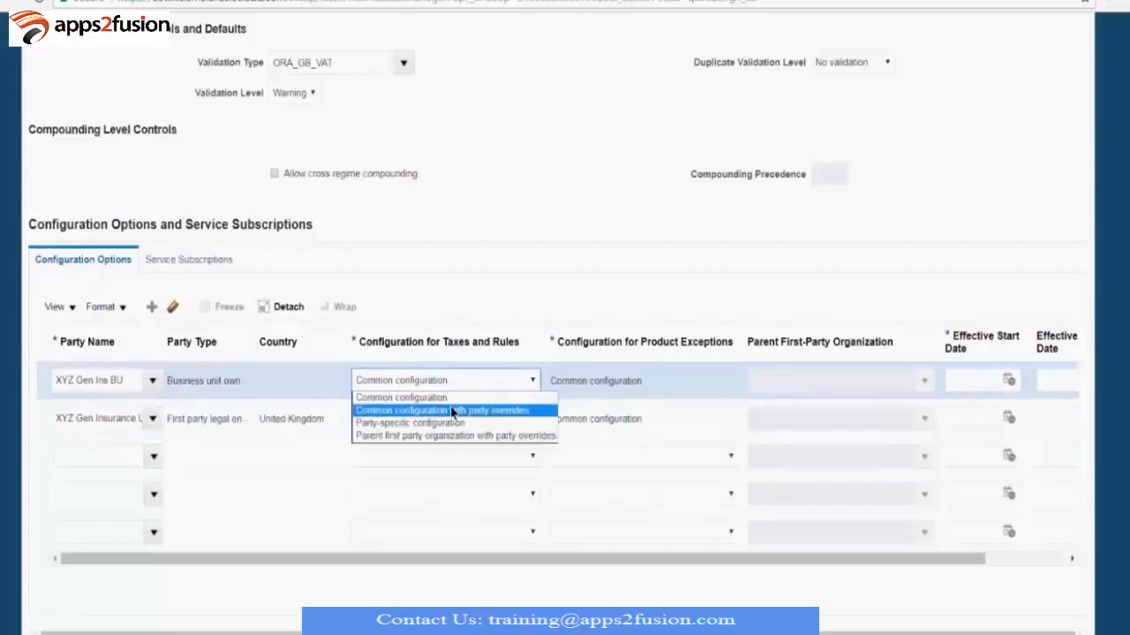
click(462, 380)
click(461, 380)
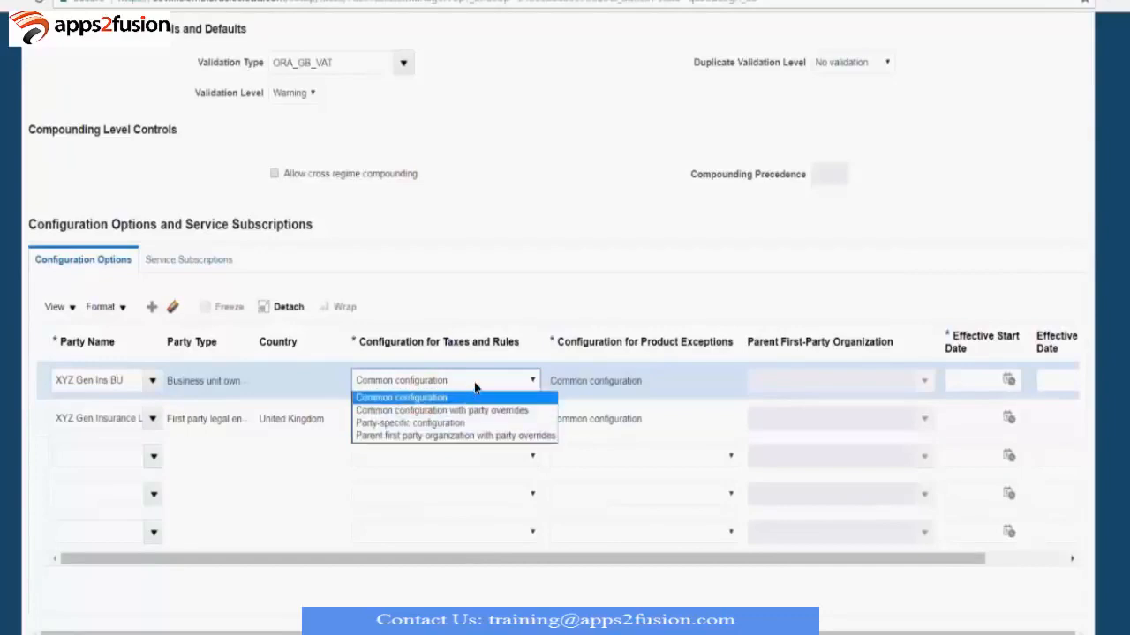
click(474, 383)
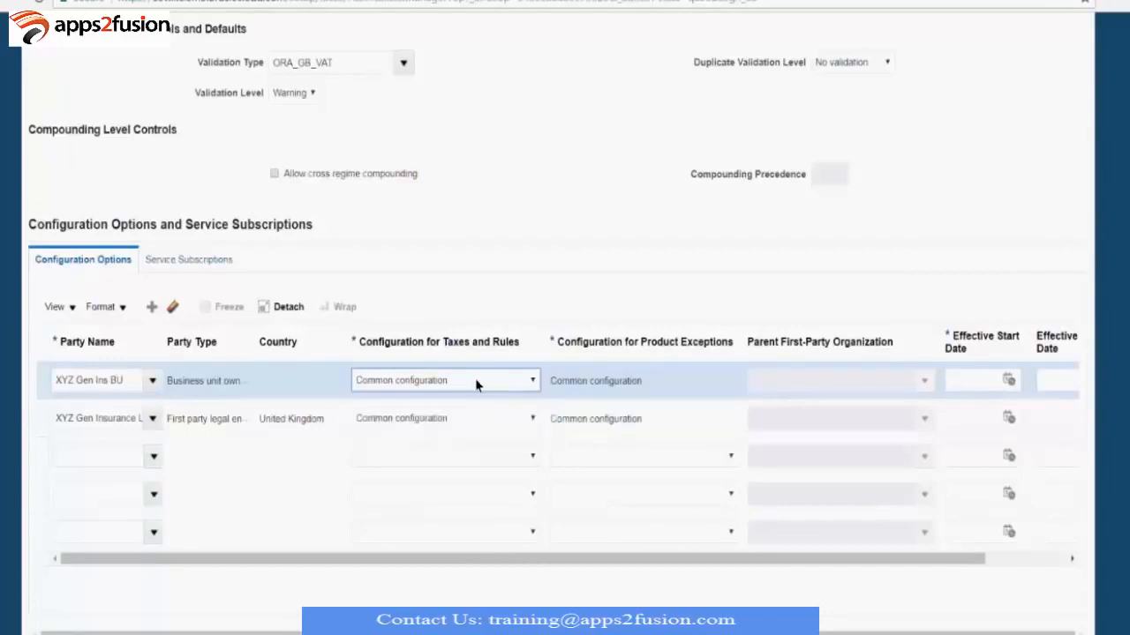
- Set the effective start date of the XYZ Gen Ins BU configuration option to 1/1/1952
click(973, 379)
text(01)
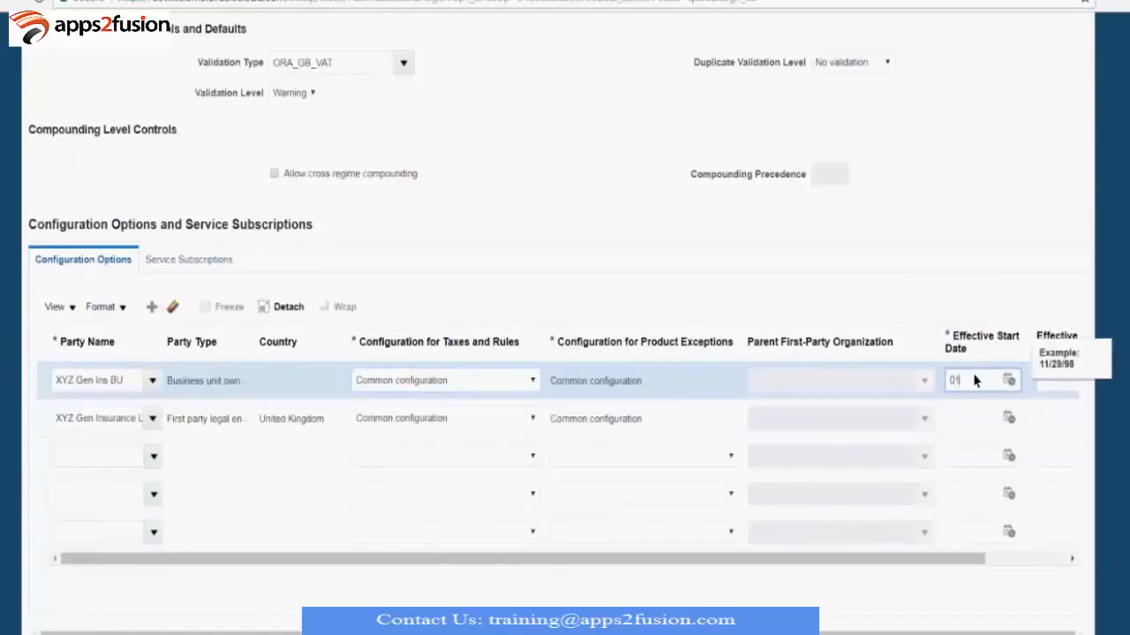
text(/01/2017)
key(Tab)
click(977, 380)
key(BackSpace)
key(BackSpace)
key(BackSpace)
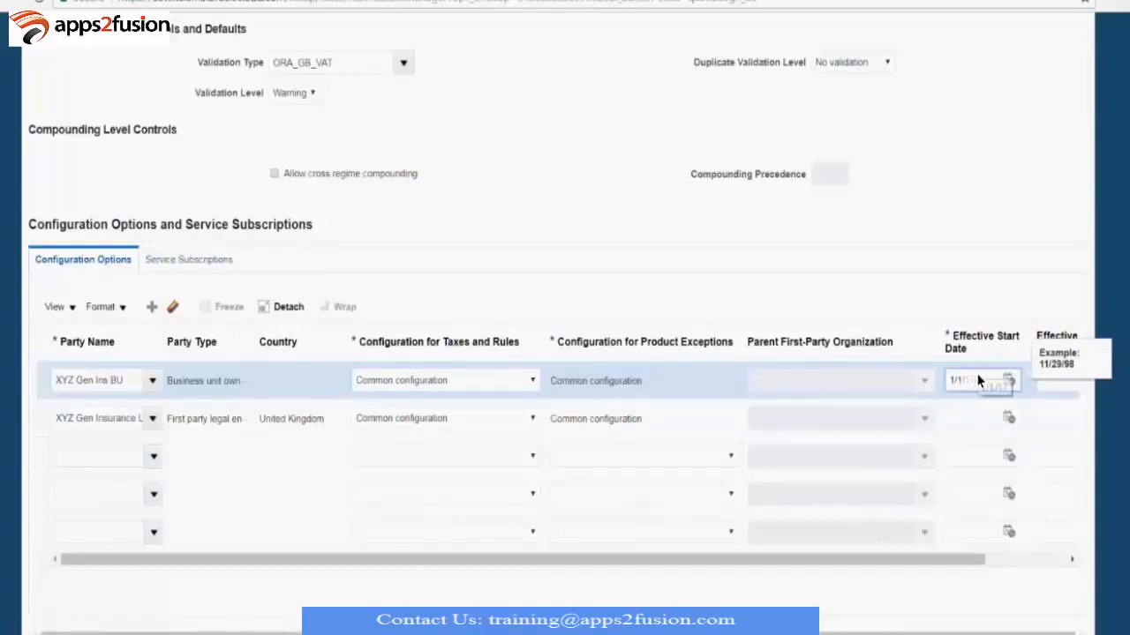
text(/1952)
key(Tab)
- Set the effective start date of the XYZ Gen Insurance Limited configuration option to 01/01/1952
click(973, 418)
text(0)
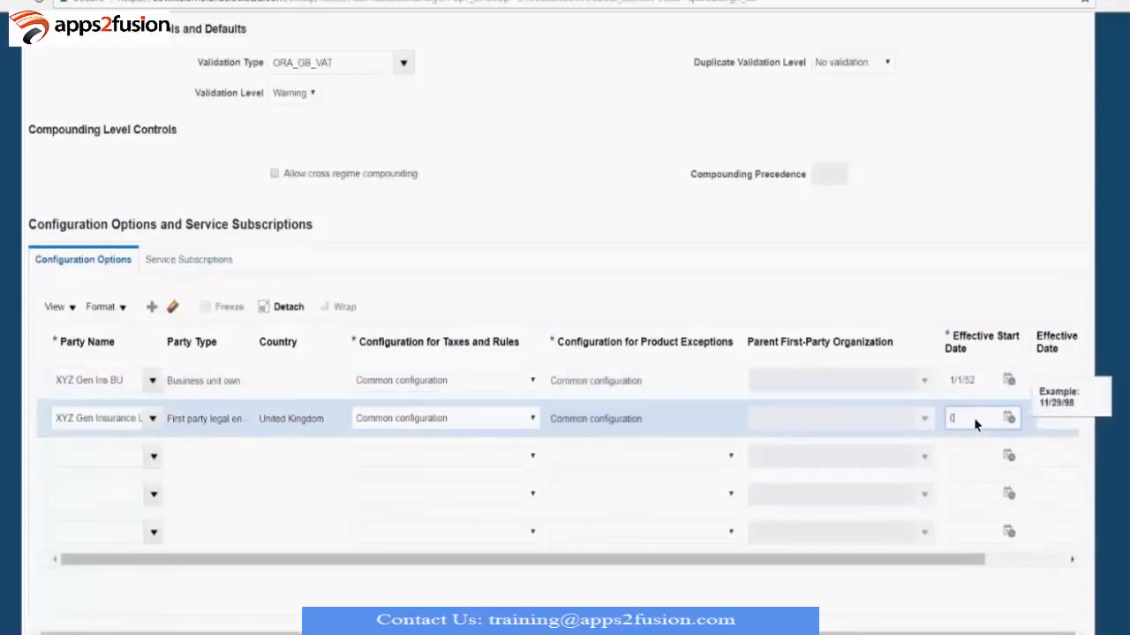
text(1/01/1952)
key(Tab)
drag(812, 557, 673, 568)
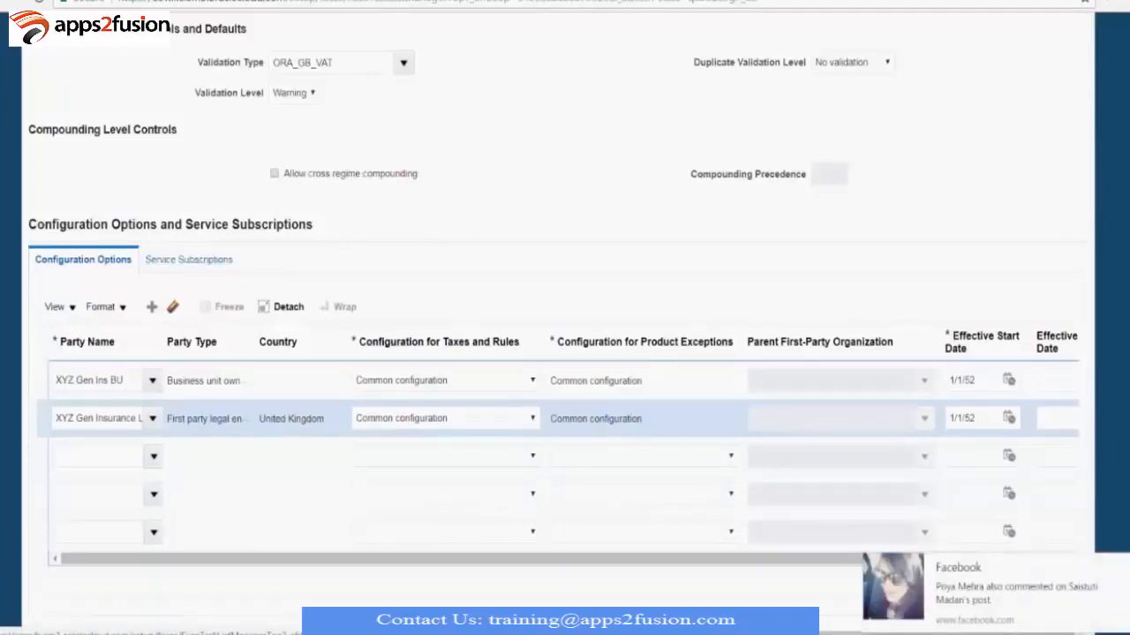
click(1110, 566)
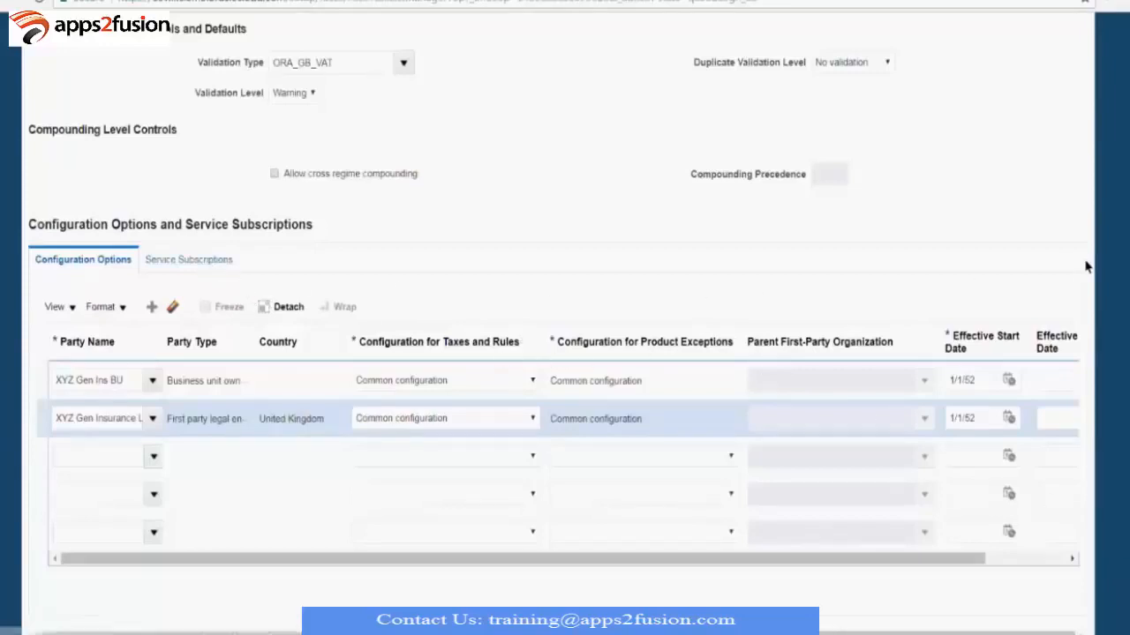
- Try to add a service subscription for the party XYZ Gen Ins BU and check its service provider choices
scroll(1086, 265, up, 7)
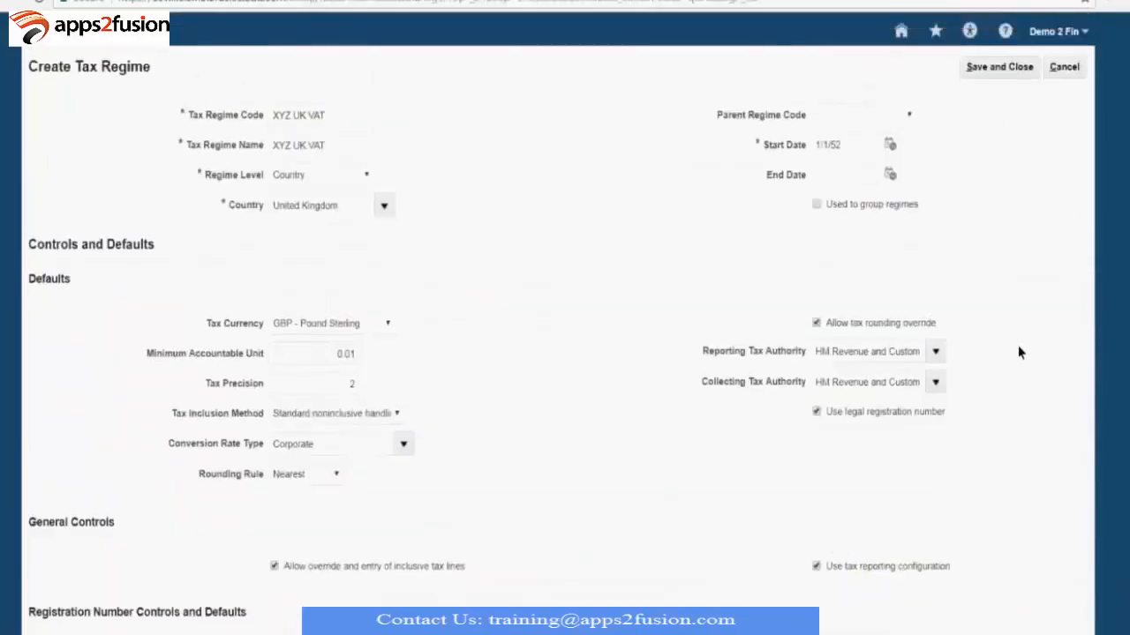
scroll(1017, 345, down, 7)
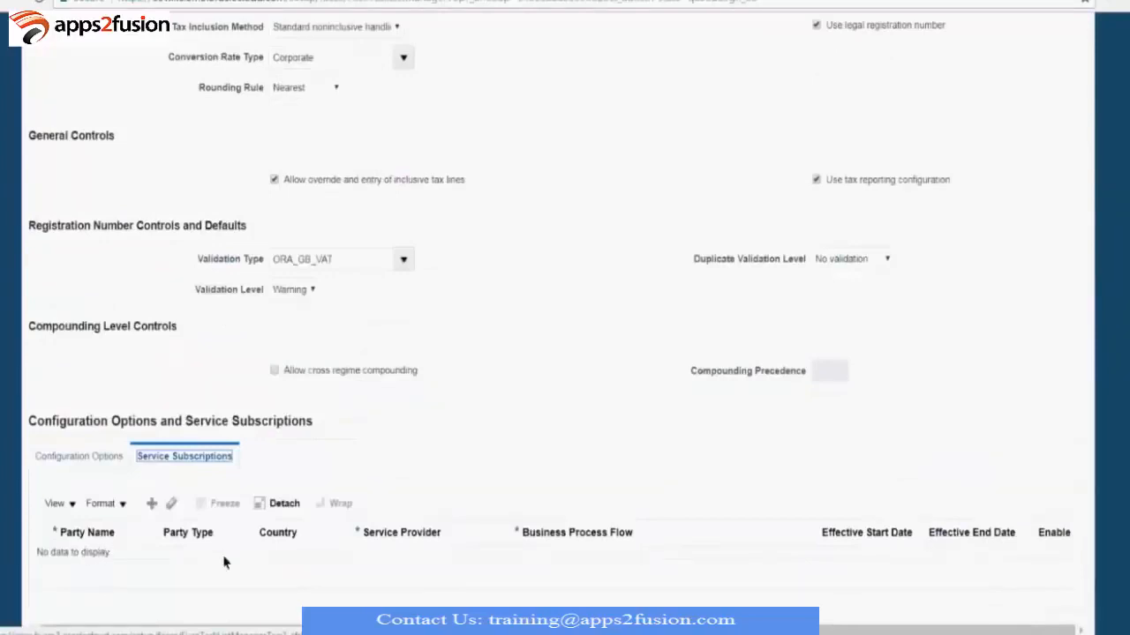
click(151, 503)
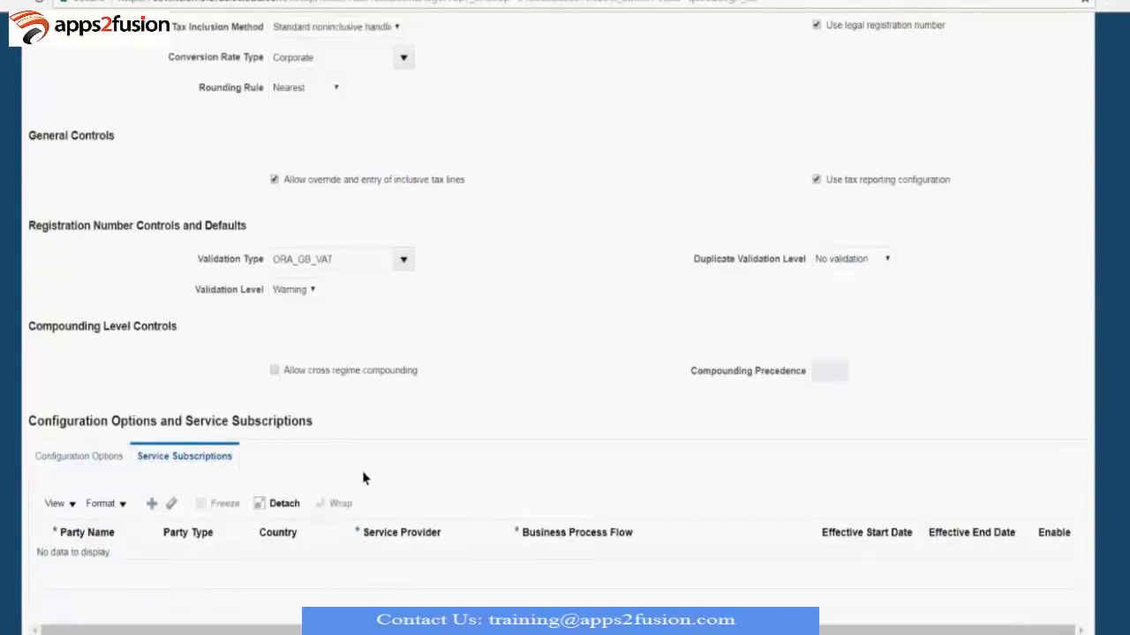
scroll(352, 480, down, 1)
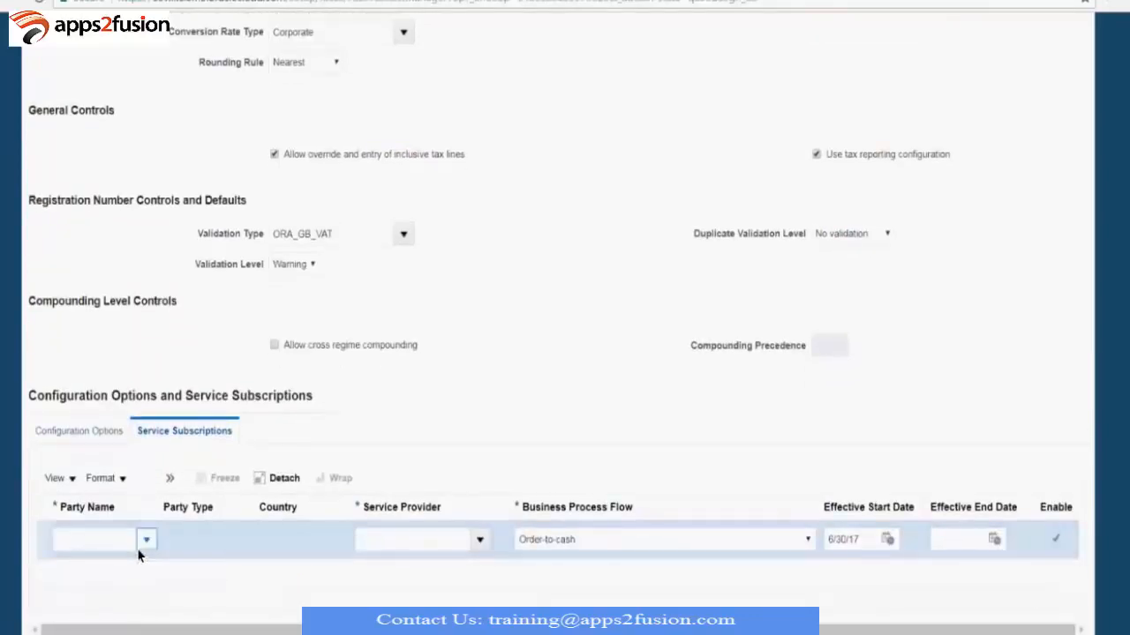
click(143, 543)
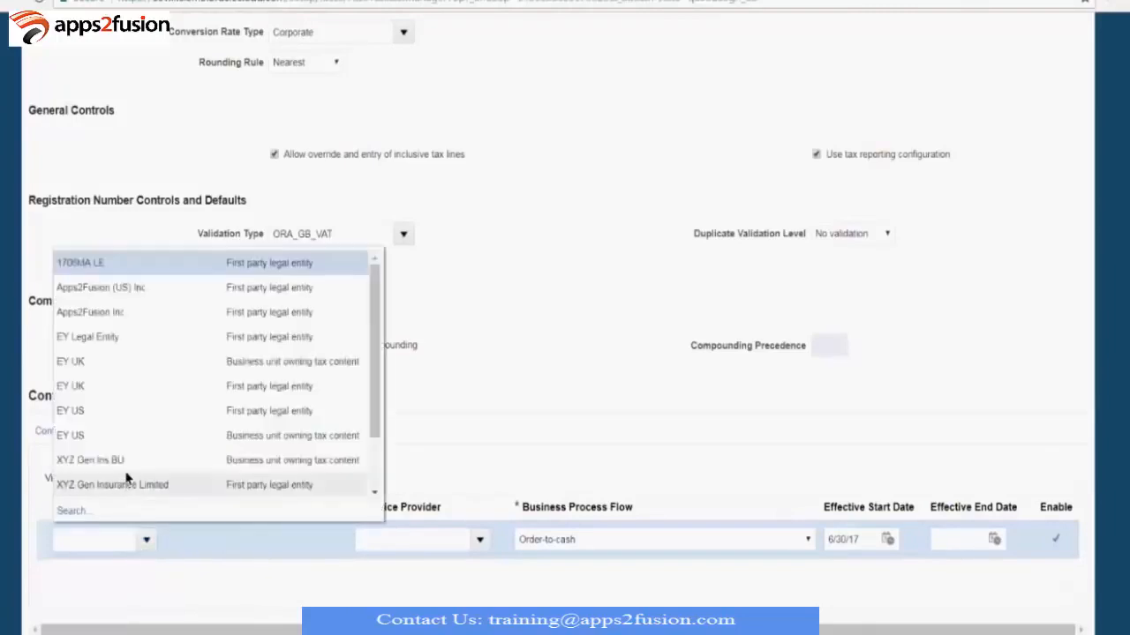
key(Escape)
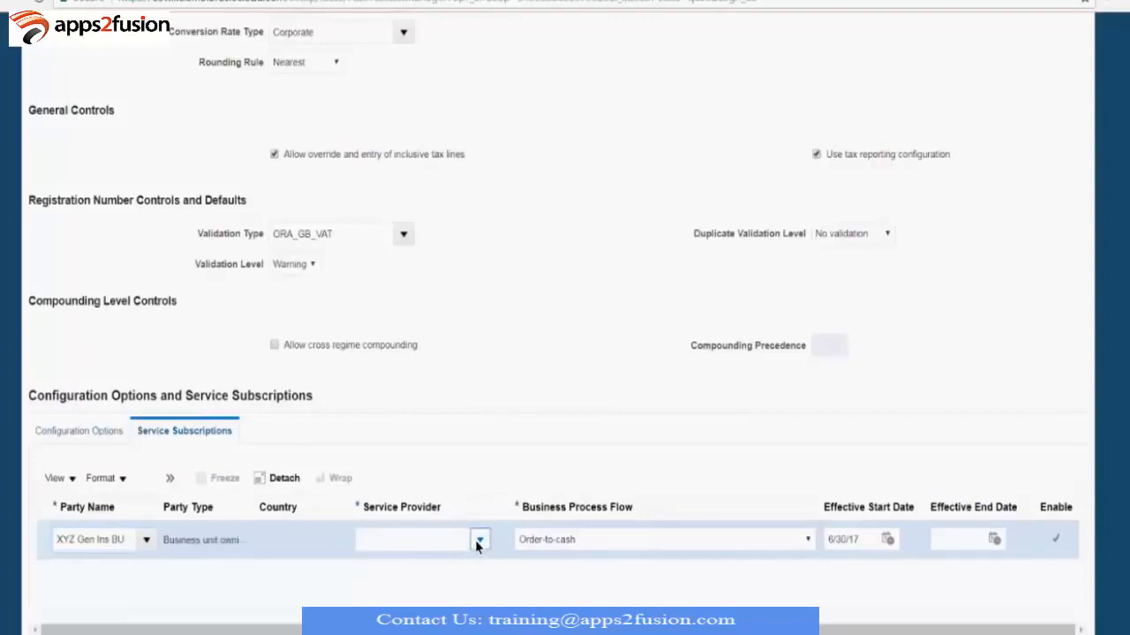
click(475, 540)
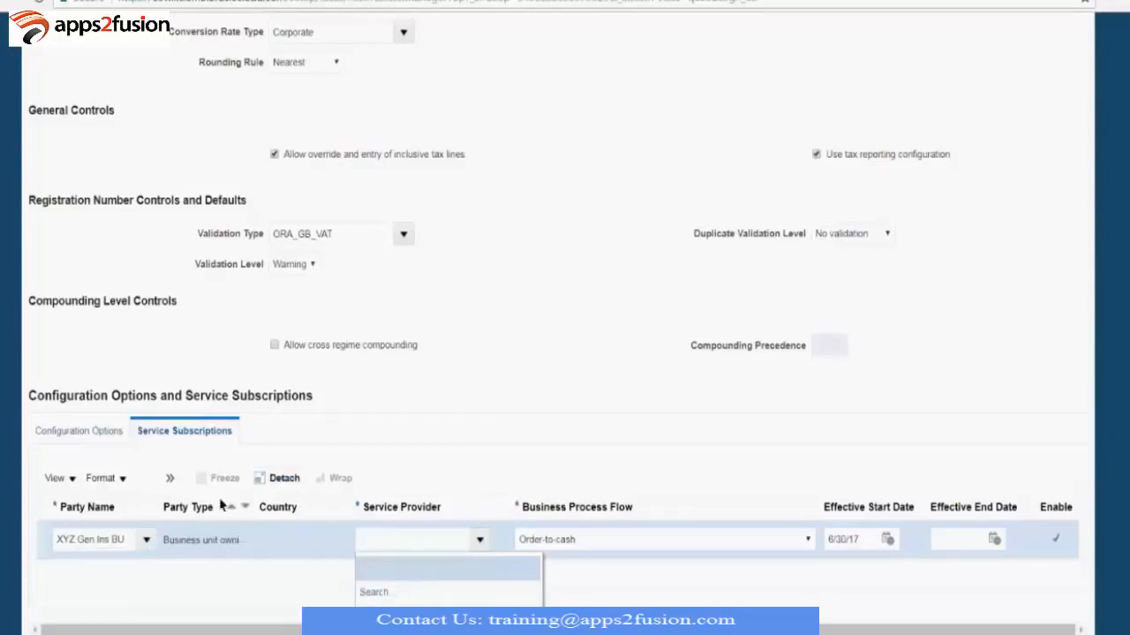
click(582, 458)
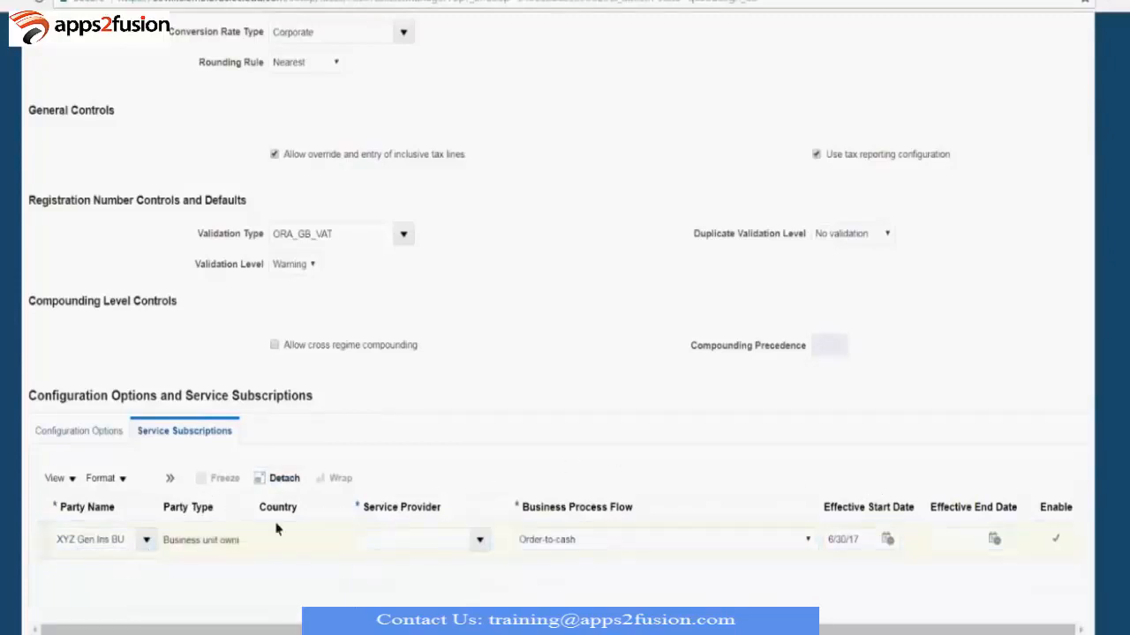
- Clear the party name from the new service subscription and return to the configuration options
click(138, 549)
key(BackSpace)
key(Tab)
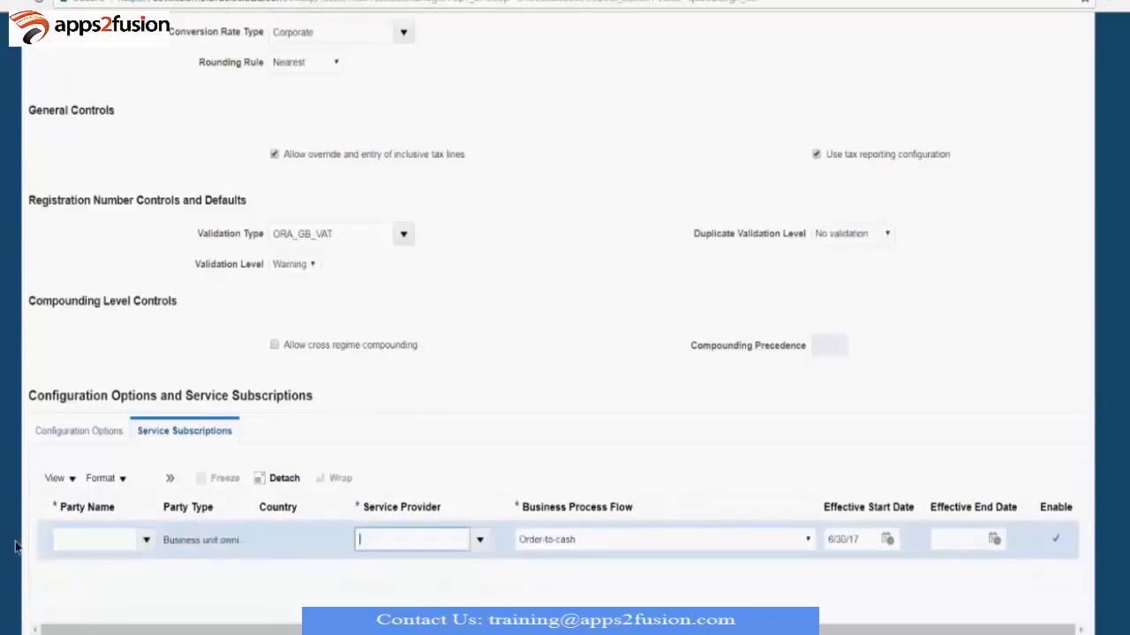
click(86, 433)
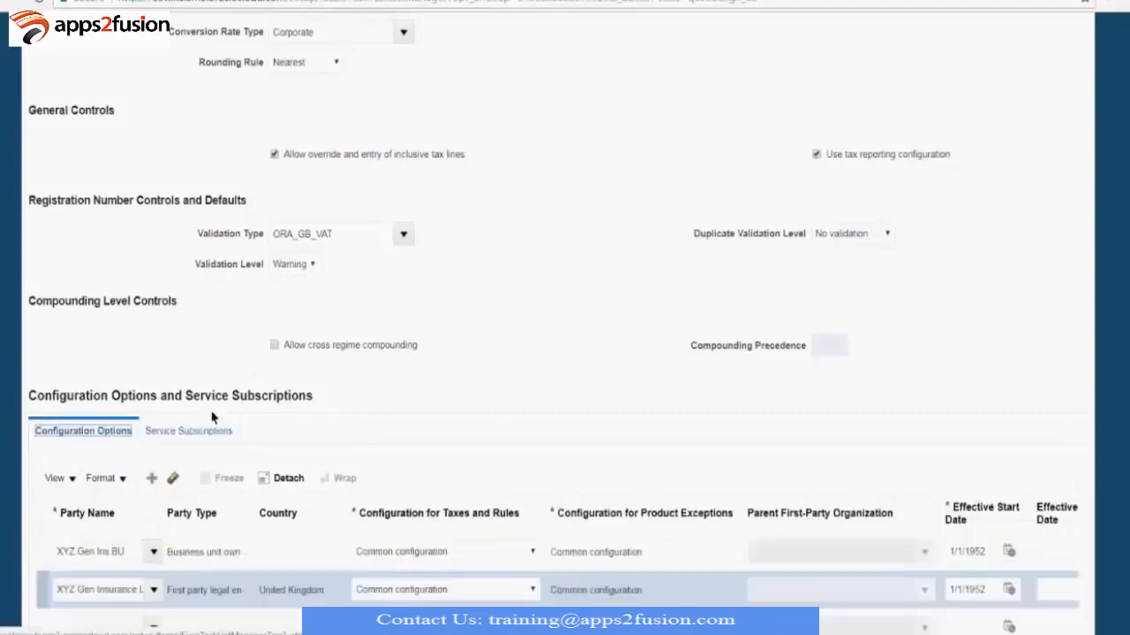
- Review the whole XYZ UK VAT tax regime, and save and close it
scroll(948, 466, up, 5)
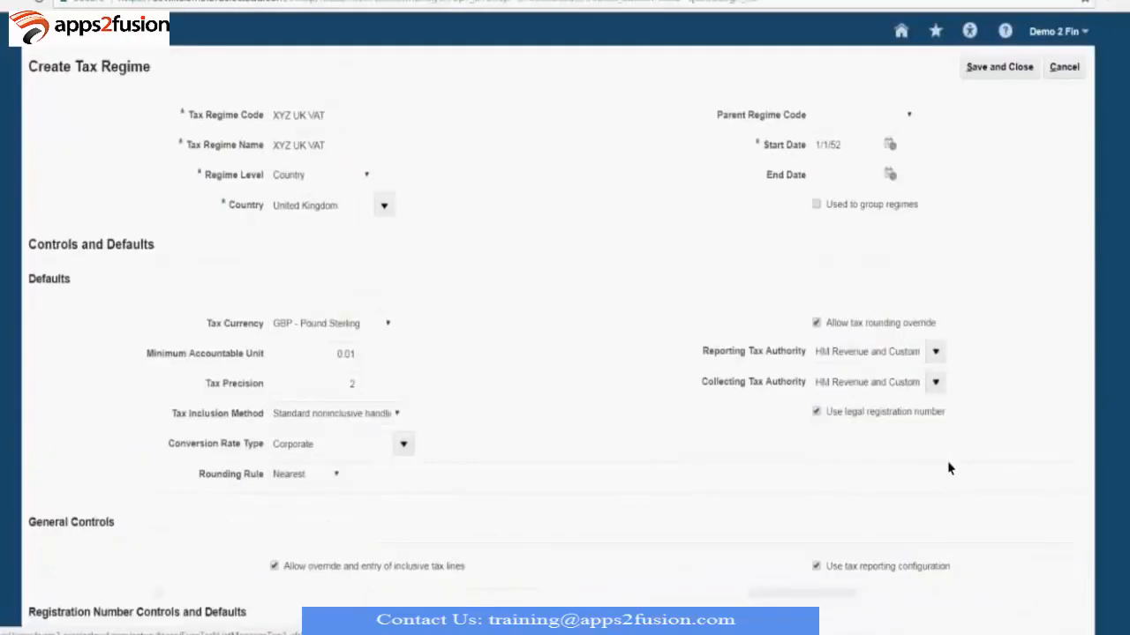
scroll(1034, 387, down, 7)
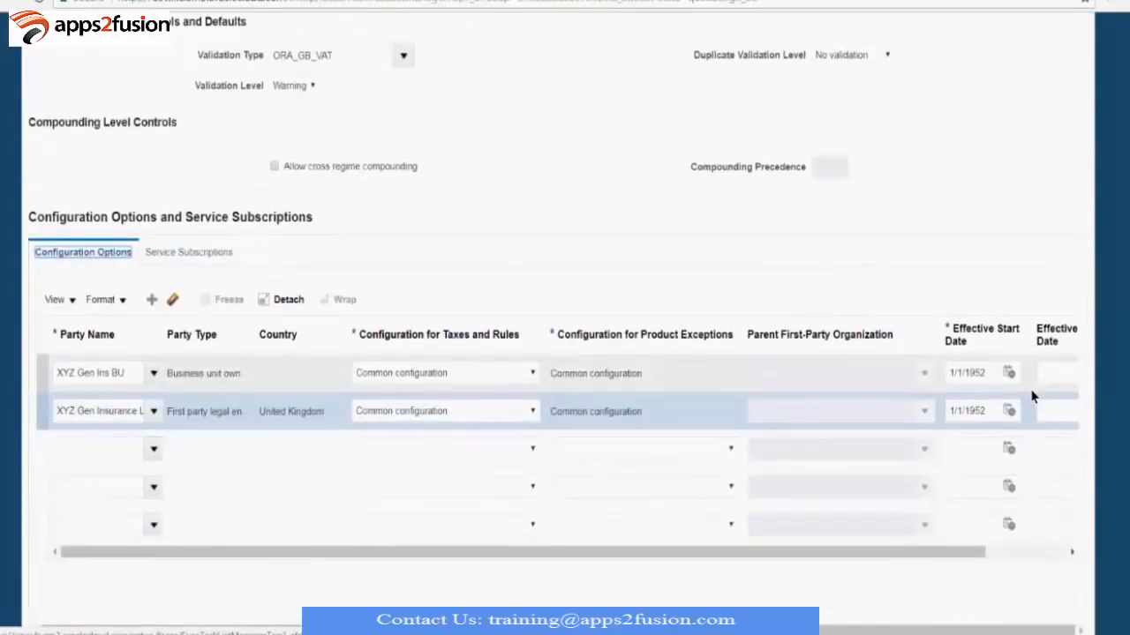
scroll(1032, 395, up, 7)
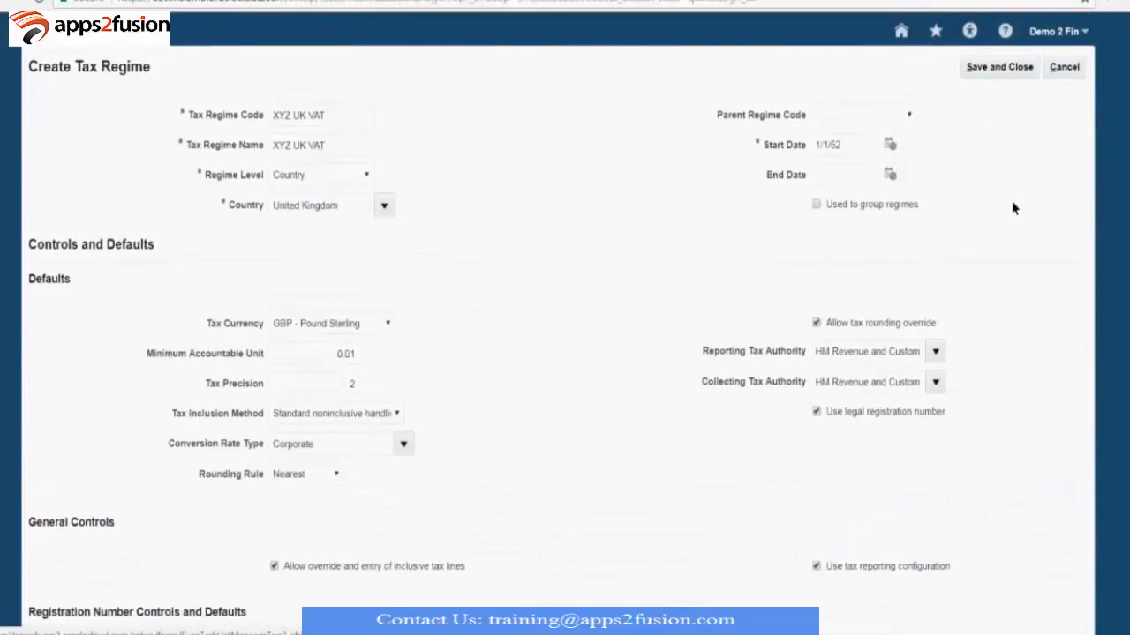
scroll(1028, 291, down, 5)
scroll(1027, 291, down, 1)
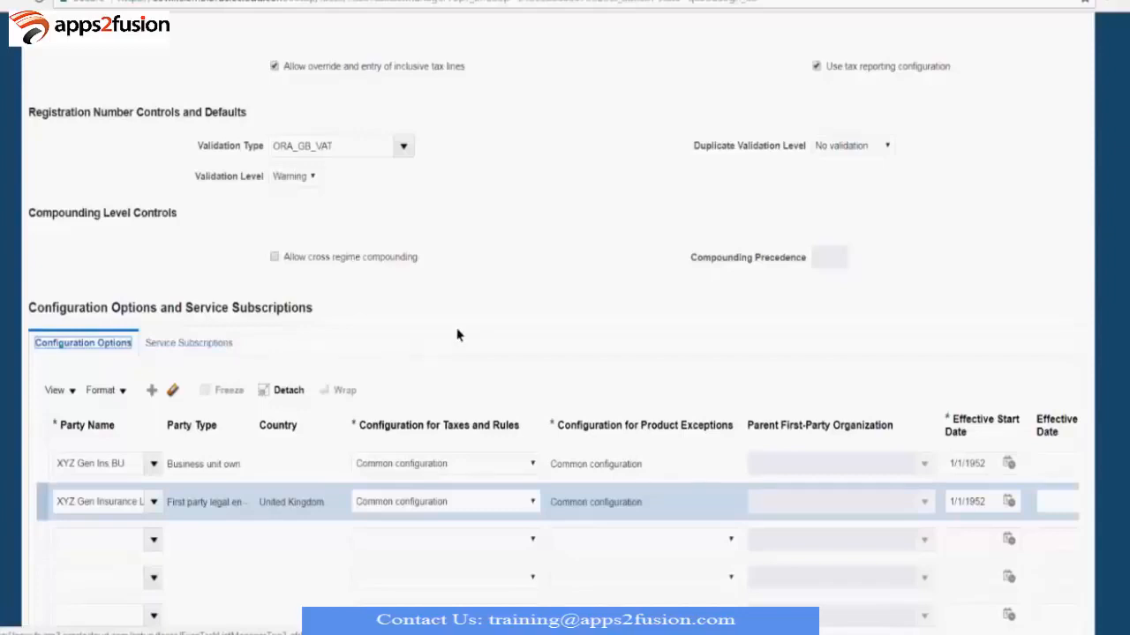
scroll(457, 334, up, 3)
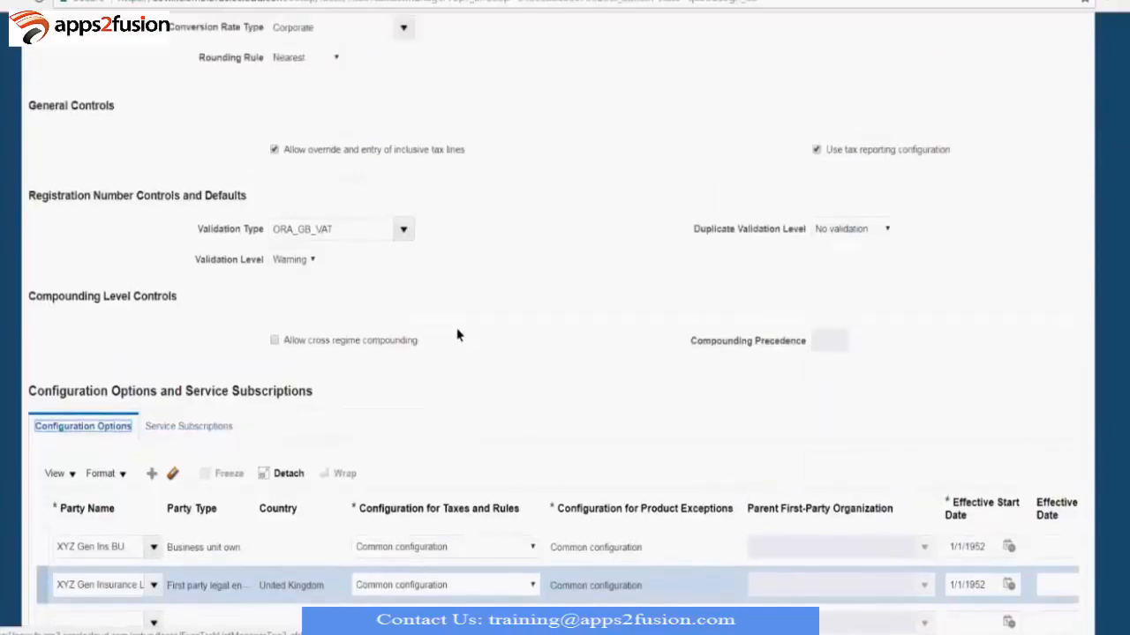
scroll(457, 334, up, 3)
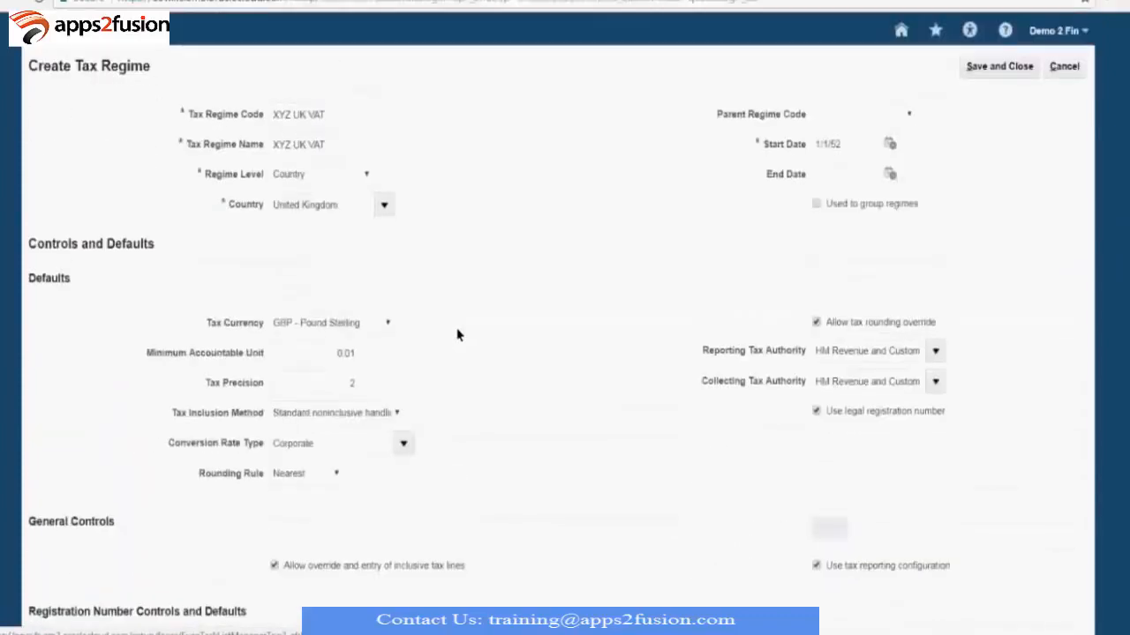
click(1003, 72)
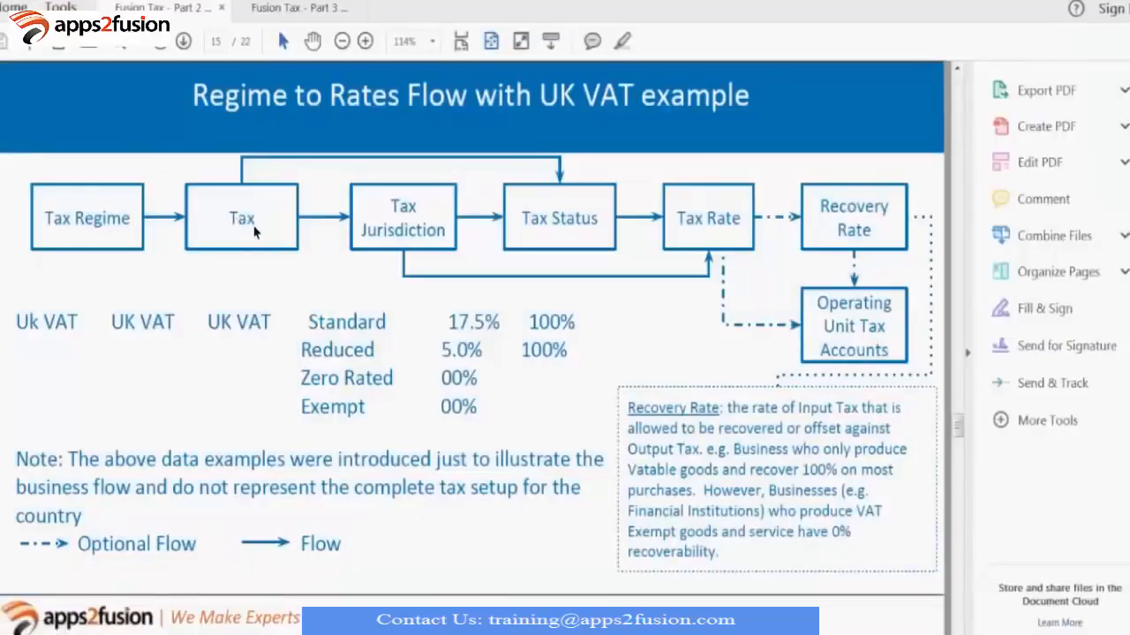
- Switch to the Fusion Tax - Part 2 PDF in Acrobat and read the slides on tax regimes and content and services subscription
scroll(331, 370, down, 2)
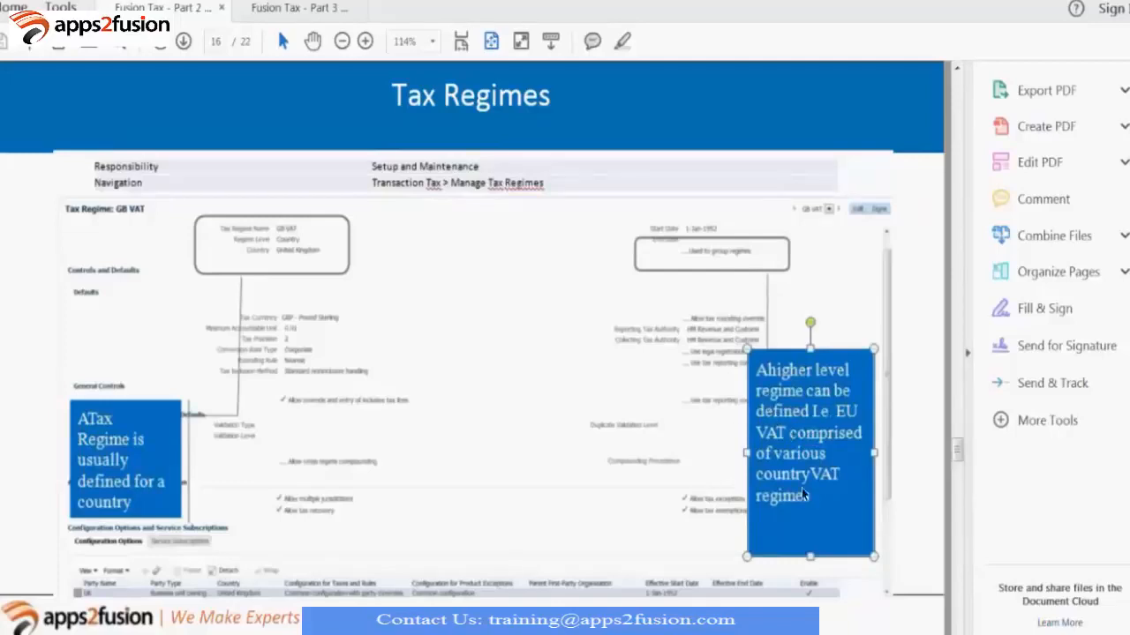
scroll(729, 426, down, 1)
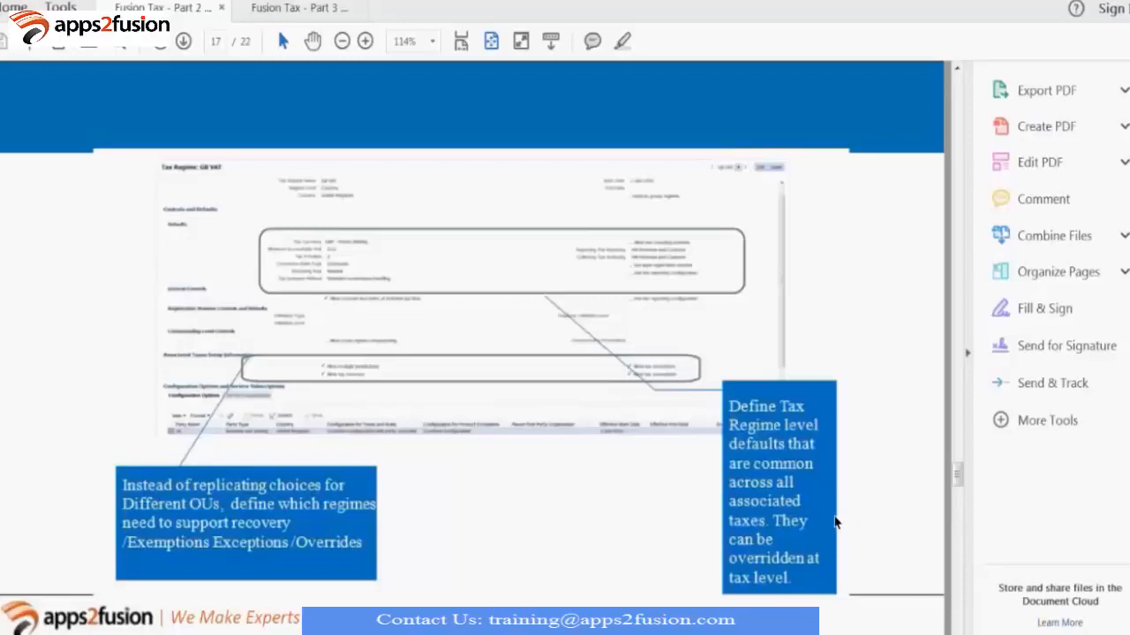
scroll(836, 523, down, 1)
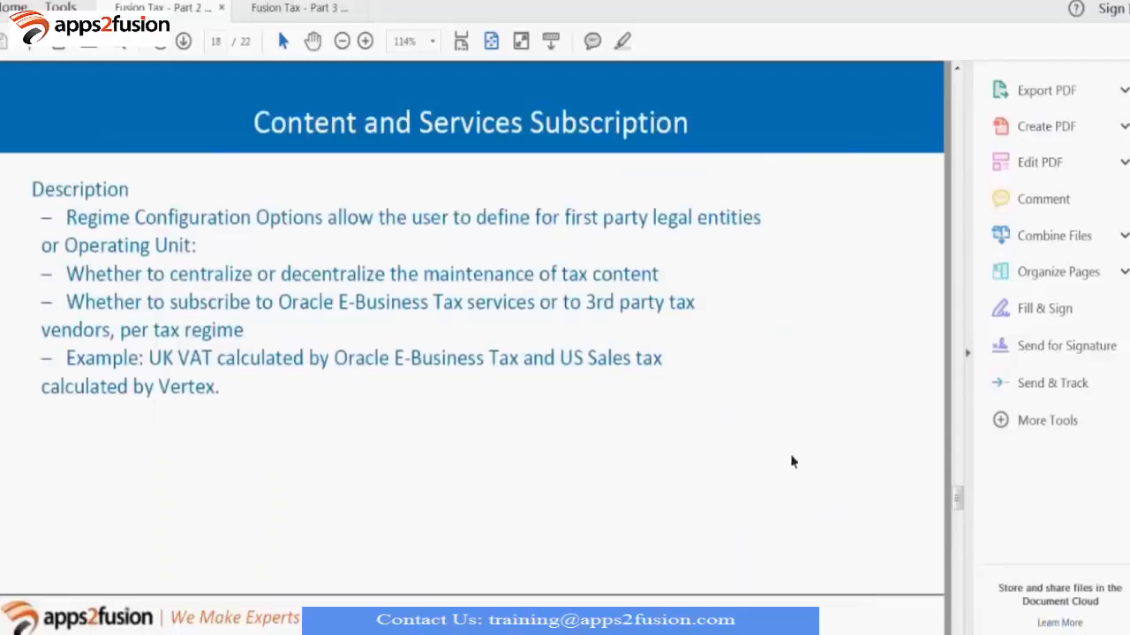
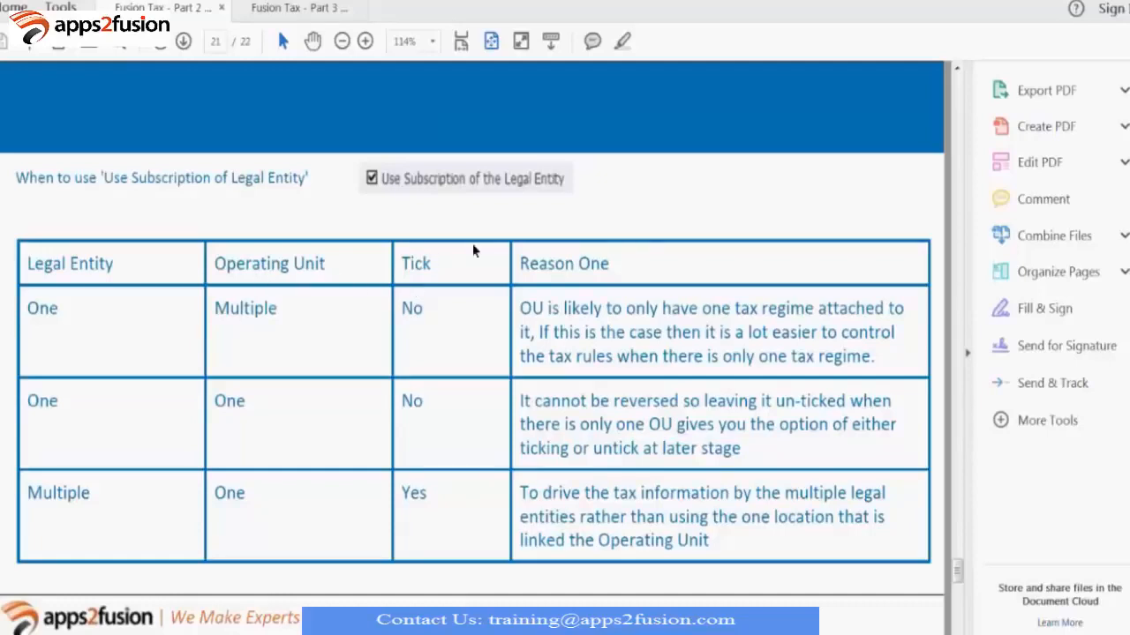
- Finish the last slides of the Fusion Tax - Part 2 PDF, close that document and view the opening slides of Fusion Tax - Part 3
scroll(540, 380, down, 3)
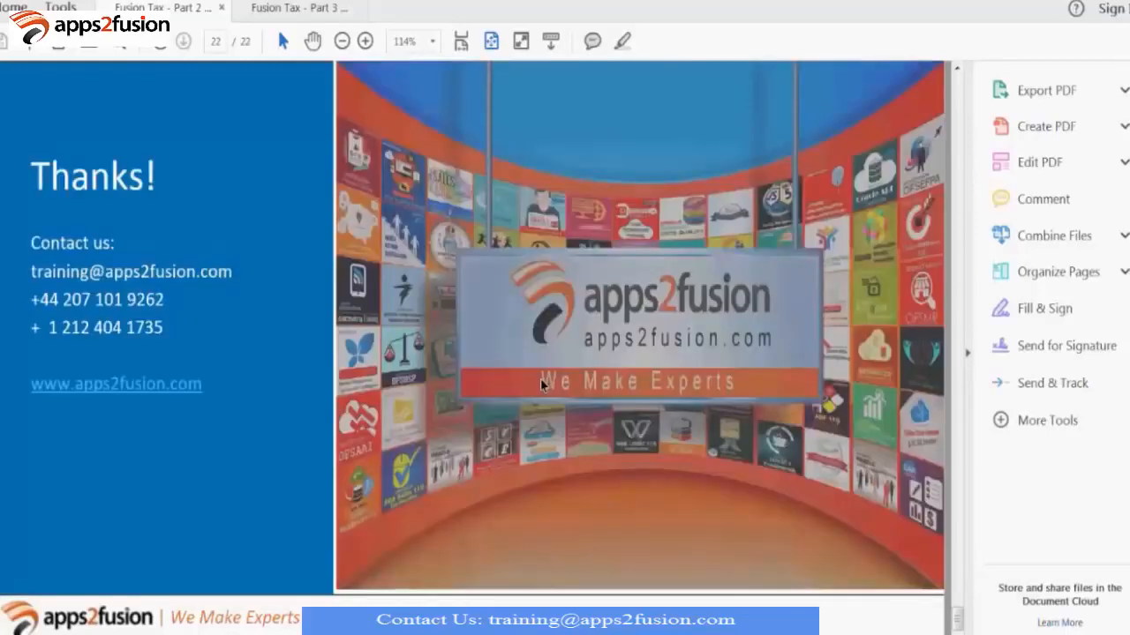
scroll(544, 382, up, 3)
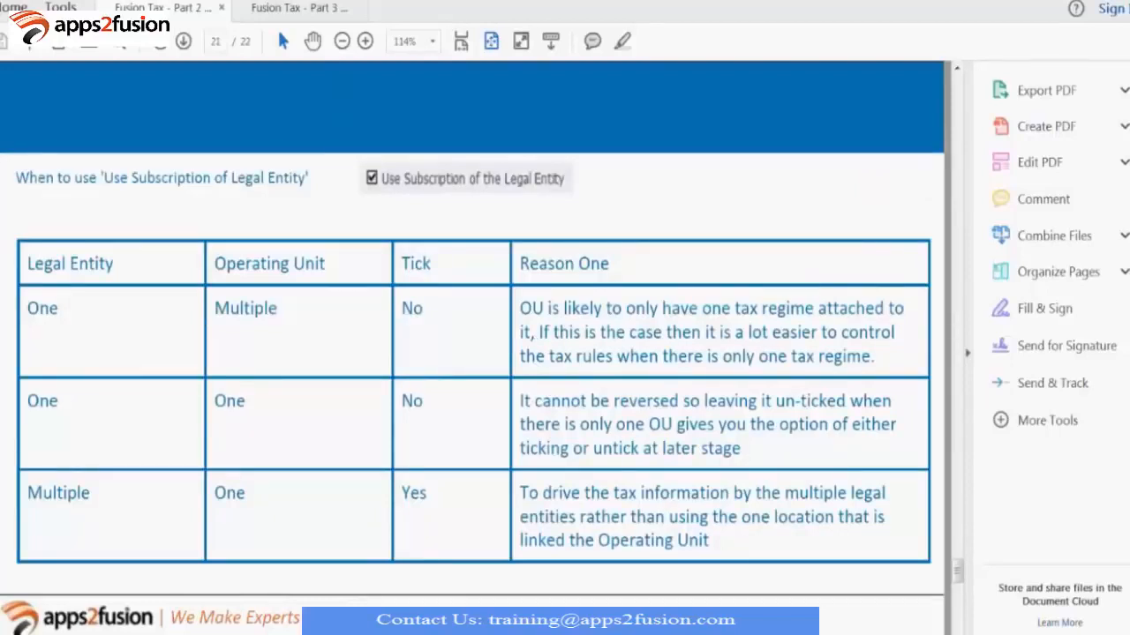
click(1128, 1)
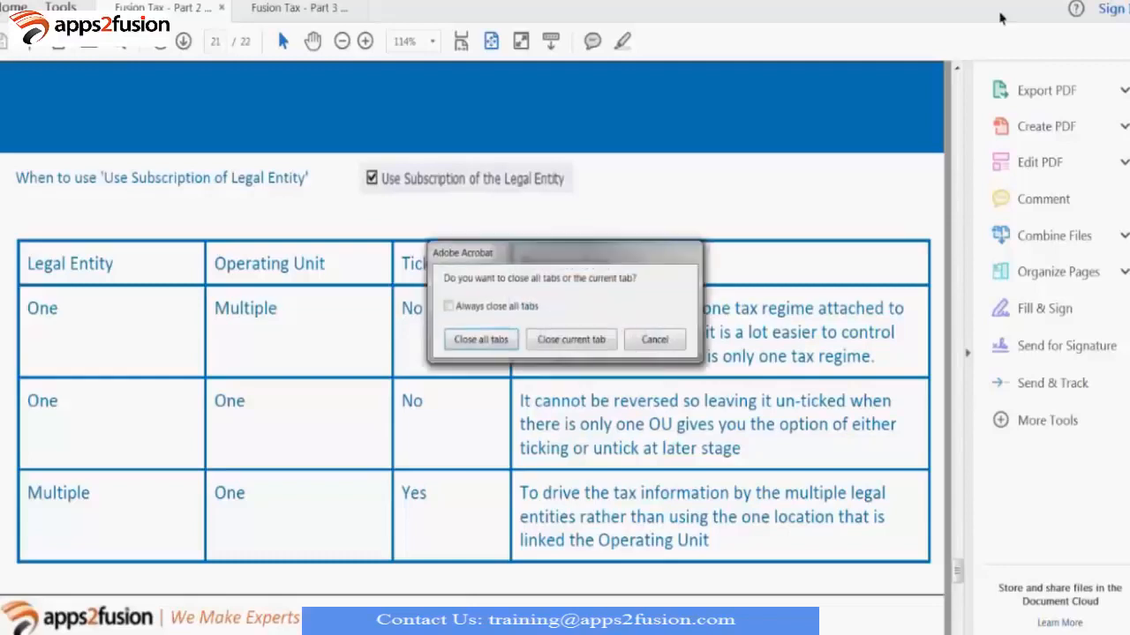
click(571, 340)
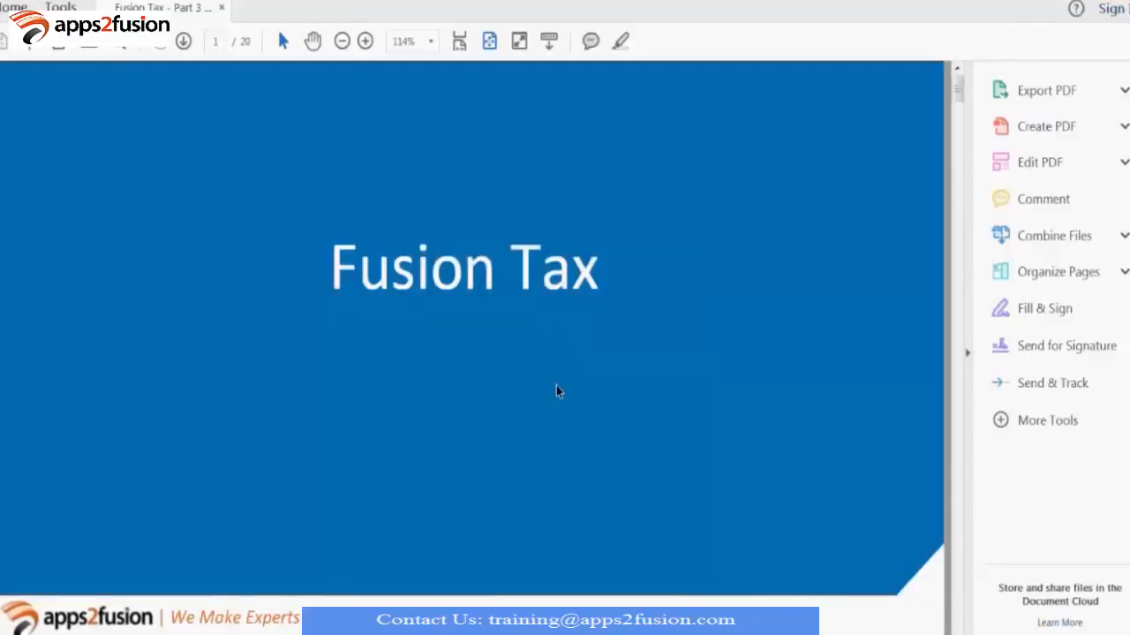
scroll(556, 386, down, 1)
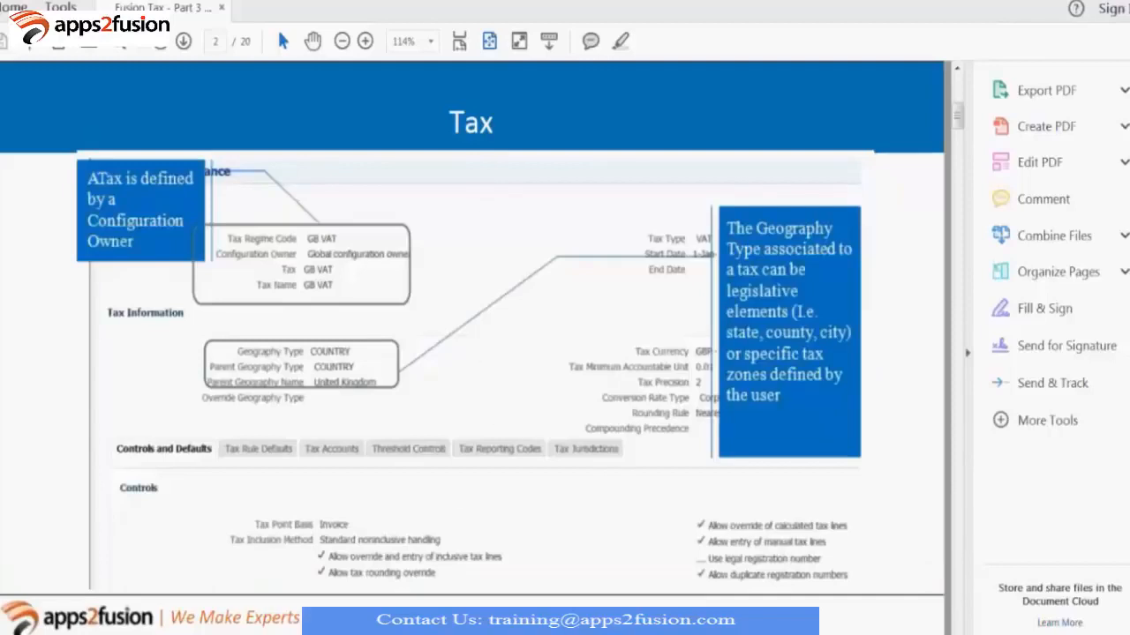
scroll(430, 600, up, 1)
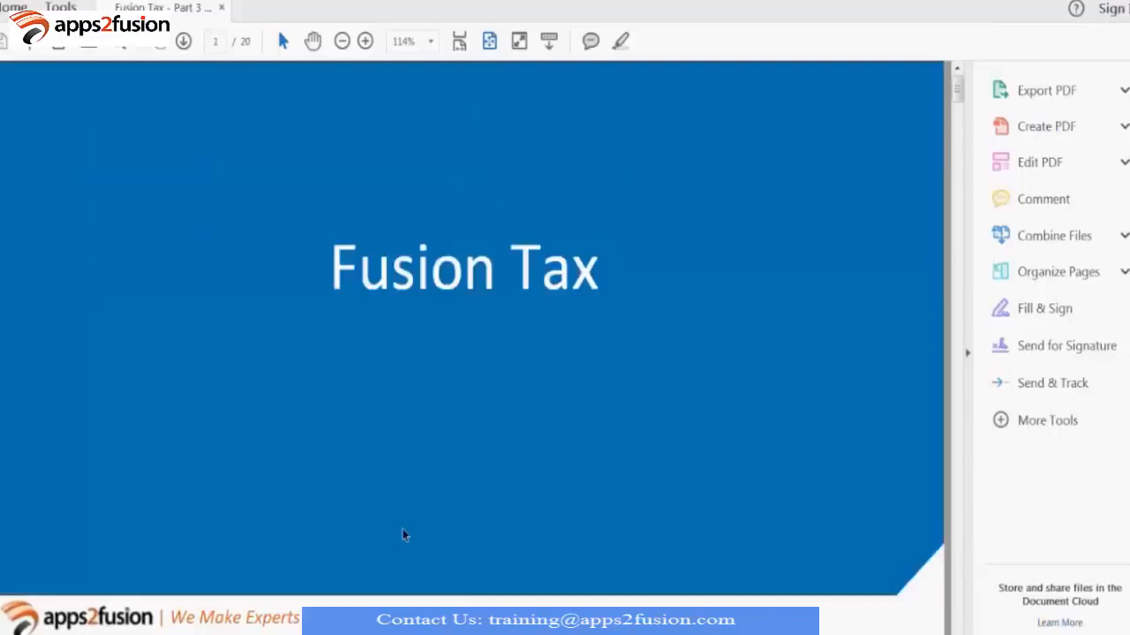
scroll(403, 532, down, 1)
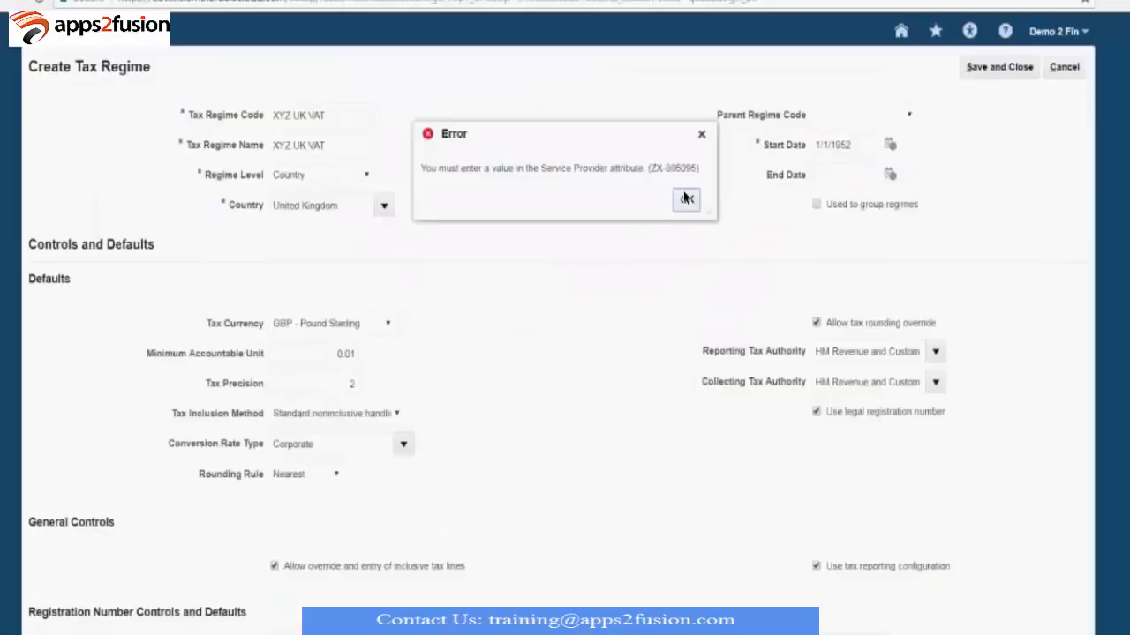
- Switch back to the tax regime in the browser, dismiss the error and remove the blank service subscription row
click(685, 201)
scroll(368, 457, down, 4)
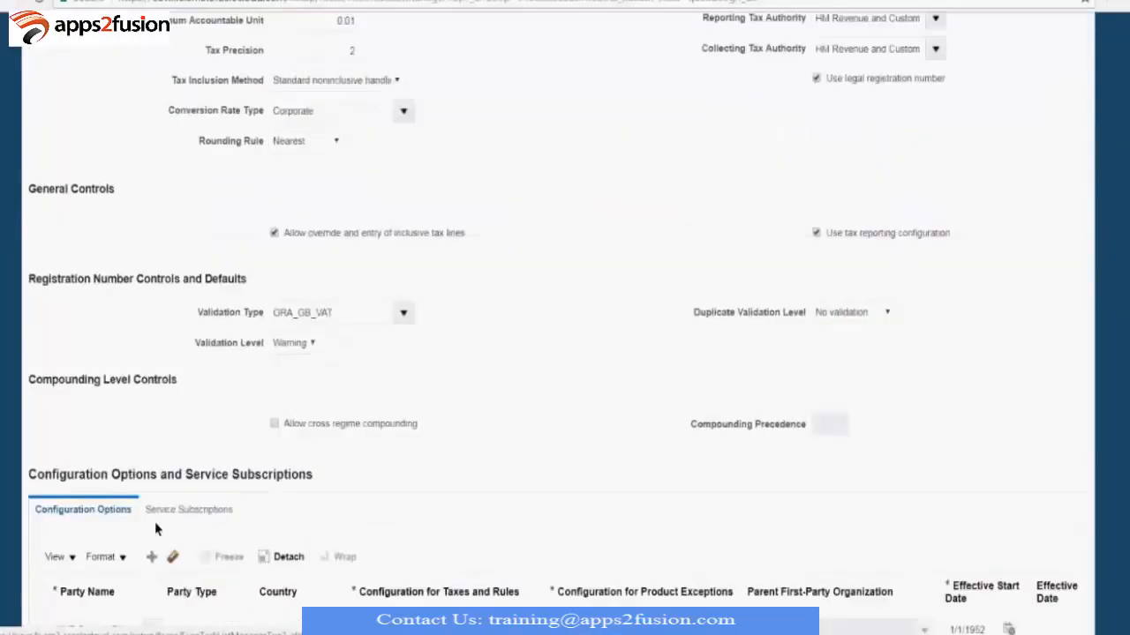
click(183, 510)
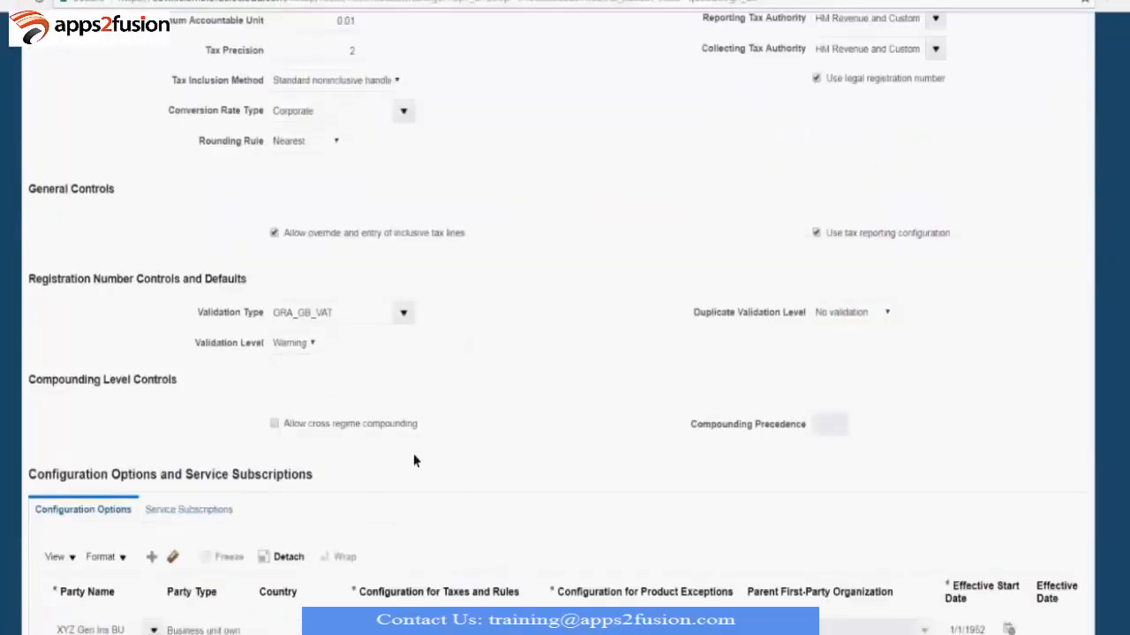
scroll(450, 445, down, 1)
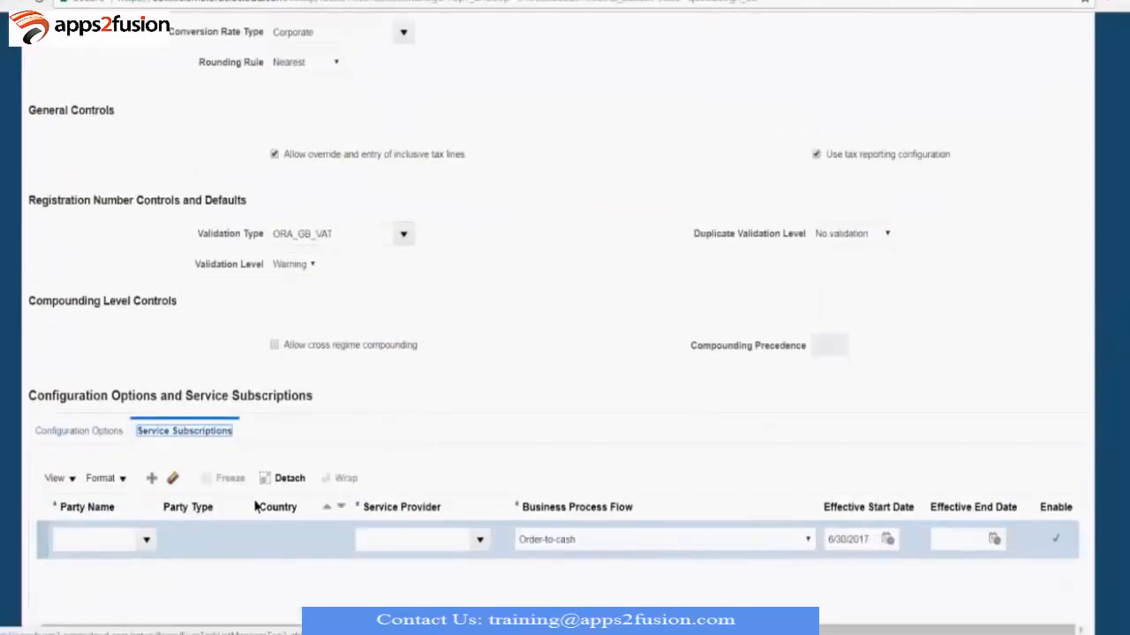
click(55, 479)
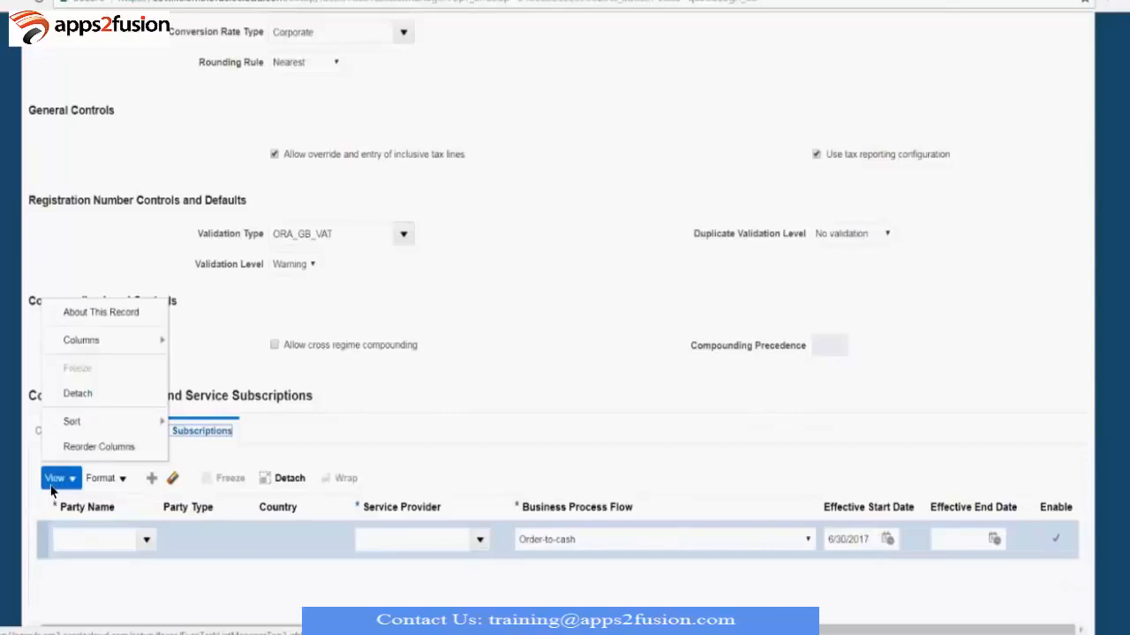
click(52, 485)
click(172, 483)
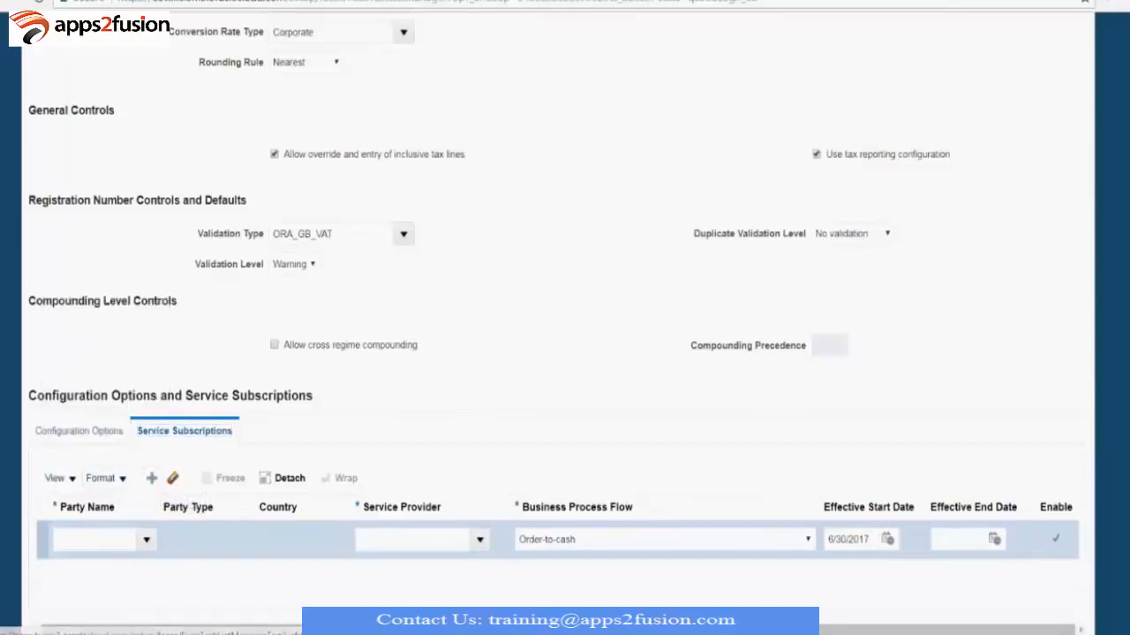
- Save and close the XYZ UK VAT tax regime, and return to the implementation project's task list
scroll(558, 323, up, 5)
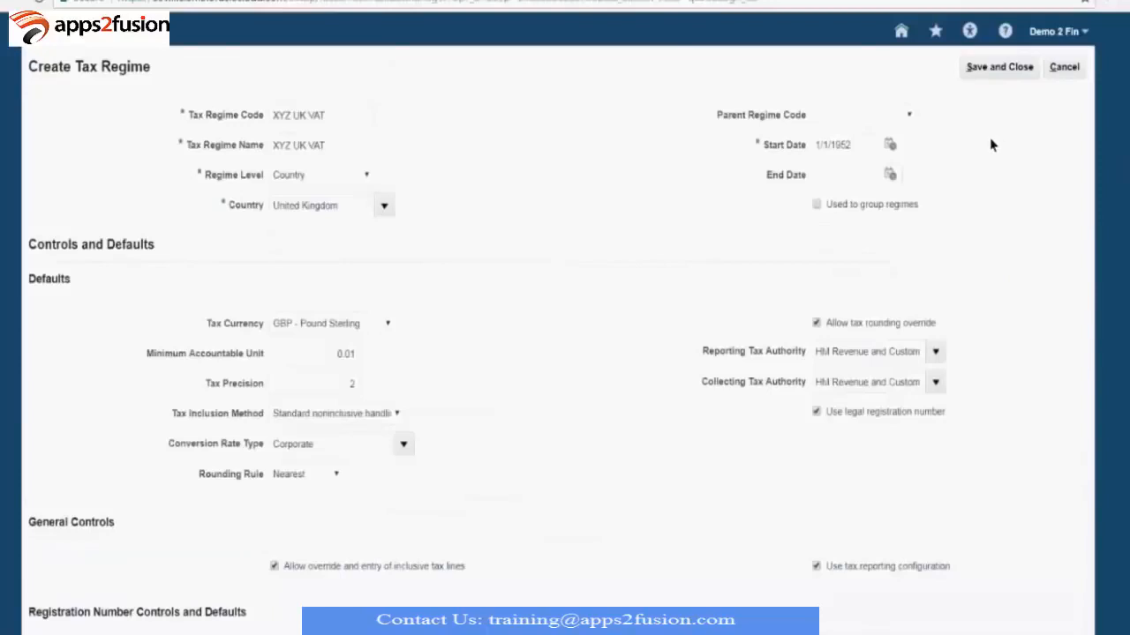
scroll(991, 146, down, 5)
scroll(995, 172, up, 5)
click(1003, 66)
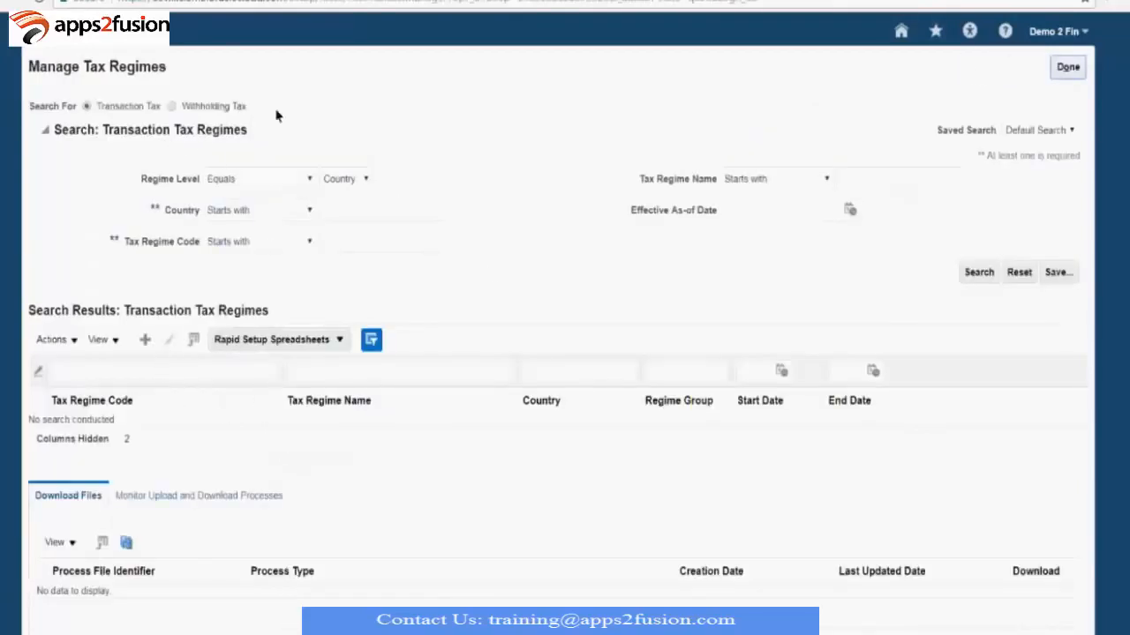
click(1063, 69)
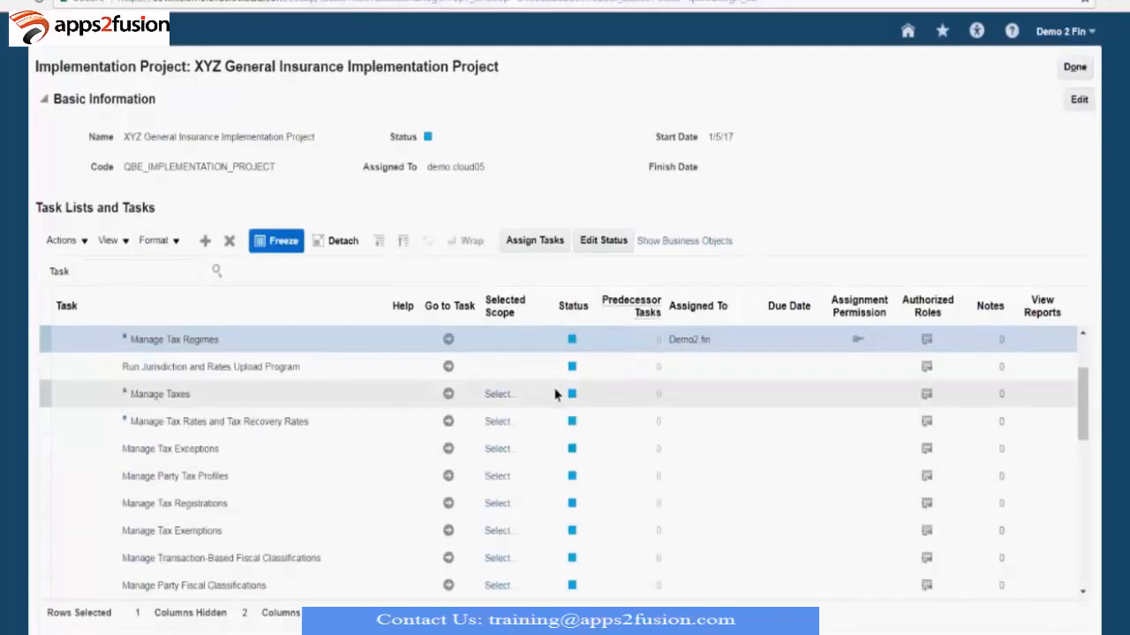
- Start selecting the scope of the Manage Taxes task, choosing to select and add an existing tax regime
click(491, 399)
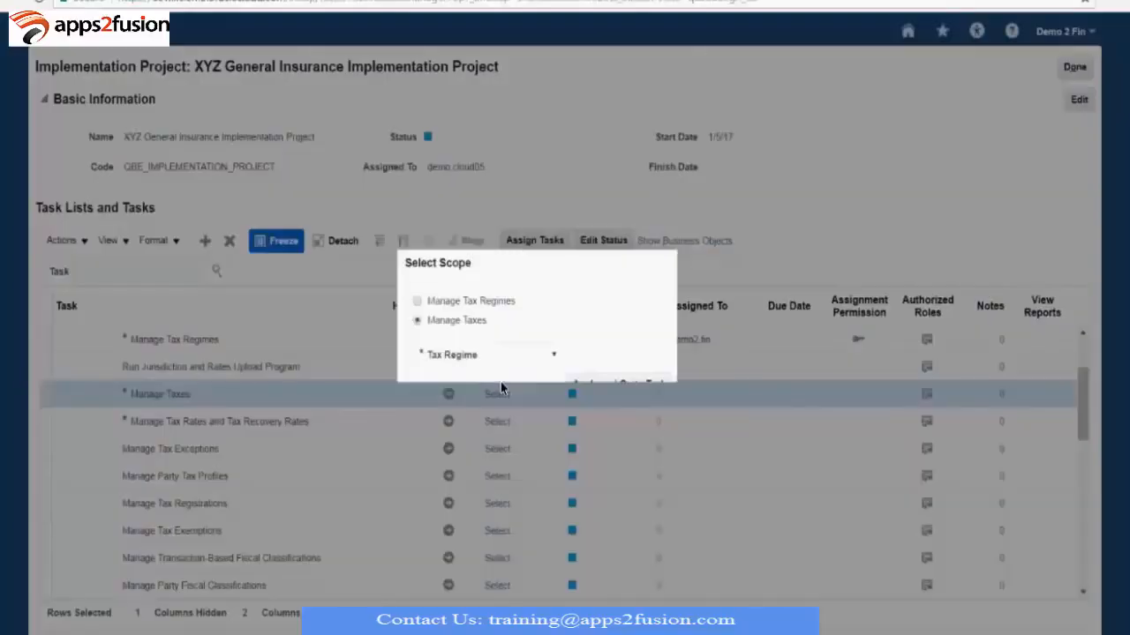
click(512, 355)
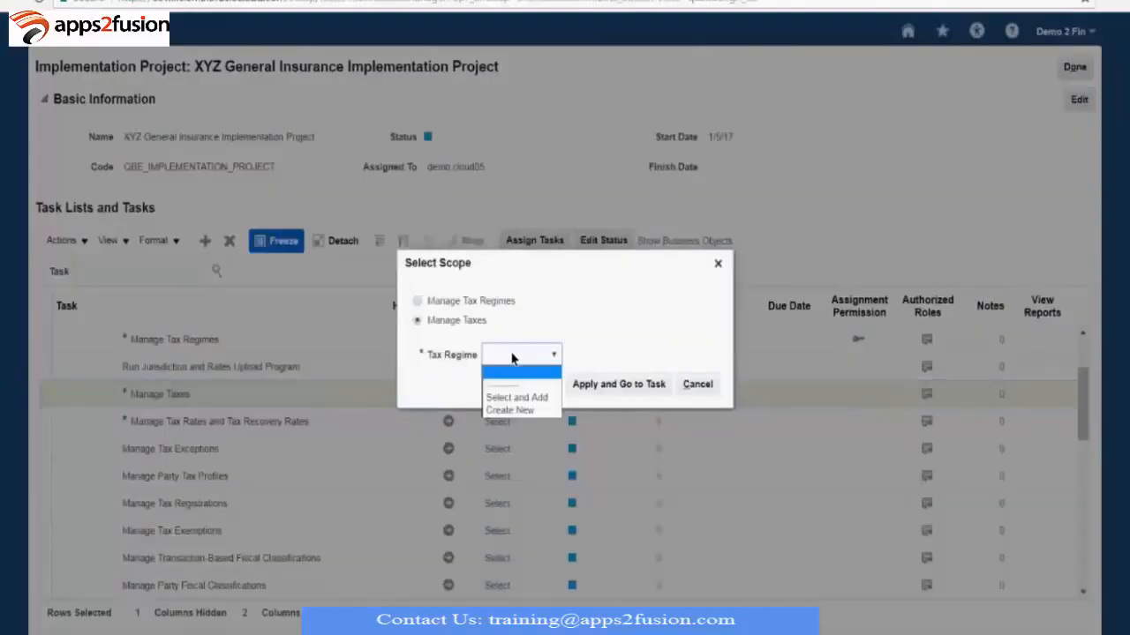
click(516, 398)
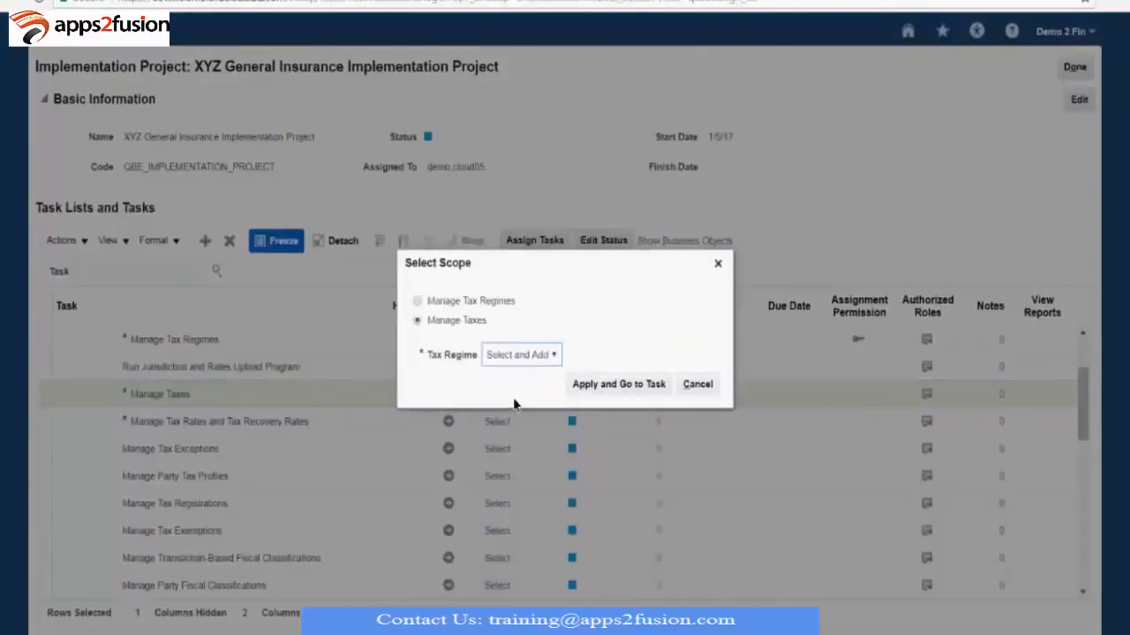
click(581, 390)
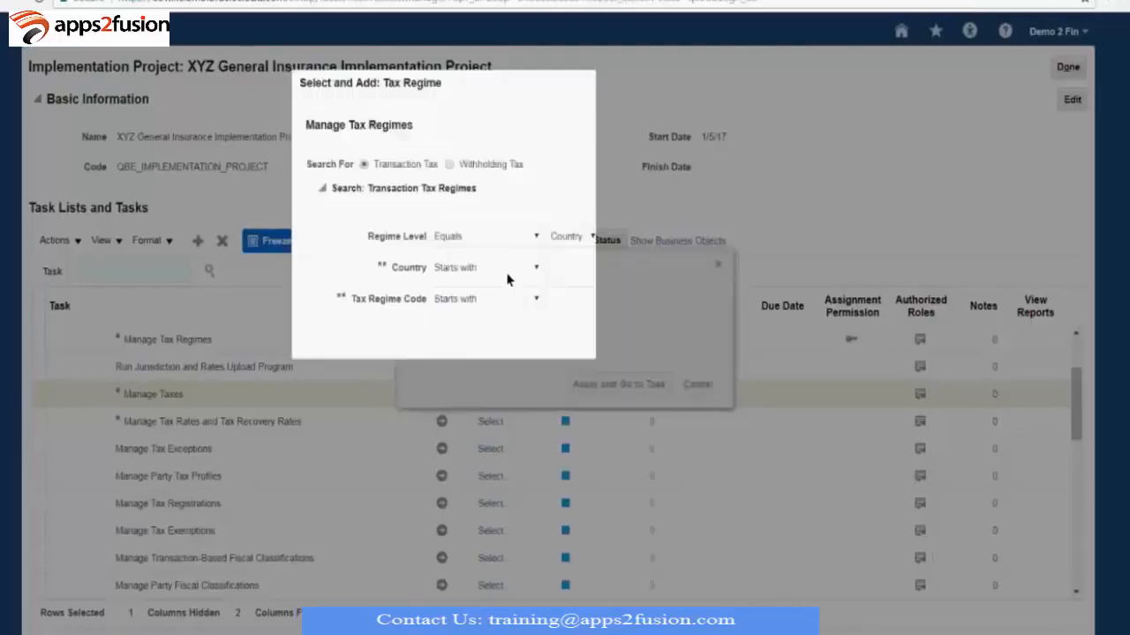
- Search for tax regime codes starting with XYZ and try to add XYZ UK VAT as the scope of the Manage Taxes task
click(575, 298)
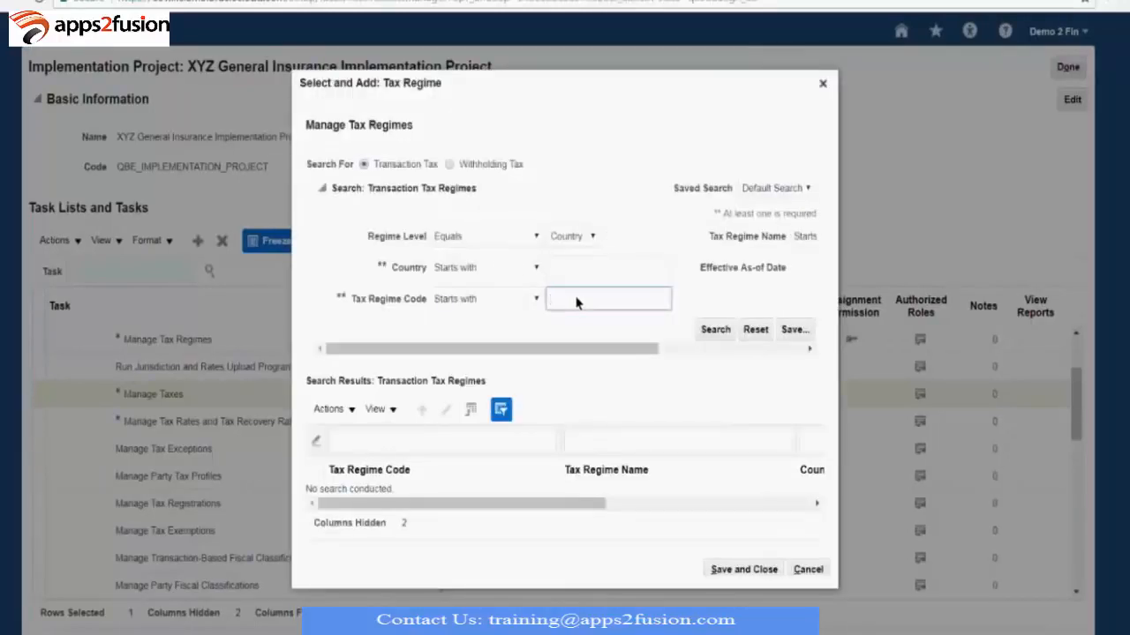
text(XYZ)
click(707, 336)
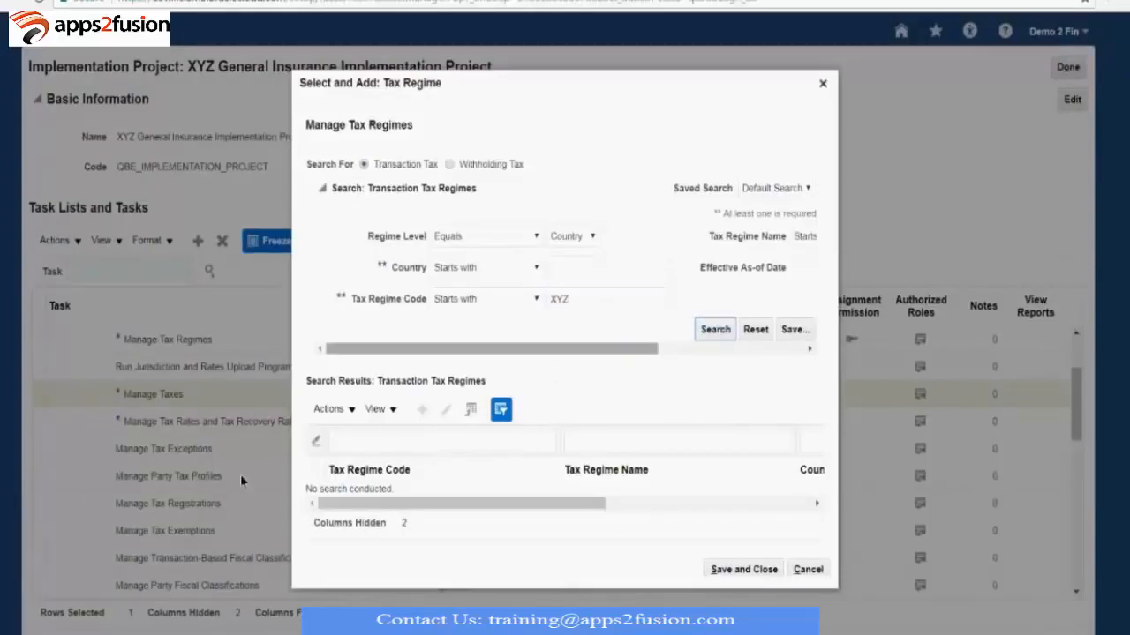
click(367, 489)
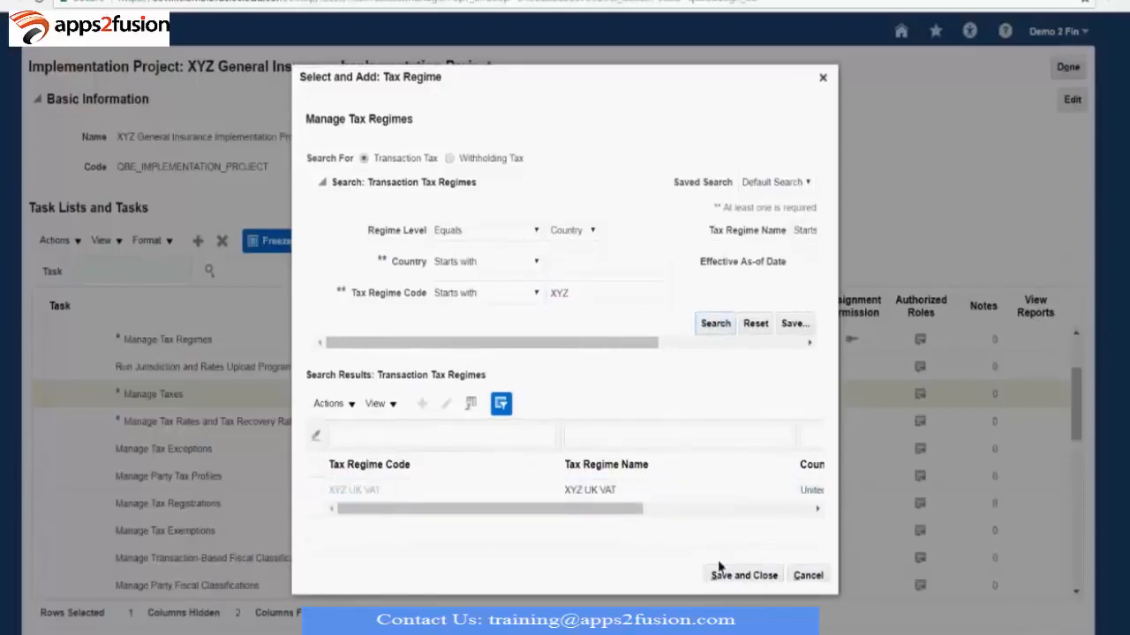
click(747, 576)
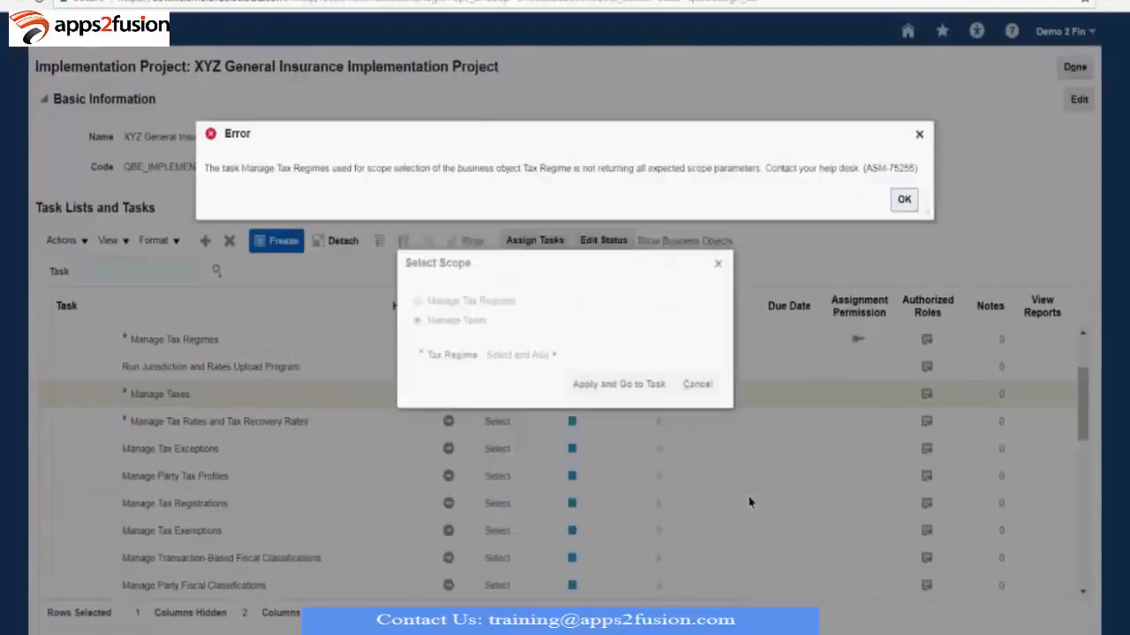
click(904, 200)
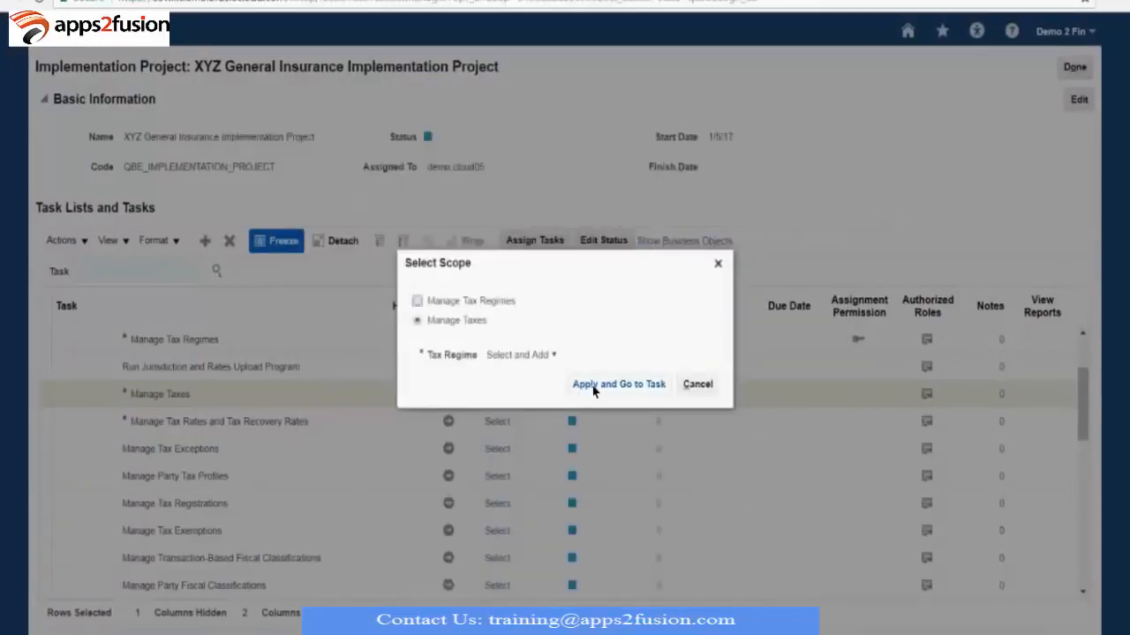
click(722, 384)
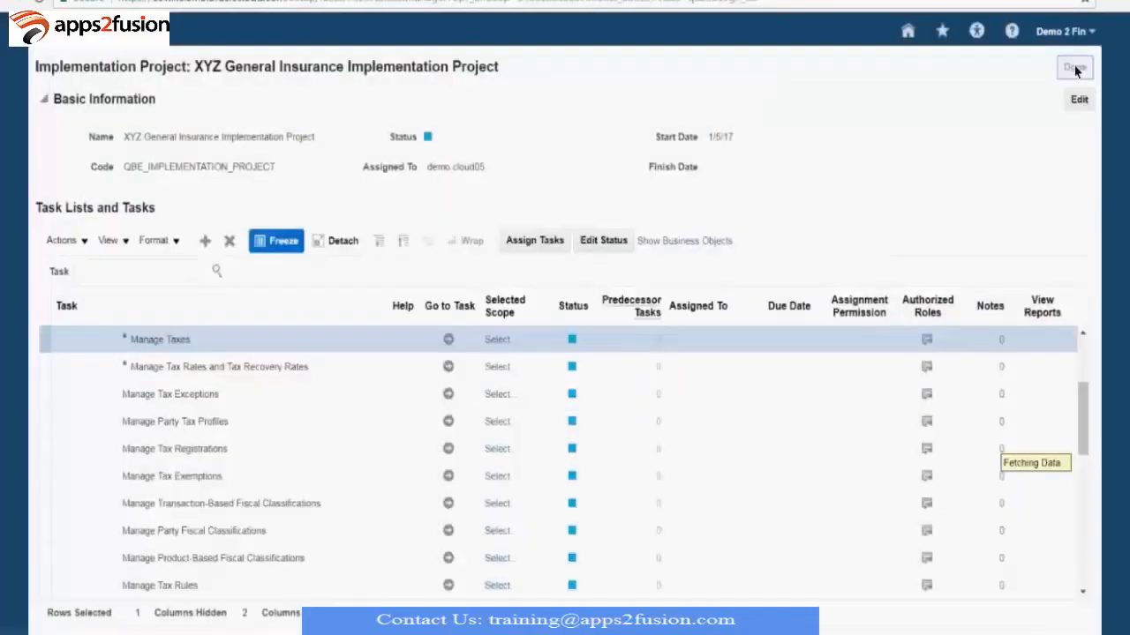
- Leave the implementation project for Setup and Maintenance, search for the Manage Taxes task and open it
click(1075, 68)
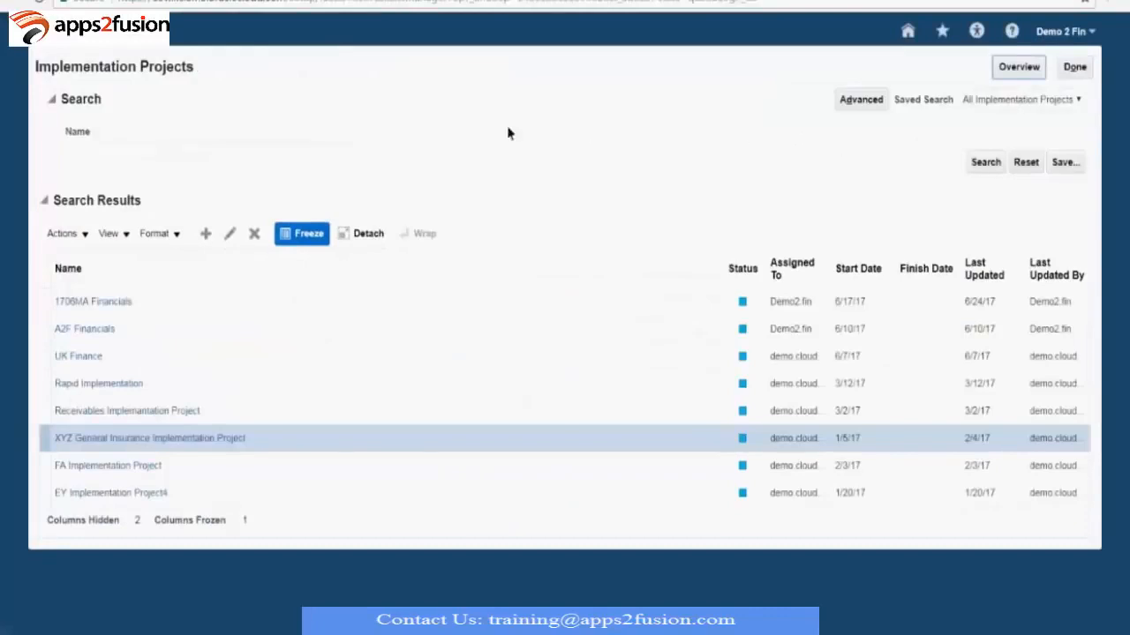
click(1082, 71)
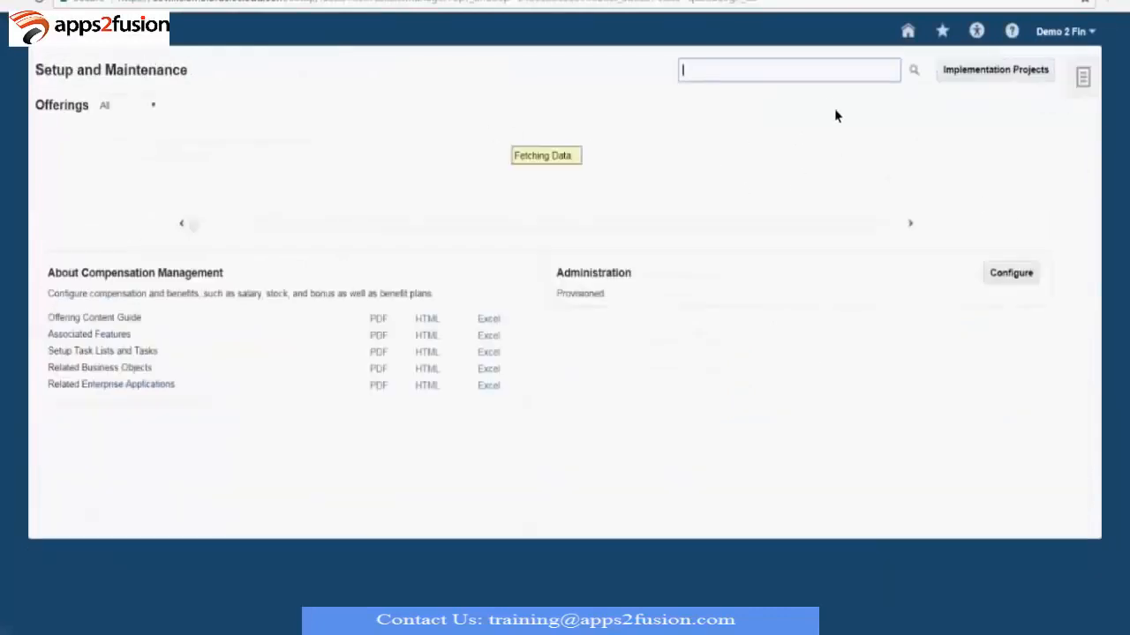
click(782, 71)
text(Mana)
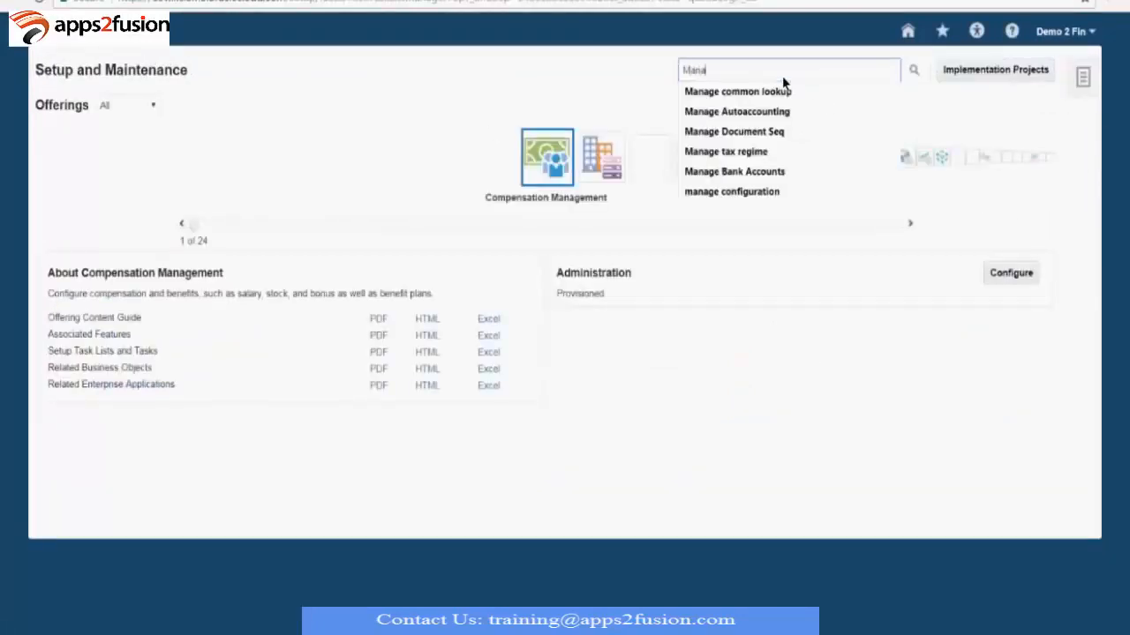
text(ge Tax)
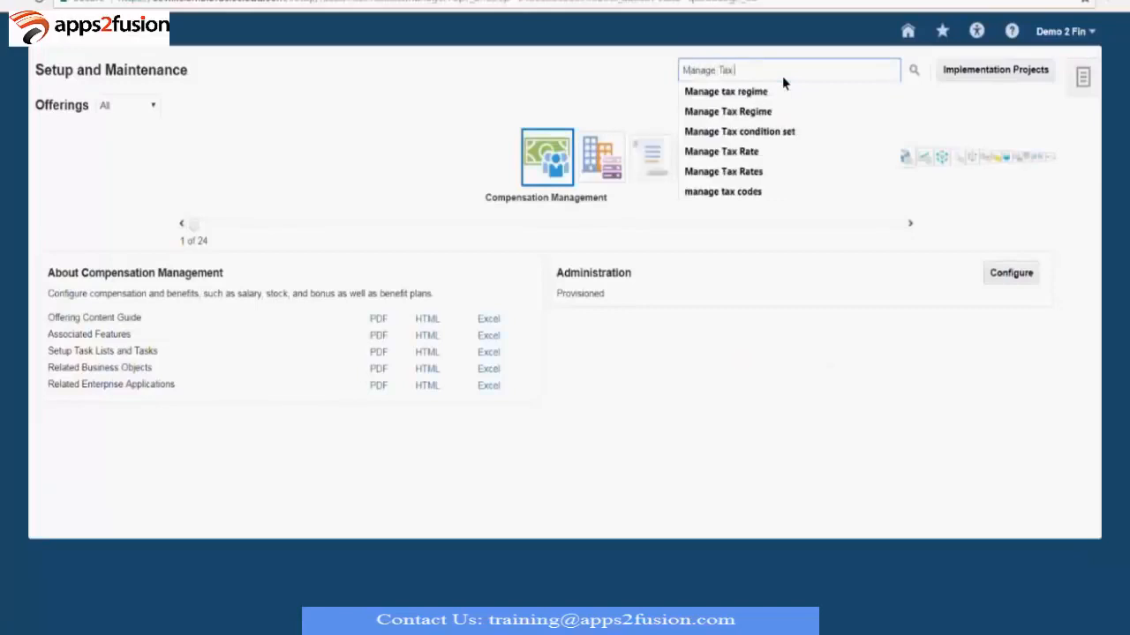
text(es)
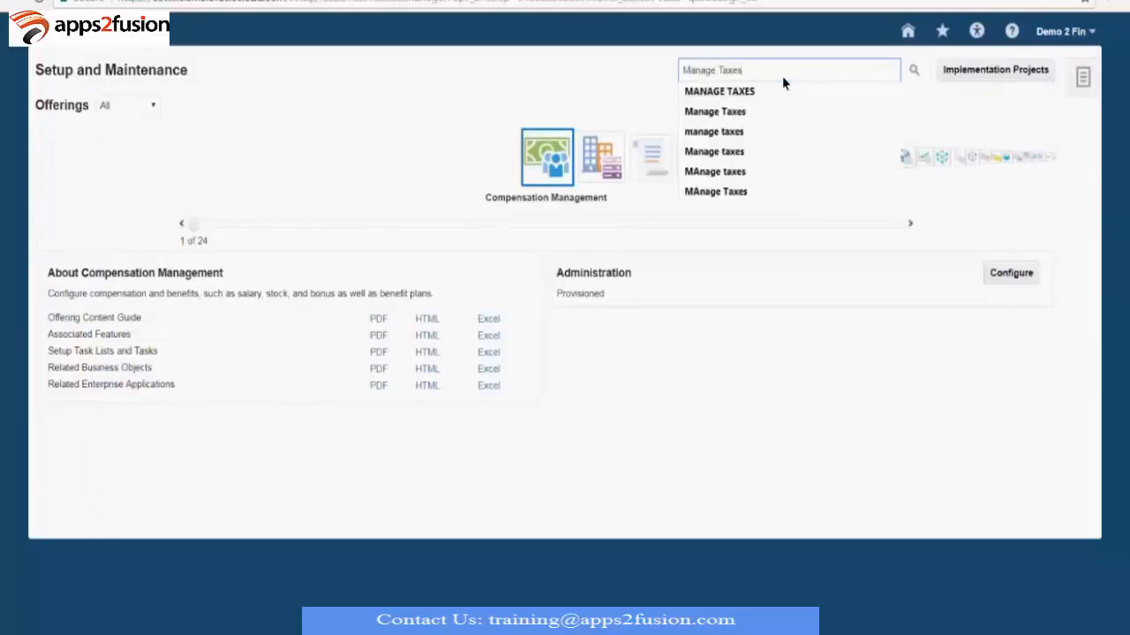
key(Return)
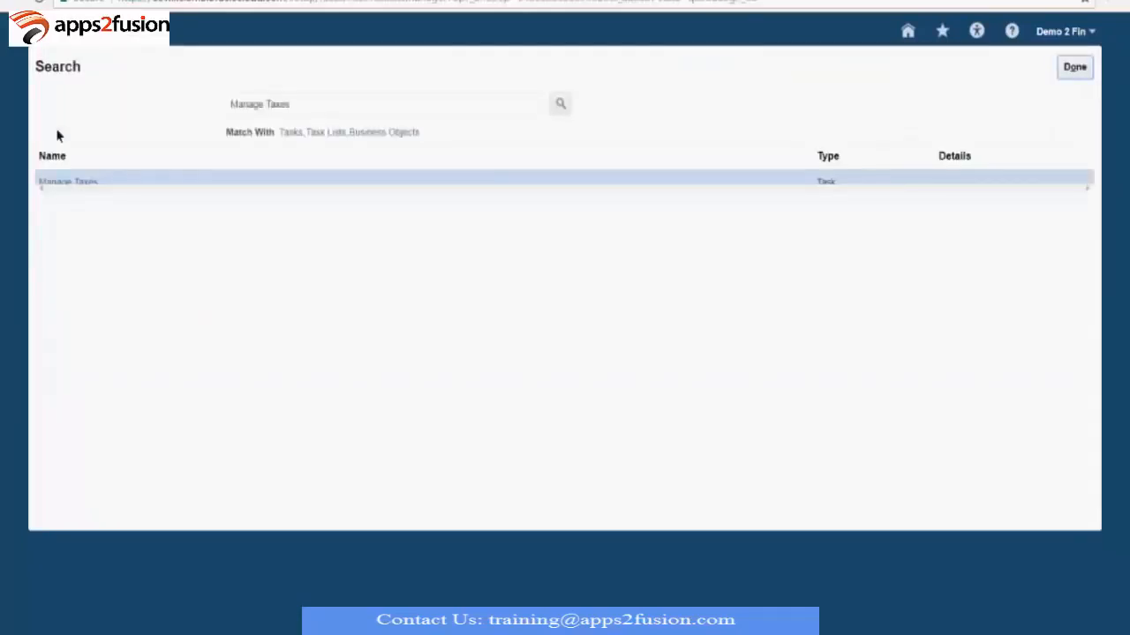
click(78, 182)
- Search the transaction taxes for tax regime codes starting with XYZ%
click(382, 245)
text(XYZ%)
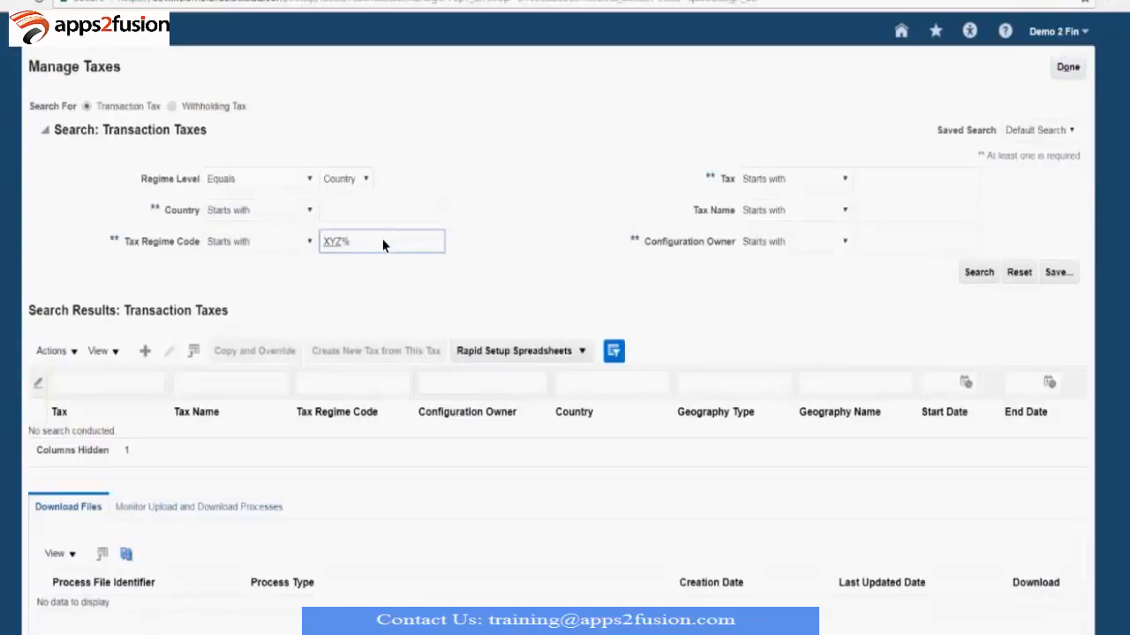
click(979, 275)
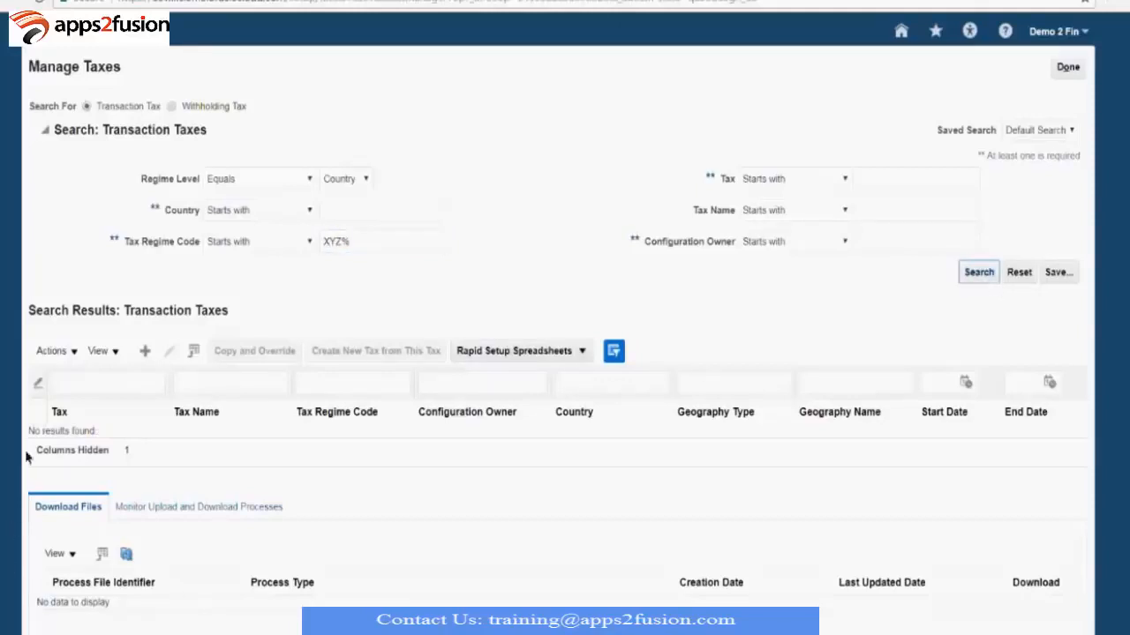
- Start creating a transaction tax and set its tax regime code to XYZ UK VAT
click(147, 353)
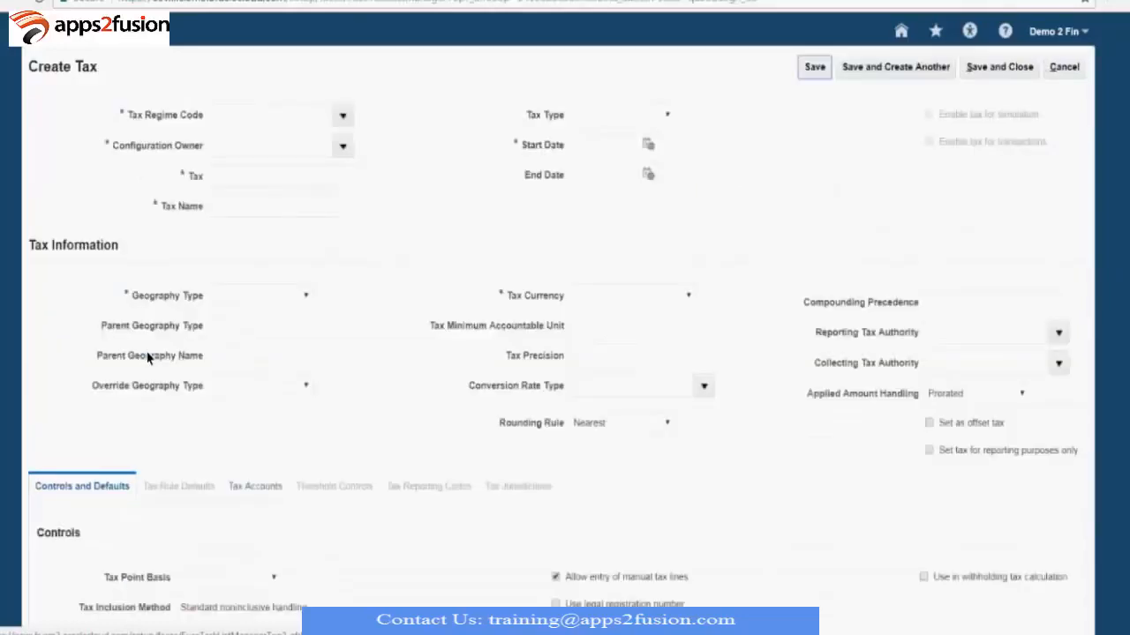
click(308, 116)
text(XYZ)
key(Tab)
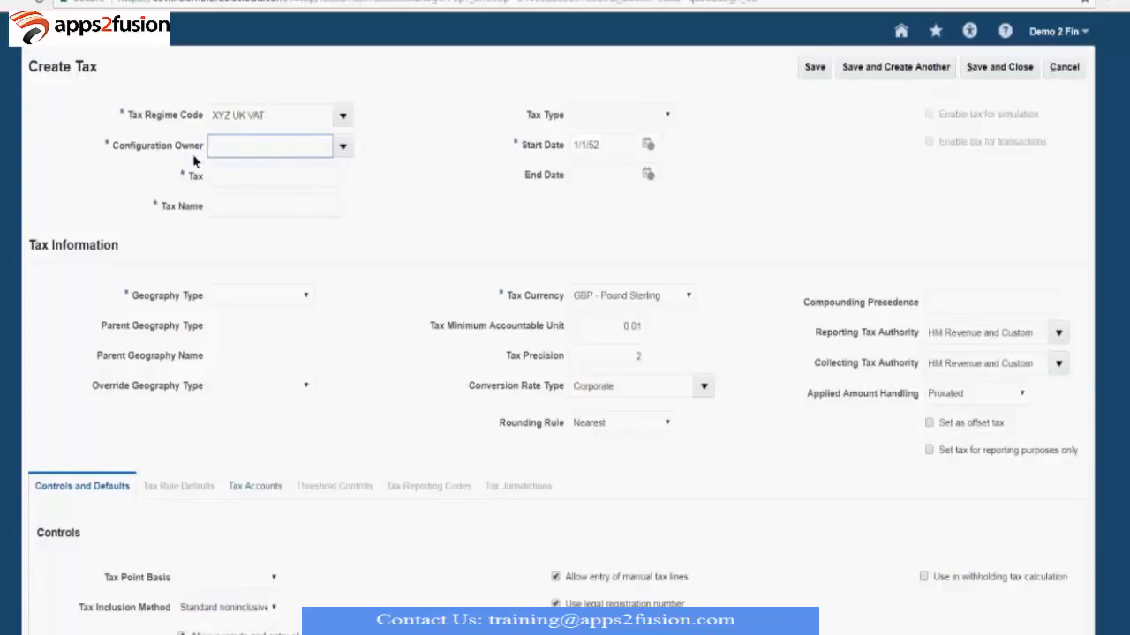
- Set the configuration owner of the new tax to Global configuration owner
click(111, 149)
drag(110, 152, 203, 152)
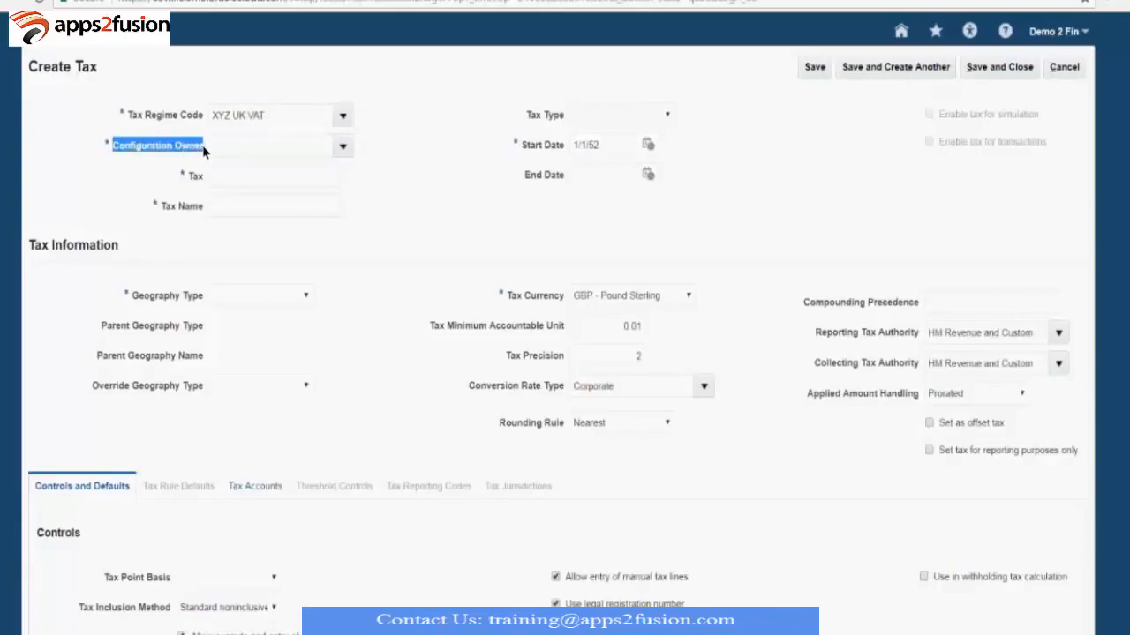
click(250, 146)
text(Global)
key(Tab)
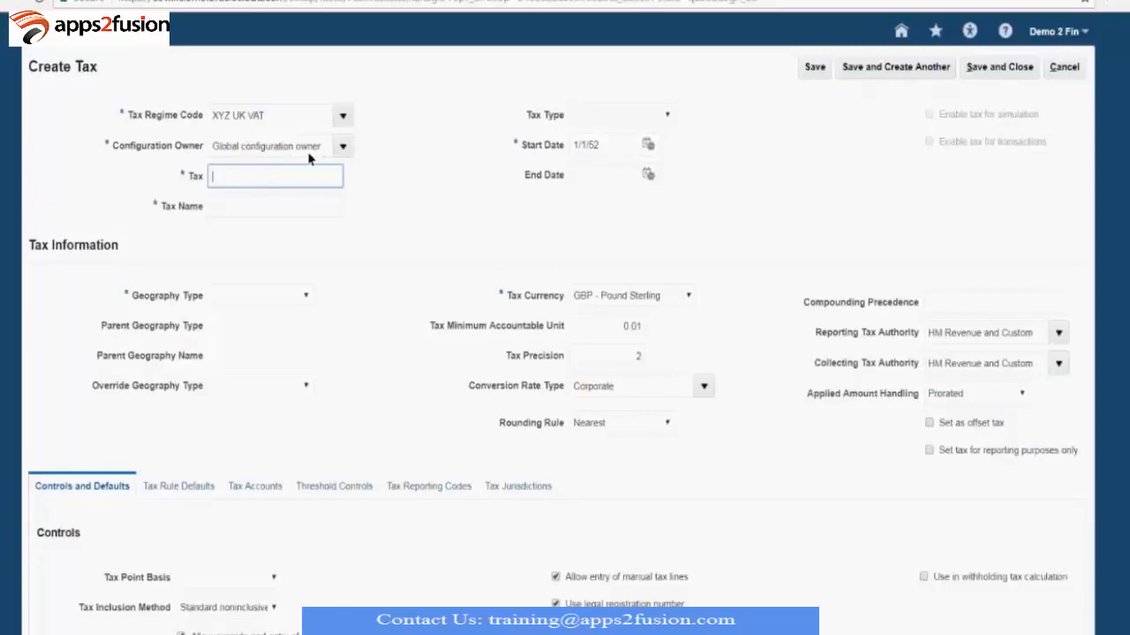
- Search the configuration owners for XY and leave the search without choosing one
click(341, 146)
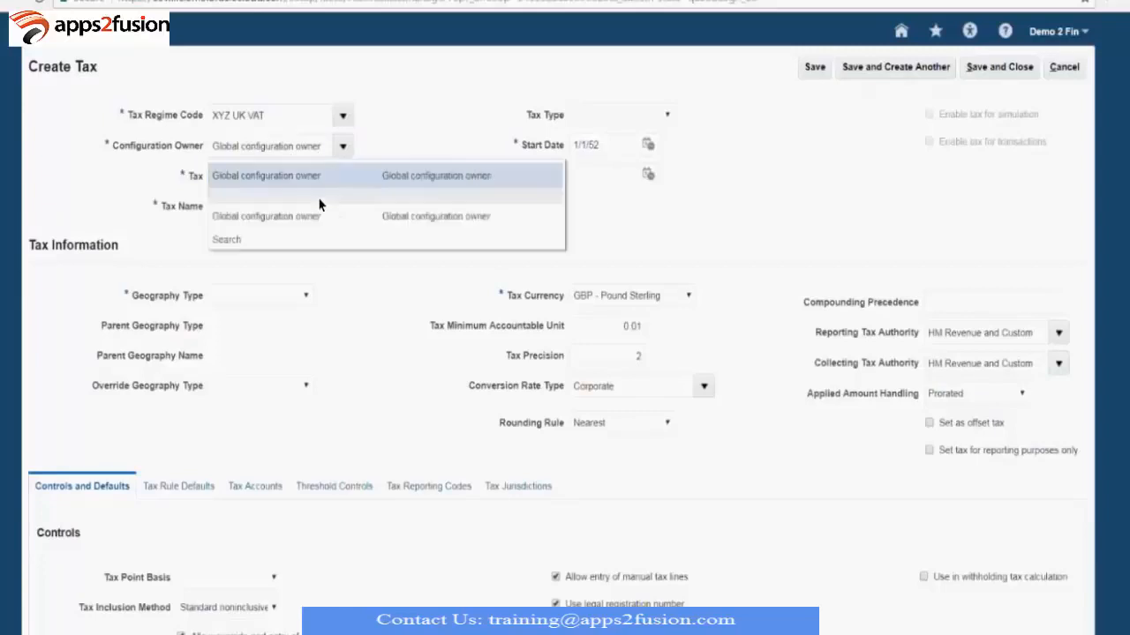
click(232, 237)
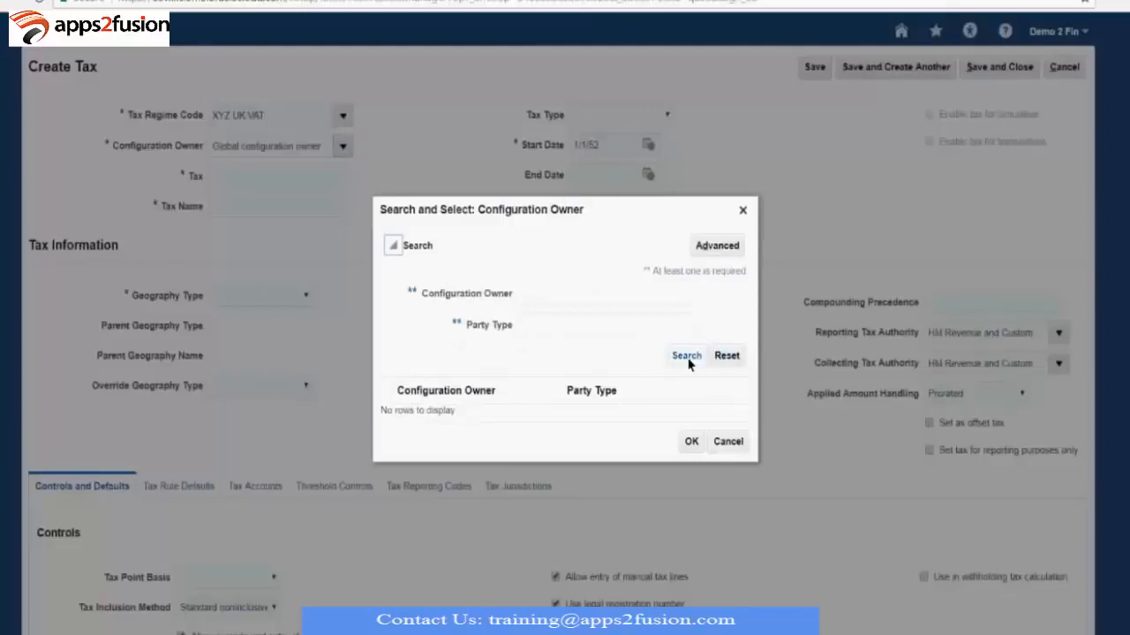
click(685, 356)
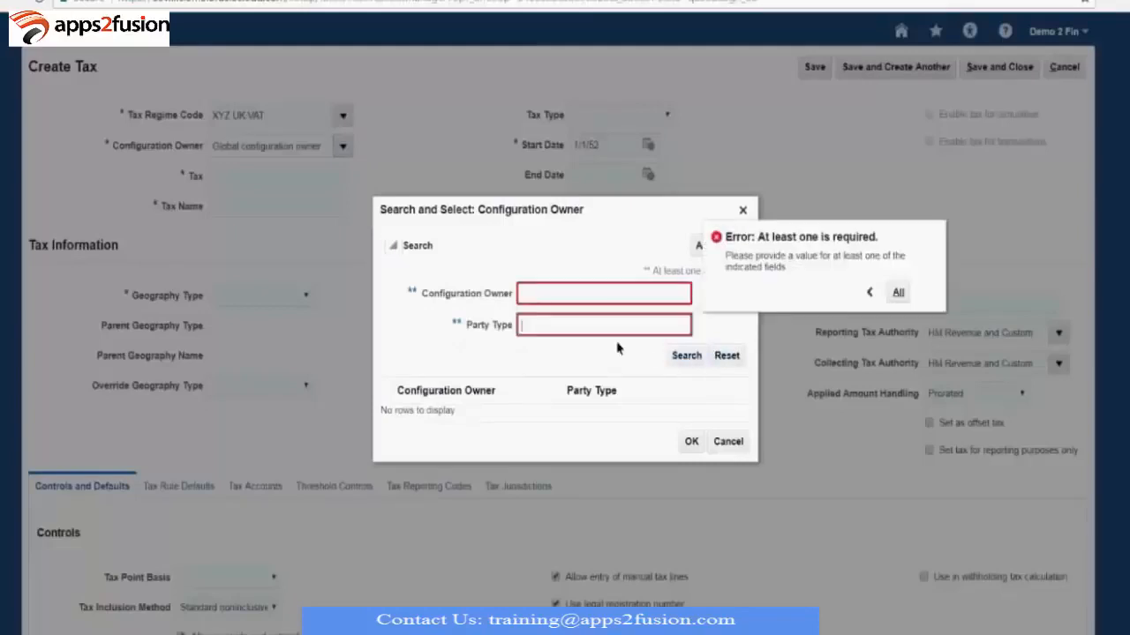
click(545, 293)
text(W)
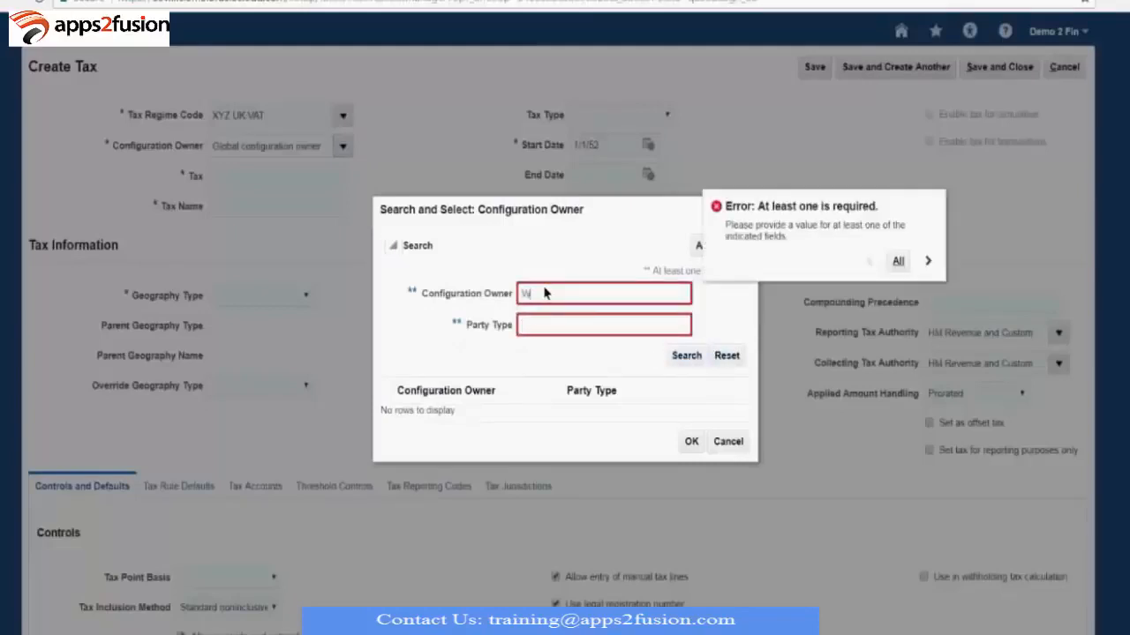
text(X)
key(BackSpace)
key(BackSpace)
text(XY)
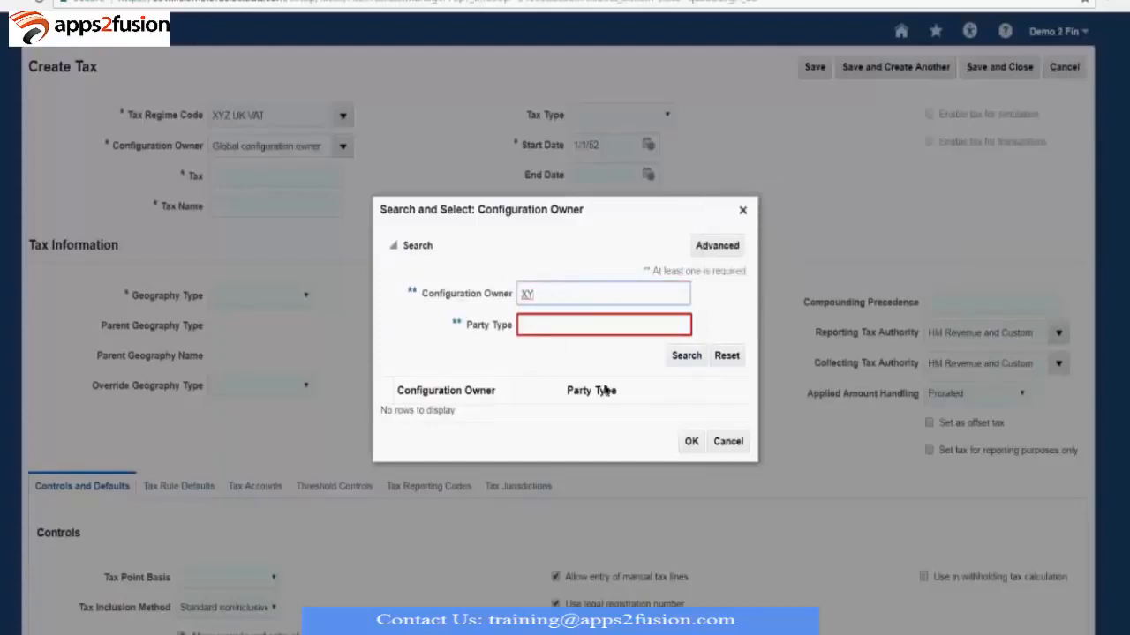
click(687, 356)
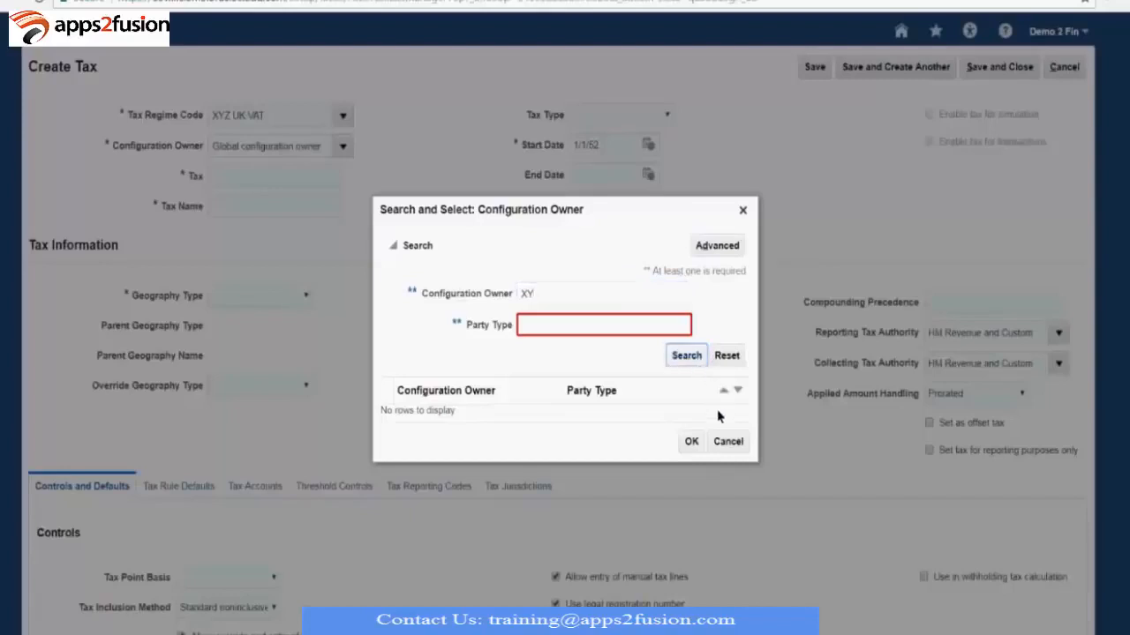
click(724, 443)
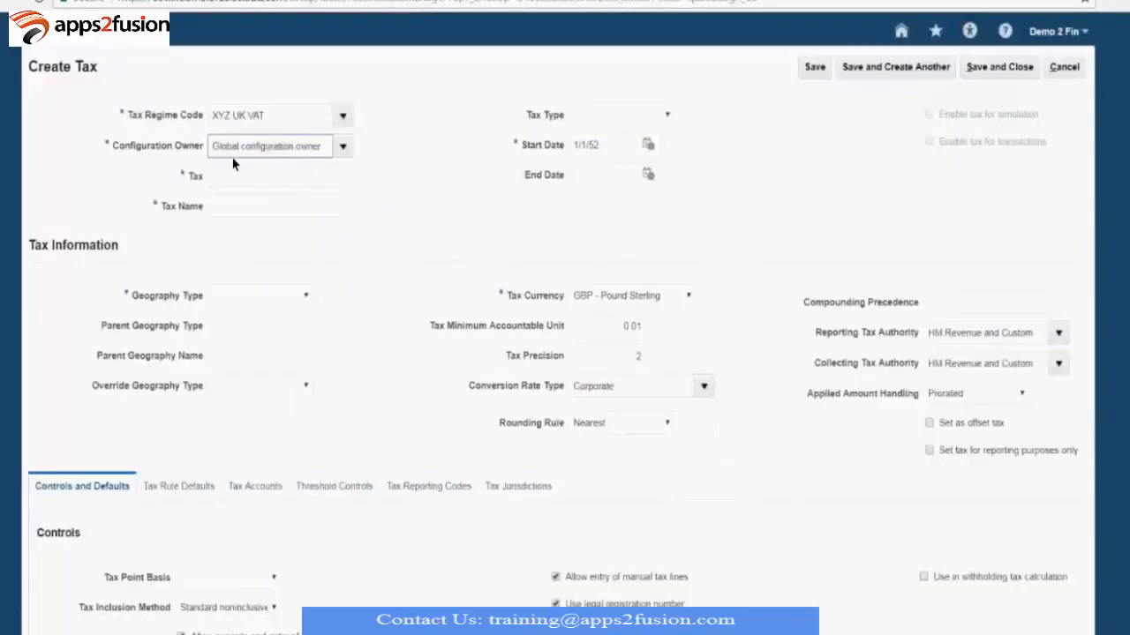
- Clear the configuration owner, search for Global in the owner search and select Global configuration owner
key(BackSpace)
click(342, 146)
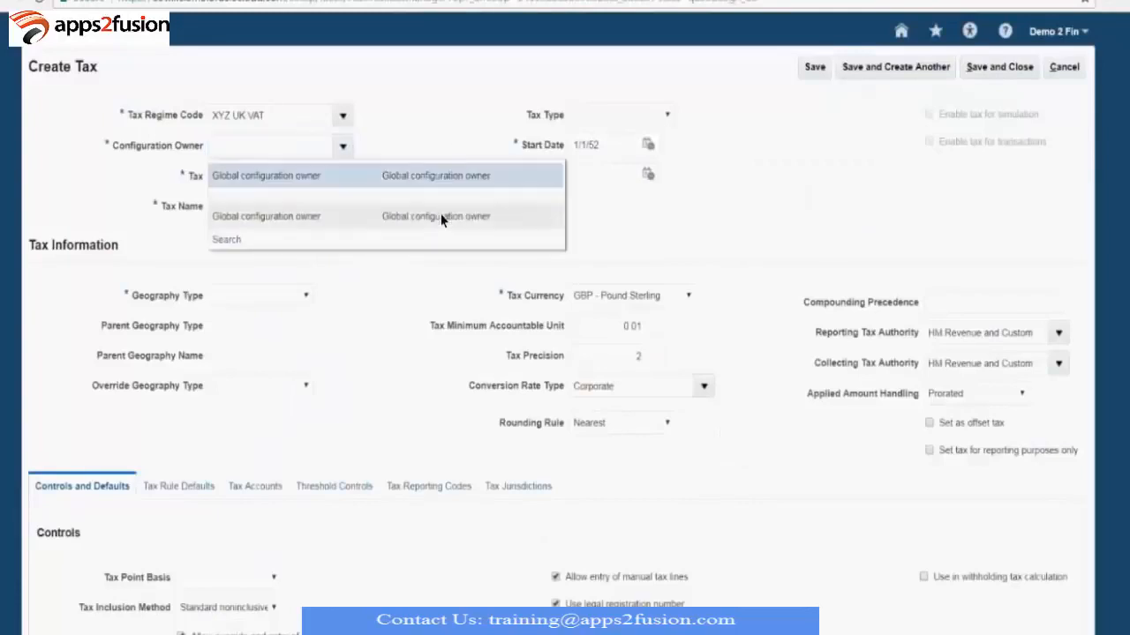
click(223, 242)
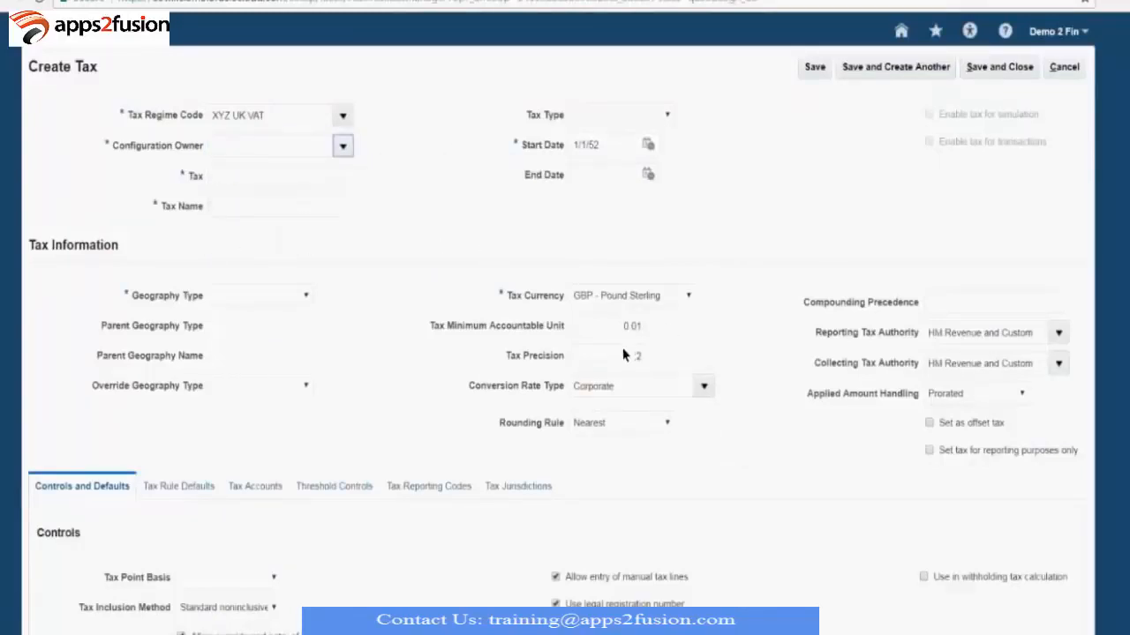
text(XYZ)
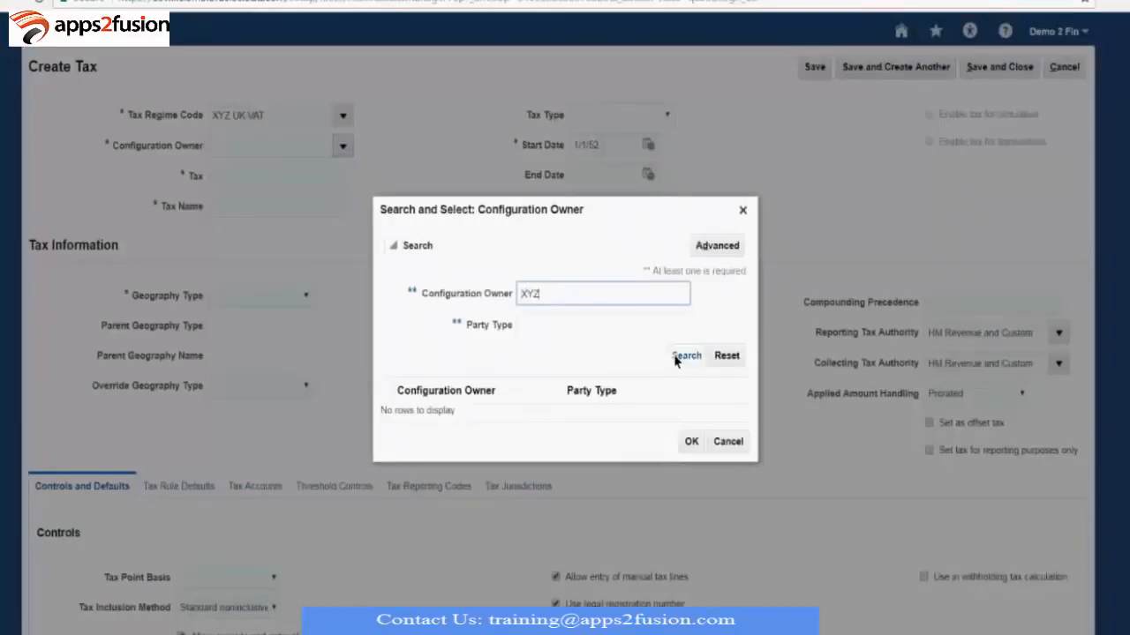
double_click(575, 297)
text(Global)
key(Return)
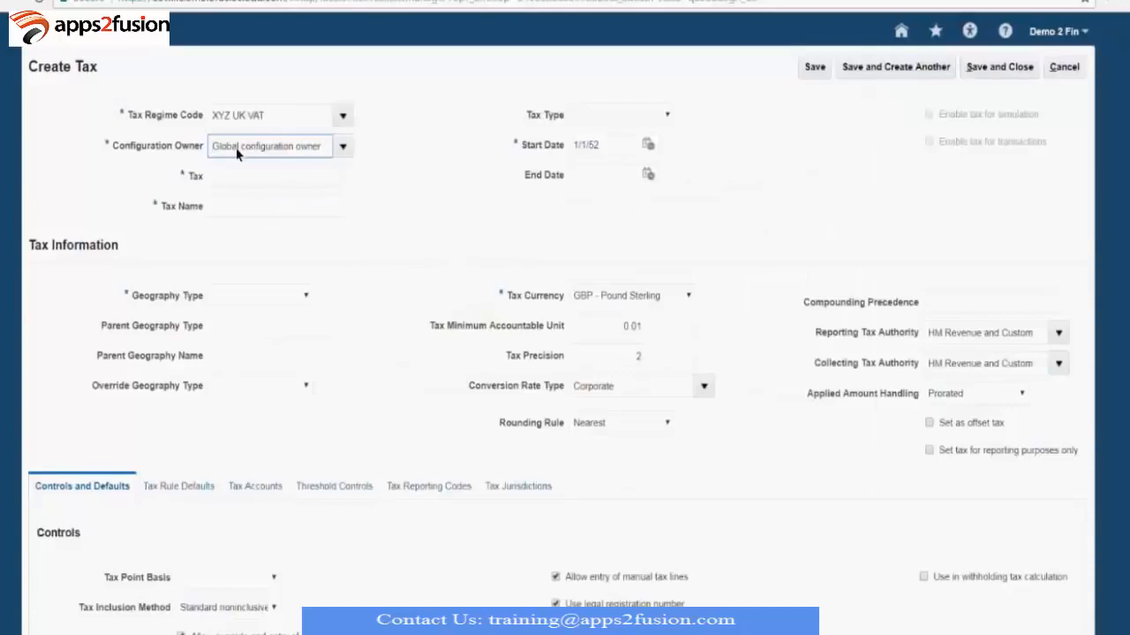
- Copy the regime code XYZ UK VAT into the tax and tax name, and discard the unsaved tax
drag(240, 147, 346, 167)
click(311, 180)
click(276, 121)
key(ctrl+c)
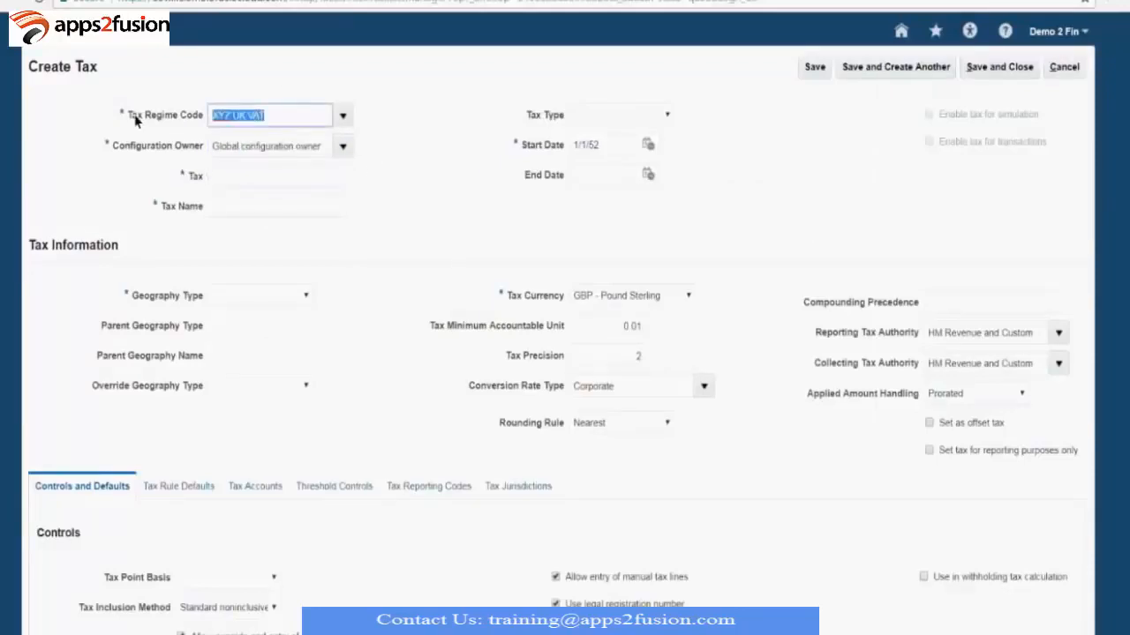
click(248, 187)
key(ctrl+v)
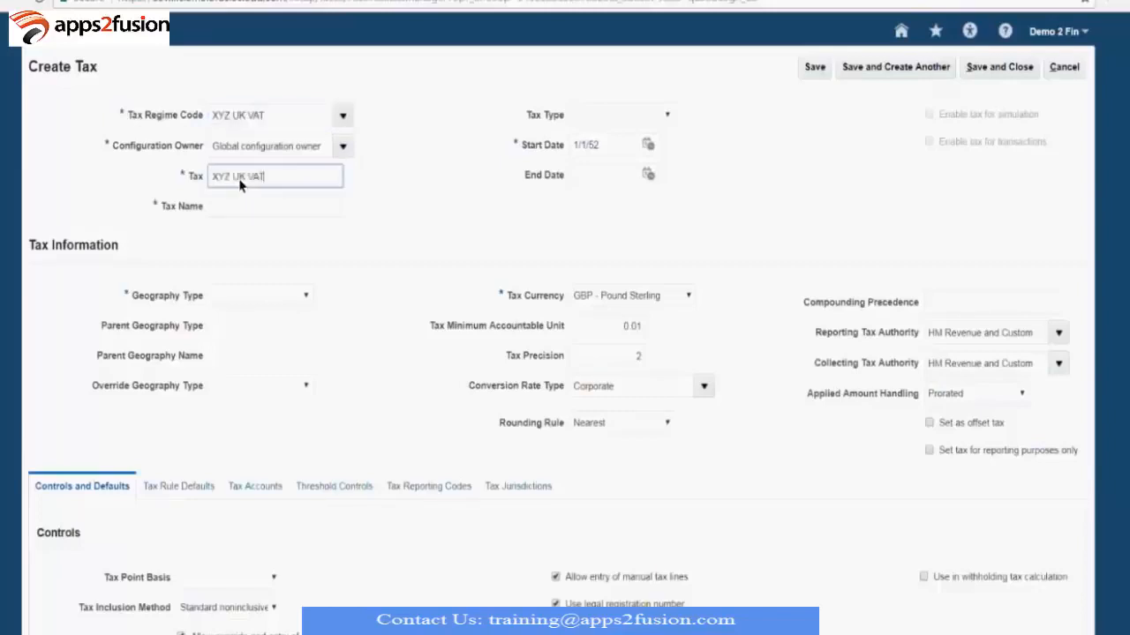
click(258, 212)
key(ctrl+v)
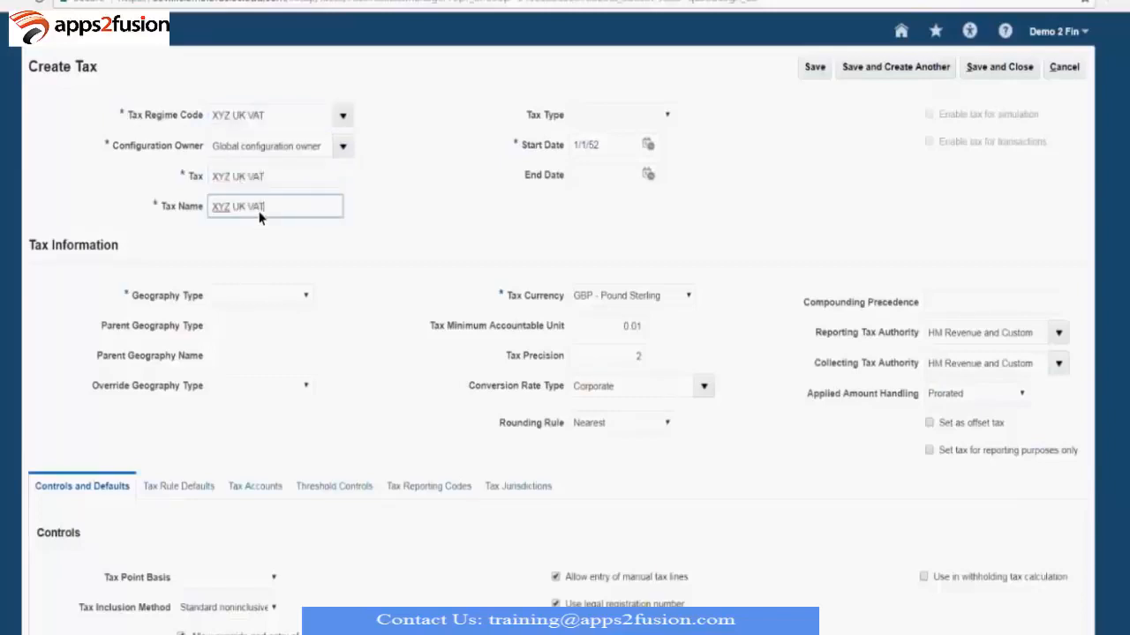
click(592, 122)
click(592, 125)
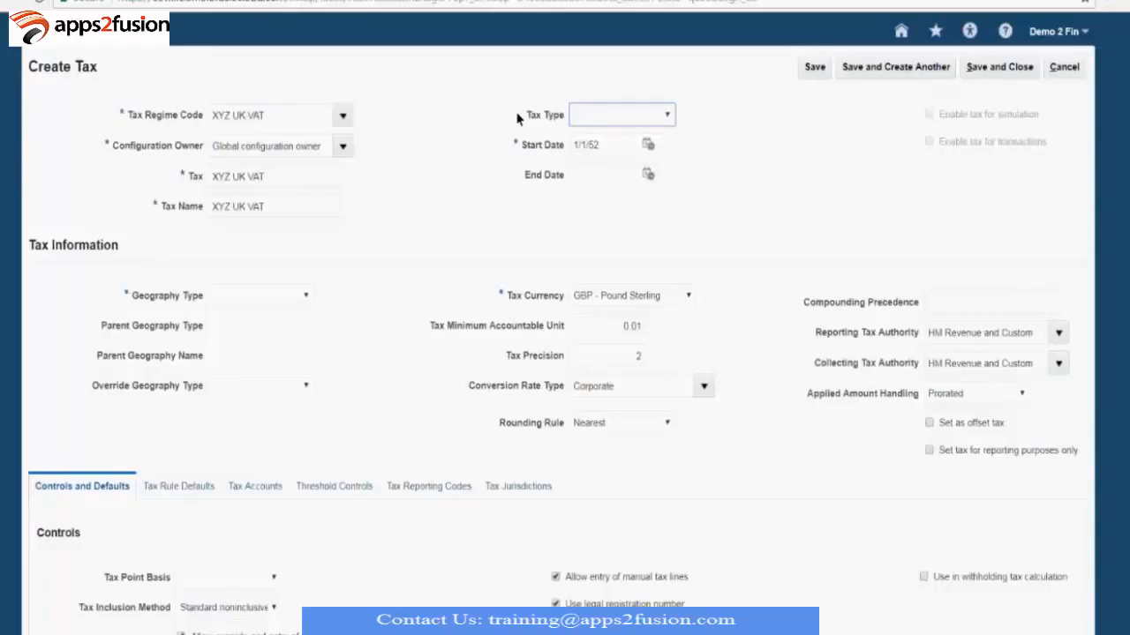
click(1064, 67)
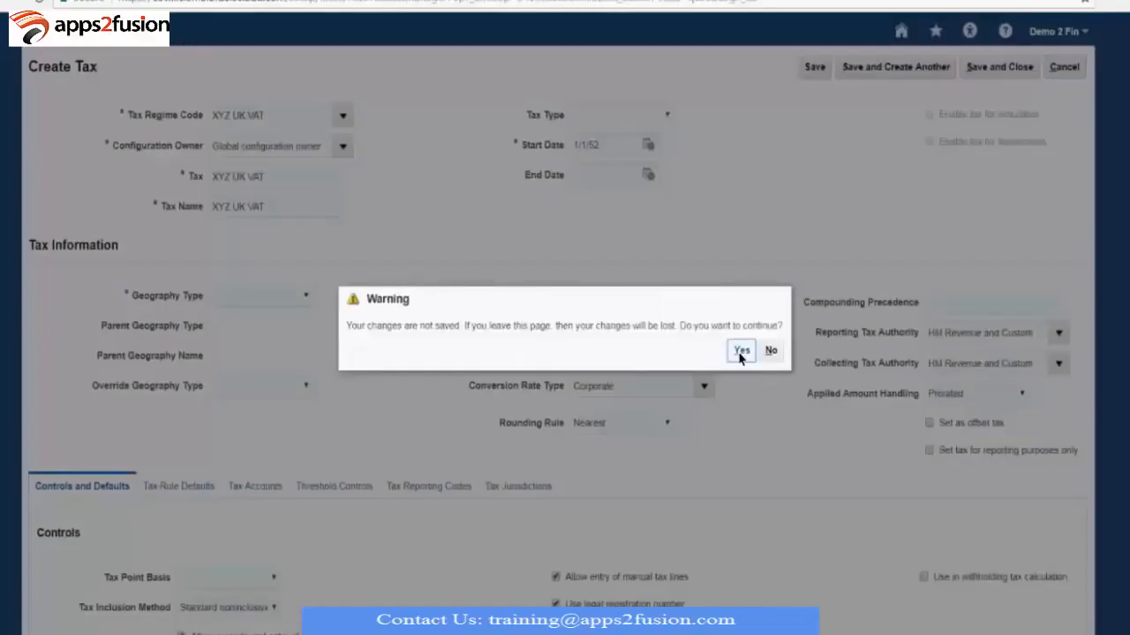
click(740, 351)
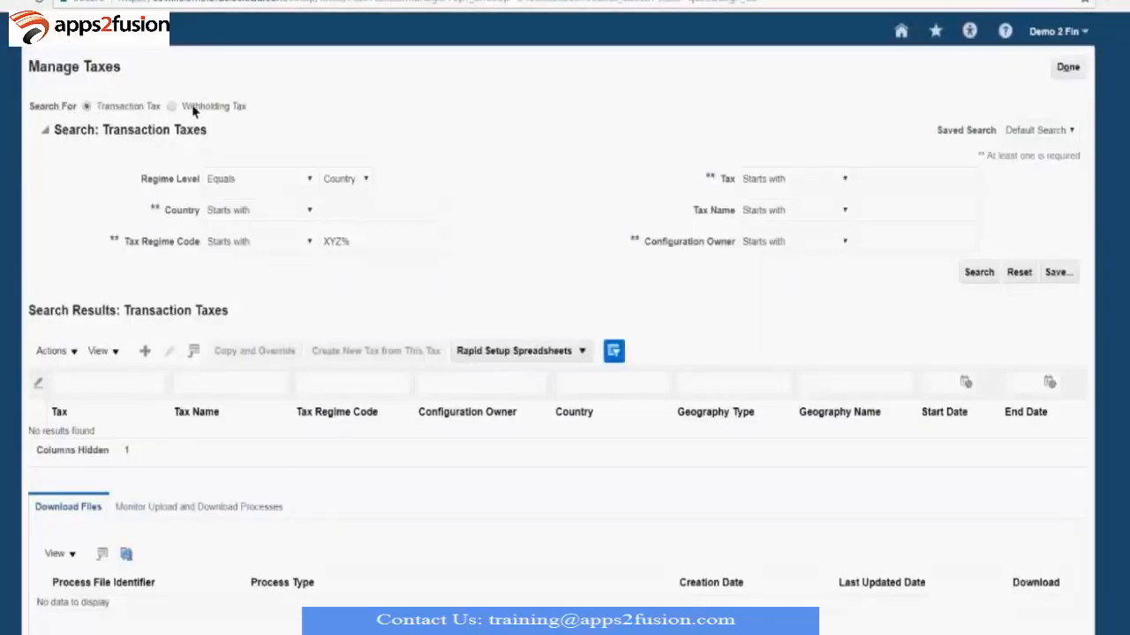
- Compare the Transaction Tax and Withholding Tax search modes, viewing the withholding search form and returning to Transaction Tax
drag(182, 106, 285, 126)
drag(261, 106, 99, 113)
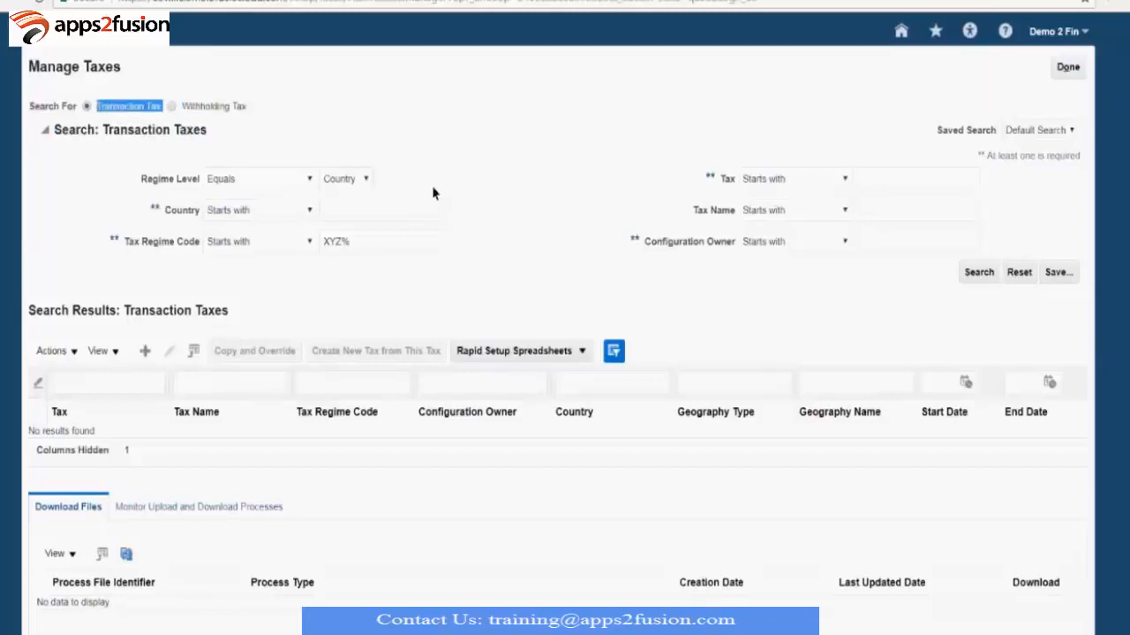
click(443, 143)
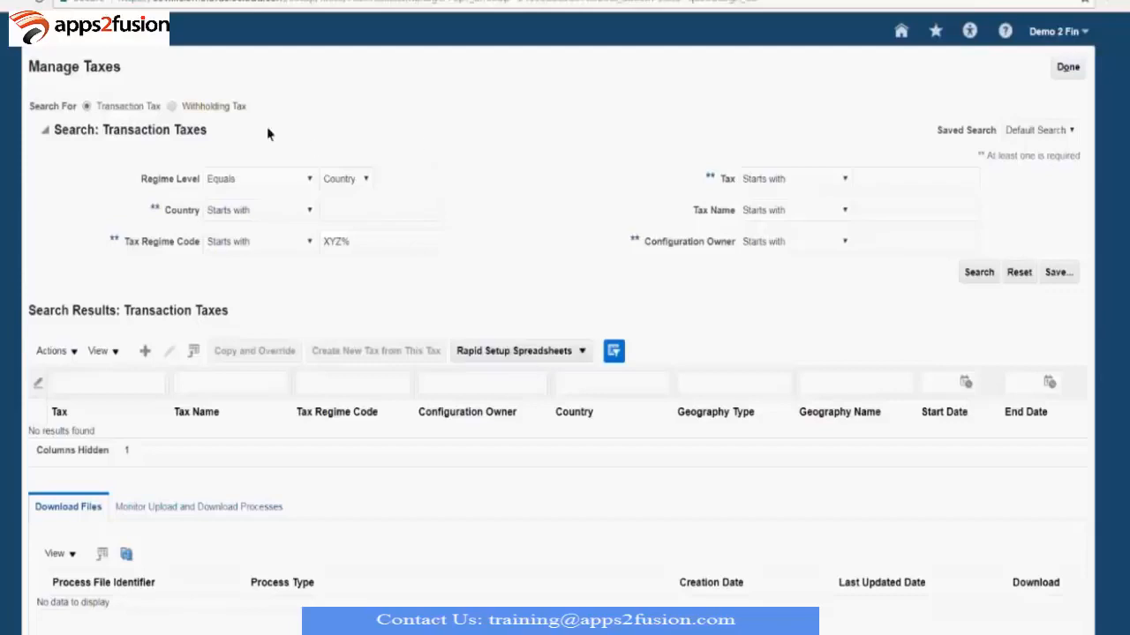
click(172, 107)
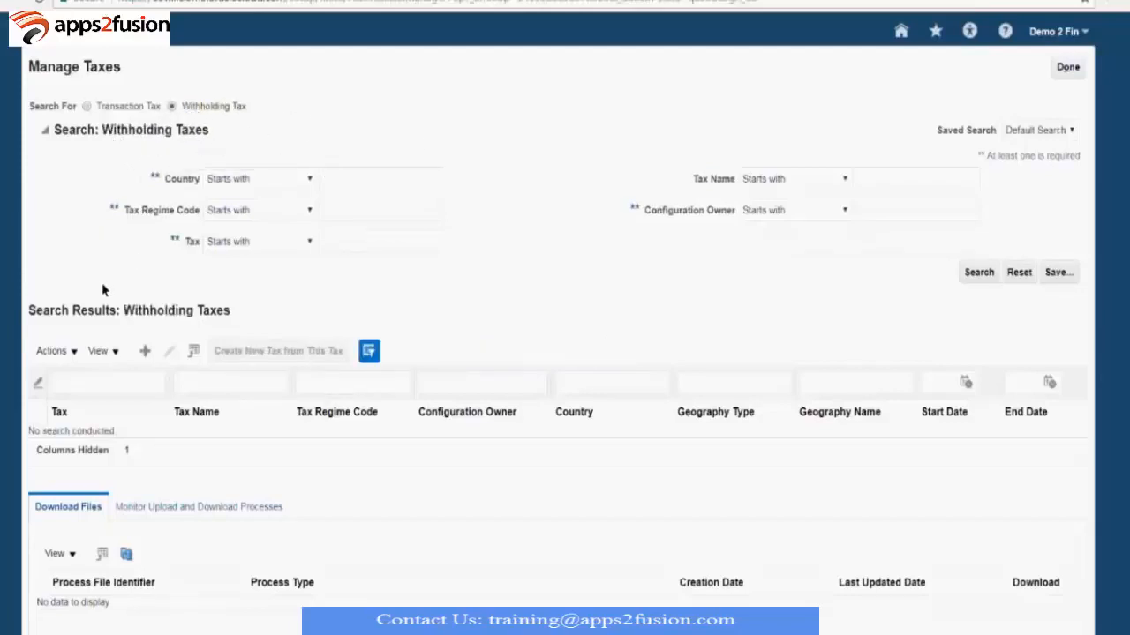
drag(124, 310, 257, 313)
click(344, 305)
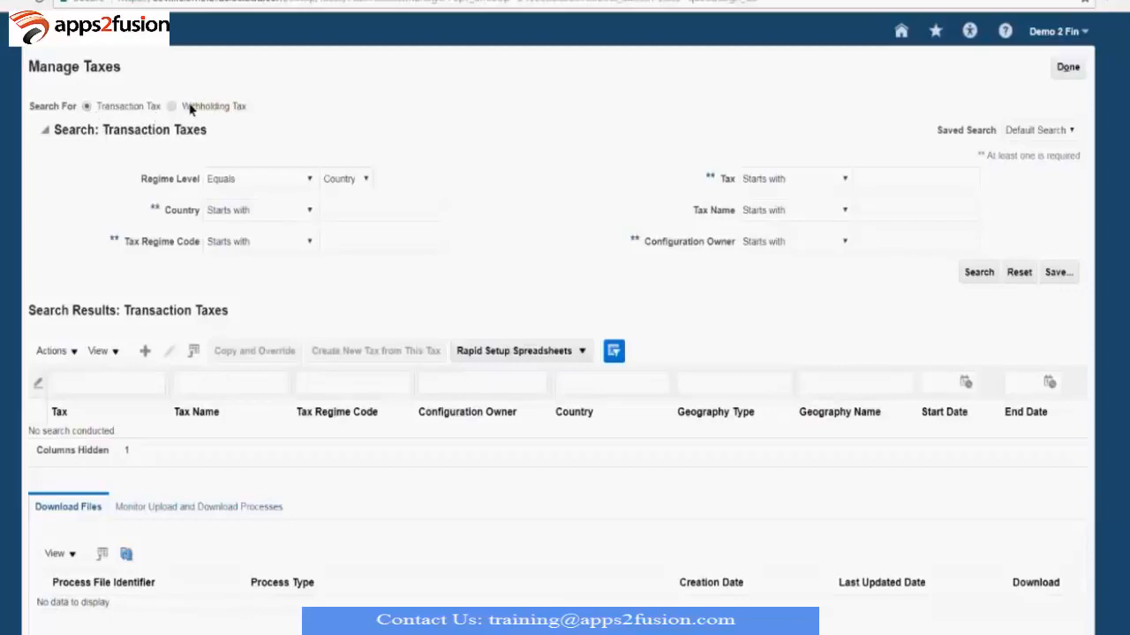
- Start a new transaction tax with tax regime code XYZ UK VAT and Global configuration owner as configuration owner
click(144, 357)
click(247, 117)
text(xyz)
key(Tab)
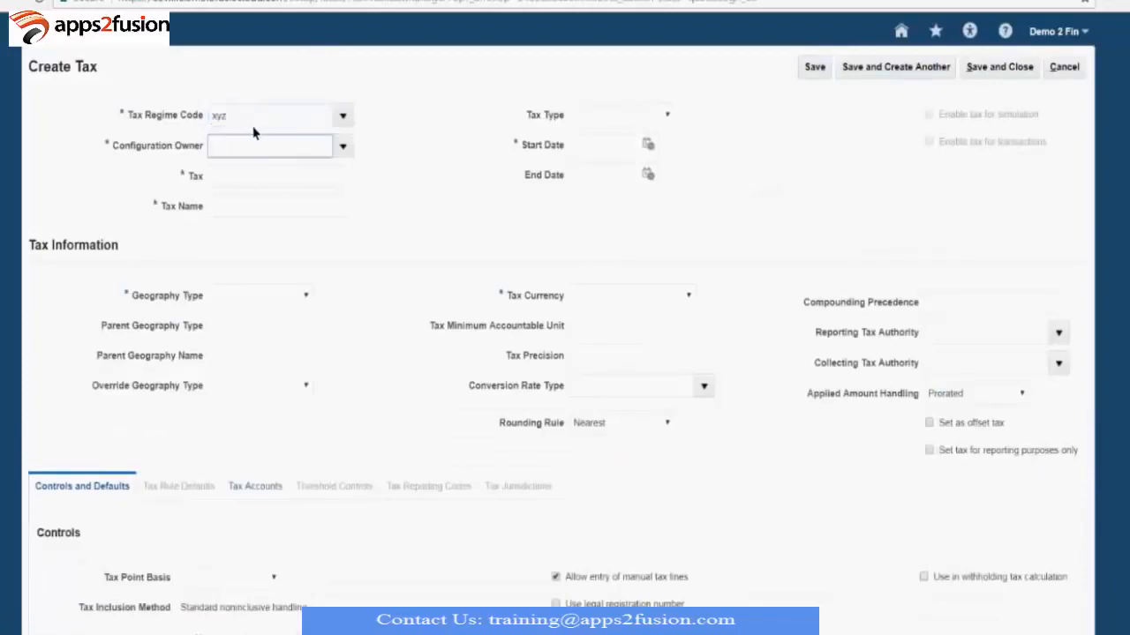
text(gl)
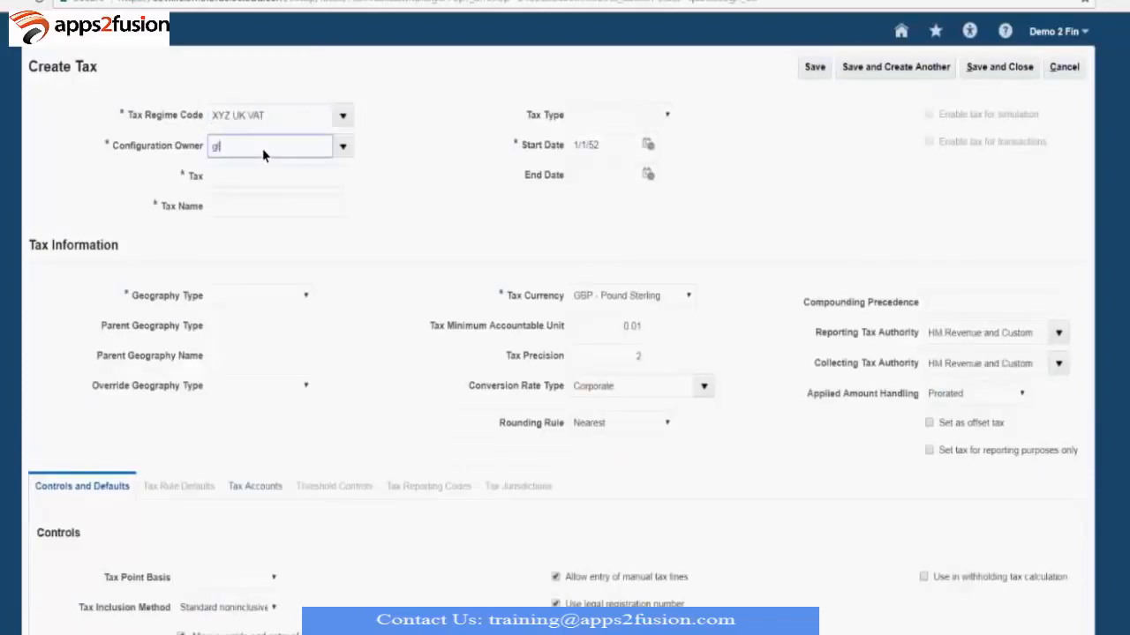
text(obal)
key(Tab)
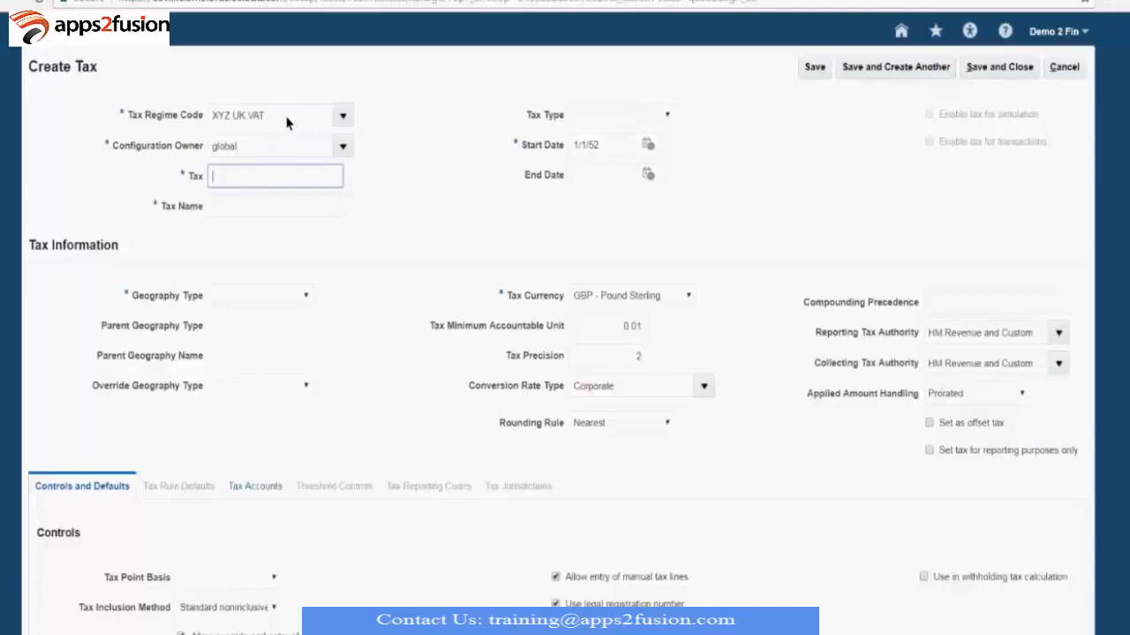
- Enter XYZ UK VAT as both the tax and the tax name
text(XYZ UK VAT)
key(Tab)
text(XYZ UK VAT)
key(Tab)
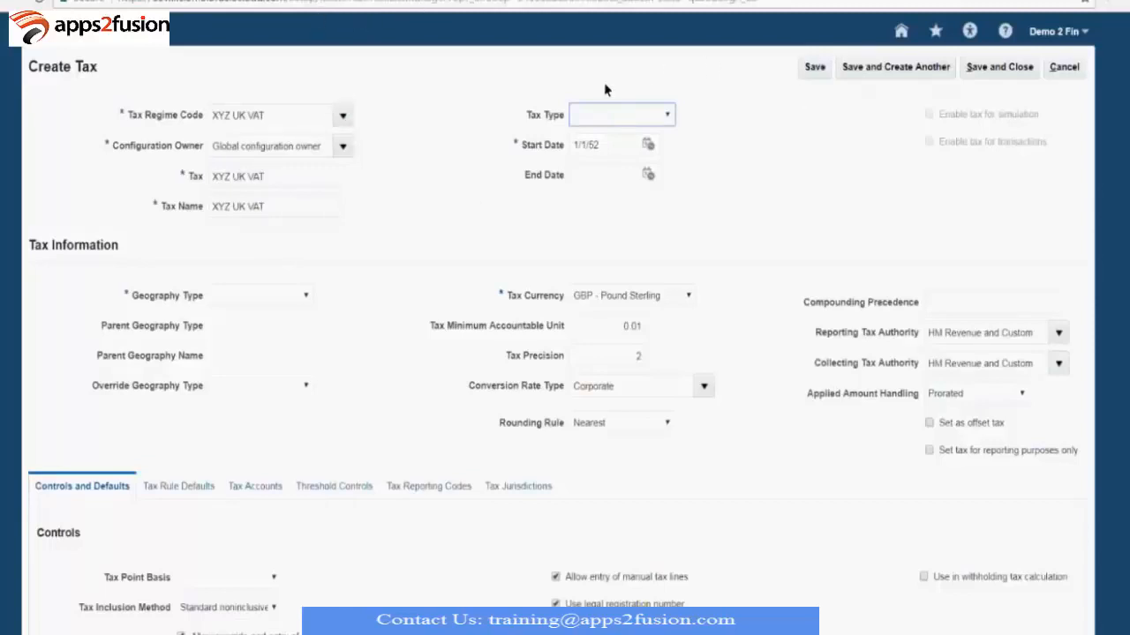
- Review the available tax types and set the tax type to VAT
click(668, 114)
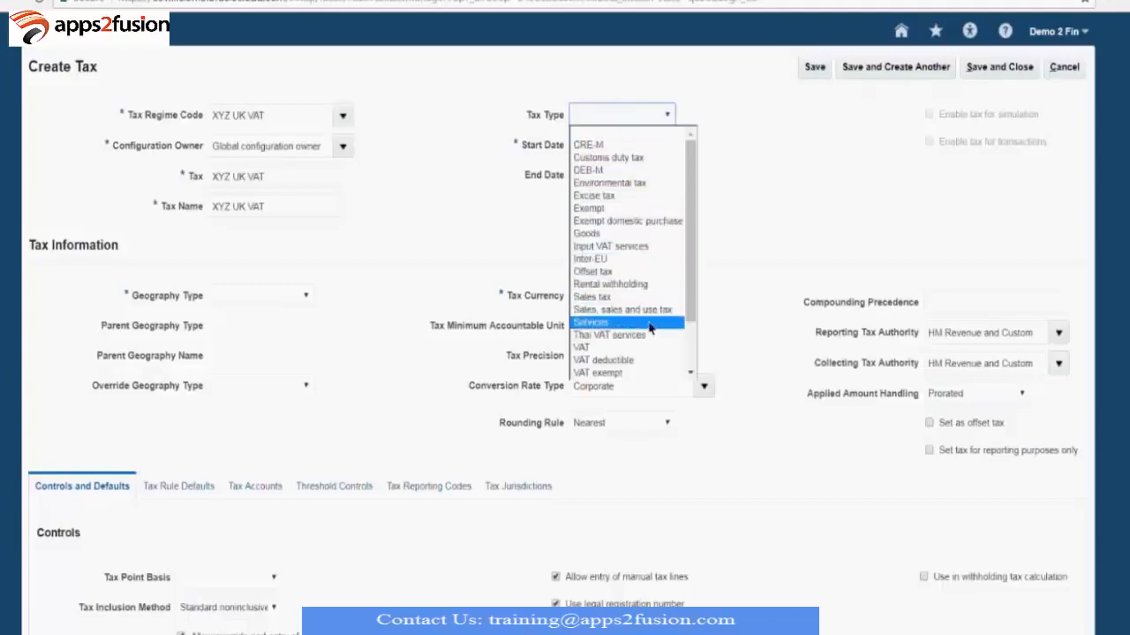
scroll(648, 329, down, 2)
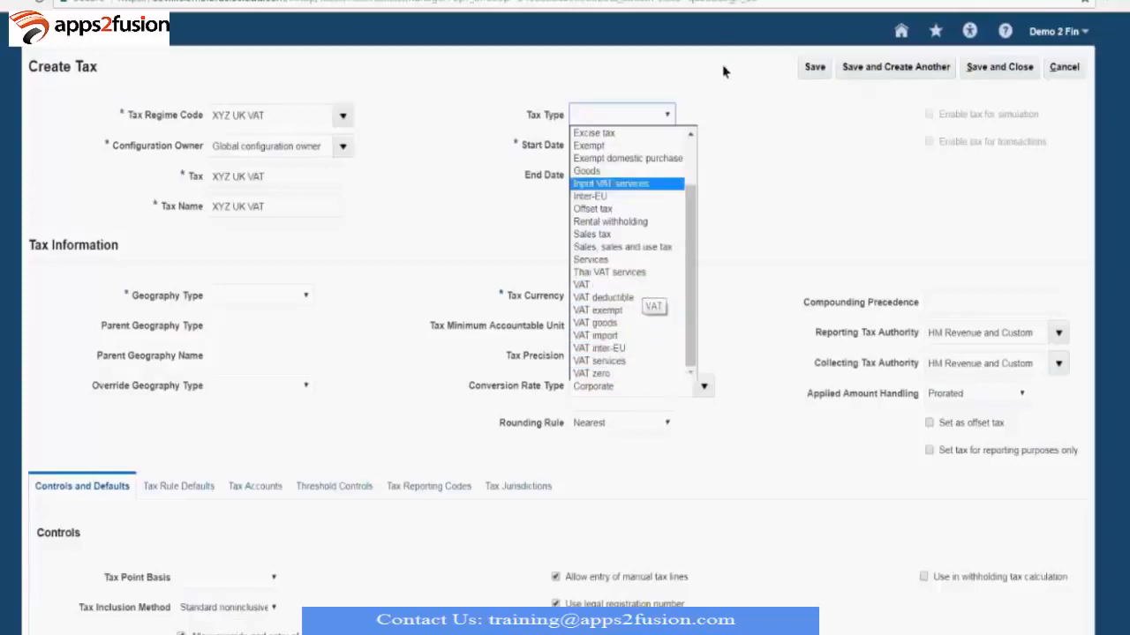
scroll(637, 263, up, 2)
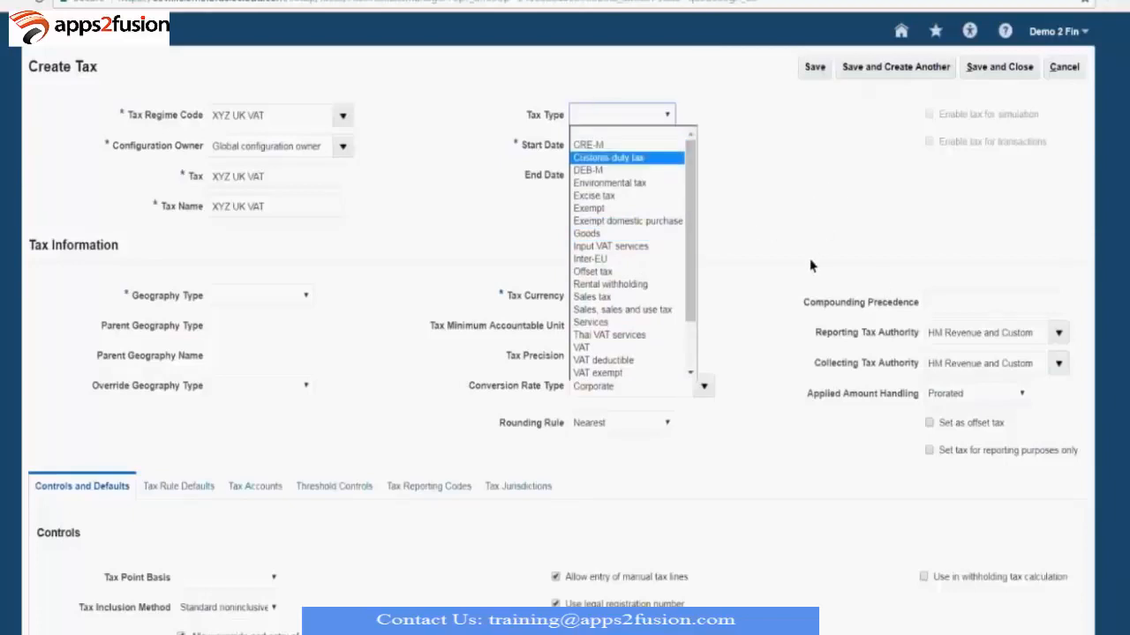
click(582, 350)
drag(525, 115, 565, 116)
click(741, 145)
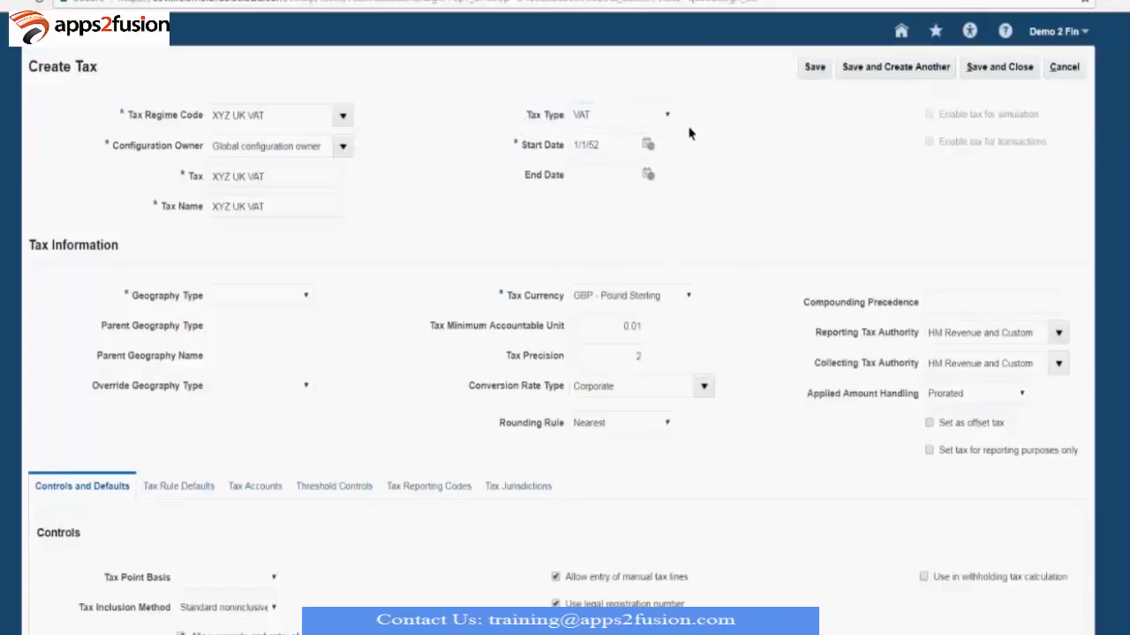
click(611, 119)
click(609, 117)
drag(527, 118, 565, 125)
click(713, 145)
- Examine the Enable tax for simulation and Enable tax for transactions options of the new tax
drag(934, 109, 1075, 157)
click(1075, 157)
drag(923, 152, 1064, 143)
click(1038, 187)
drag(916, 134, 1043, 148)
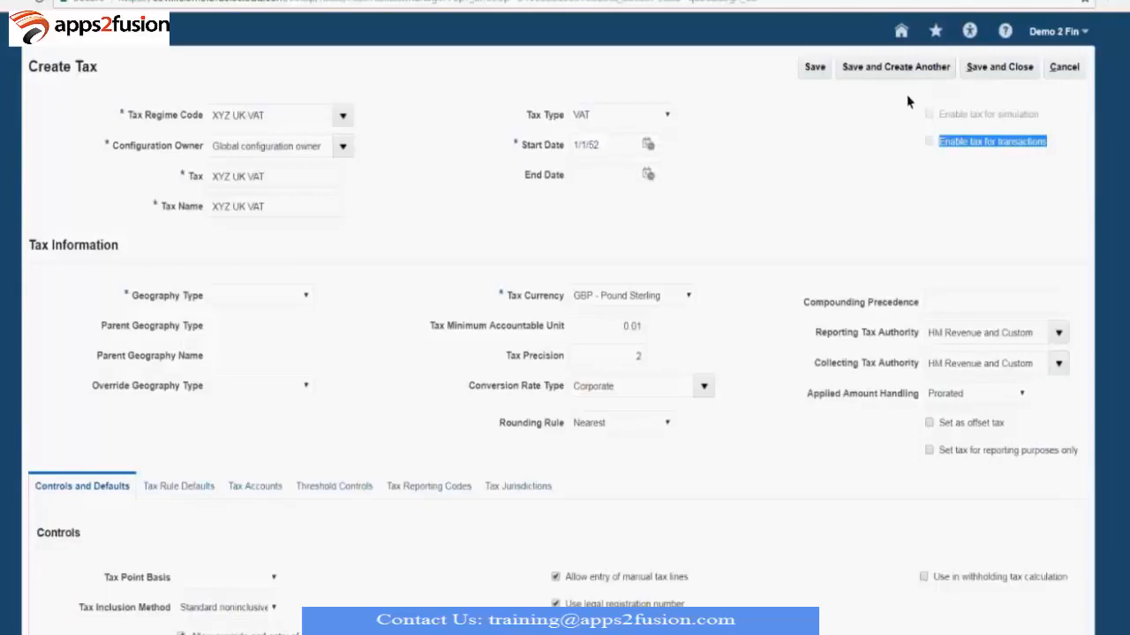
drag(909, 99, 1017, 150)
click(1082, 152)
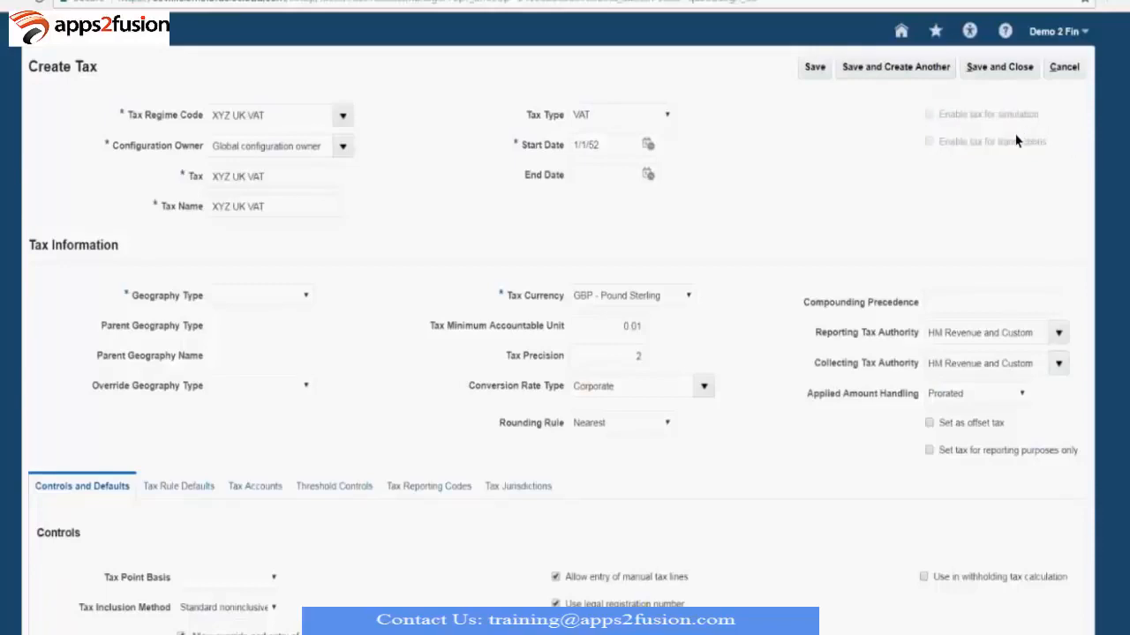
drag(923, 112, 1052, 170)
click(1052, 170)
drag(904, 120, 1056, 168)
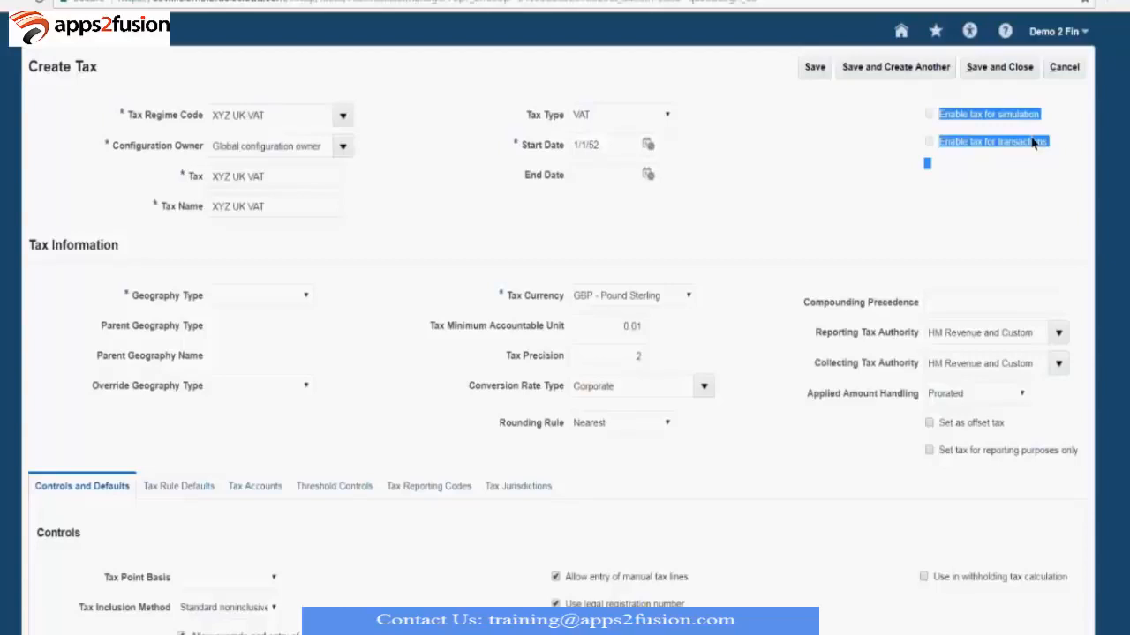
click(1034, 143)
drag(1050, 113, 920, 112)
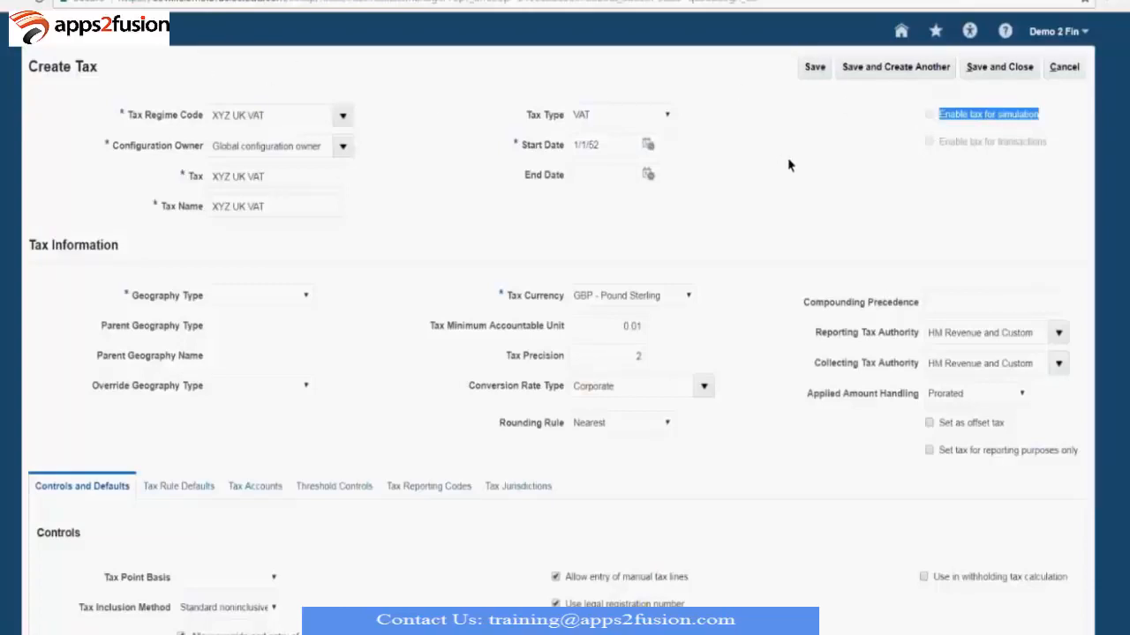
- Compare the simulation and transaction enablement options of the tax once more
drag(1041, 115, 938, 119)
drag(938, 145, 920, 119)
drag(940, 143, 1031, 150)
click(1041, 191)
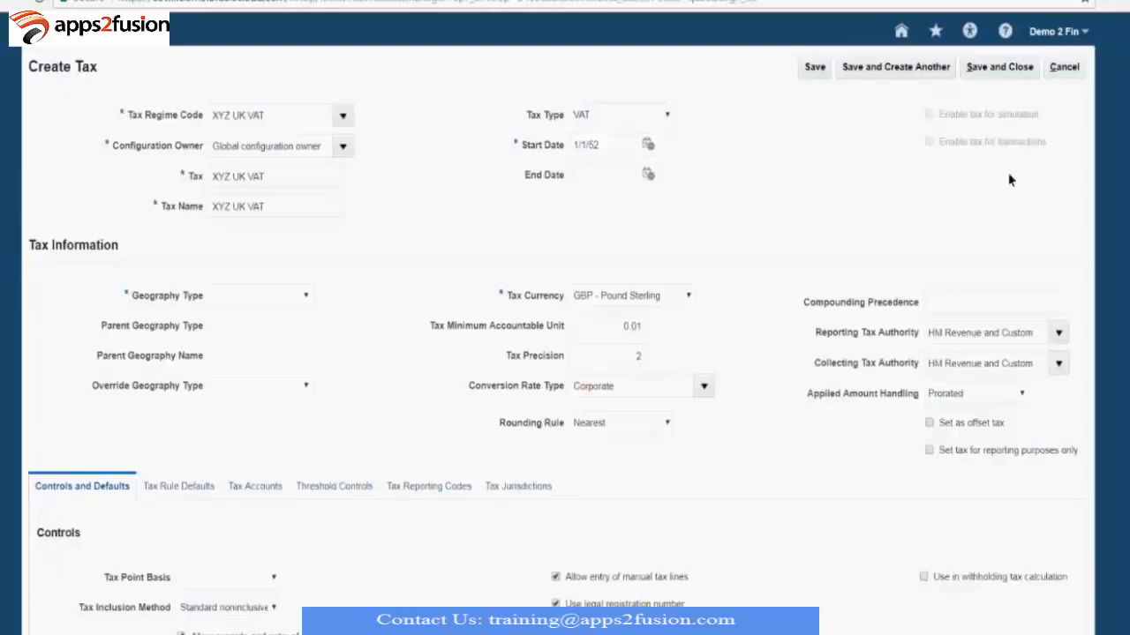
drag(920, 117, 1046, 145)
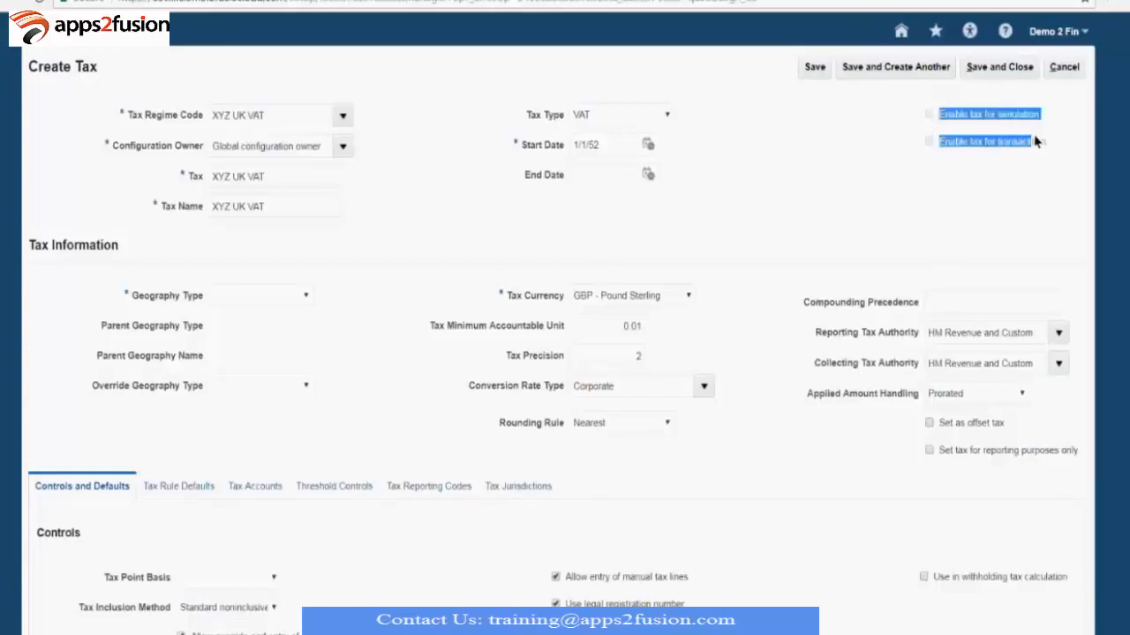
click(1044, 161)
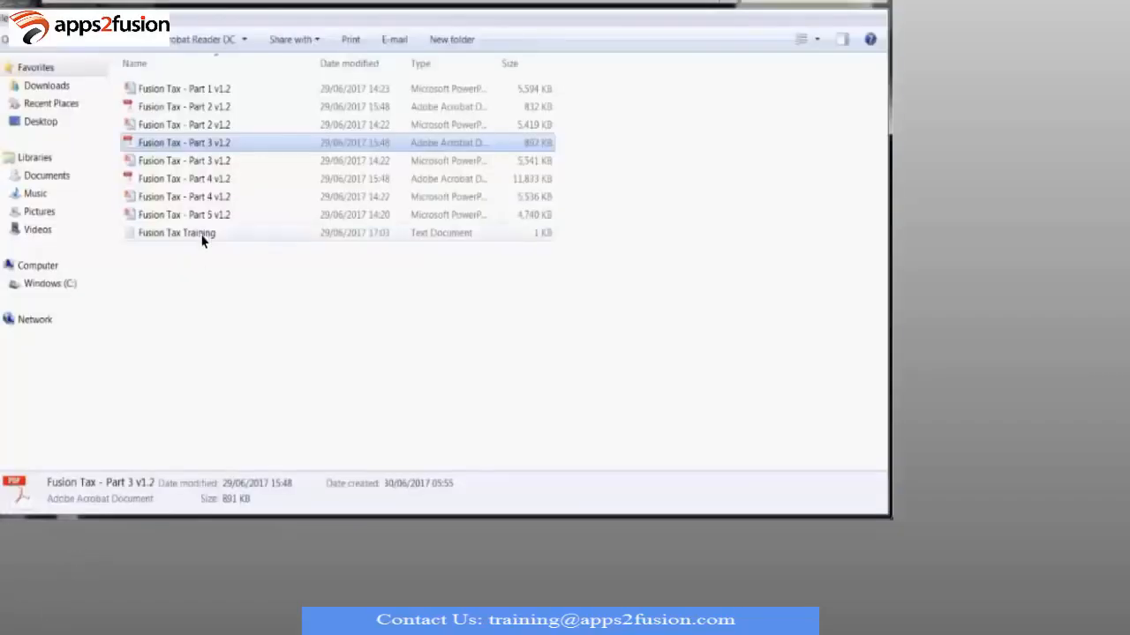
- Switch to the Fusion Tax Training text document and review its notes on country, state, county and city tax levels
click(202, 237)
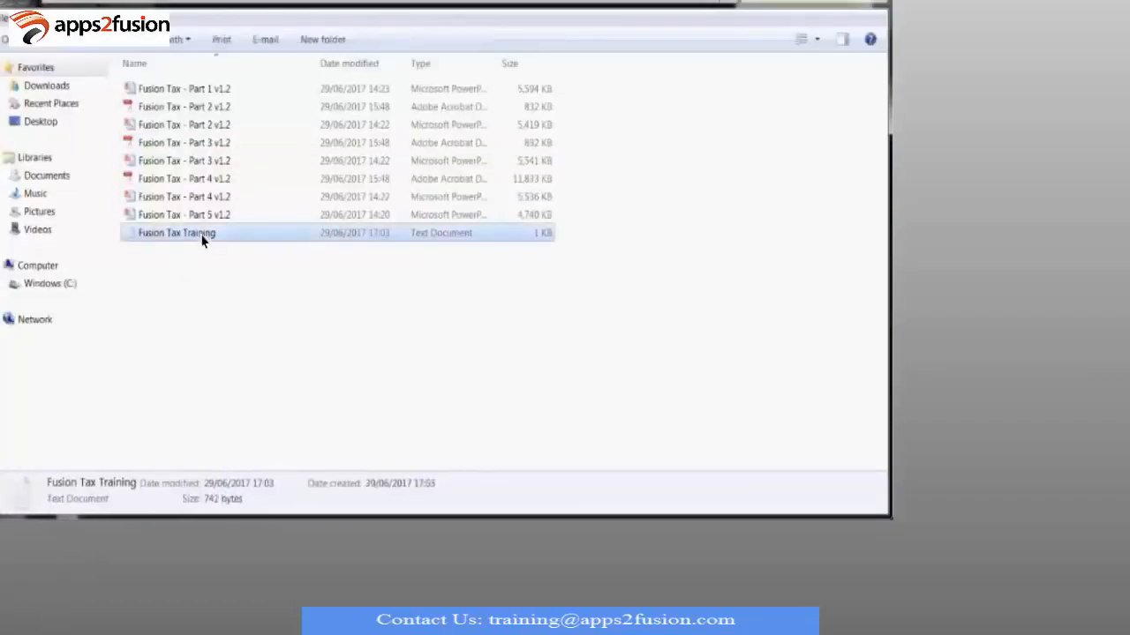
double_click(202, 237)
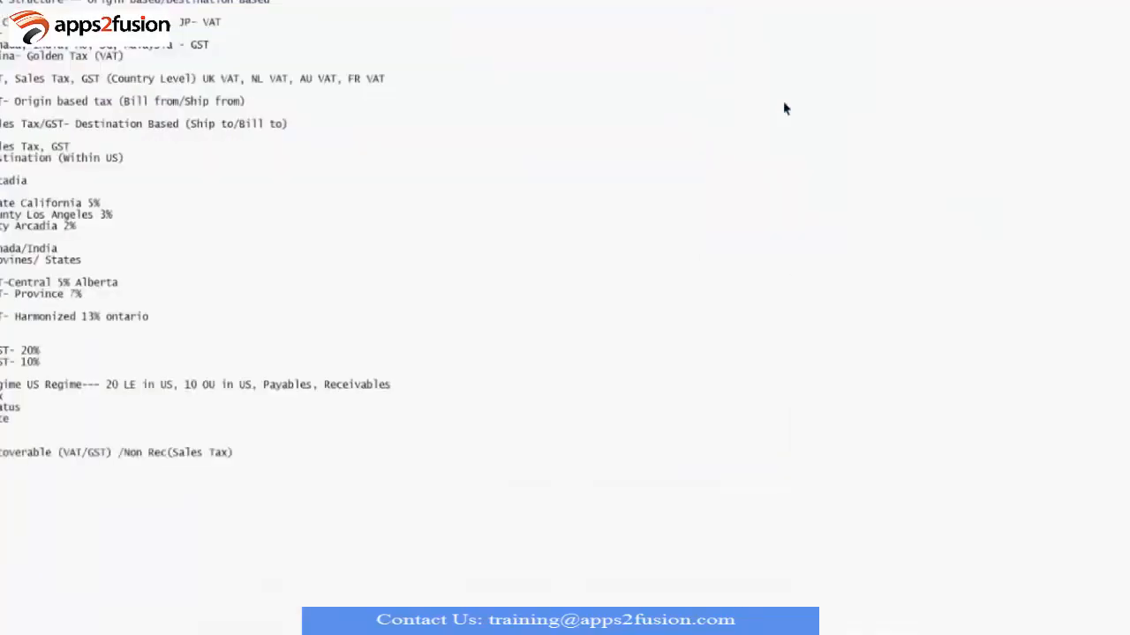
double_click(208, 81)
click(187, 173)
double_click(43, 260)
click(284, 253)
drag(196, 79, 111, 81)
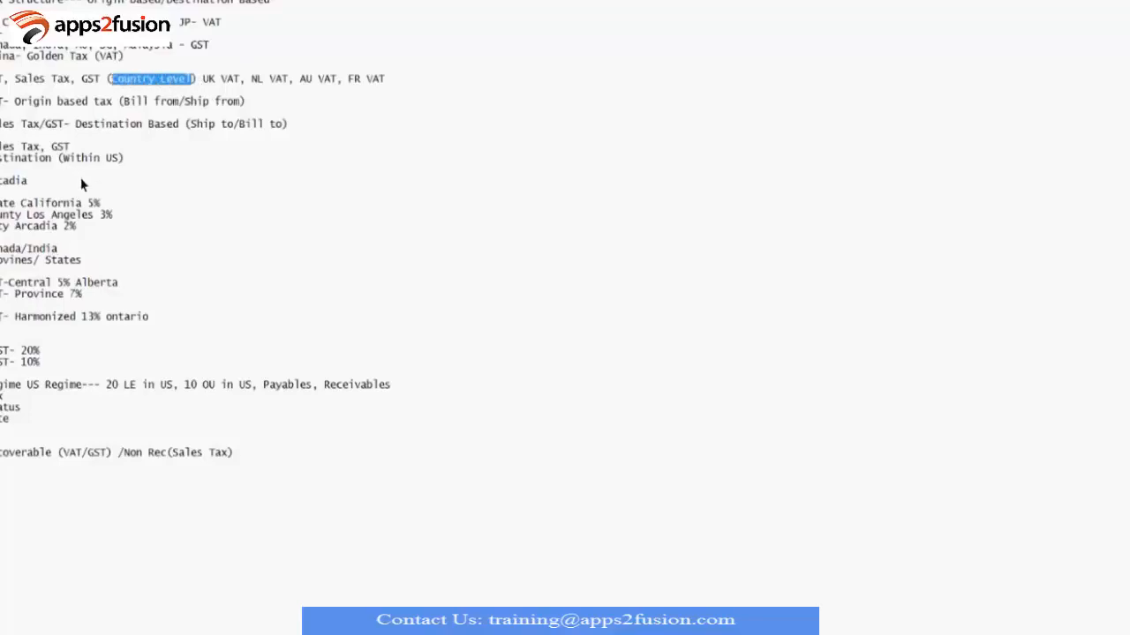
double_click(7, 203)
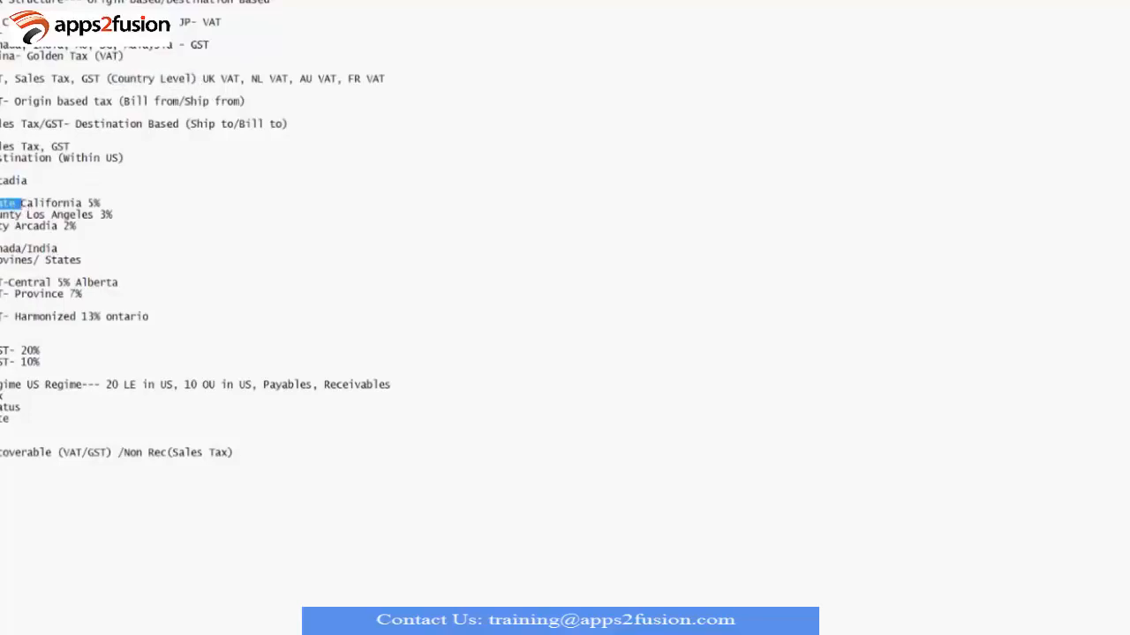
drag(8, 228, 1, 215)
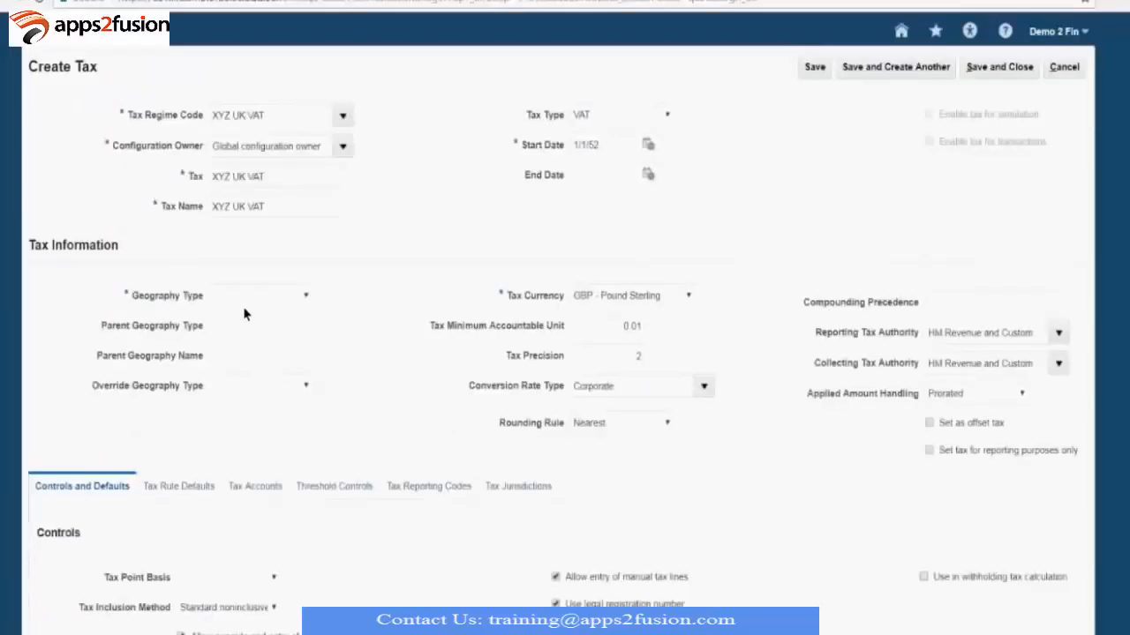
- Back on the Create Tax page, set the tax's geography type to COUNTRY
click(250, 306)
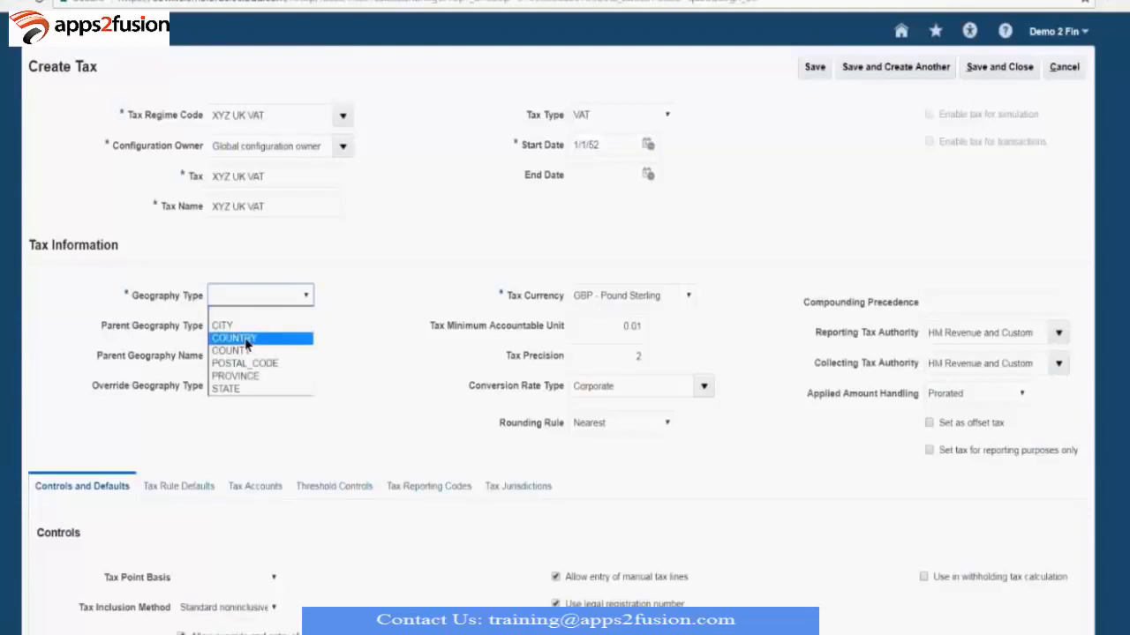
click(245, 339)
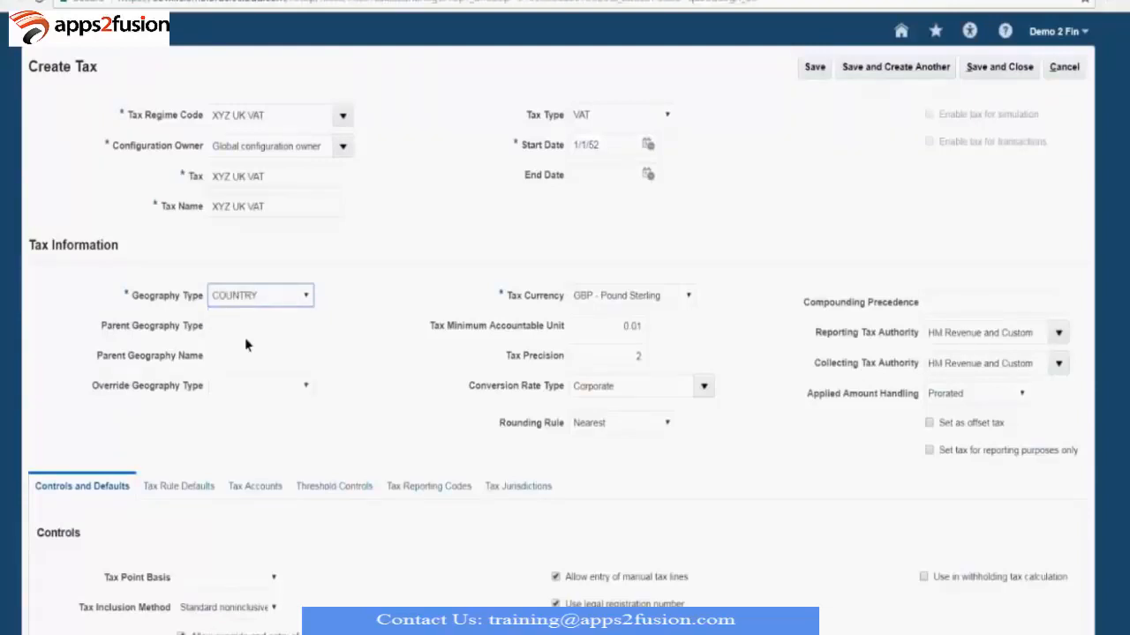
click(270, 303)
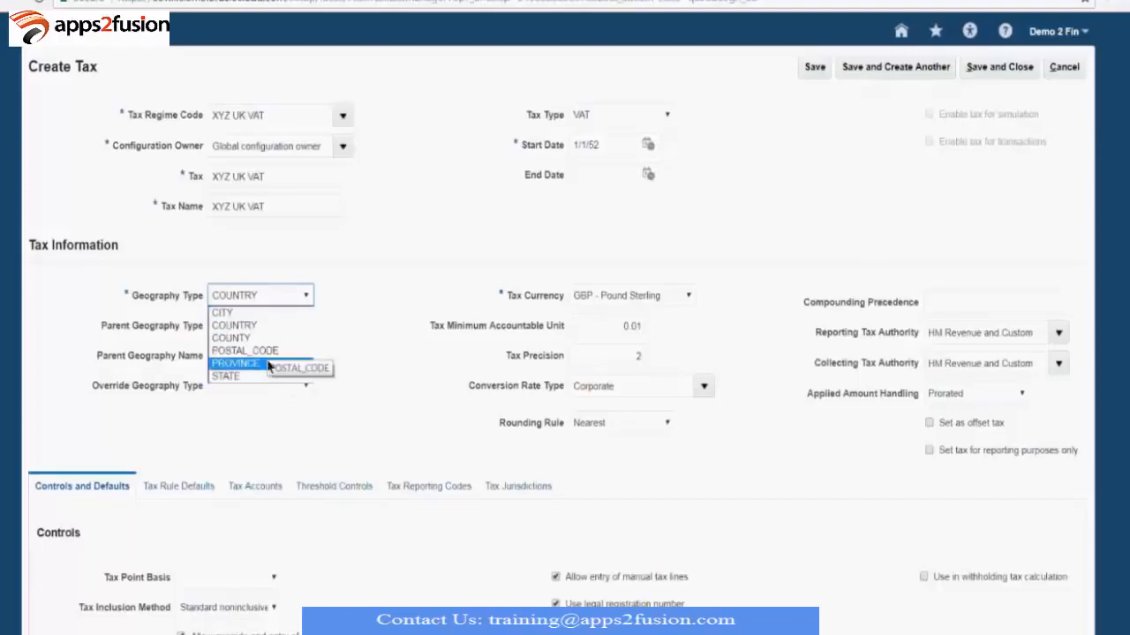
click(369, 263)
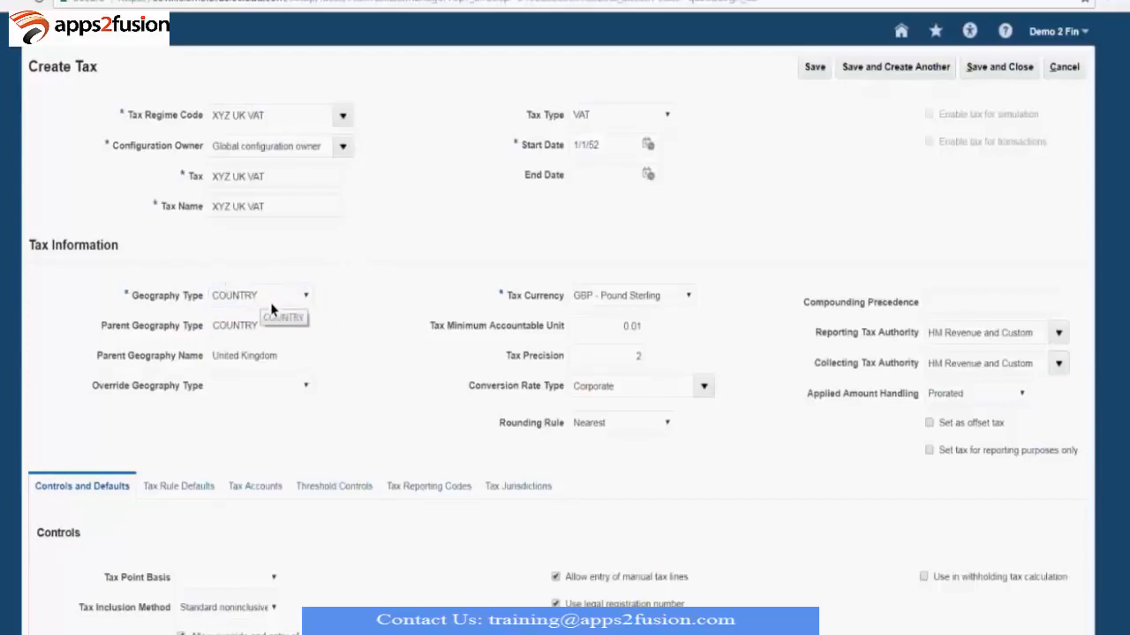
- Review the available override geography types and compare that setting with the tax's geography type
click(250, 391)
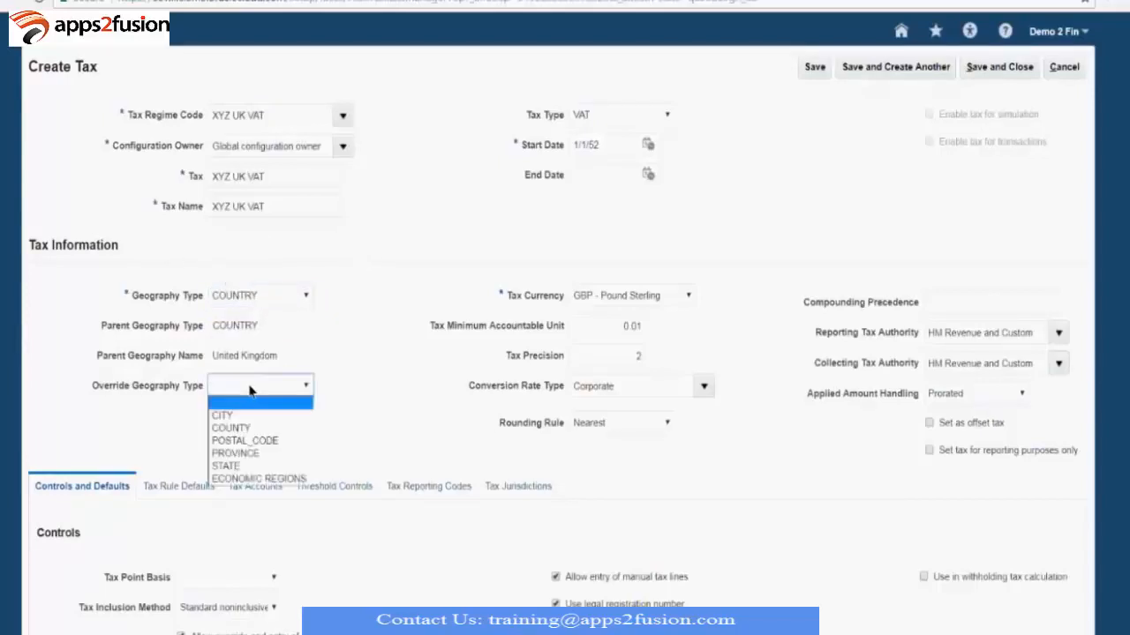
click(250, 389)
click(249, 389)
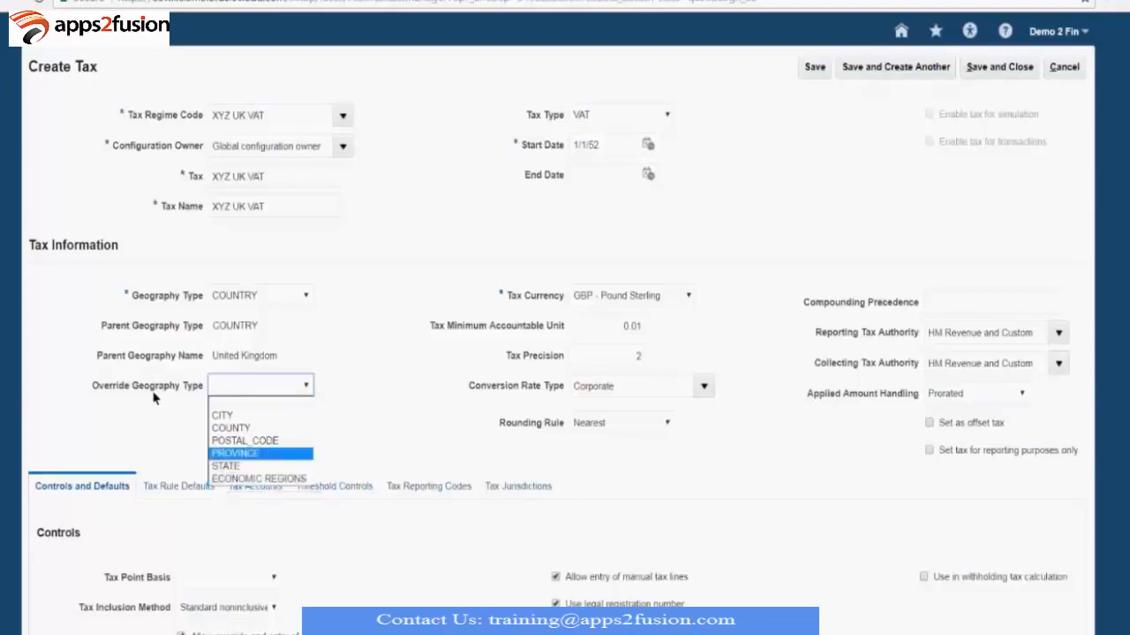
drag(93, 386, 199, 397)
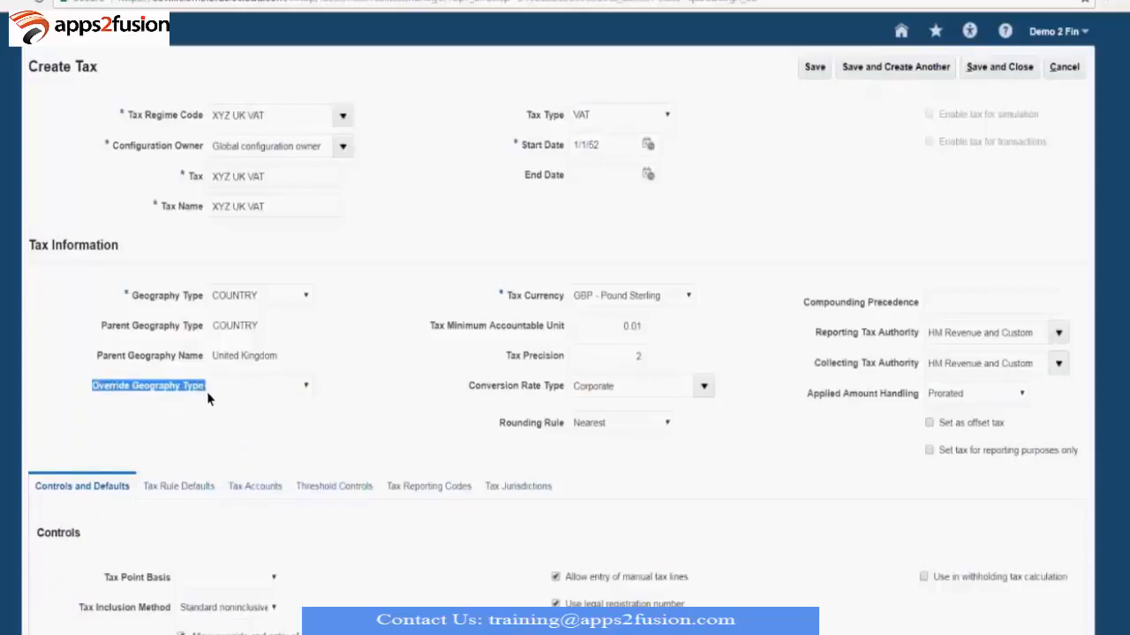
drag(95, 295, 202, 302)
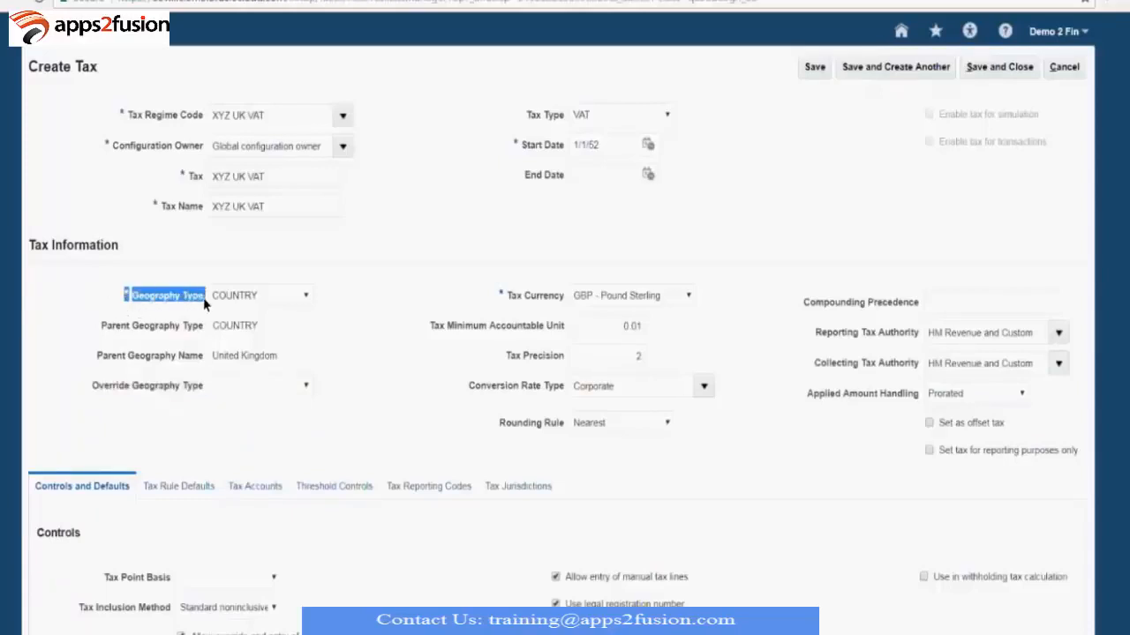
click(339, 289)
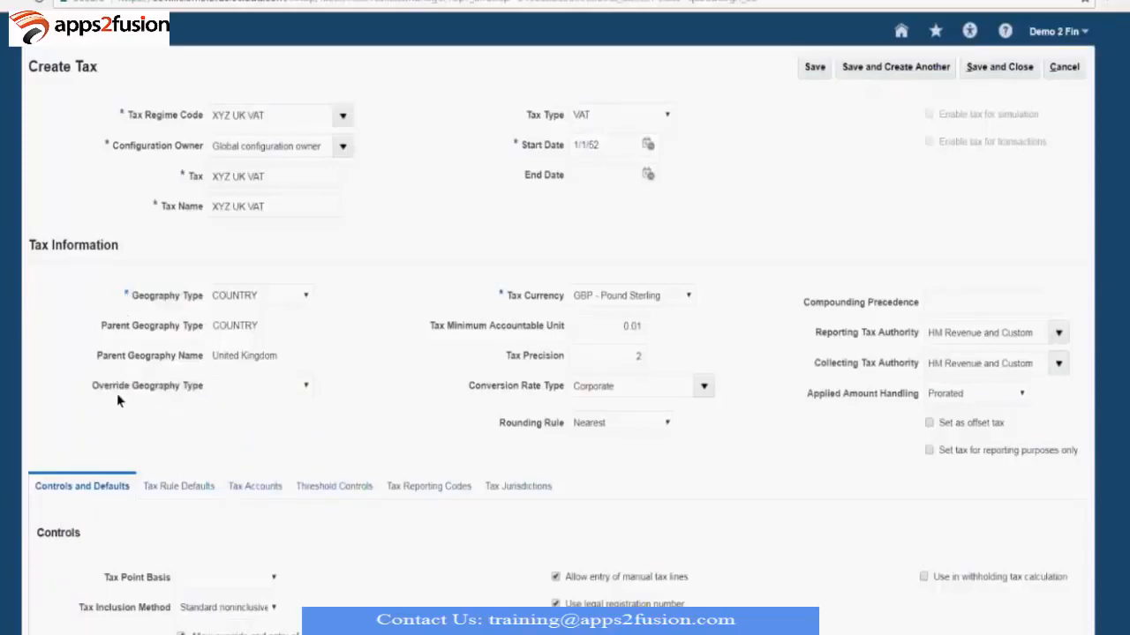
drag(91, 383, 196, 410)
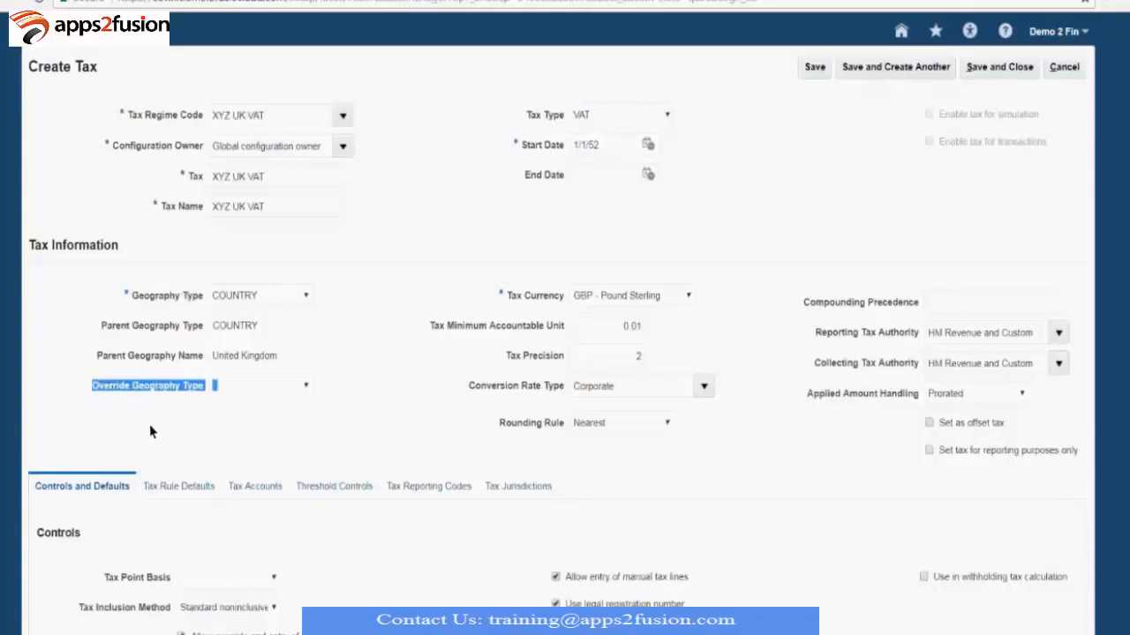
click(369, 397)
drag(133, 297, 219, 307)
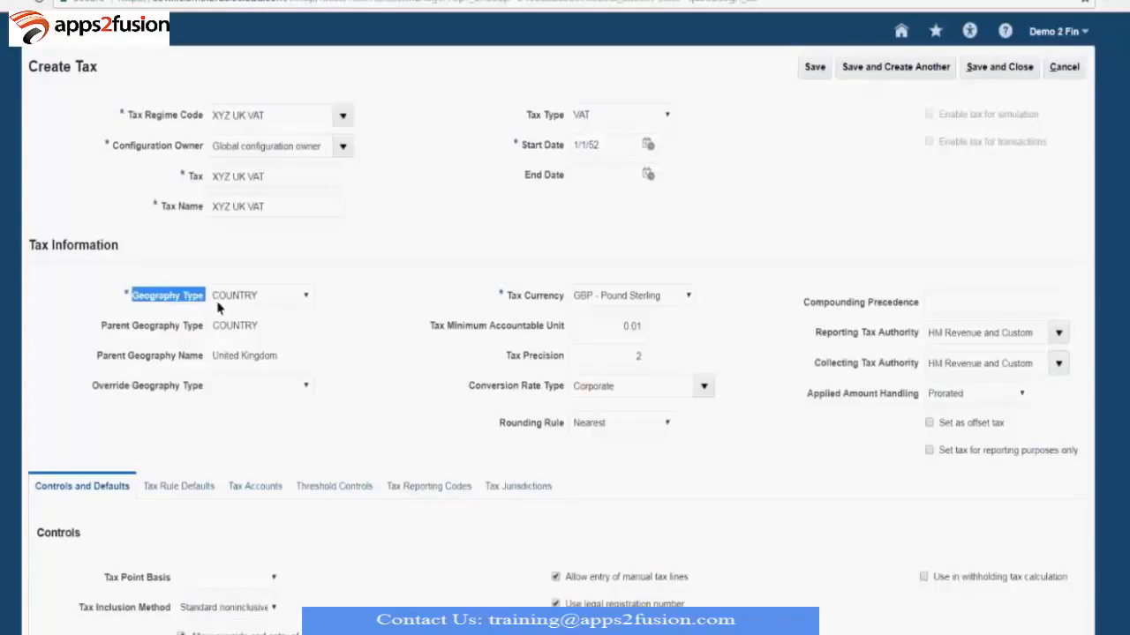
click(334, 312)
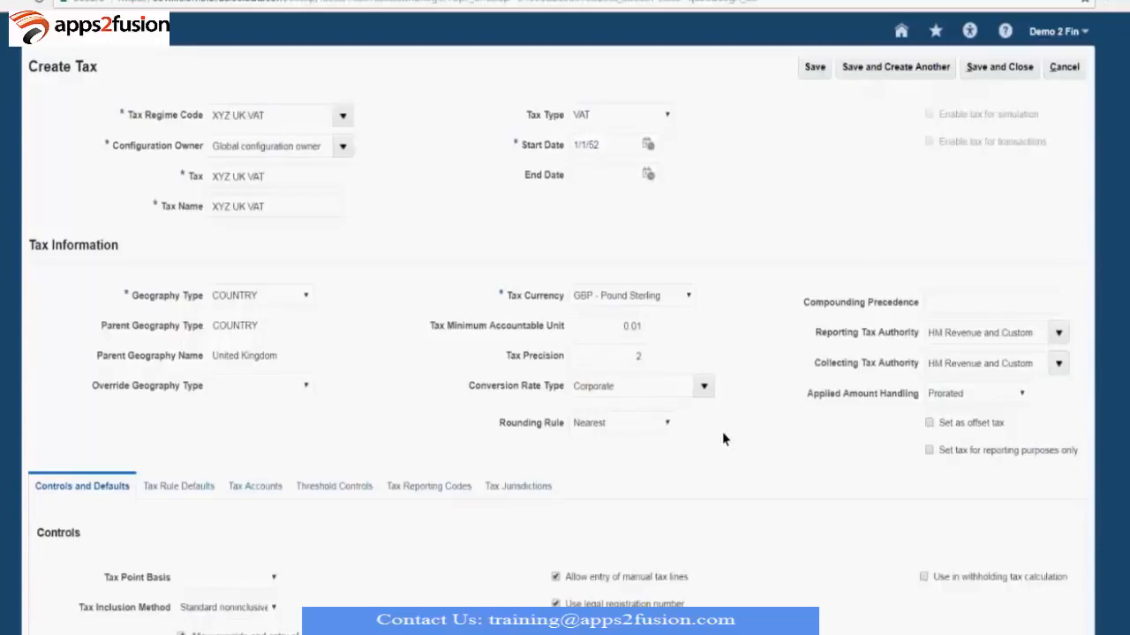
- Examine the reporting and collecting tax authority settings and the compounding precedence hint
drag(814, 333, 914, 332)
drag(815, 364, 919, 364)
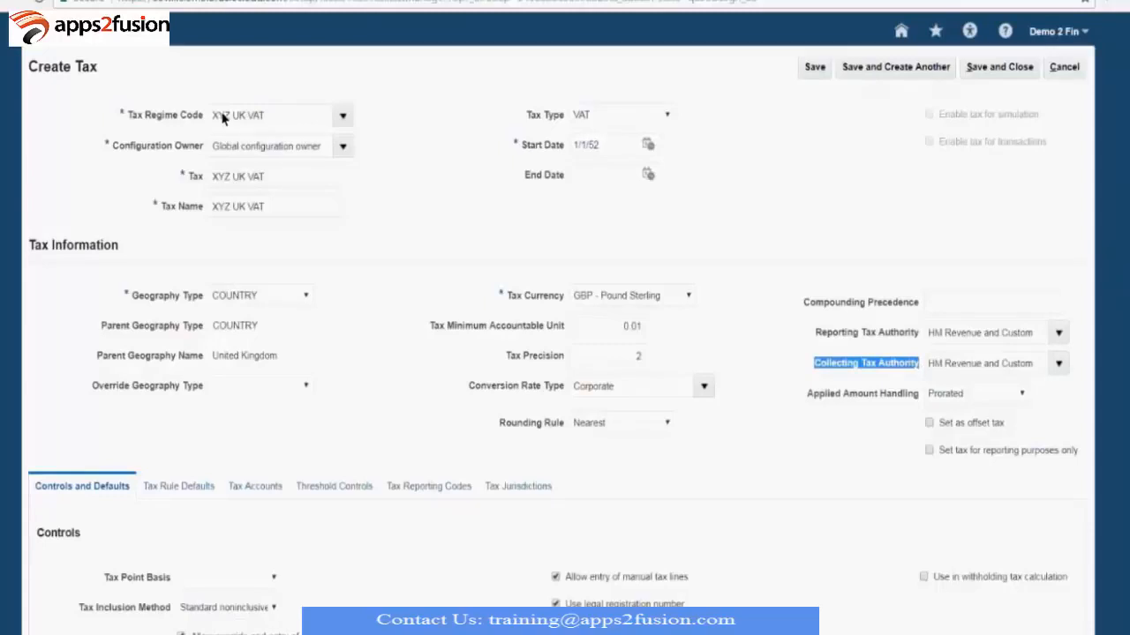
drag(804, 301, 918, 309)
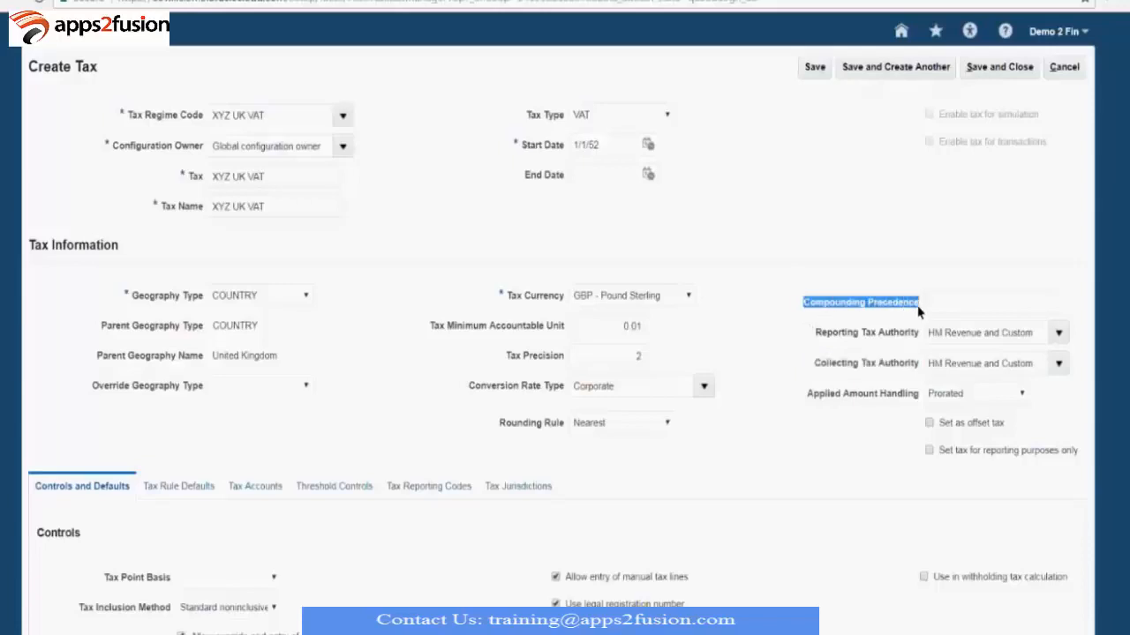
click(977, 301)
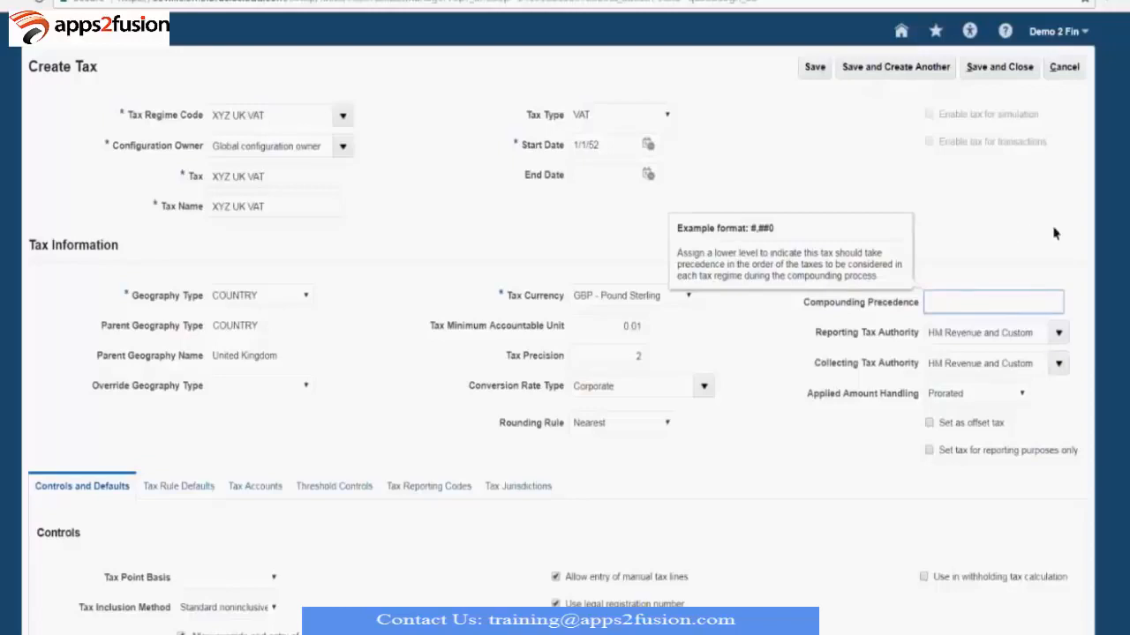
click(1075, 247)
- Examine the Set as offset tax and Set tax for reporting purposes only options
scroll(1075, 247, down, 2)
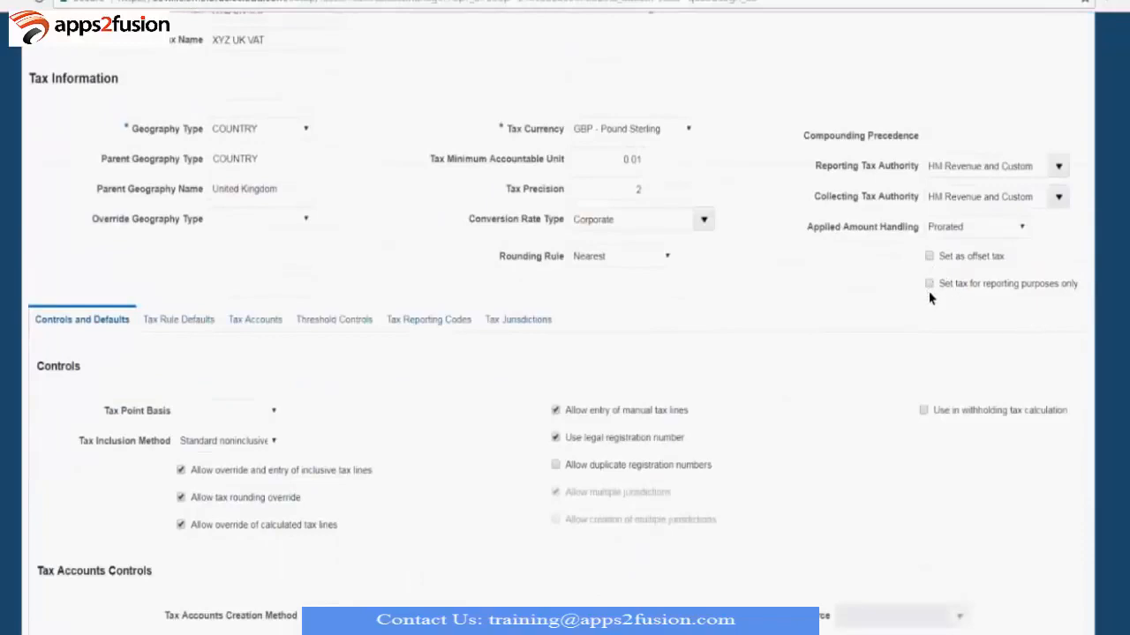
triple_click(970, 256)
click(1075, 254)
drag(1024, 269, 1091, 300)
click(942, 291)
click(1086, 309)
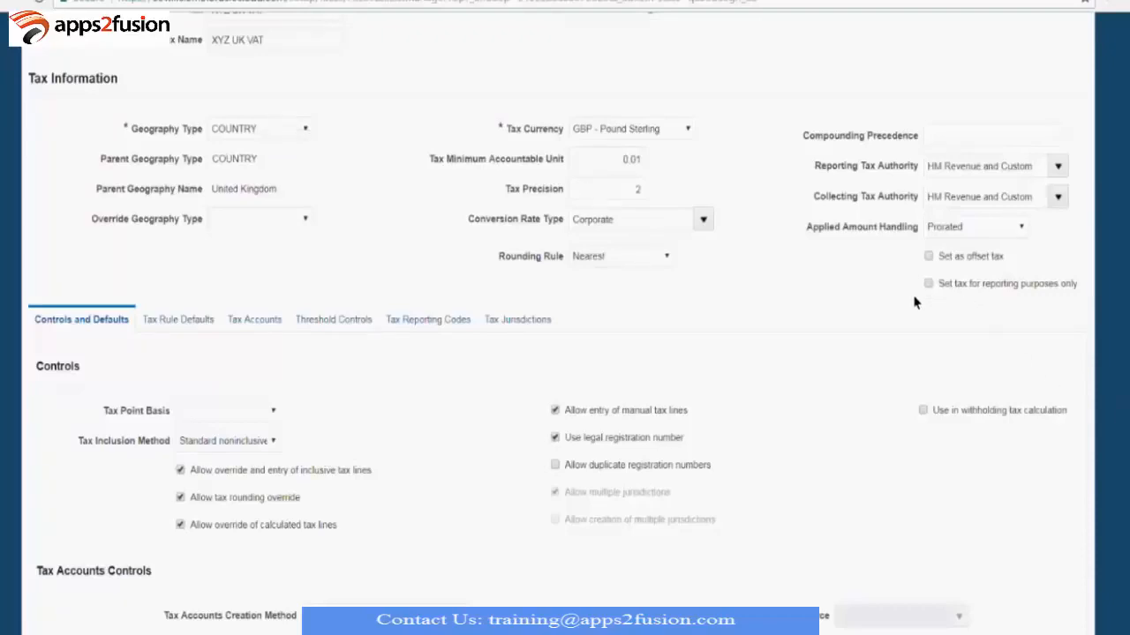
- Look over the Controls and Defaults settings of the tax
scroll(313, 433, down, 1)
scroll(317, 449, down, 2)
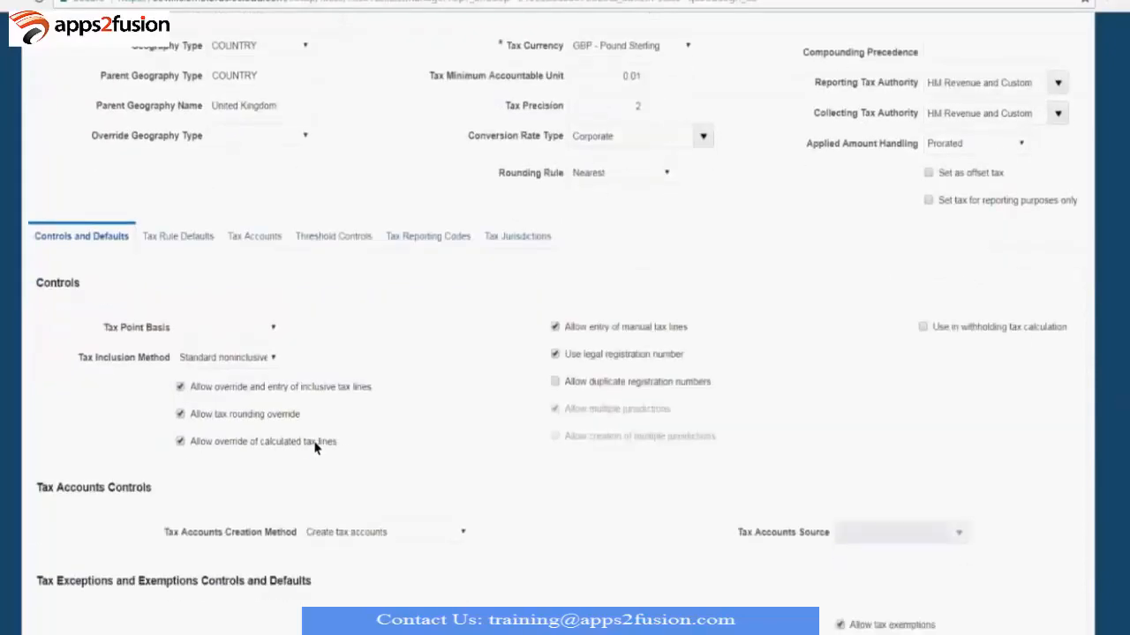
scroll(310, 446, up, 1)
scroll(311, 446, up, 4)
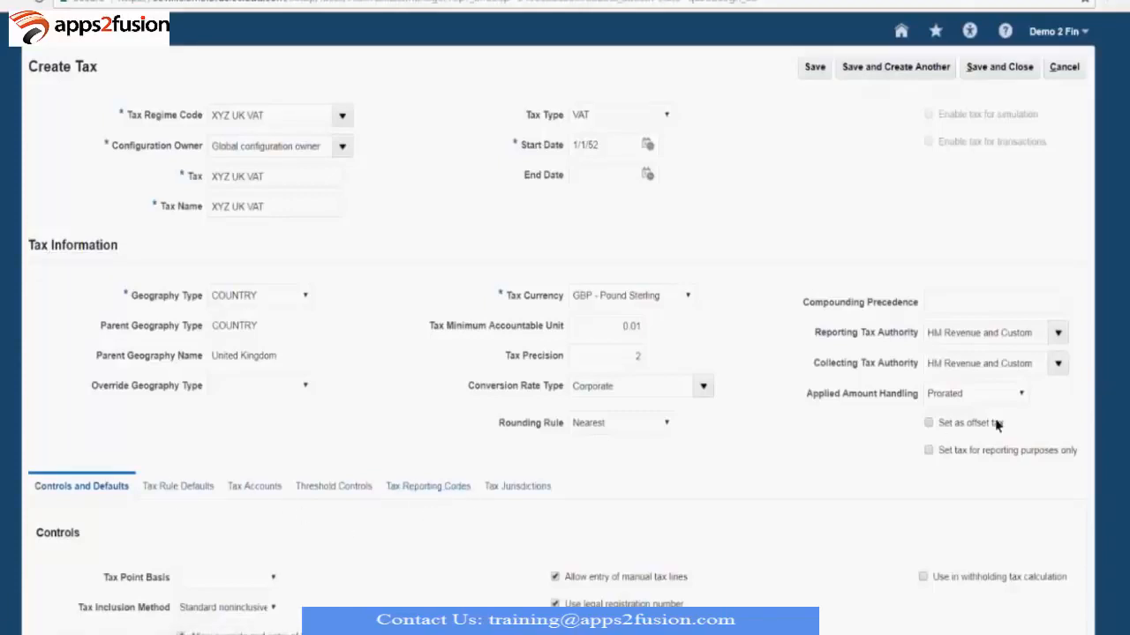
- Re-examine the option limiting the tax to reporting purposes and the offset tax option
drag(937, 457, 1096, 465)
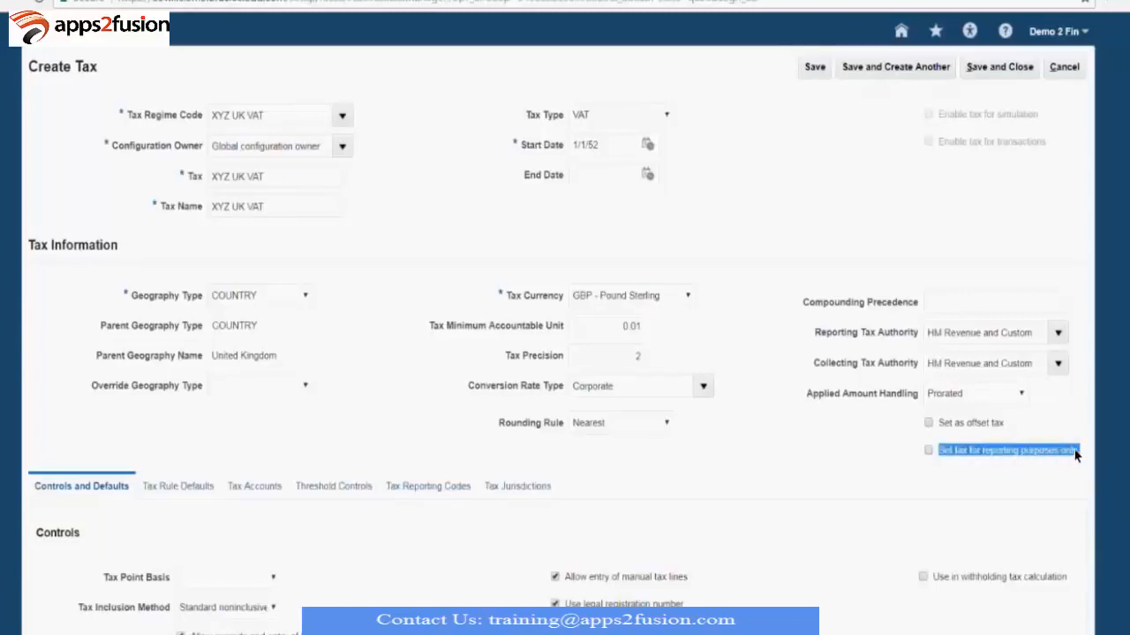
click(1074, 461)
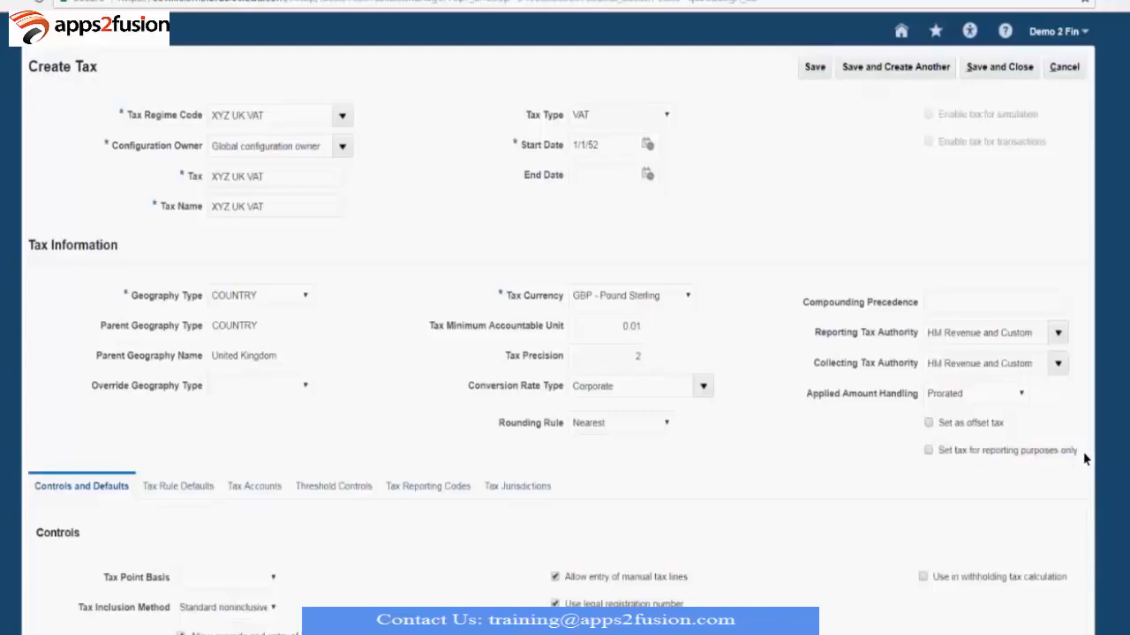
drag(1077, 456, 934, 460)
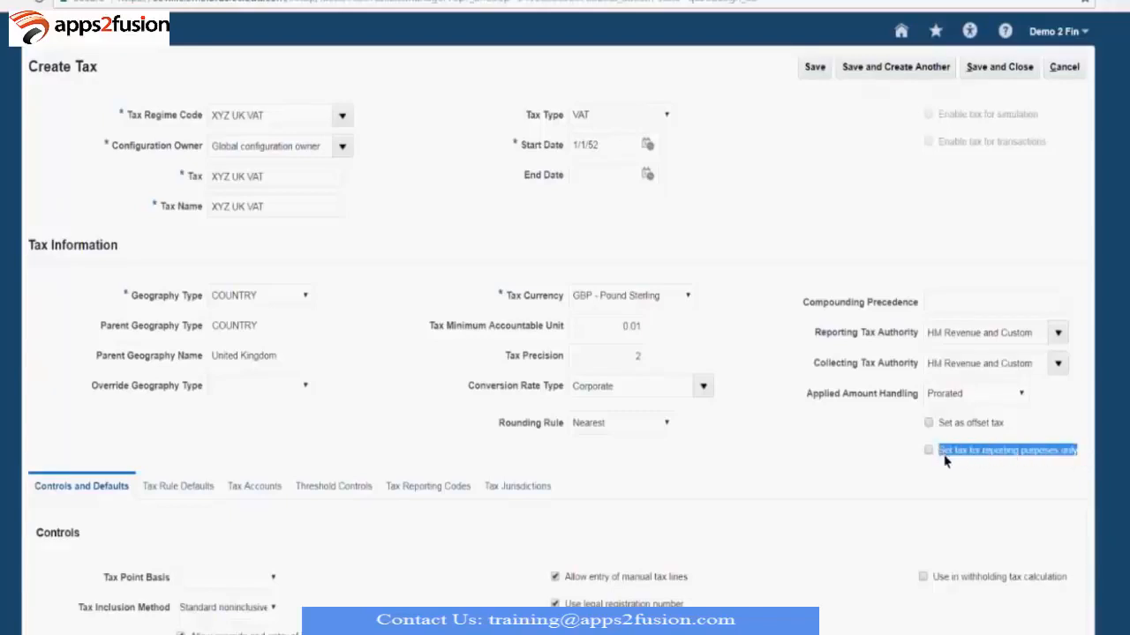
click(959, 481)
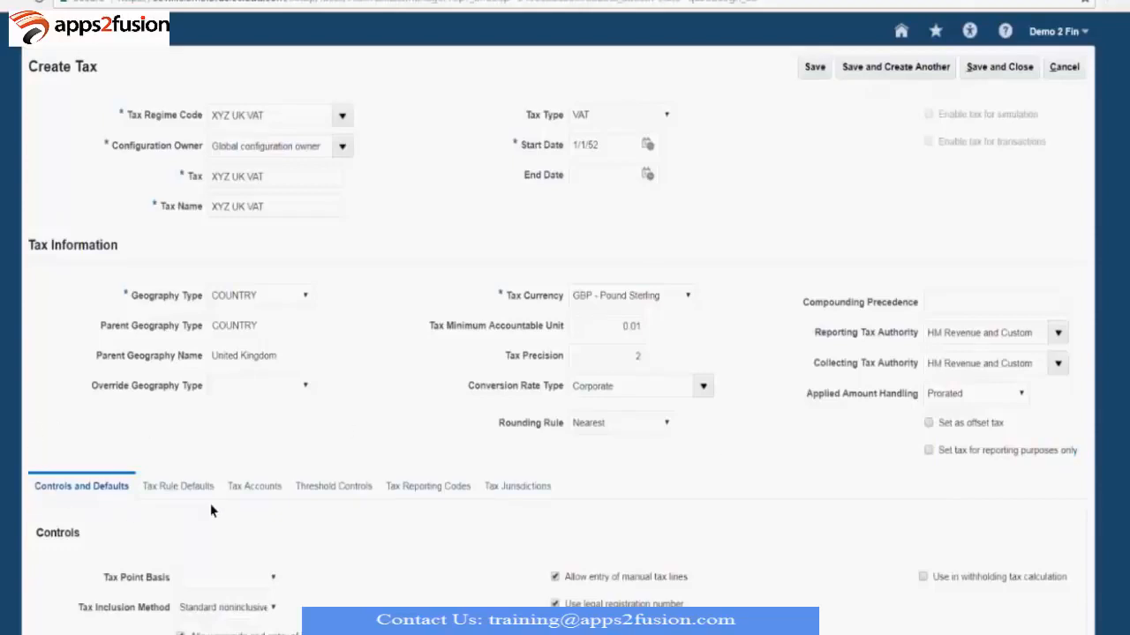
scroll(214, 512, down, 3)
scroll(229, 467, down, 1)
drag(1004, 256, 937, 257)
click(1065, 258)
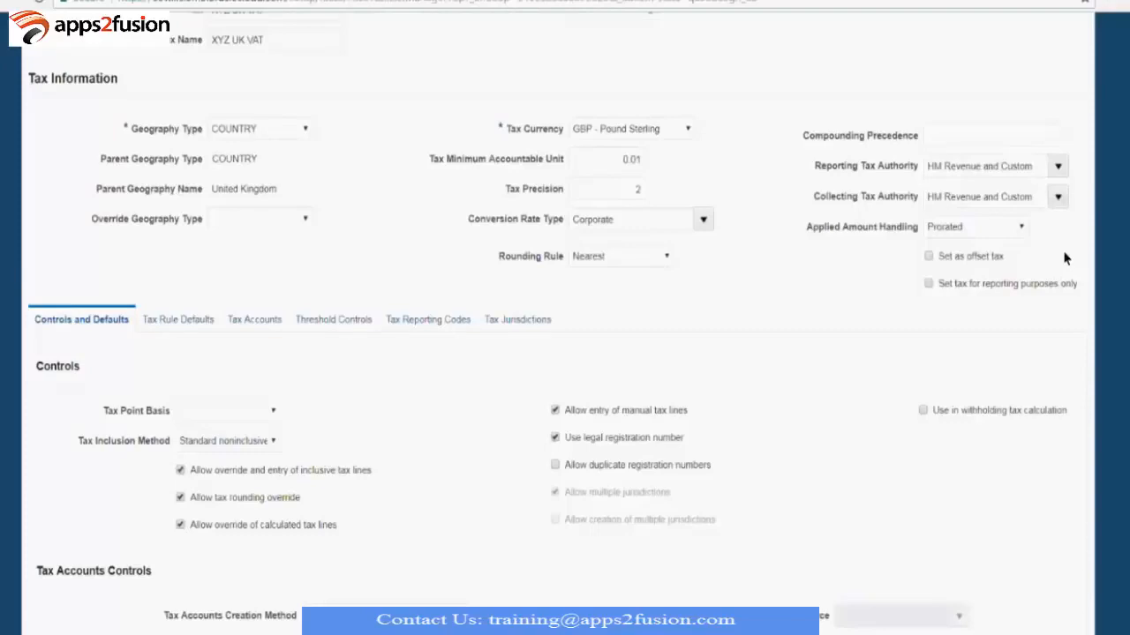
- Check the Create Tax heading and the tax name, and switch back to the Fusion Tax Training notes
scroll(236, 88, up, 2)
click(271, 211)
triple_click(271, 212)
click(473, 195)
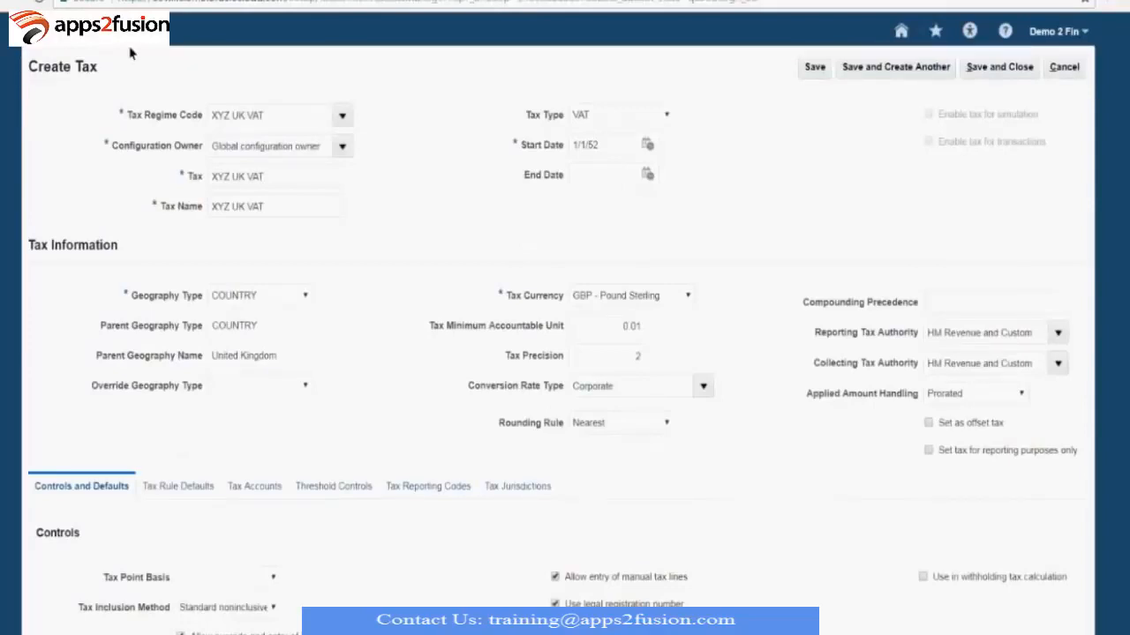
drag(122, 75, 31, 68)
click(168, 66)
drag(265, 207, 235, 213)
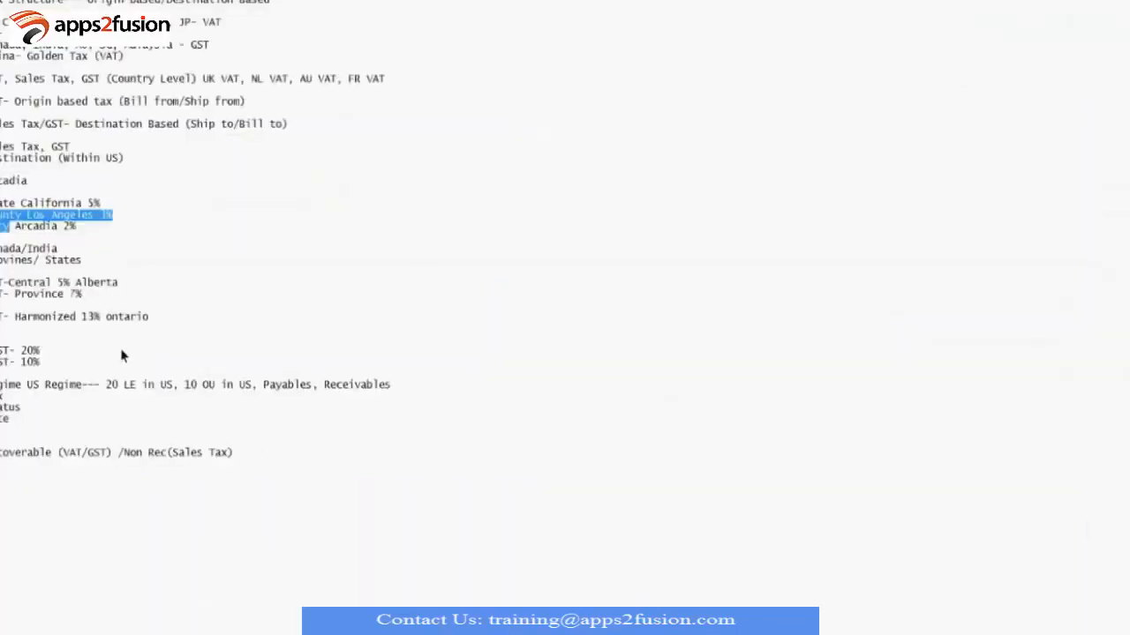
click(220, 259)
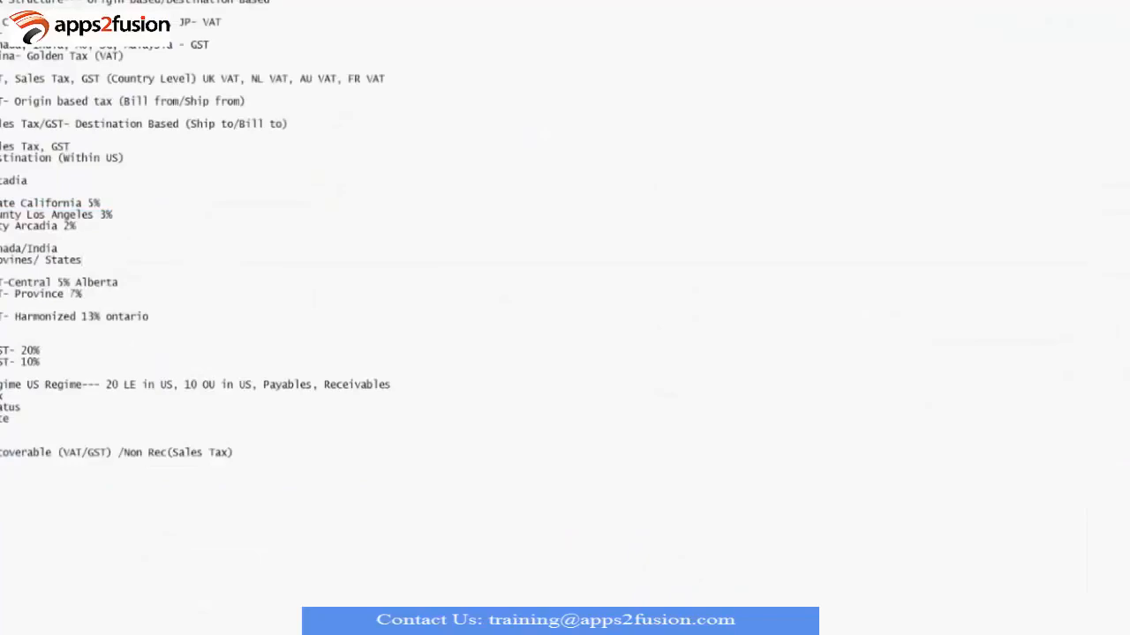
- Review the California state, Los Angeles county and Arcadia city tax lines in the training notes
drag(1, 202, 1, 227)
click(213, 243)
mouse_move(1, 205)
mouse_down()
mouse_move(16, 206)
mouse_move(1, 227)
mouse_up()
click(4, 207)
click(4, 228)
drag(1, 204, 7, 228)
click(411, 336)
- Switch back to the Create Tax page and check the Tax Name of the XYZ UK VAT tax
key(alt+Tab)
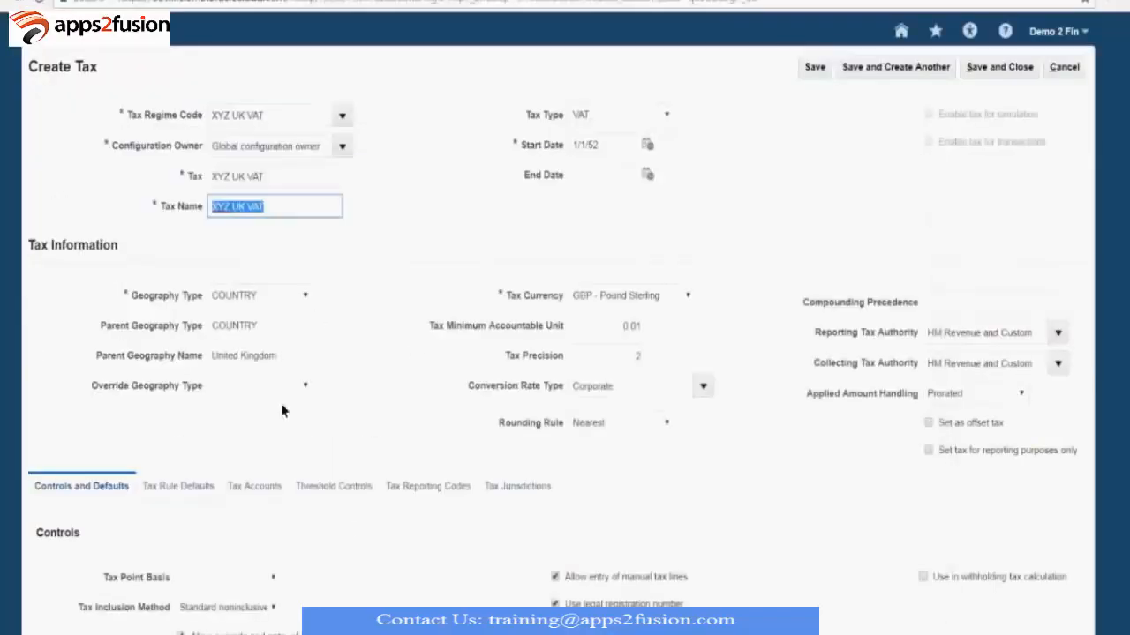
click(405, 220)
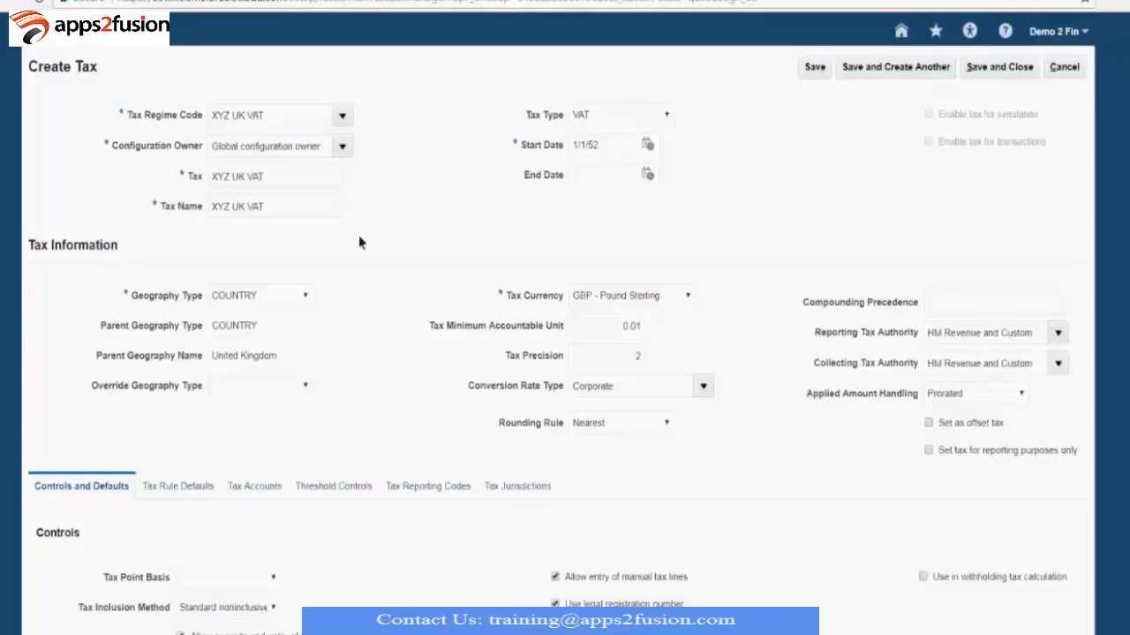
drag(265, 206, 157, 208)
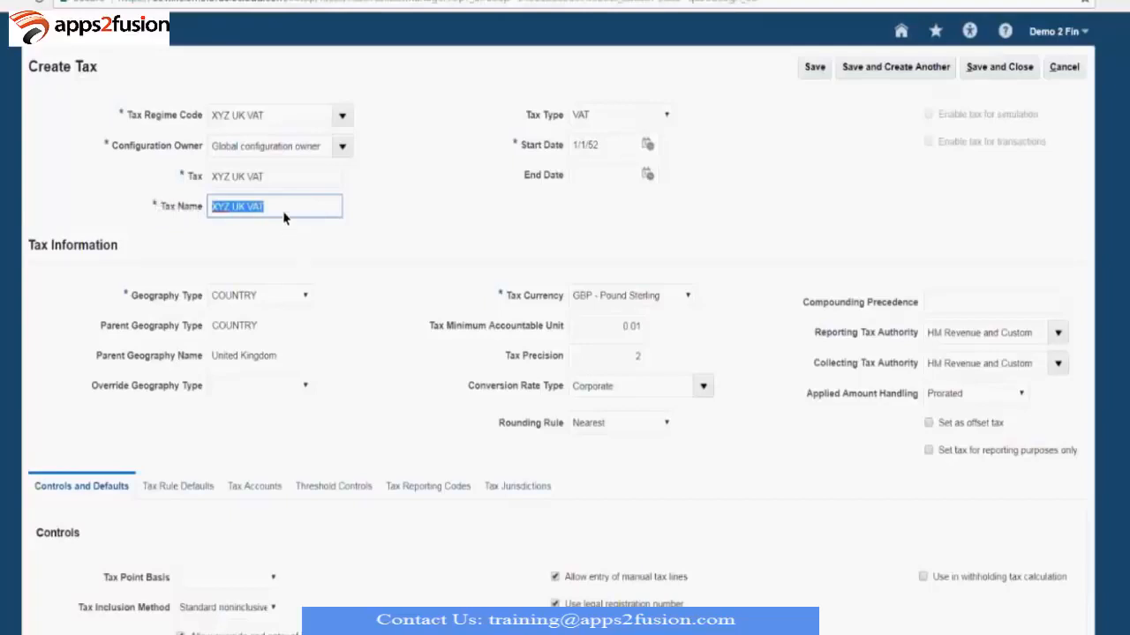
click(434, 159)
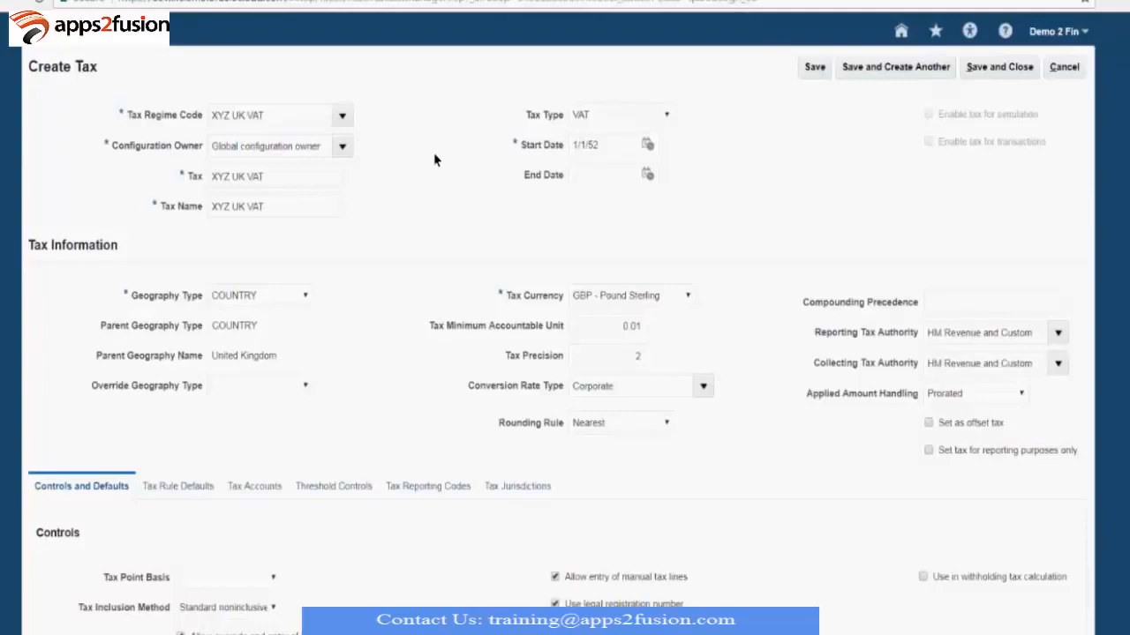
- Set the Tax Point Basis of the tax to Invoice in its Controls and Defaults
scroll(299, 327, down, 1)
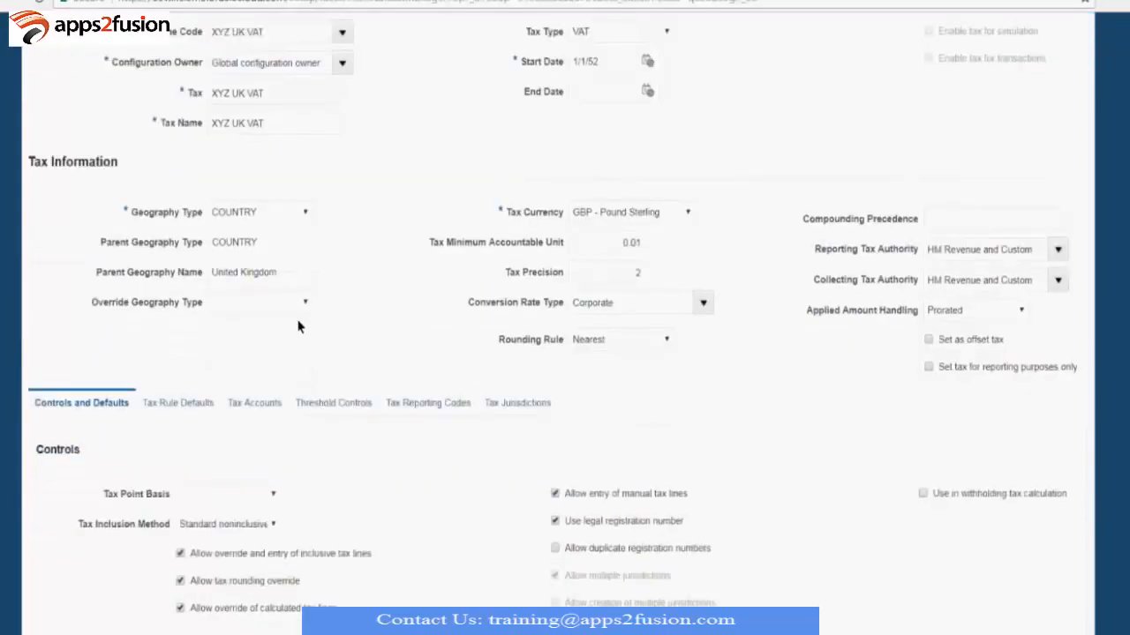
scroll(299, 328, down, 3)
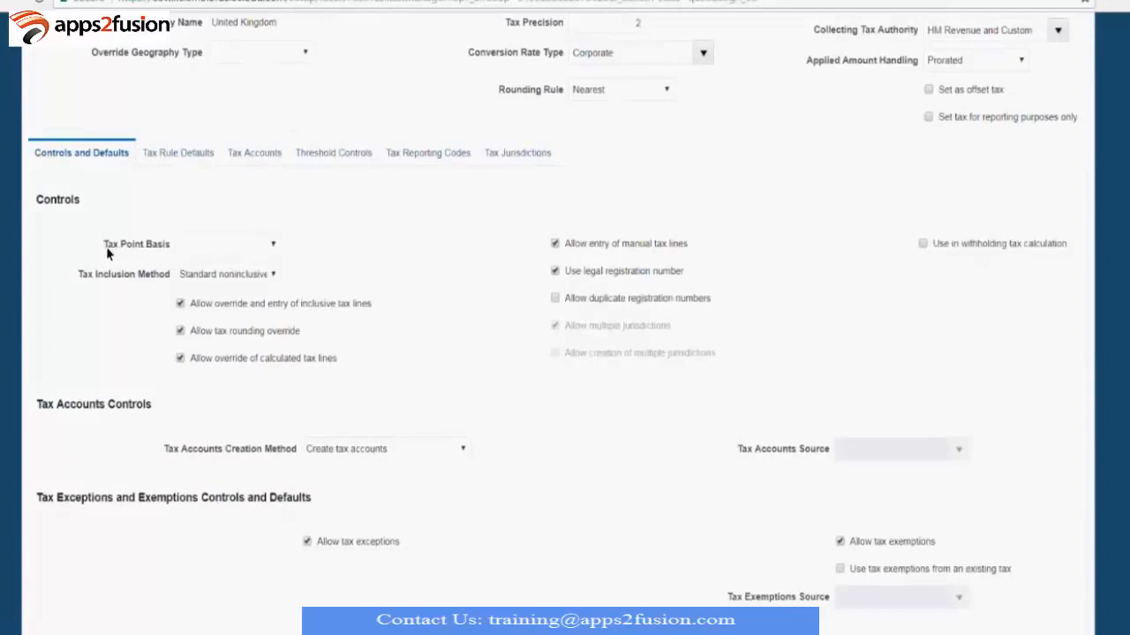
drag(103, 247, 172, 252)
drag(102, 249, 166, 250)
click(229, 247)
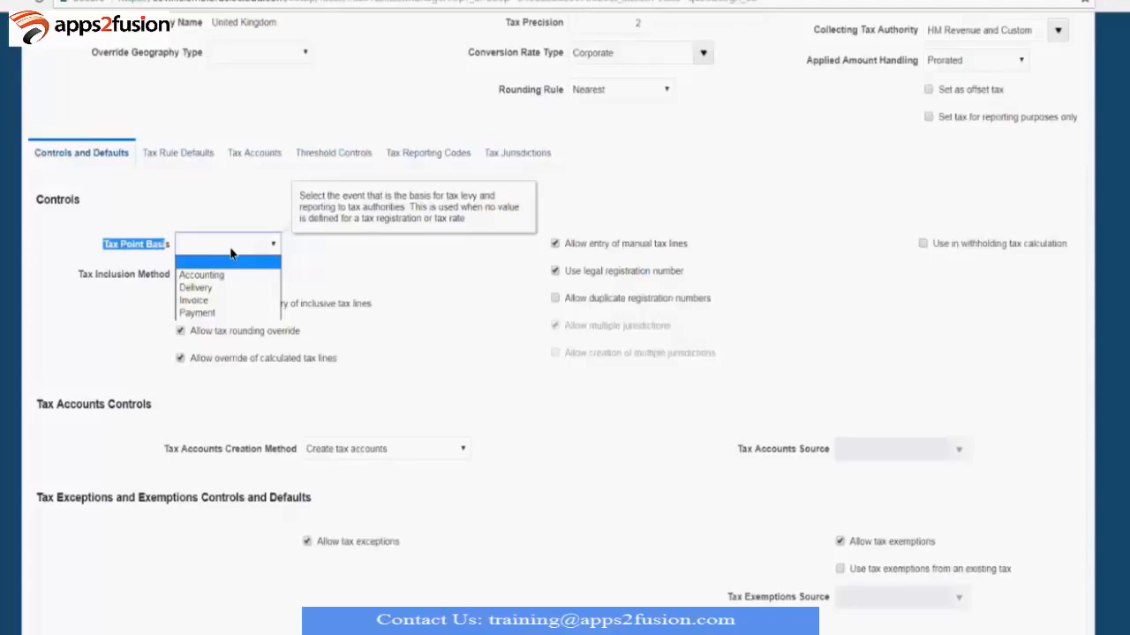
click(208, 302)
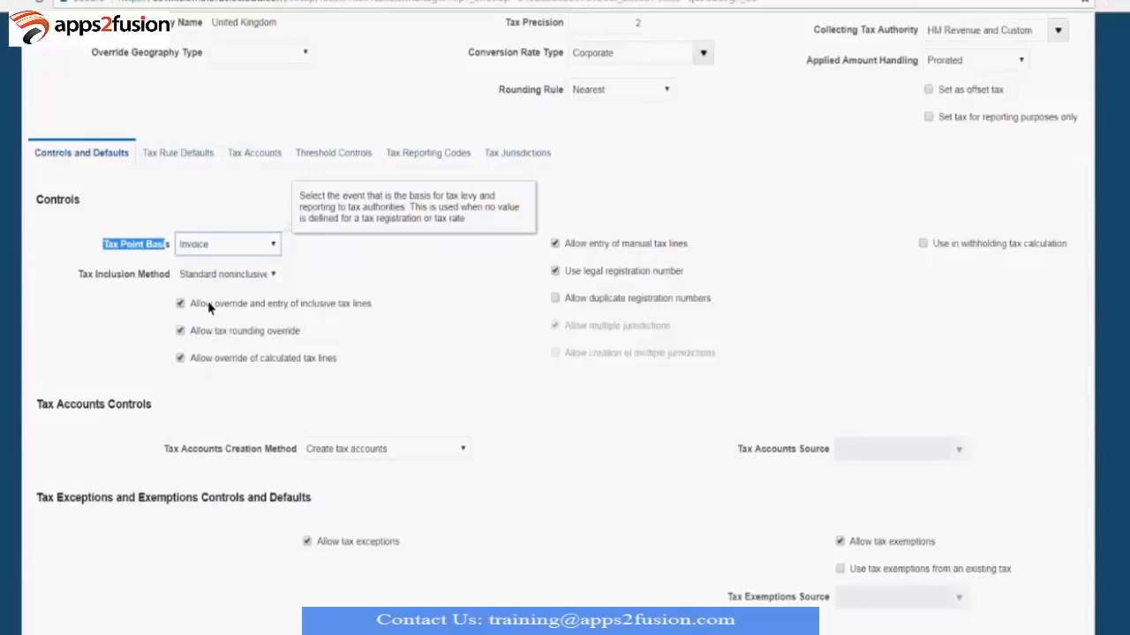
click(137, 203)
drag(102, 246, 146, 246)
click(358, 245)
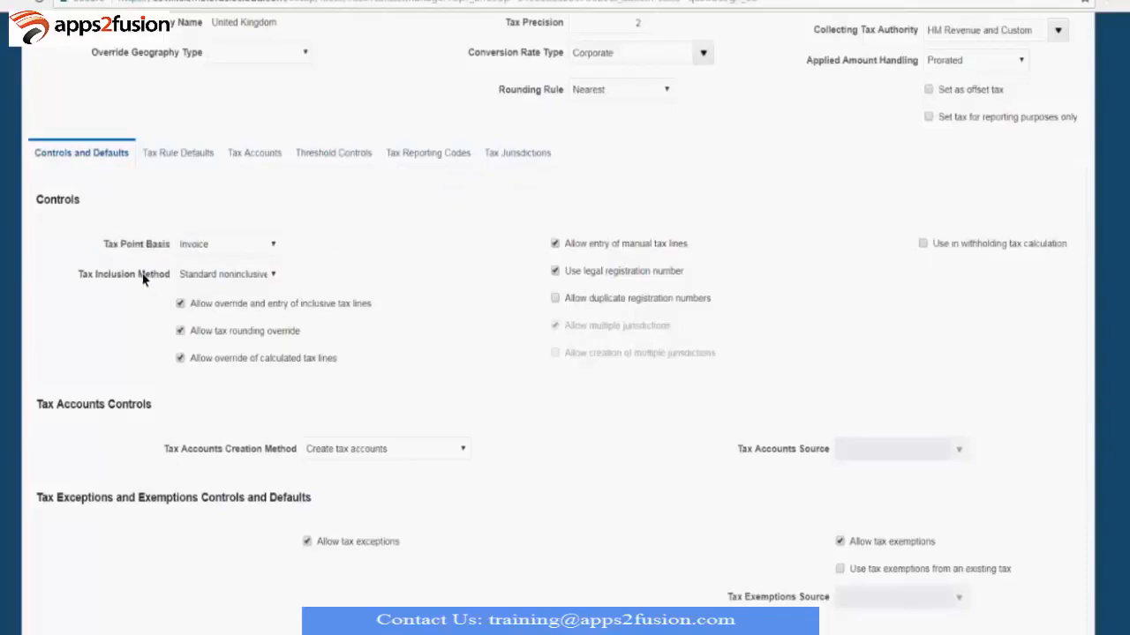
- Look at the Tax Inclusion Method setting and its available choices, keeping the current selection
drag(78, 274, 164, 282)
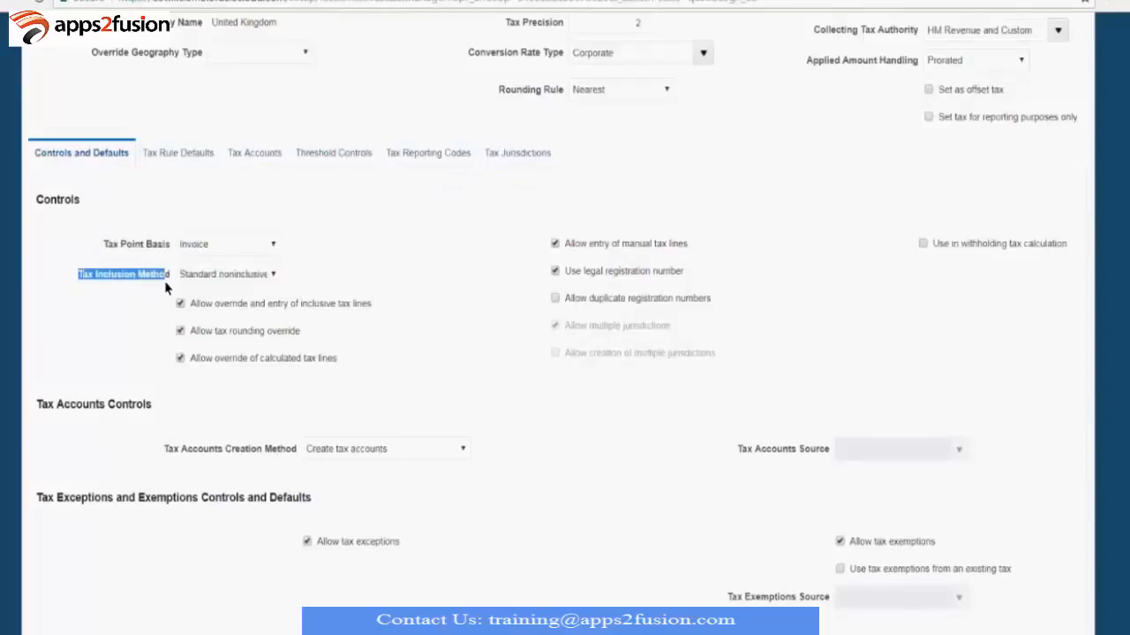
click(225, 275)
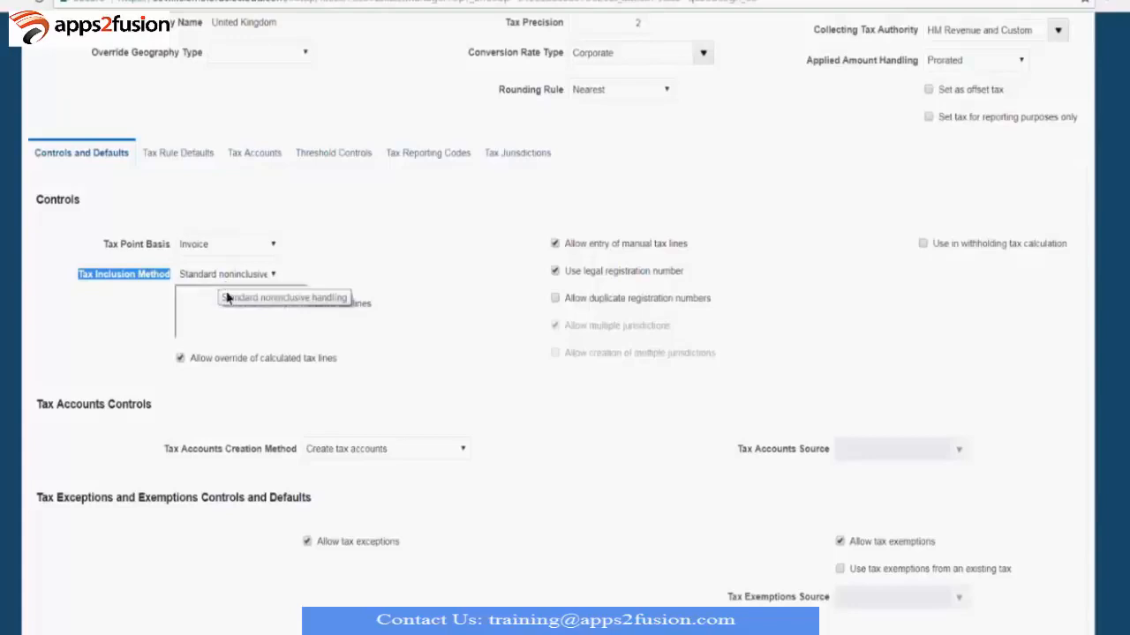
click(331, 253)
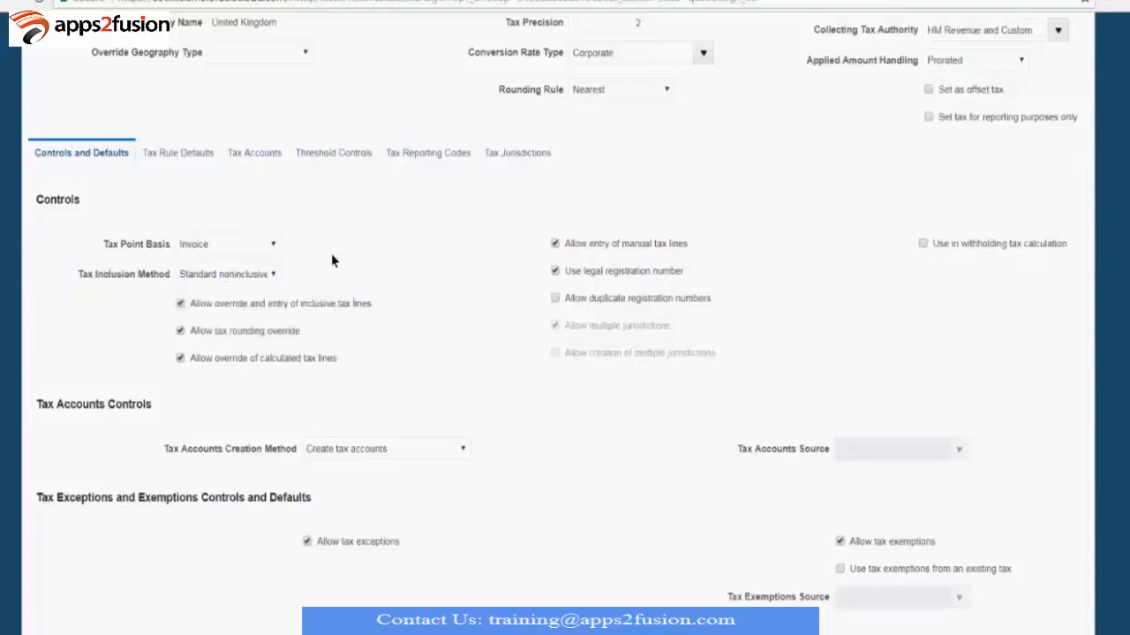
- Examine the override options for inclusive tax lines, tax rounding and calculated tax lines
drag(158, 305, 189, 304)
click(404, 308)
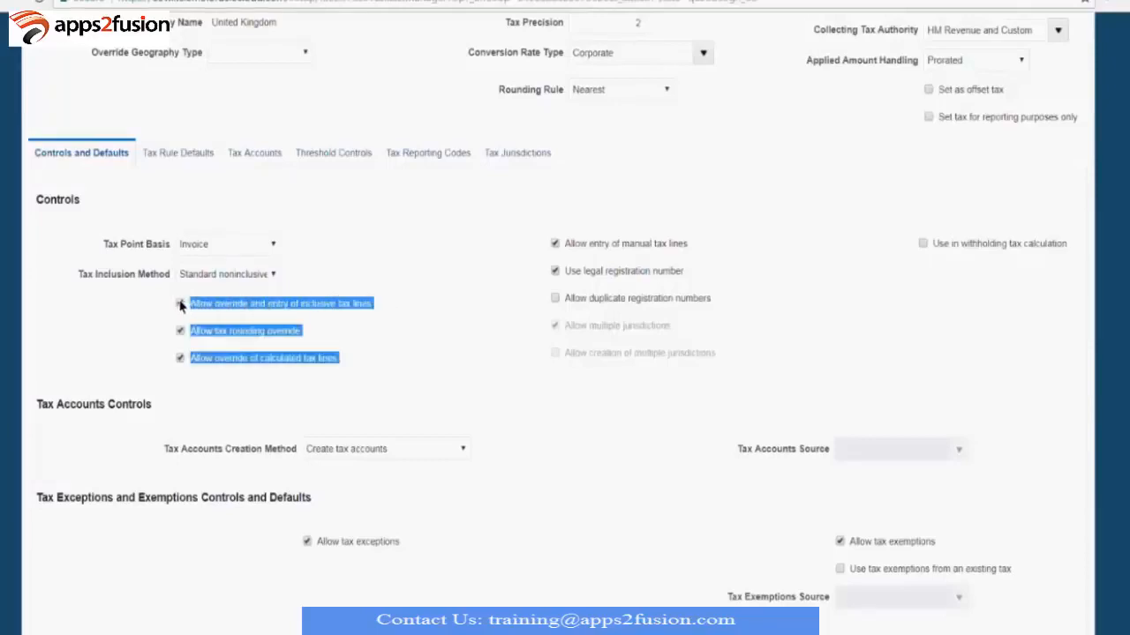
click(458, 357)
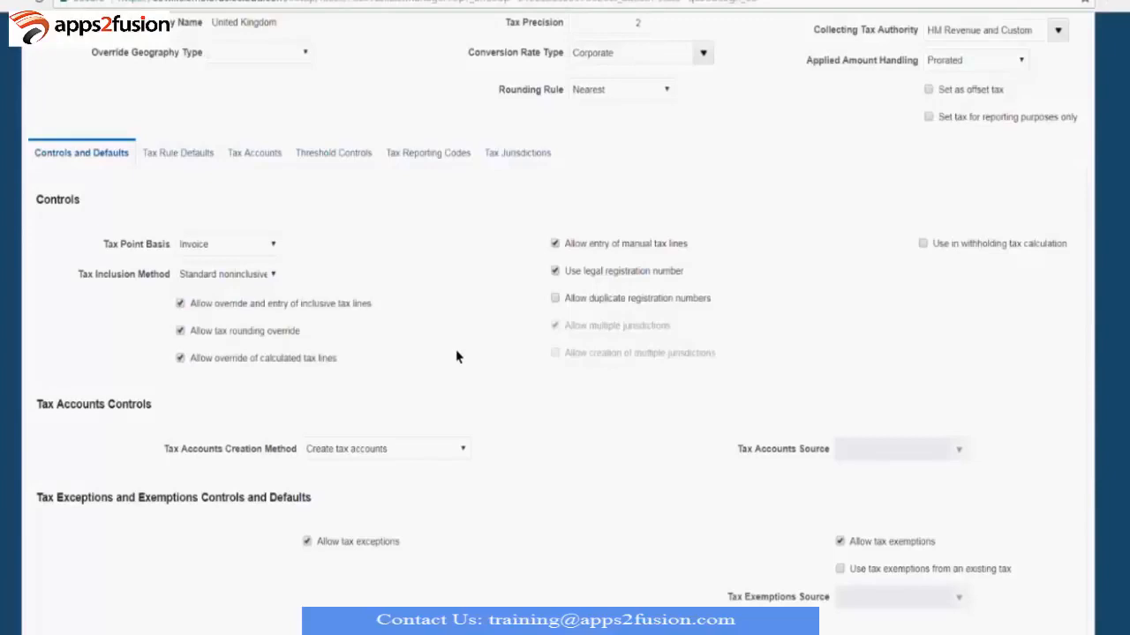
click(180, 303)
drag(191, 329, 305, 348)
click(383, 335)
drag(193, 358, 358, 369)
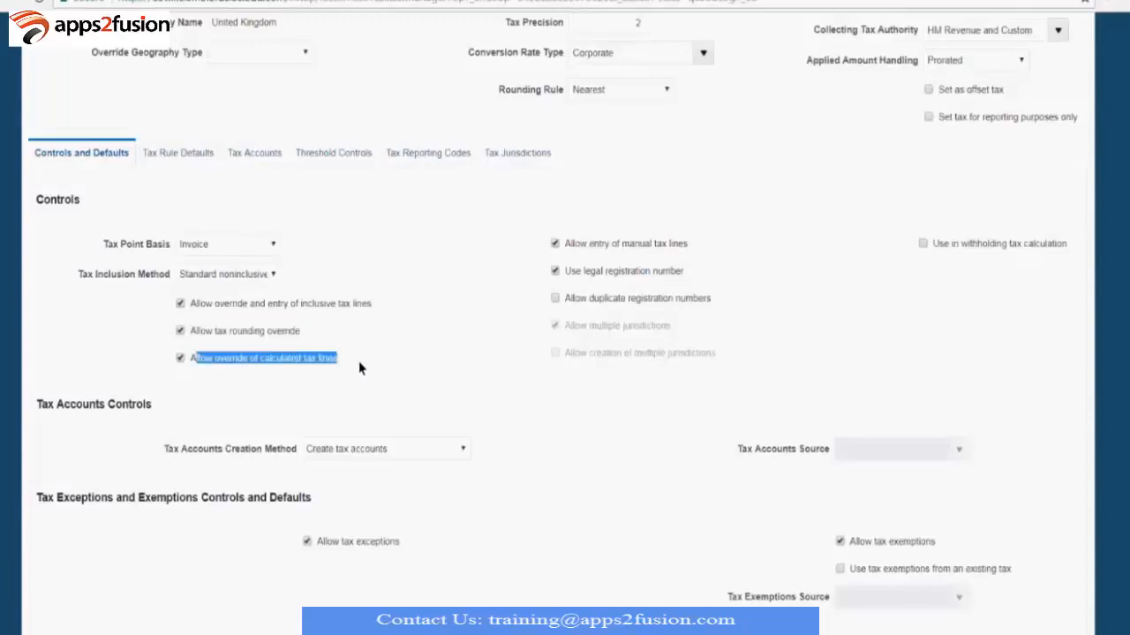
click(391, 364)
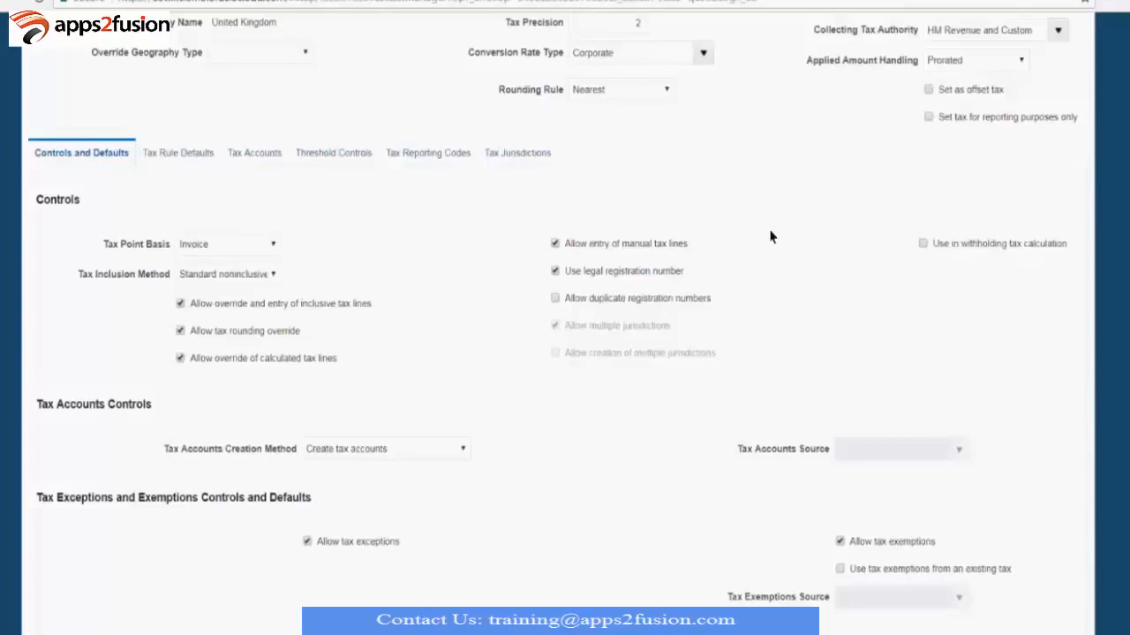
- Examine the Use legal registration number and Allow duplicate registration numbers options
drag(719, 354, 571, 269)
click(734, 229)
drag(537, 269, 712, 270)
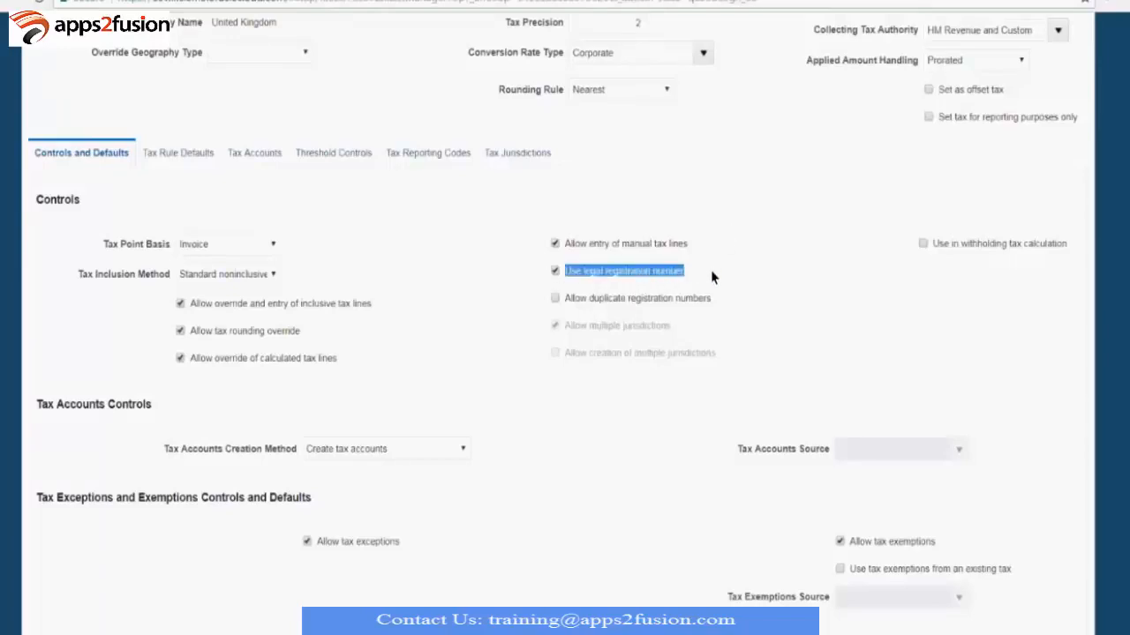
click(704, 278)
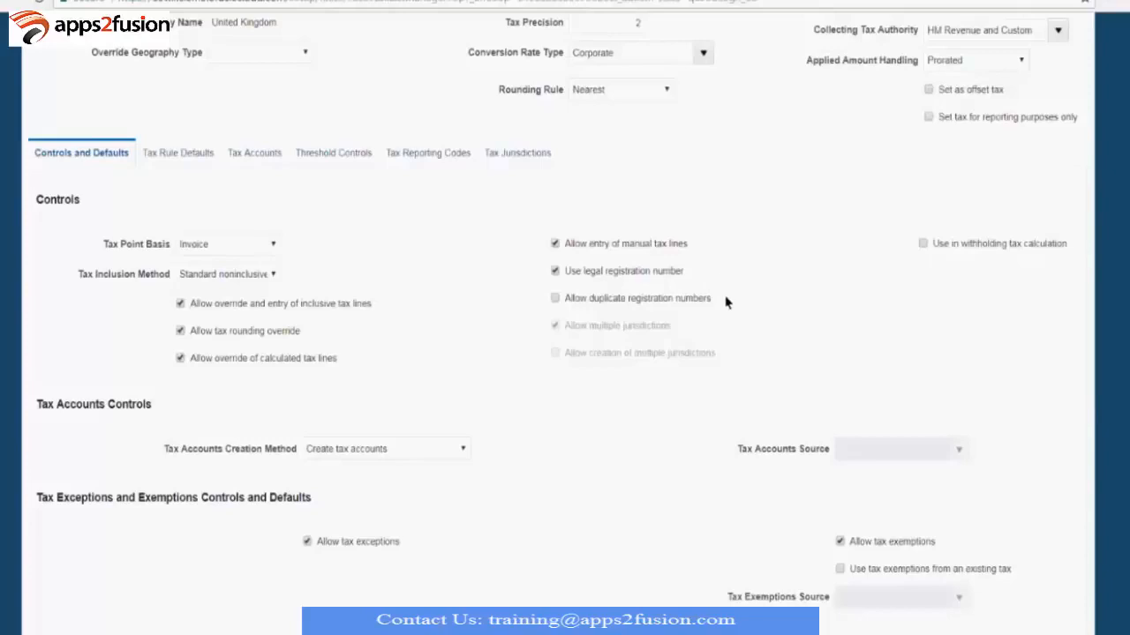
drag(727, 303, 556, 293)
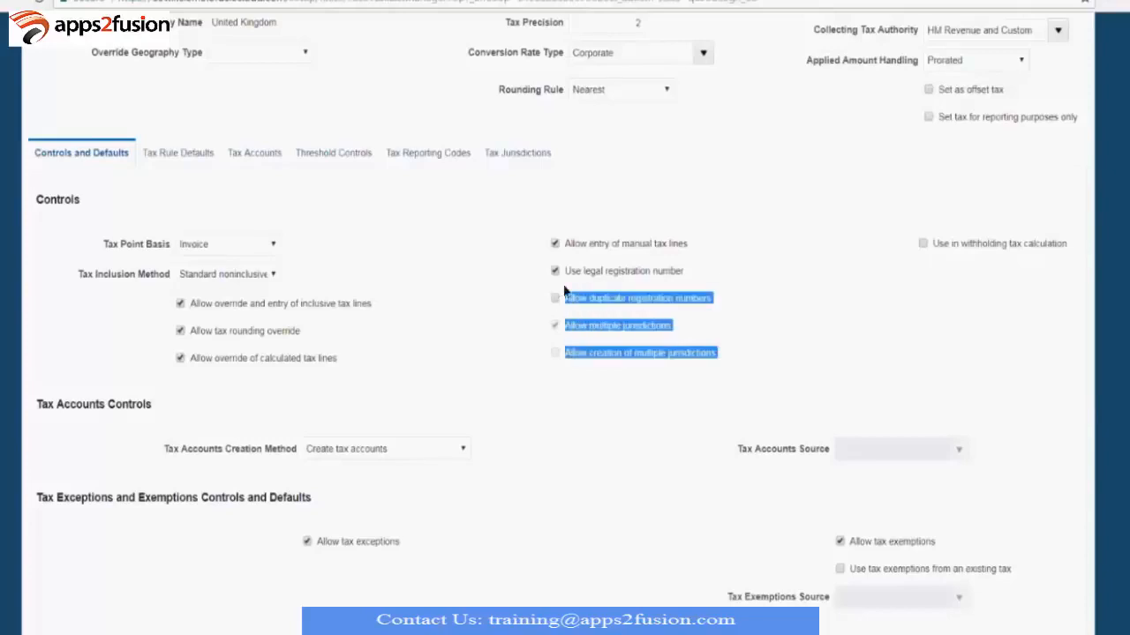
click(740, 271)
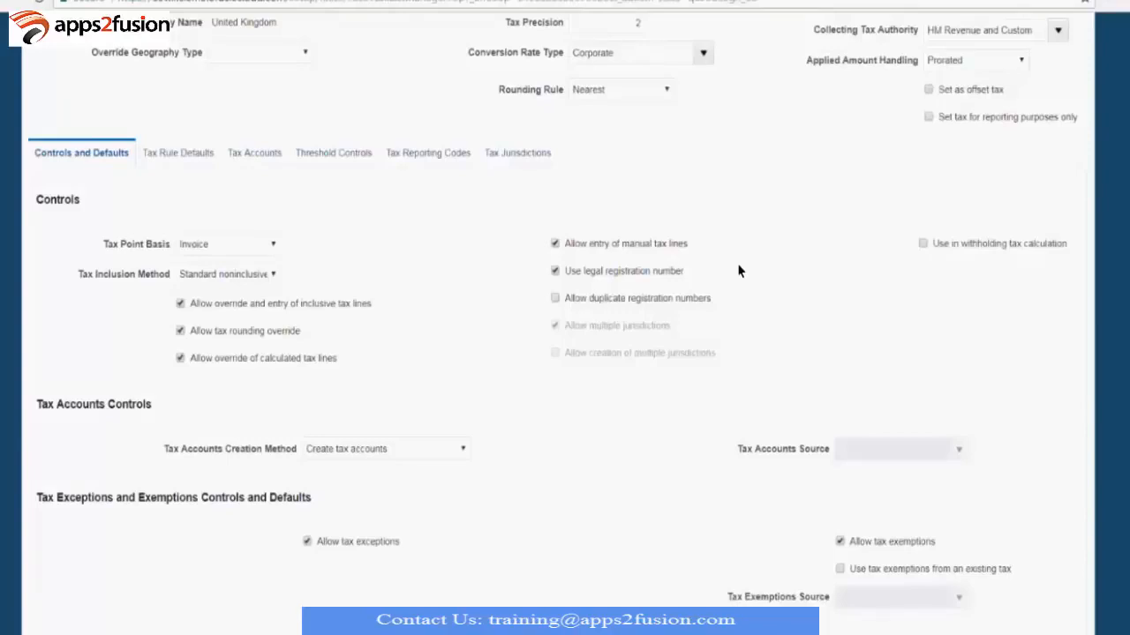
- Enable Allow duplicate registration numbers and look over the two multiple jurisdictions options
click(685, 300)
drag(563, 324, 716, 336)
click(716, 337)
drag(723, 356, 556, 351)
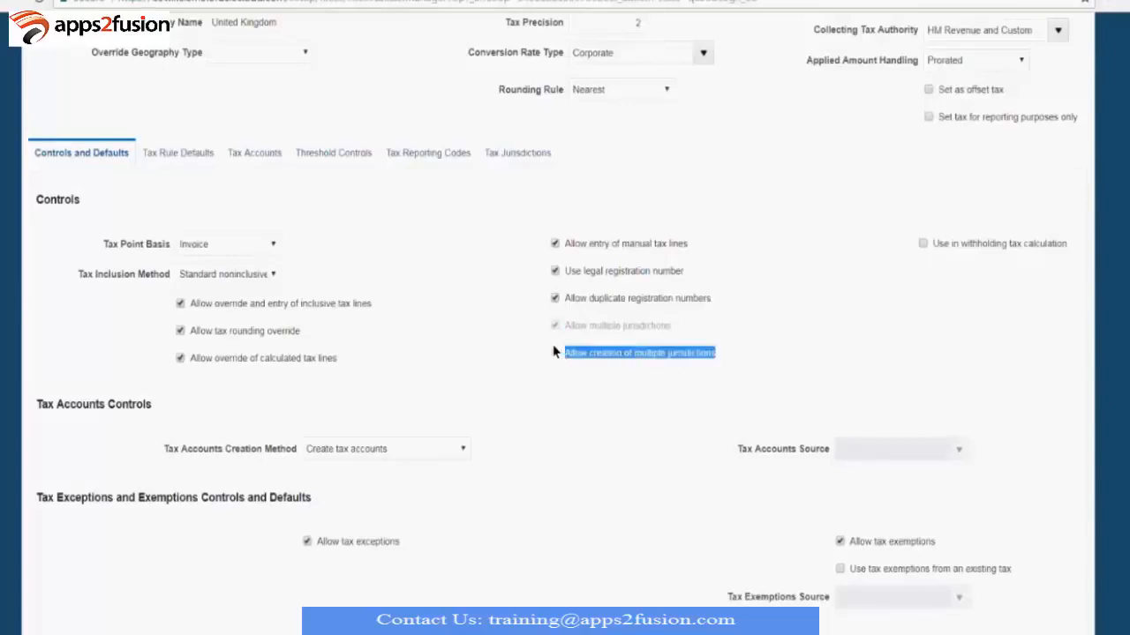
click(883, 346)
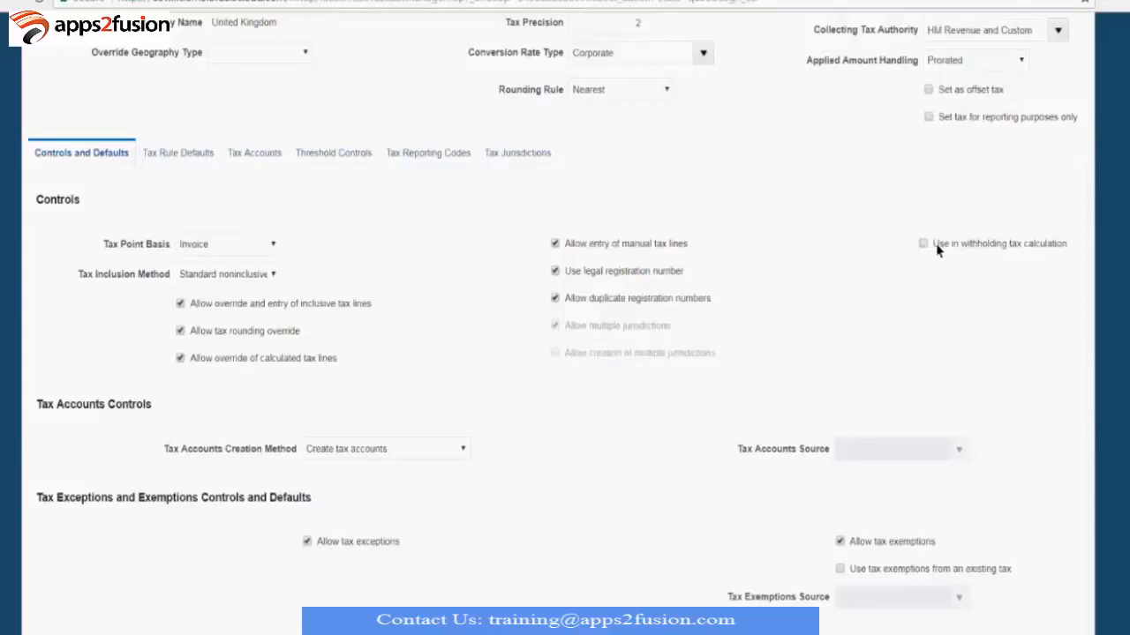
- Examine the Use in withholding tax calculation option
drag(932, 245, 1064, 247)
click(1044, 292)
mouse_move(920, 251)
- Review the Tax Accounts Controls and the creation method choices, keeping Create tax accounts selected
scroll(433, 369, down, 1)
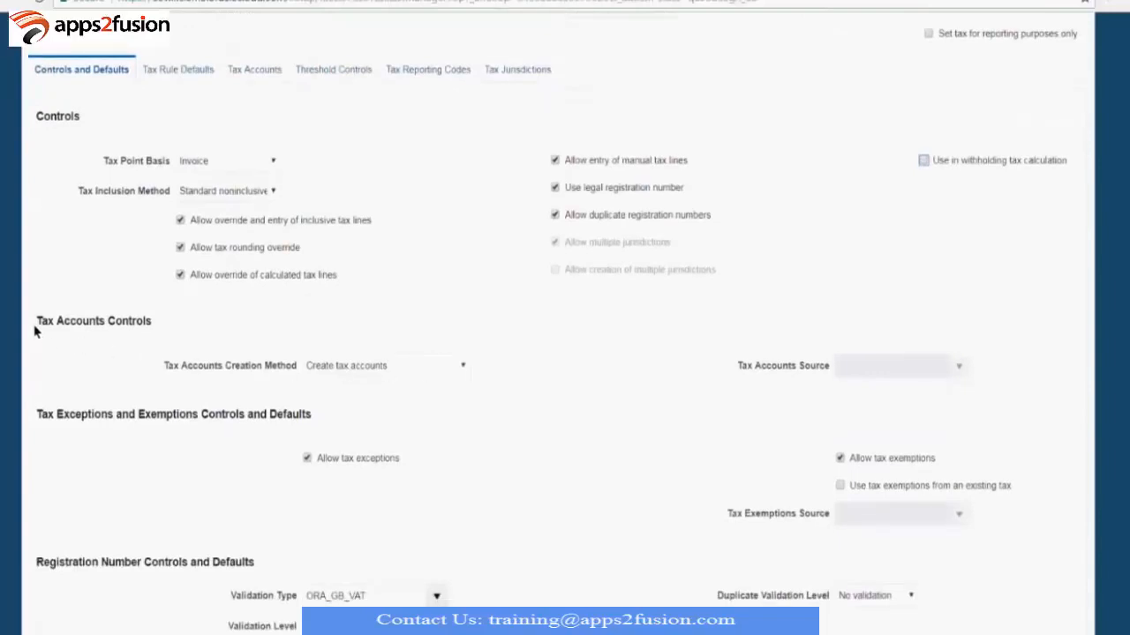
drag(36, 321, 163, 323)
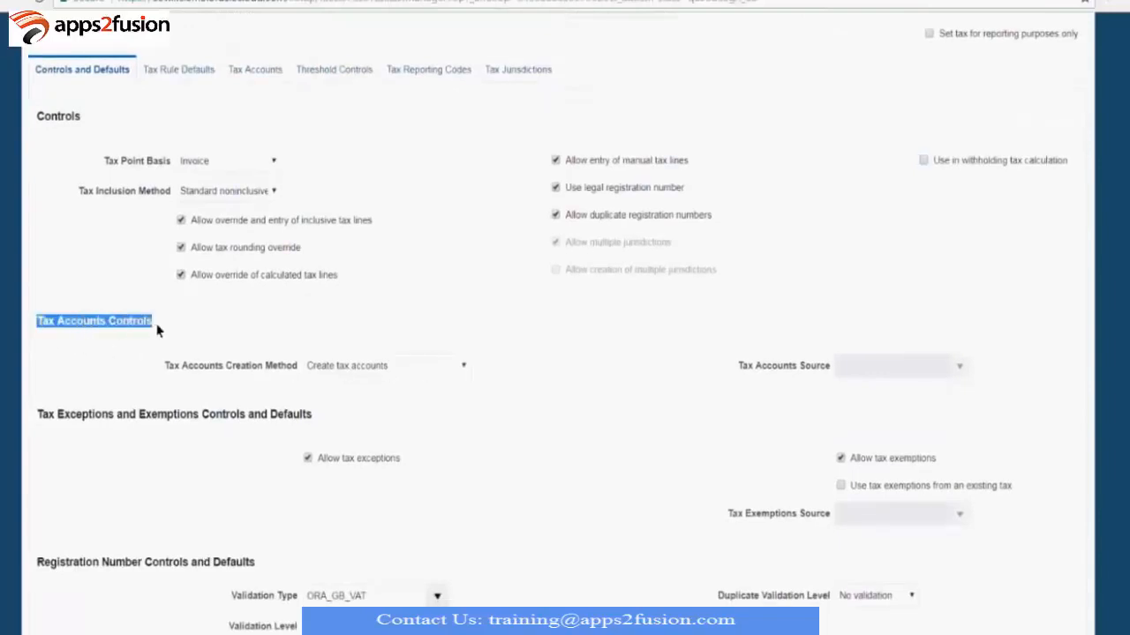
click(212, 321)
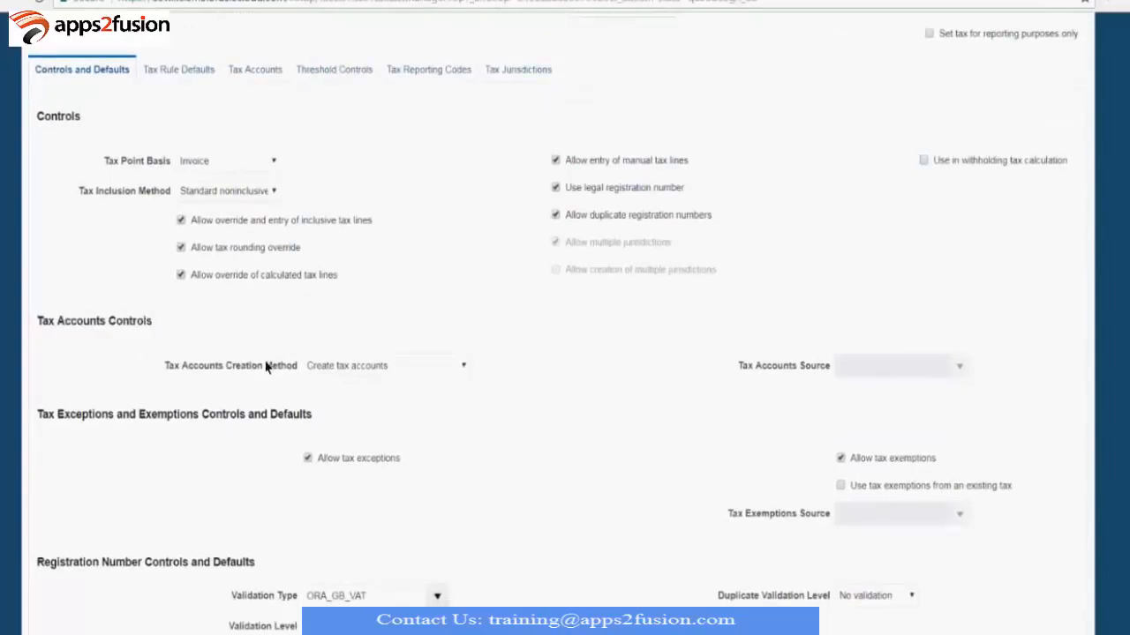
click(341, 371)
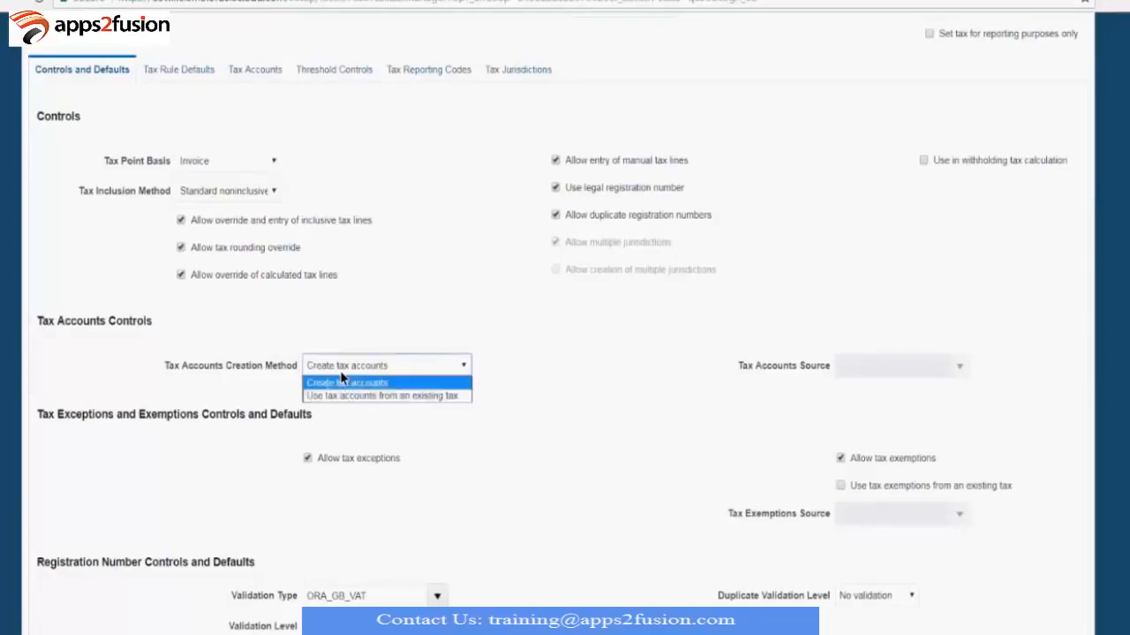
click(343, 381)
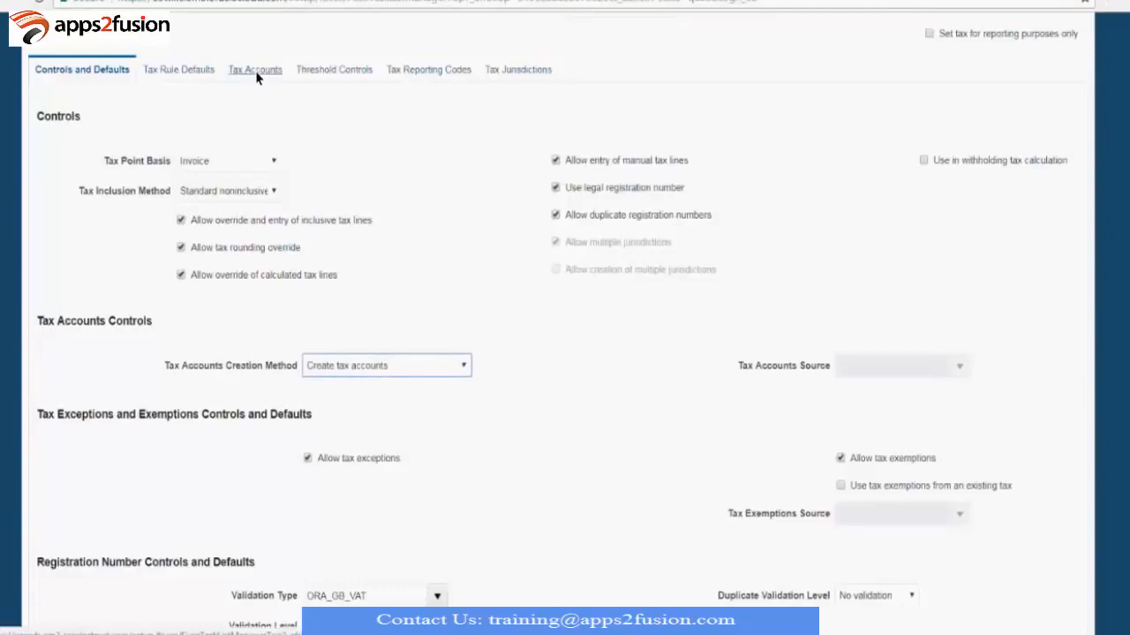
- Try the Use tax accounts from an existing tax method, view the Tax Accounts Source choices, and restore Create tax accounts
click(421, 367)
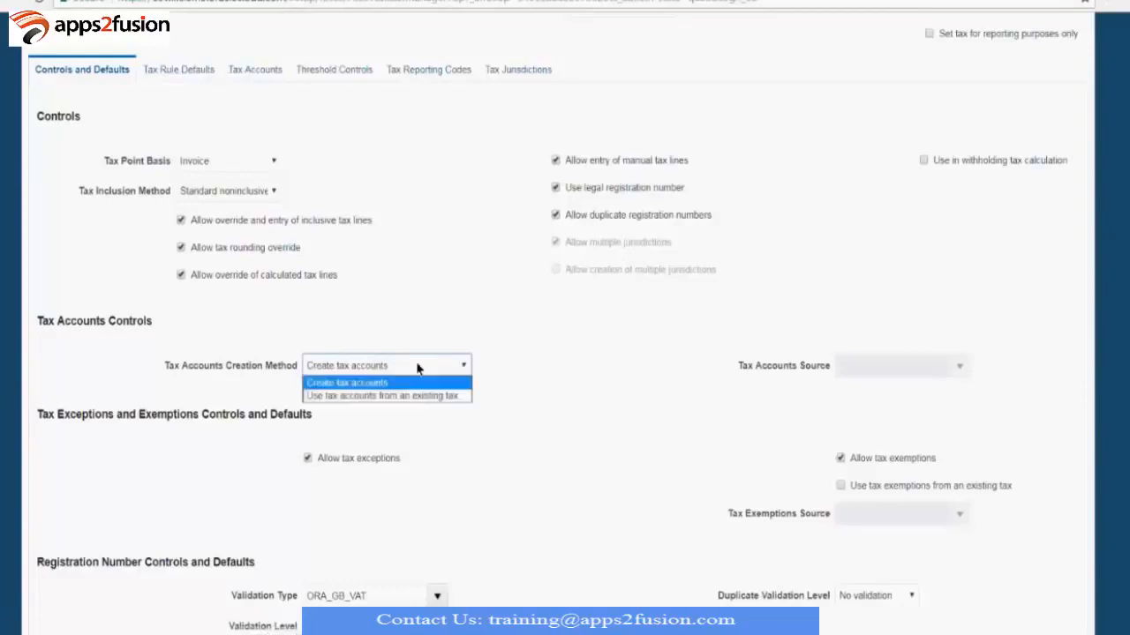
click(422, 397)
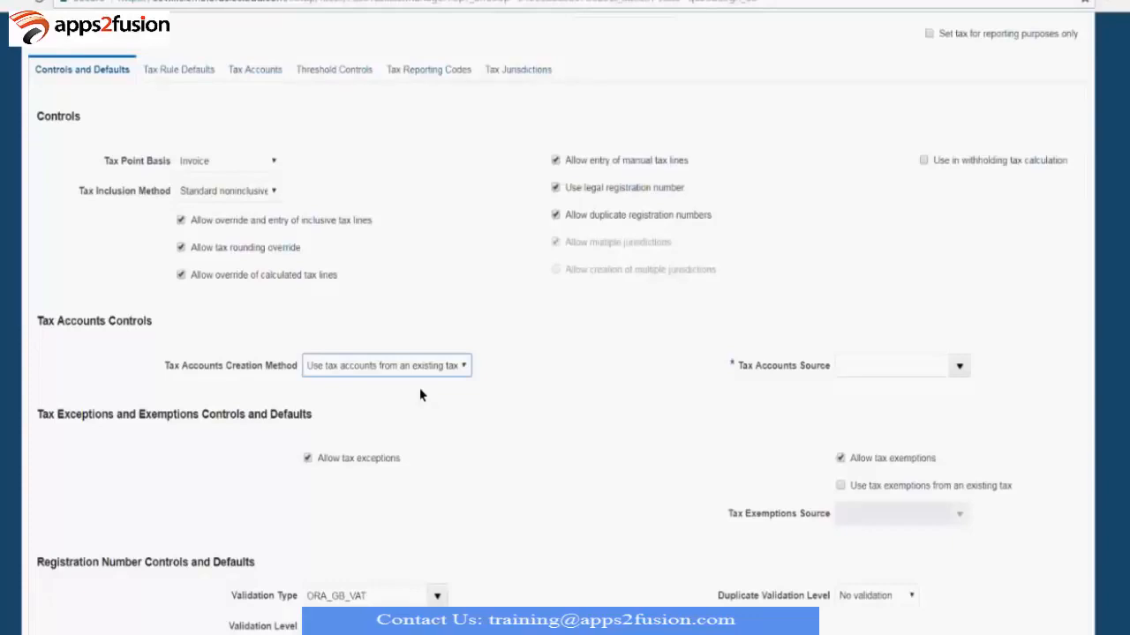
click(960, 367)
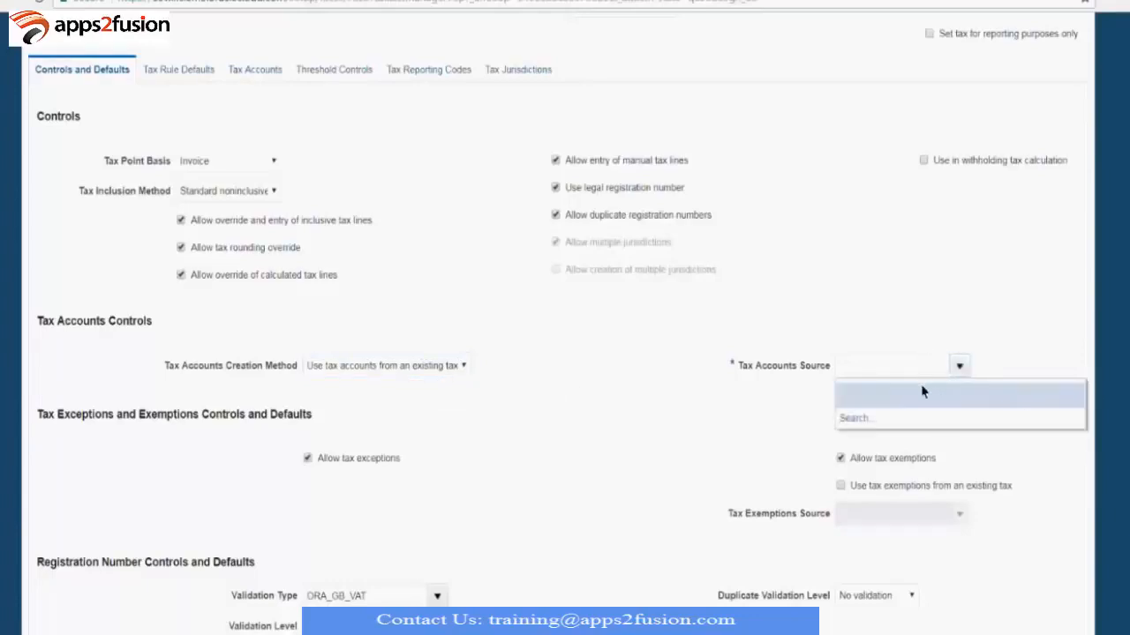
click(430, 369)
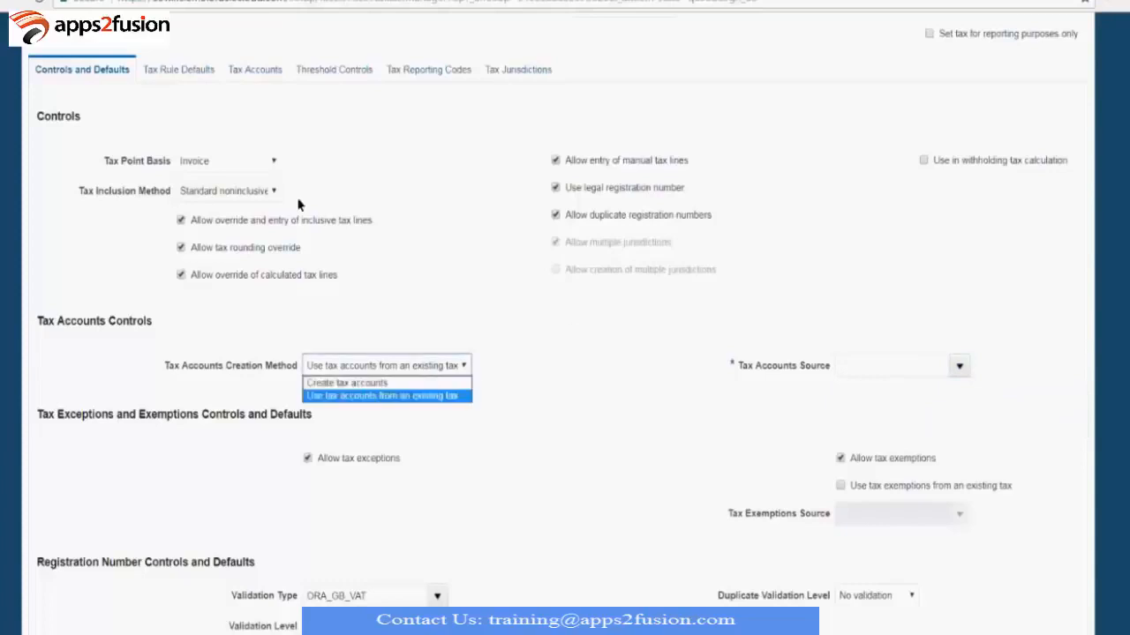
click(399, 383)
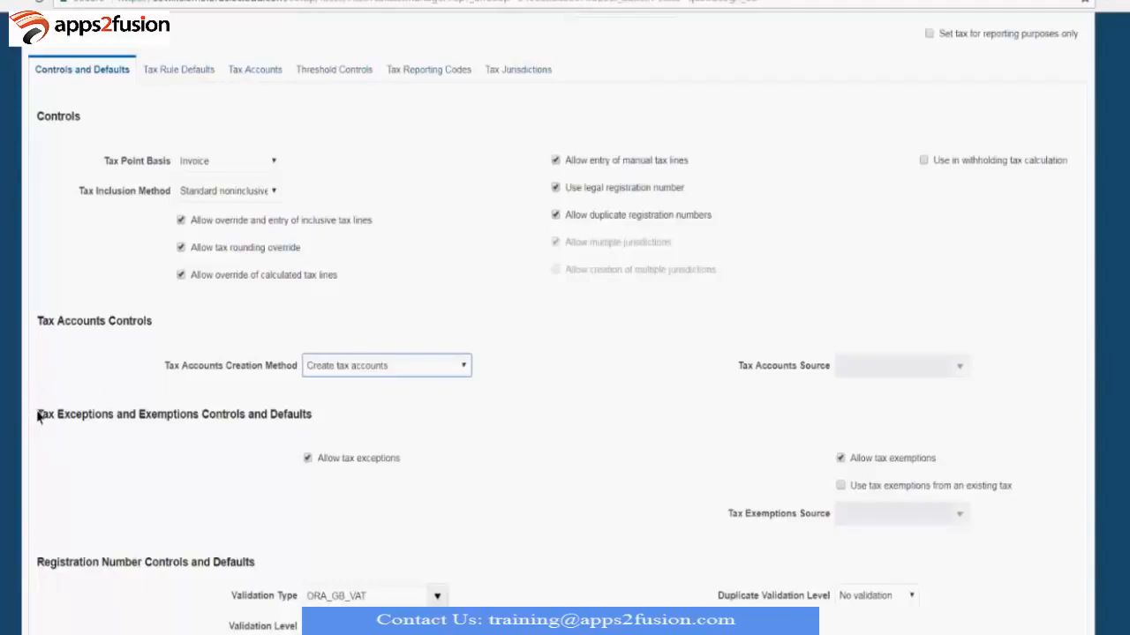
- Look at the Tax Exceptions and Exemptions heading and recheck the Tax Accounts Creation Method choices, keeping Create tax accounts
drag(41, 421, 323, 433)
click(344, 429)
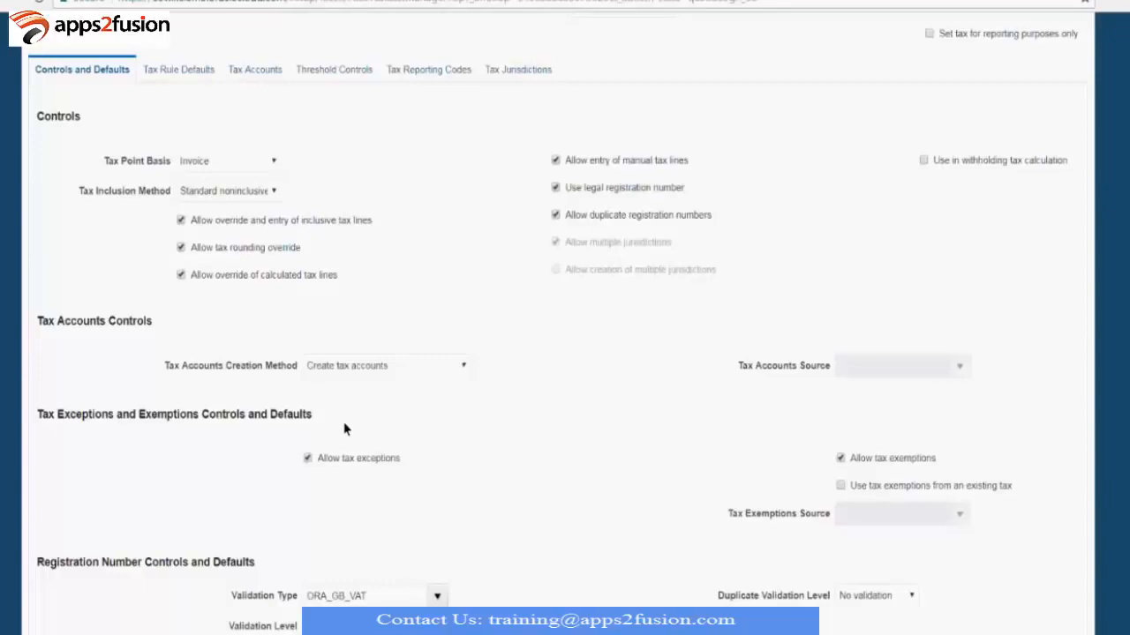
click(374, 369)
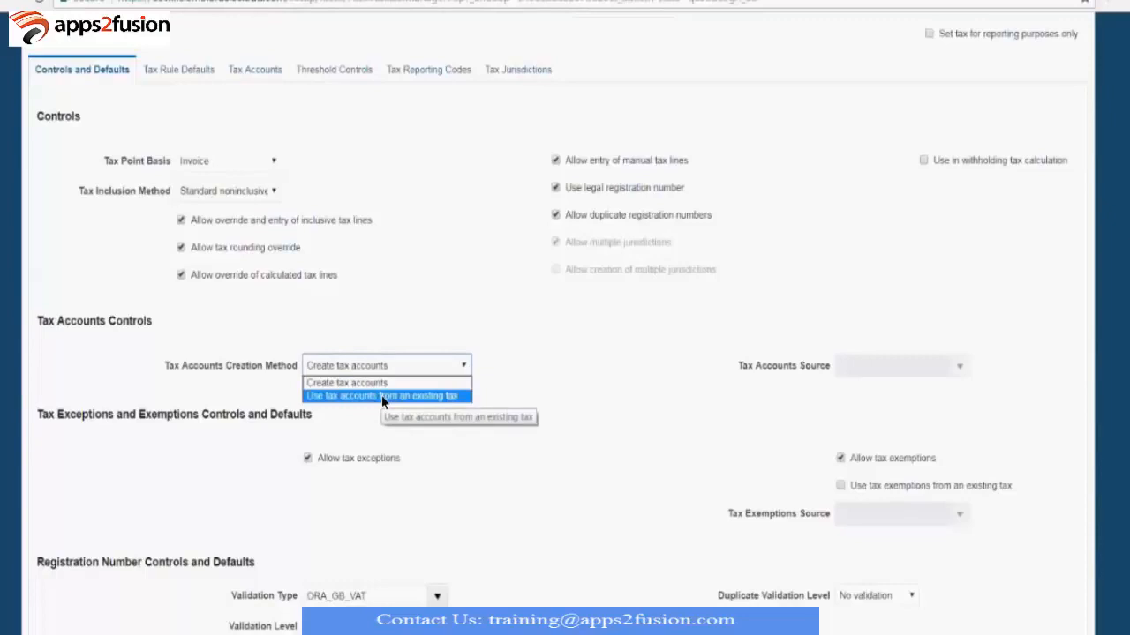
click(382, 382)
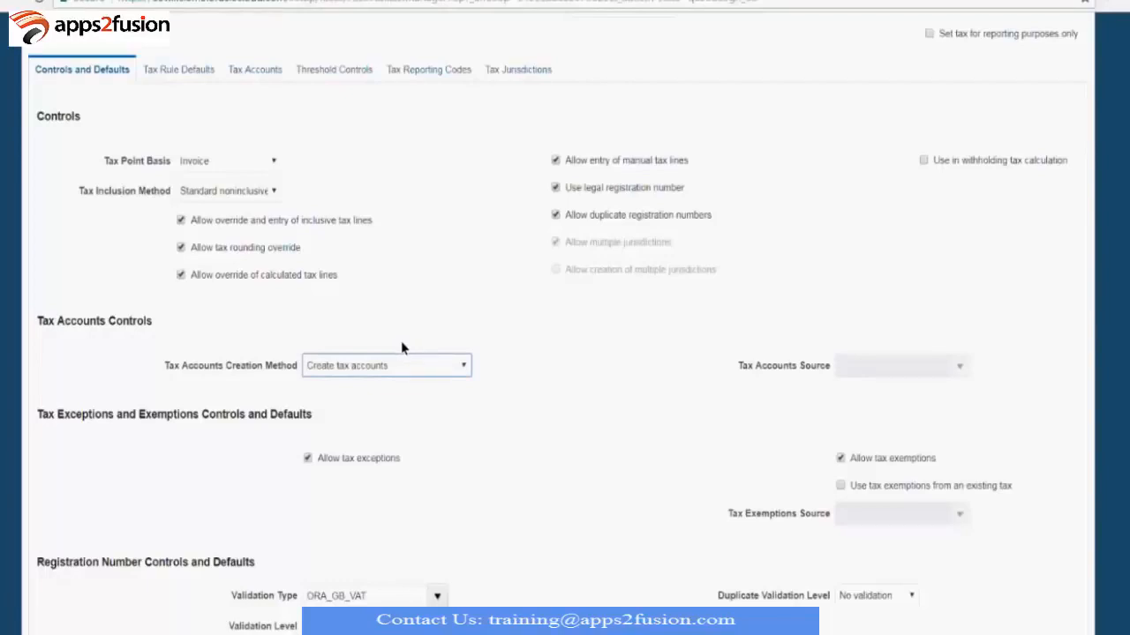
- Review the Tax Accounts Controls heading and the Tax Exceptions and Exemptions Controls and Defaults heading
scroll(371, 370, down, 1)
scroll(339, 338, up, 1)
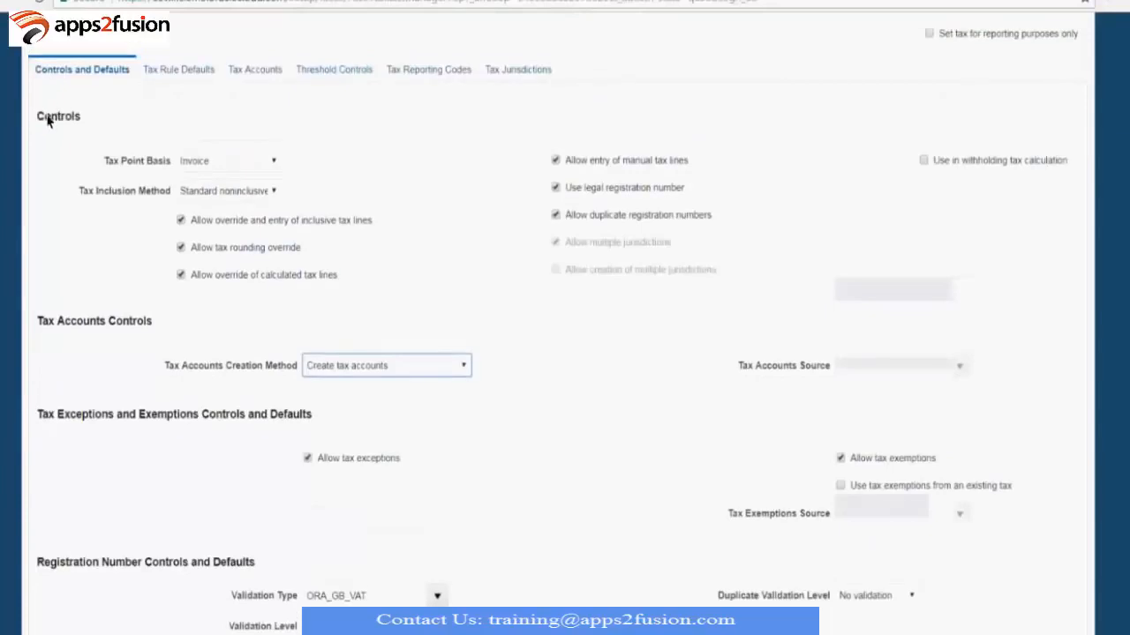
drag(39, 322, 176, 324)
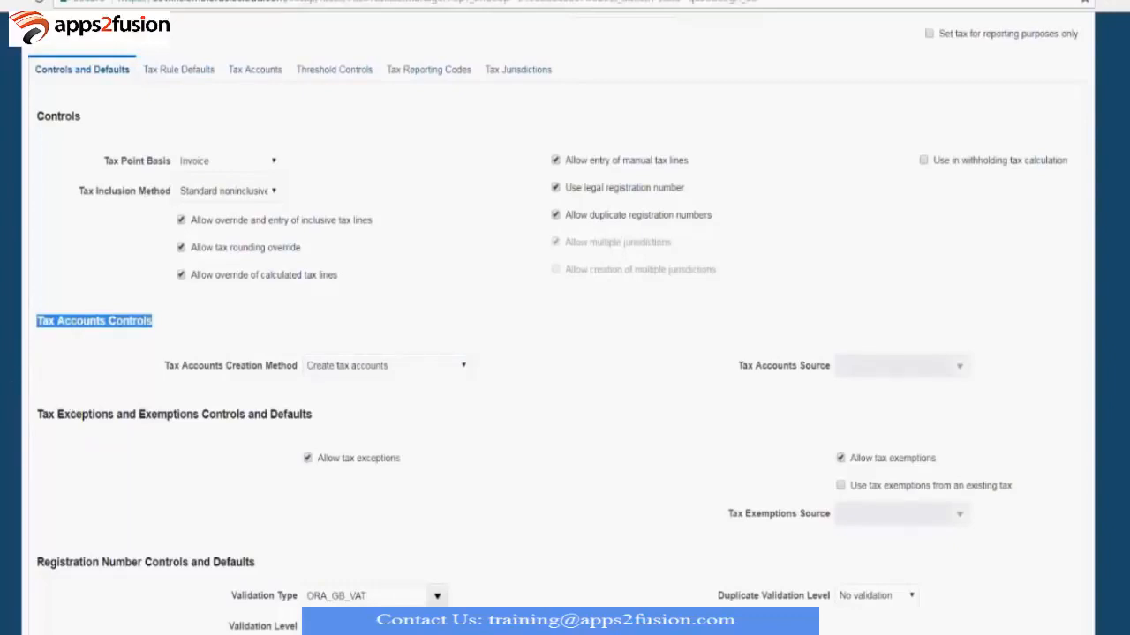
click(42, 418)
drag(42, 419, 202, 425)
click(159, 457)
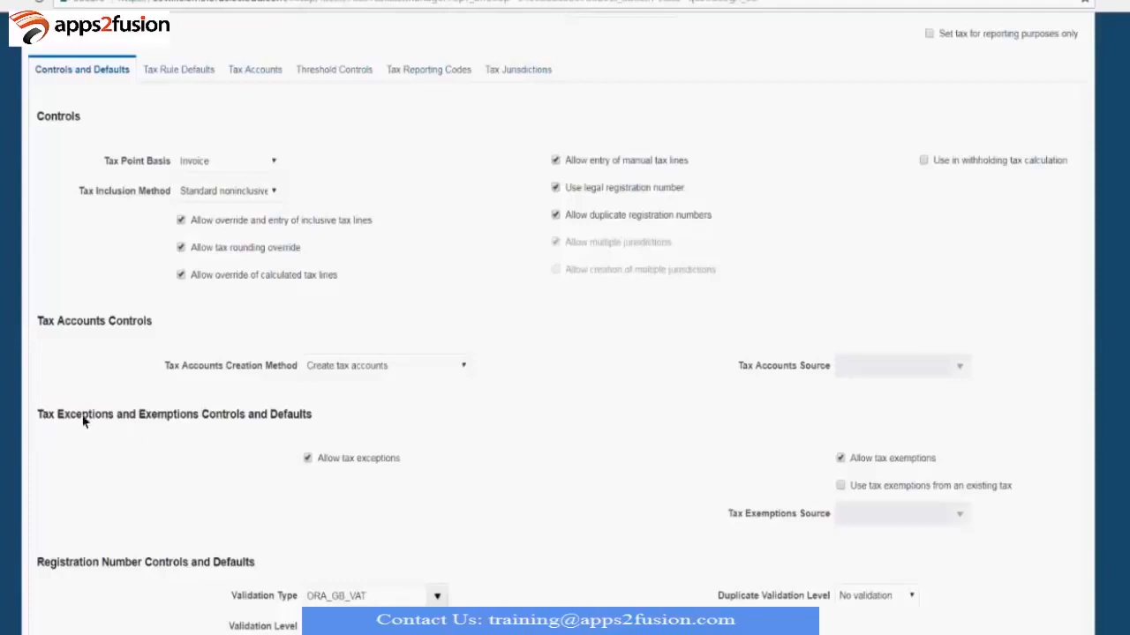
double_click(60, 419)
mouse_move(143, 419)
mouse_down()
mouse_move(199, 433)
mouse_move(142, 413)
mouse_up()
click(198, 427)
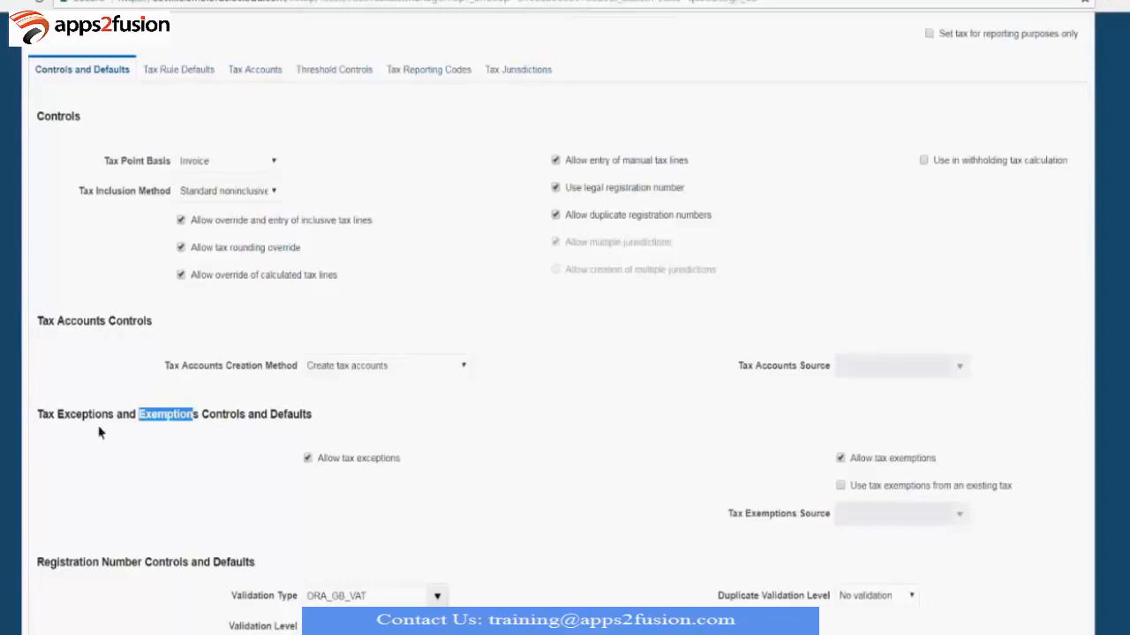
- Review the tax exceptions and exemptions options, trying Use tax exemptions from an existing tax and turning it off again
drag(58, 414, 197, 421)
drag(357, 461, 410, 459)
click(481, 422)
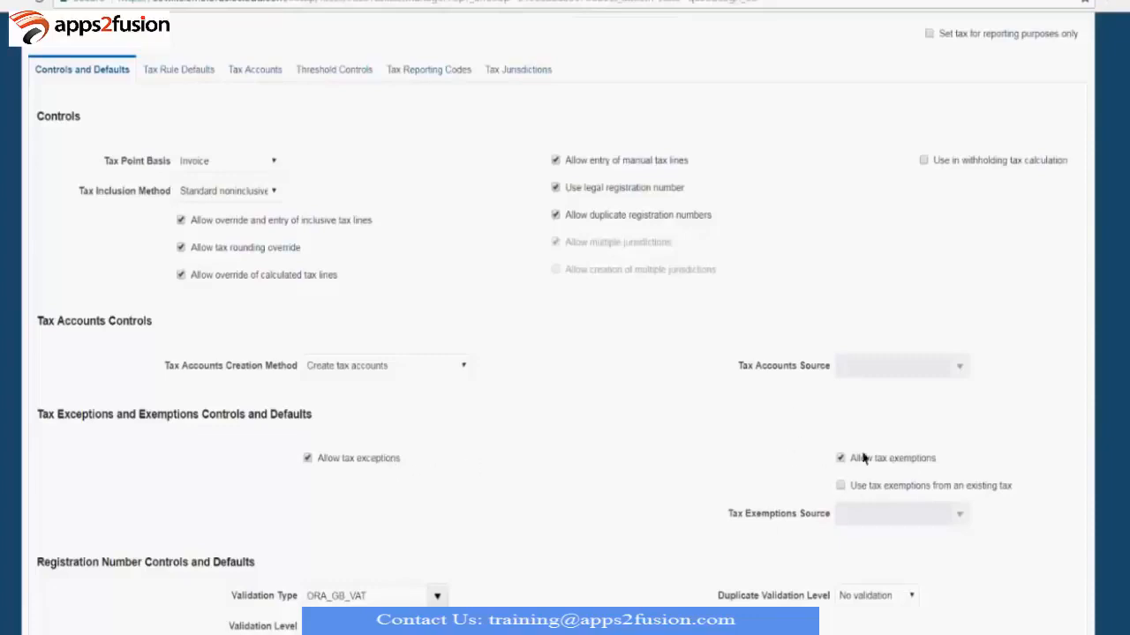
click(934, 488)
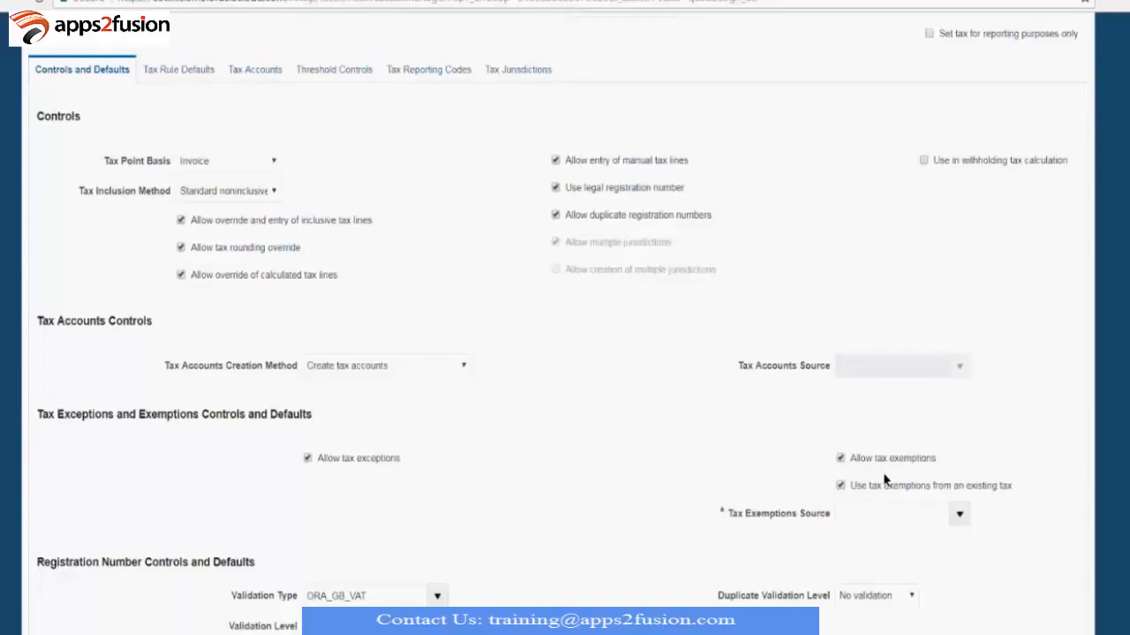
click(907, 487)
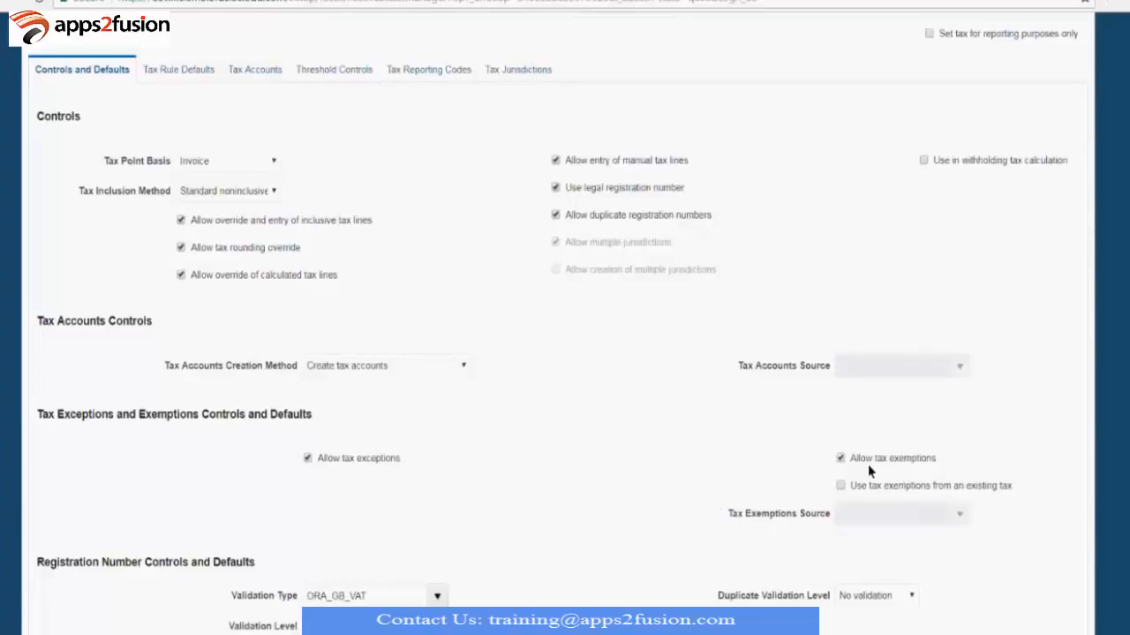
- Examine the Registration Number Controls and Defaults and the Tax Recovery Controls and Defaults sections
scroll(674, 504, down, 1)
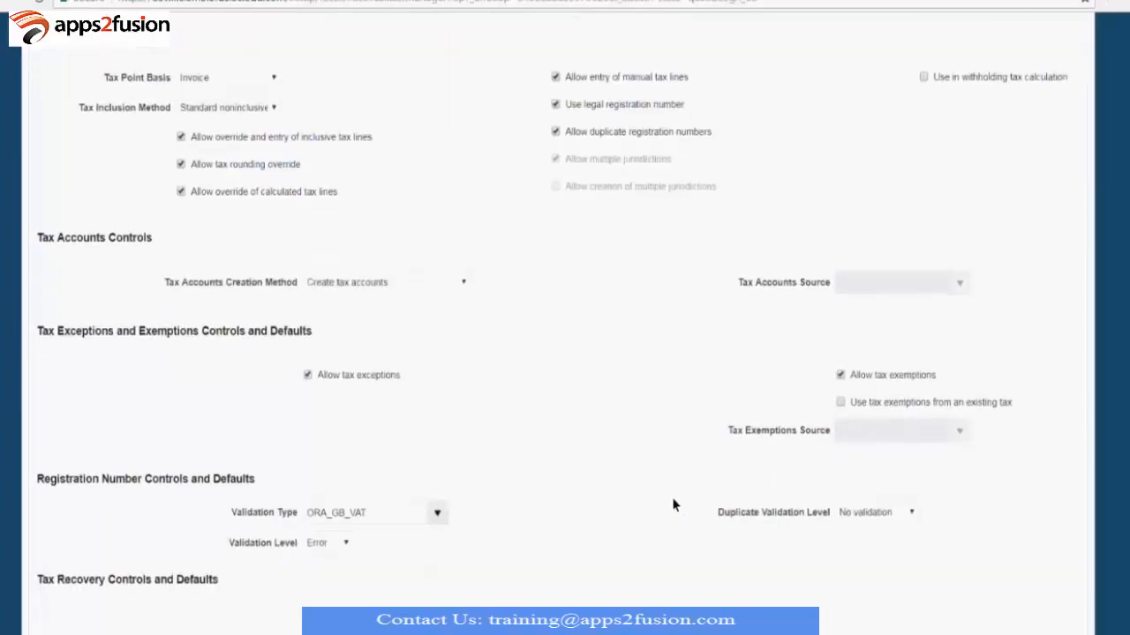
scroll(673, 503, down, 1)
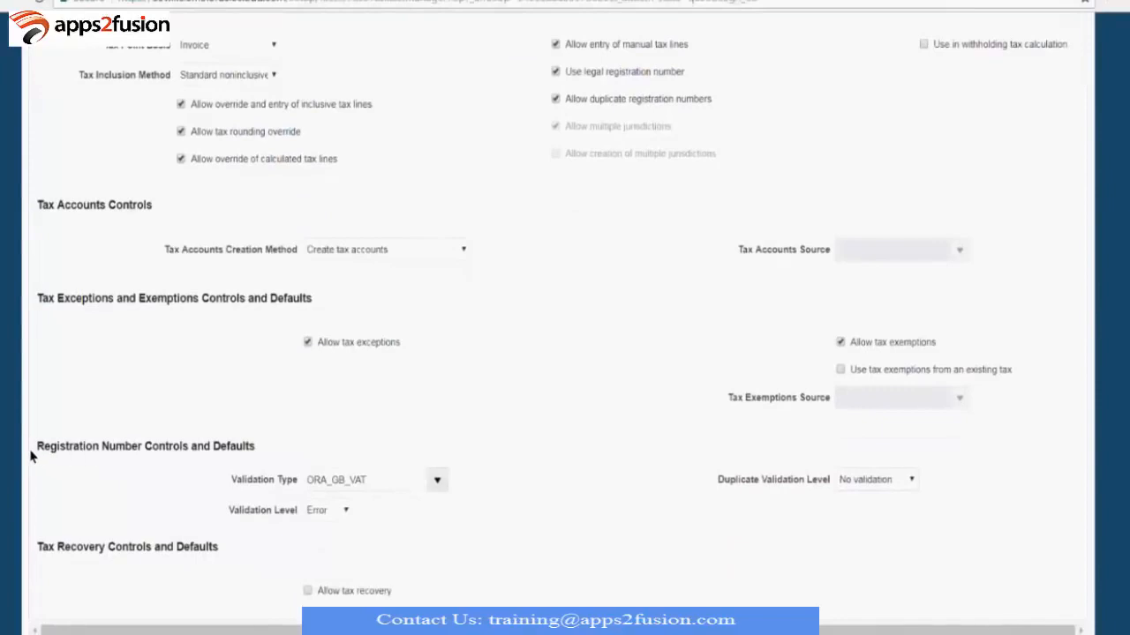
drag(33, 451, 276, 450)
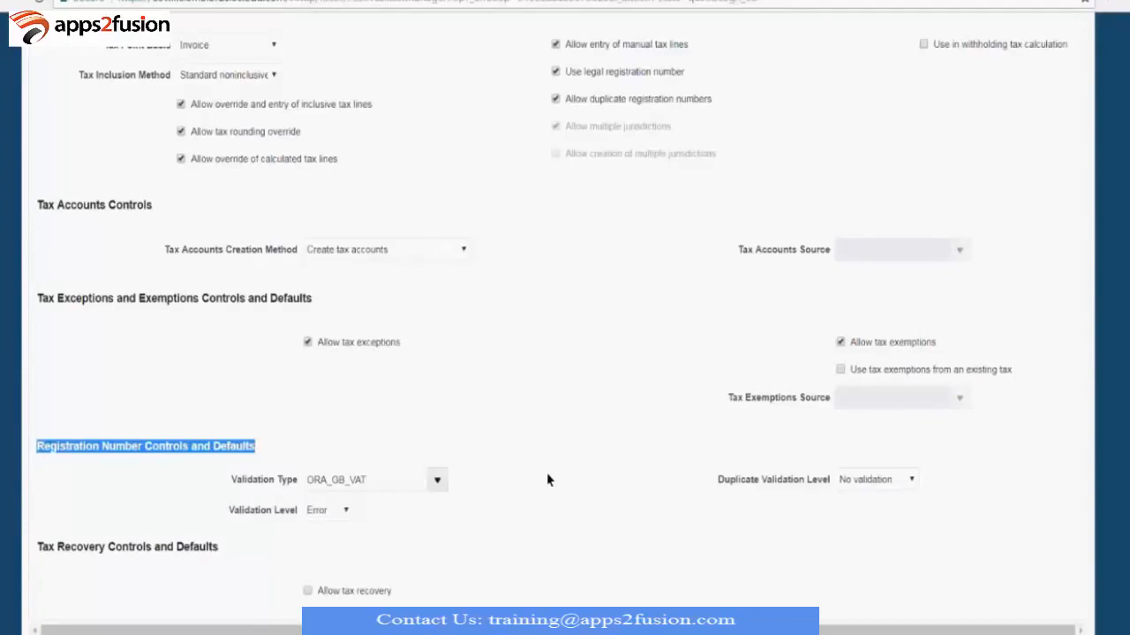
drag(36, 547, 225, 563)
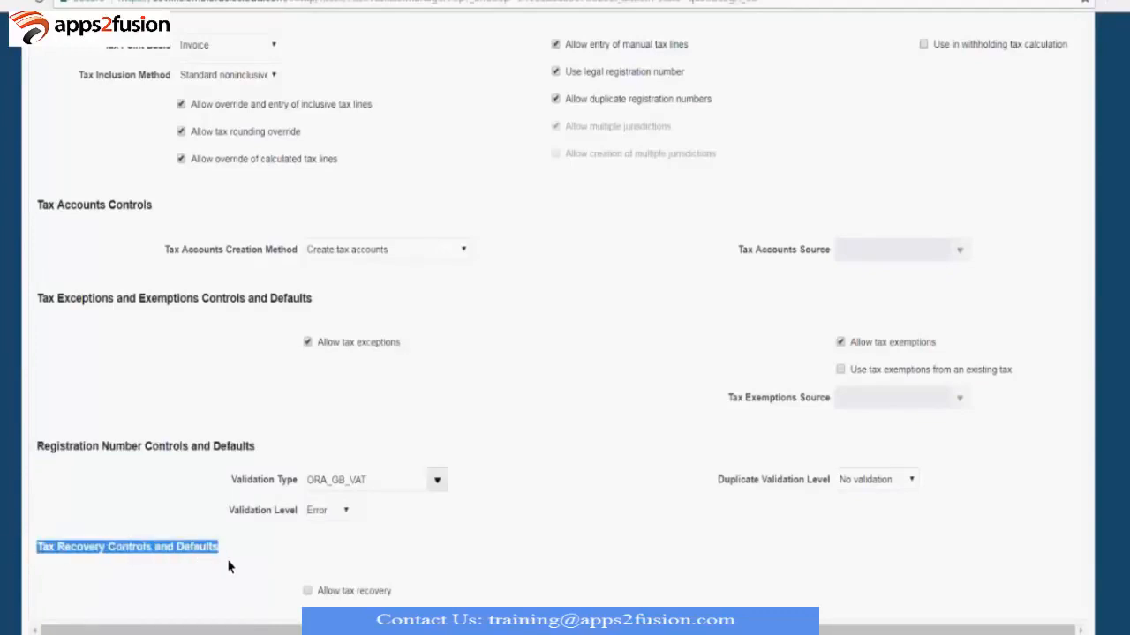
click(540, 496)
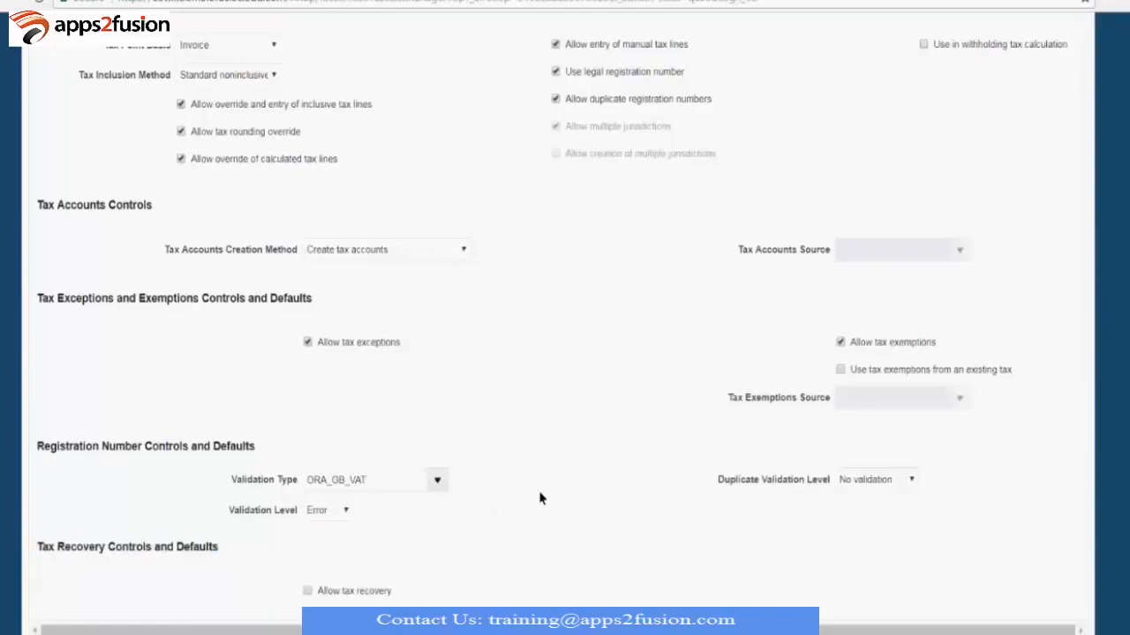
- Allow tax recovery and tax recovery rate override, with STANDARD as the primary recovery type and no secondary recovery type
click(307, 591)
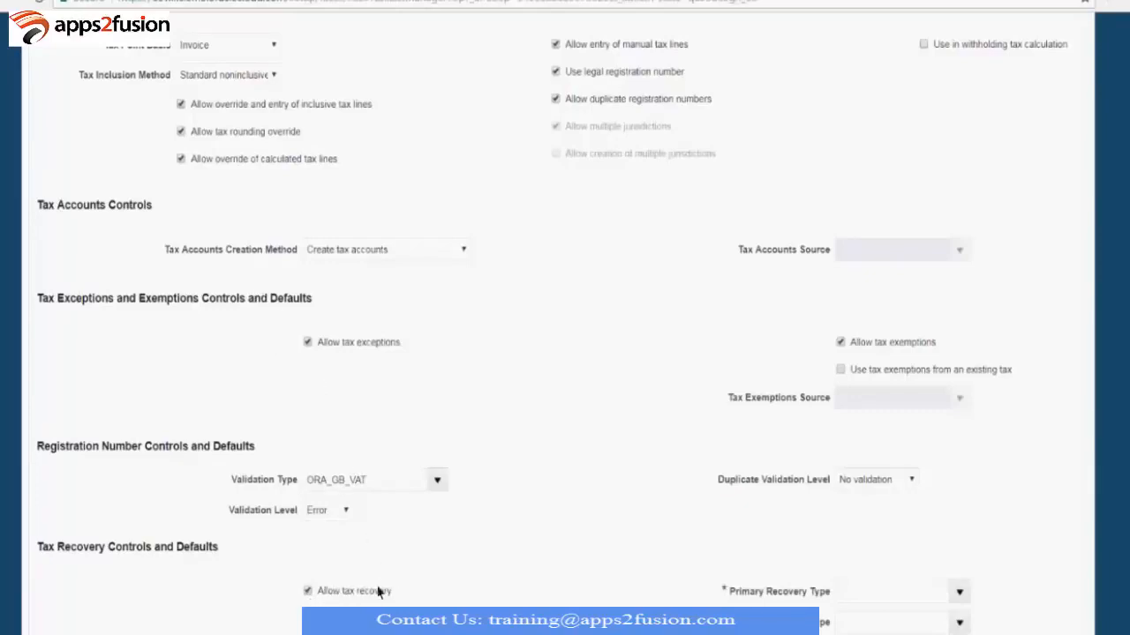
scroll(649, 574, down, 1)
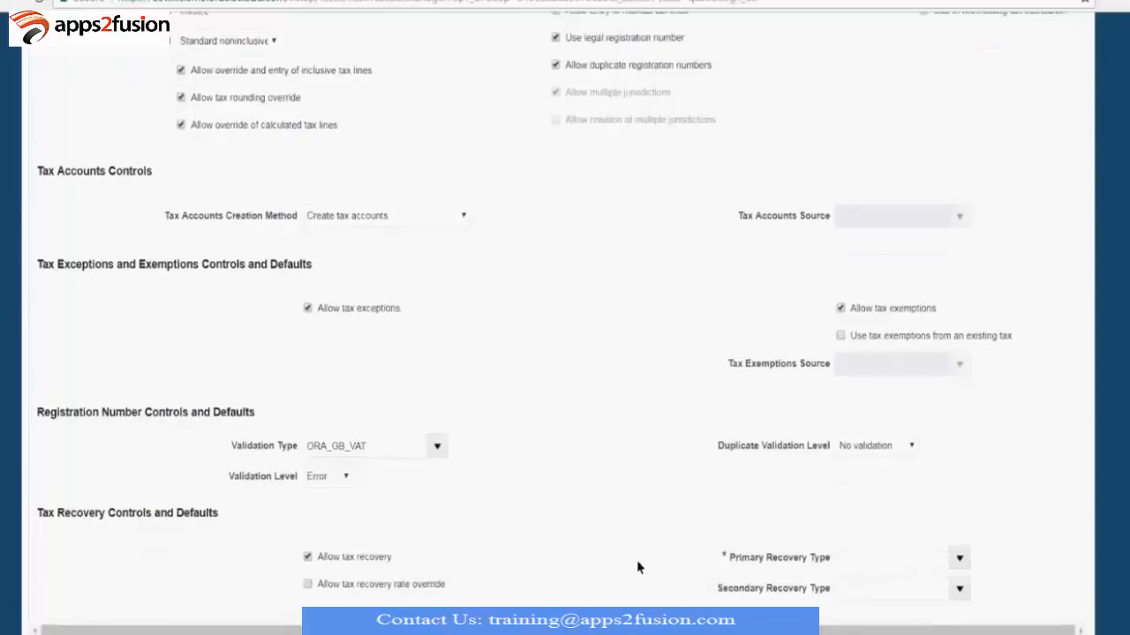
click(308, 585)
click(959, 557)
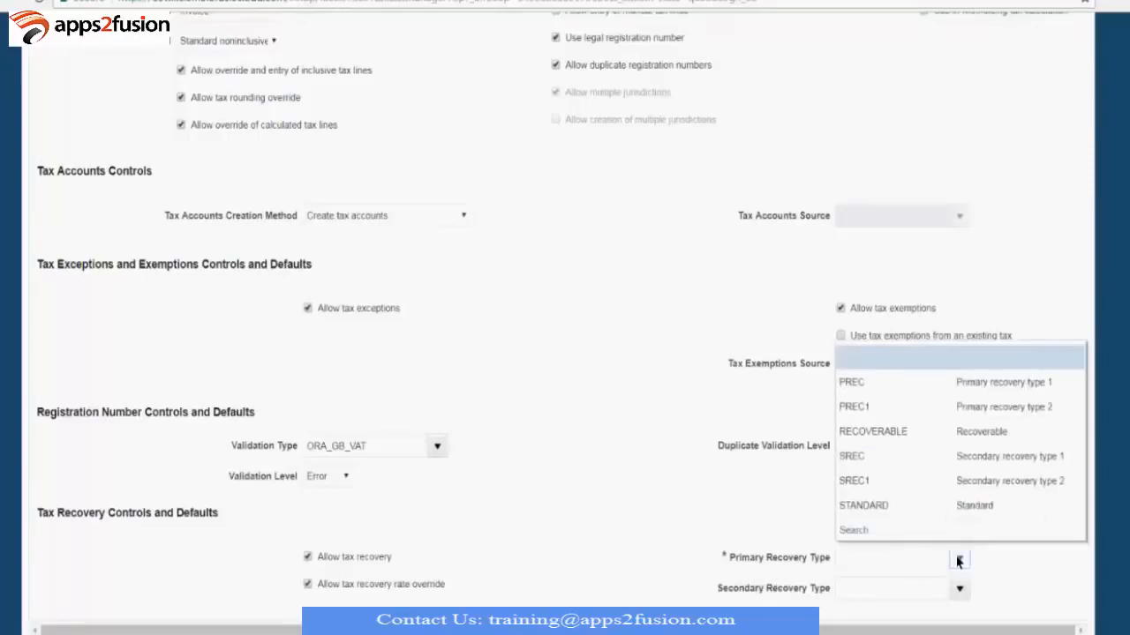
click(995, 504)
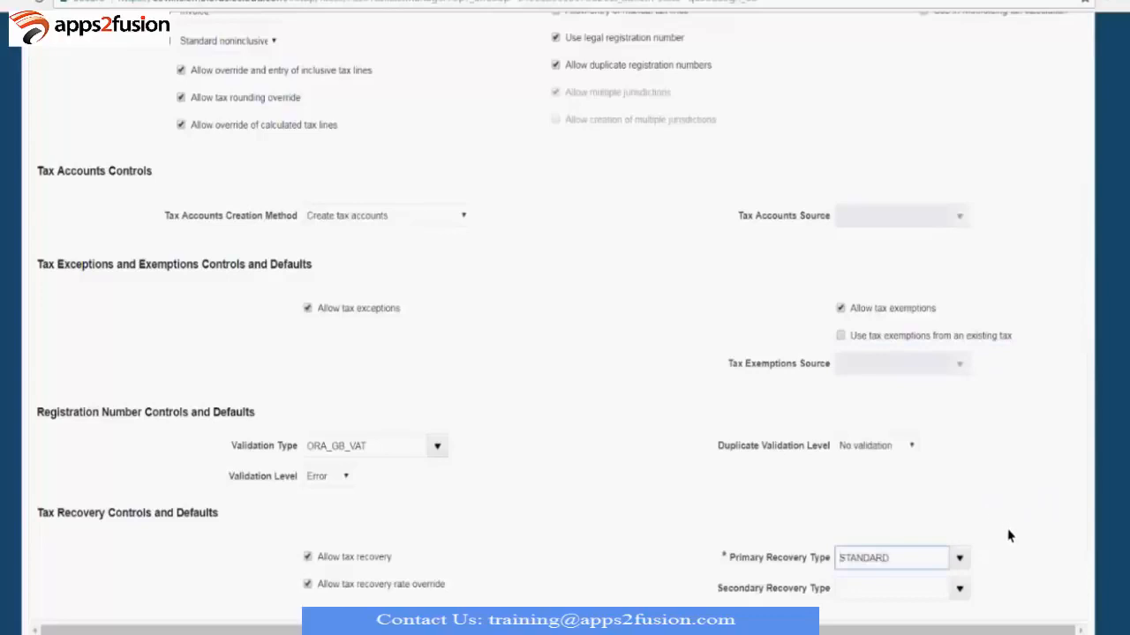
drag(716, 588, 819, 589)
click(668, 550)
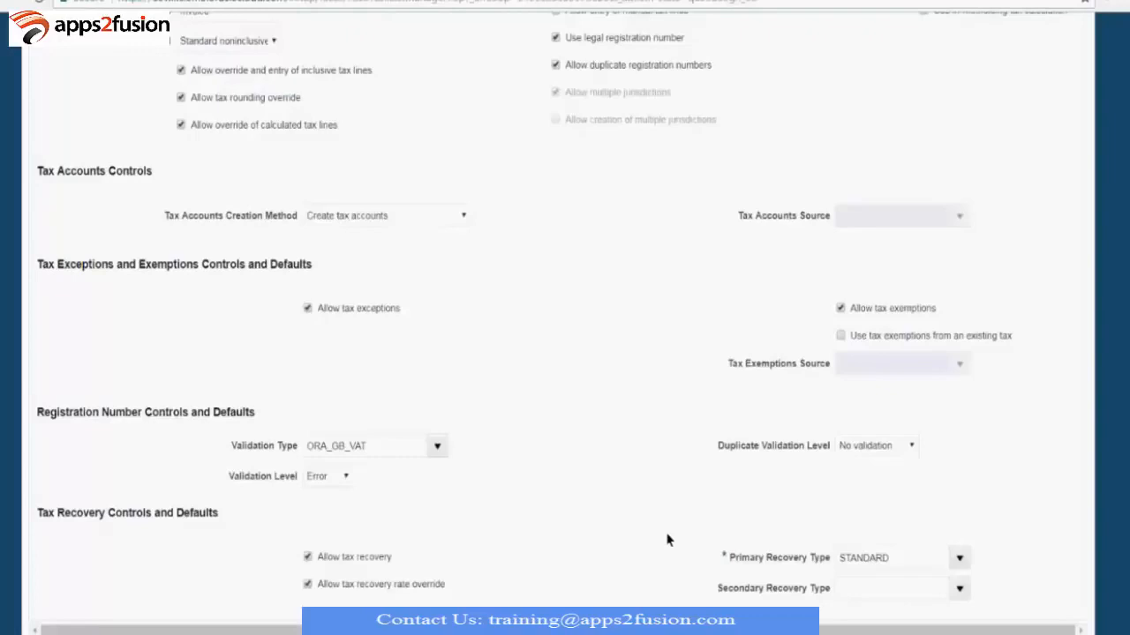
- Open the Tax Rule Defaults of the XYZ UK VAT tax and look at the Place of Supply direct default
scroll(572, 481, up, 1)
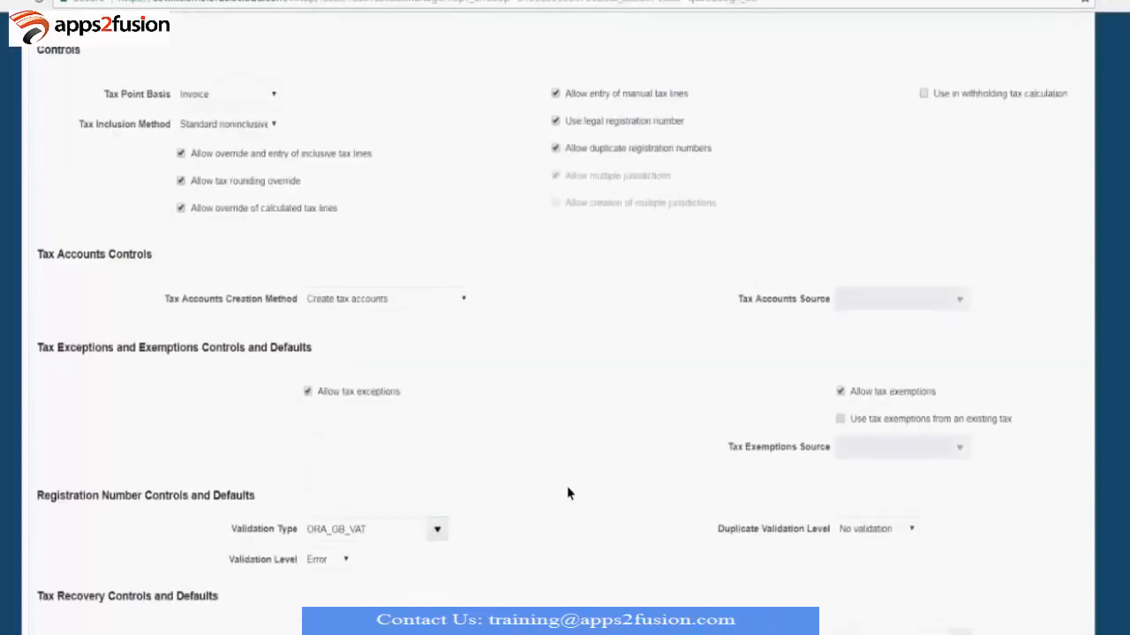
scroll(569, 494, up, 6)
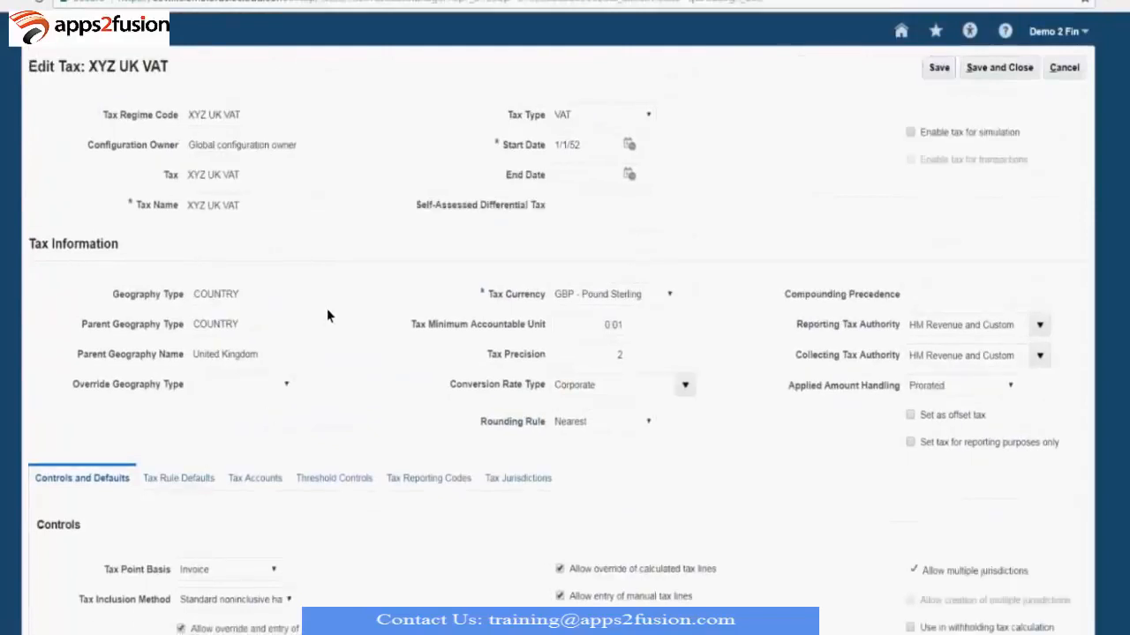
key(Right)
scroll(327, 315, down, 3)
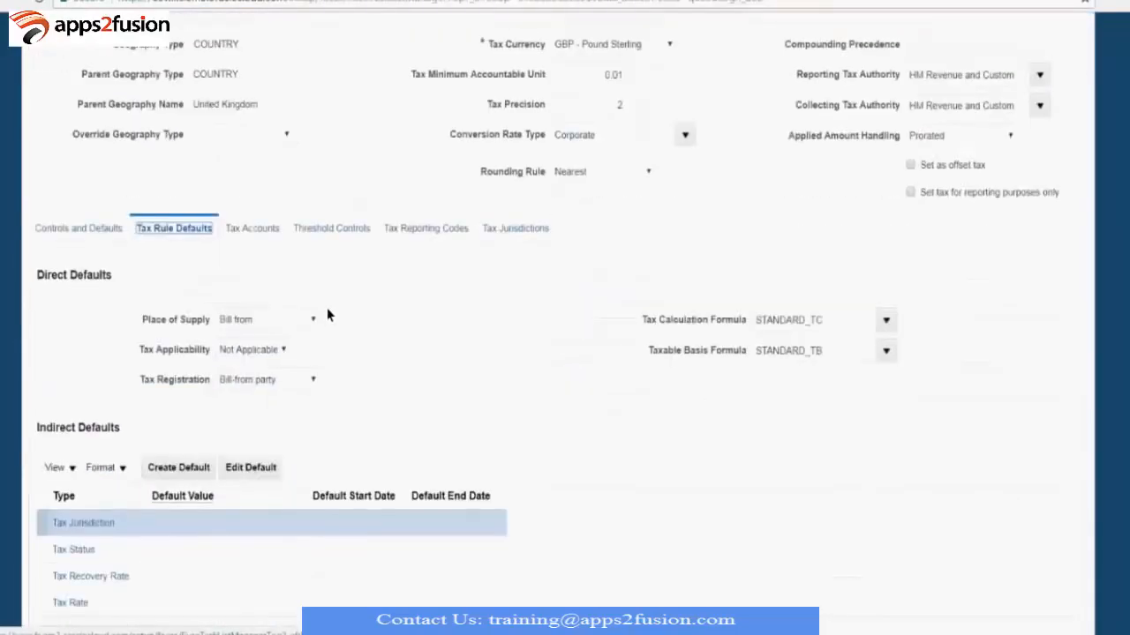
scroll(326, 315, down, 1)
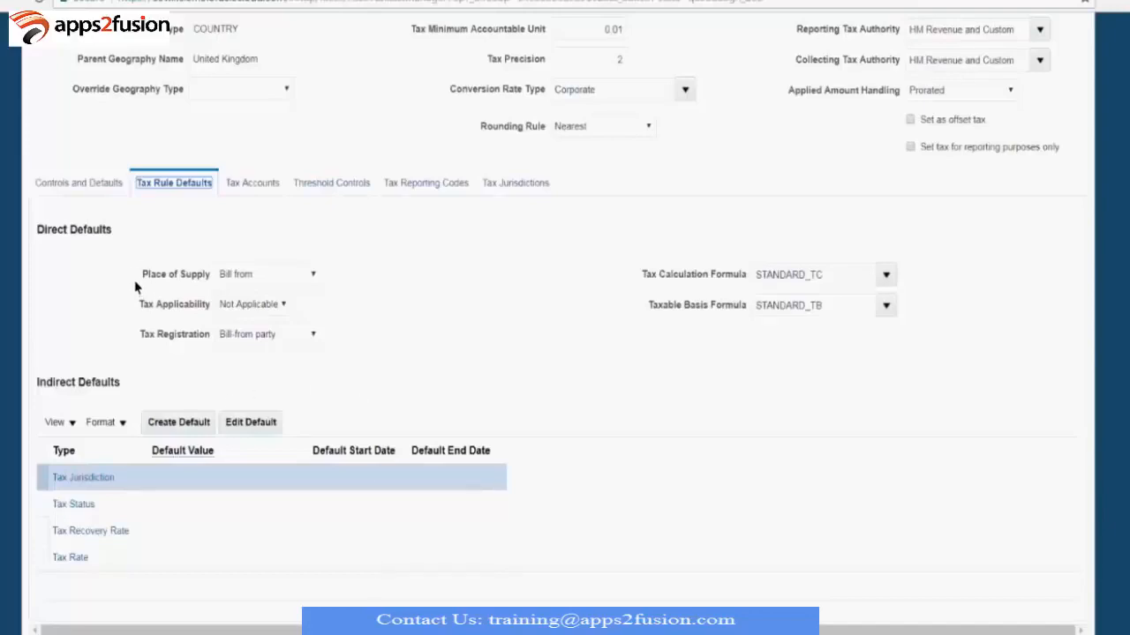
drag(142, 275, 212, 282)
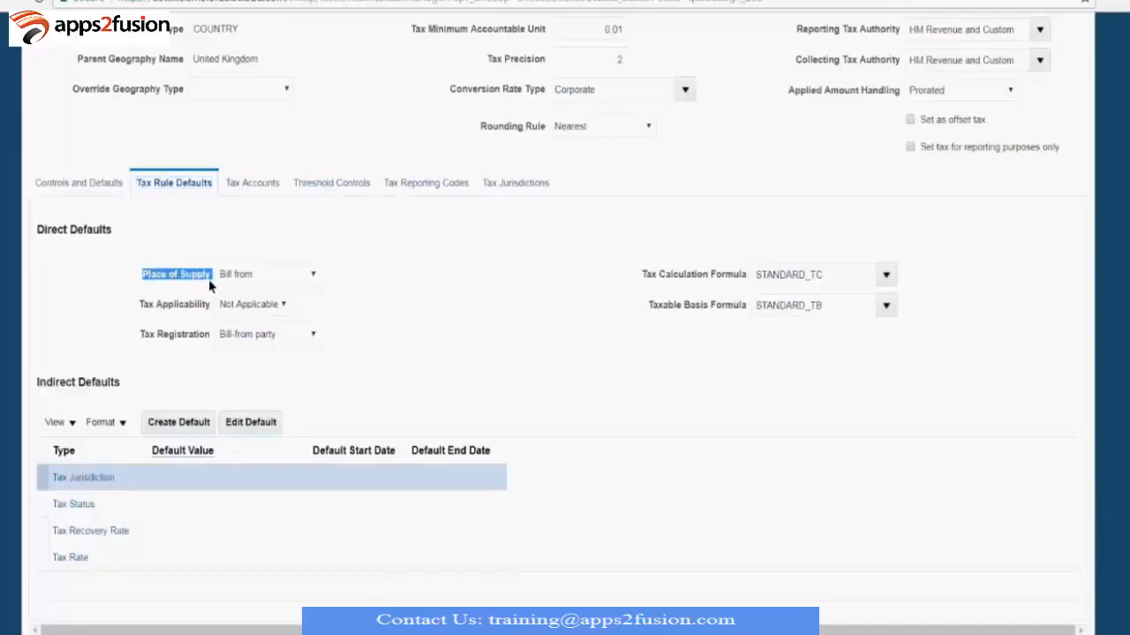
click(480, 298)
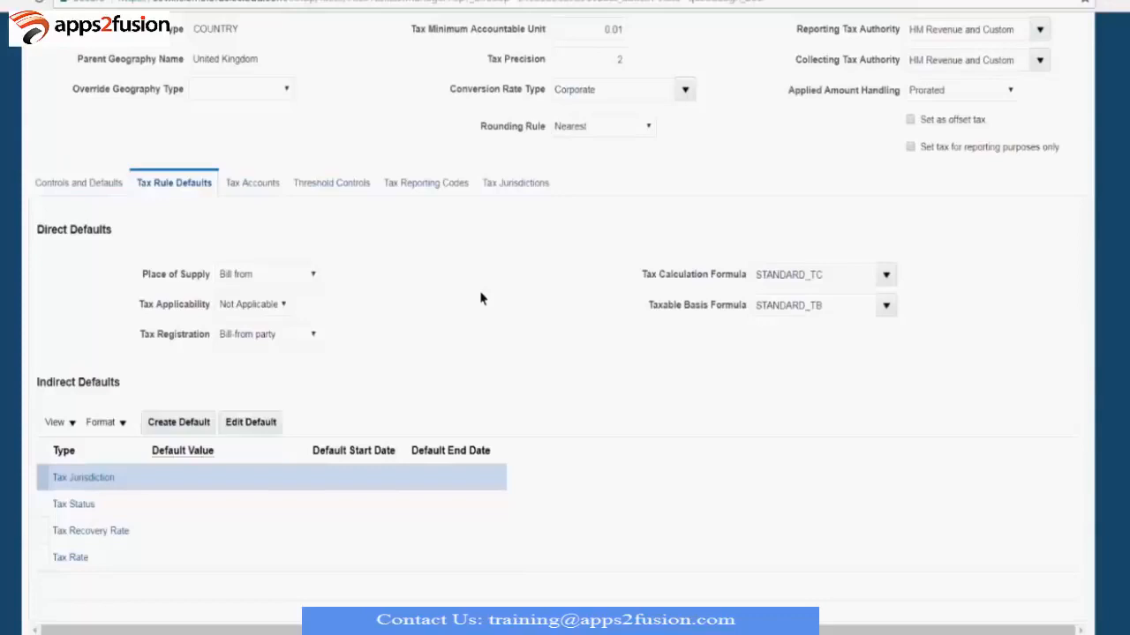
- Switch to the text notes, review the origin-based VAT and country-level tax lines, and return to the tax setup
key(alt+Tab)
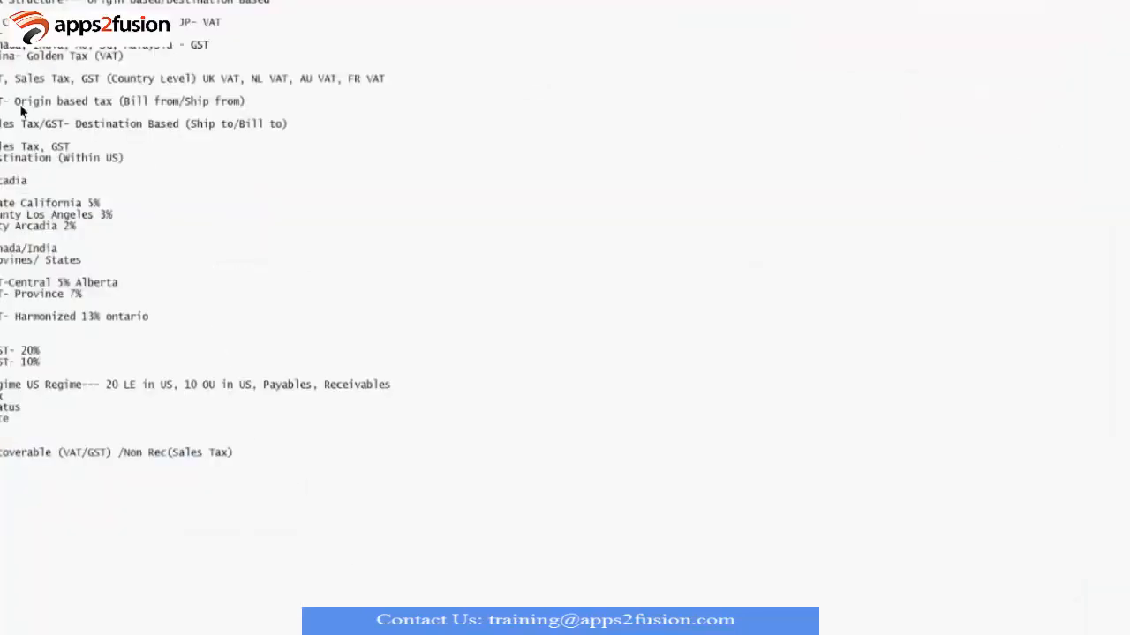
drag(19, 102, 179, 145)
click(178, 145)
drag(75, 110, 240, 102)
click(182, 103)
click(510, 188)
drag(238, 80, 208, 80)
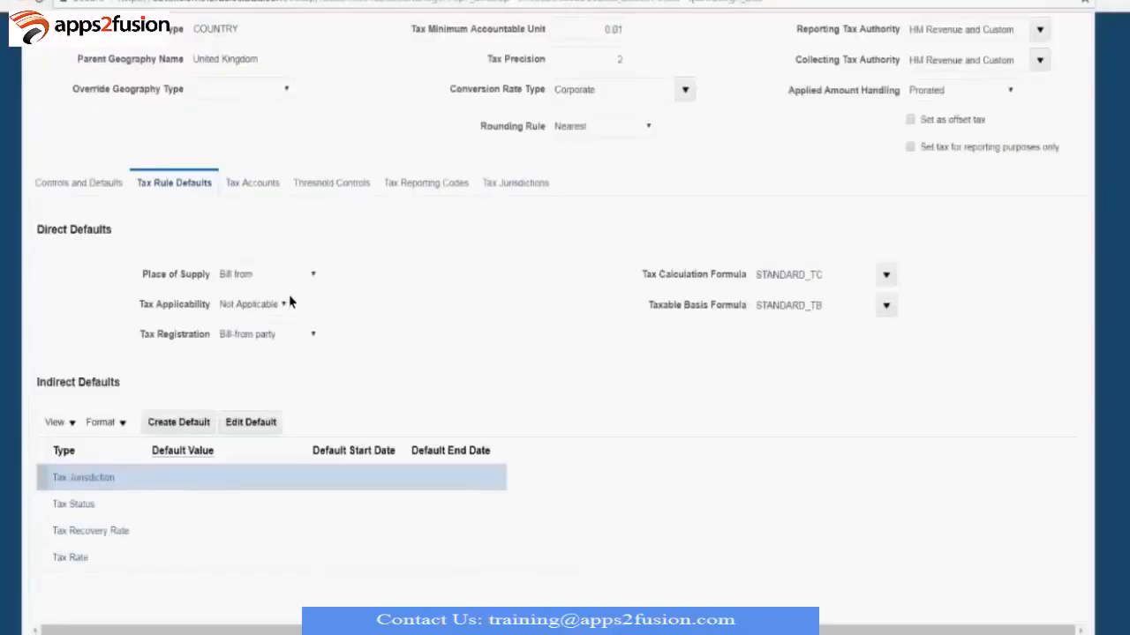
- Review the Place of Supply choices, keeping Bill from, and compare the field with Tax Applicability
click(292, 277)
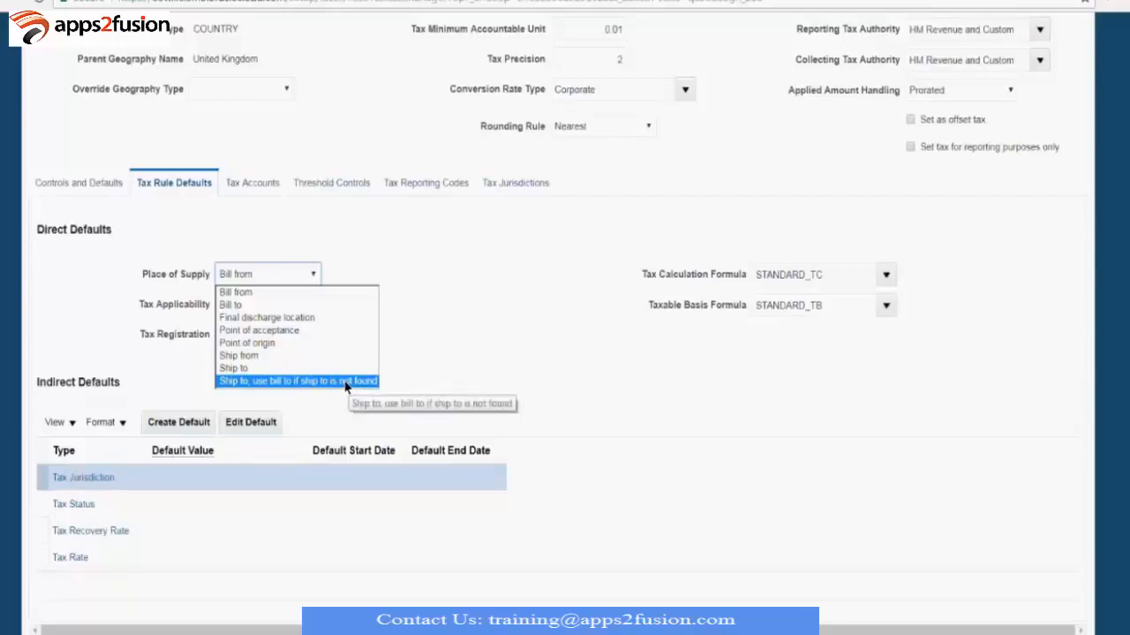
click(277, 272)
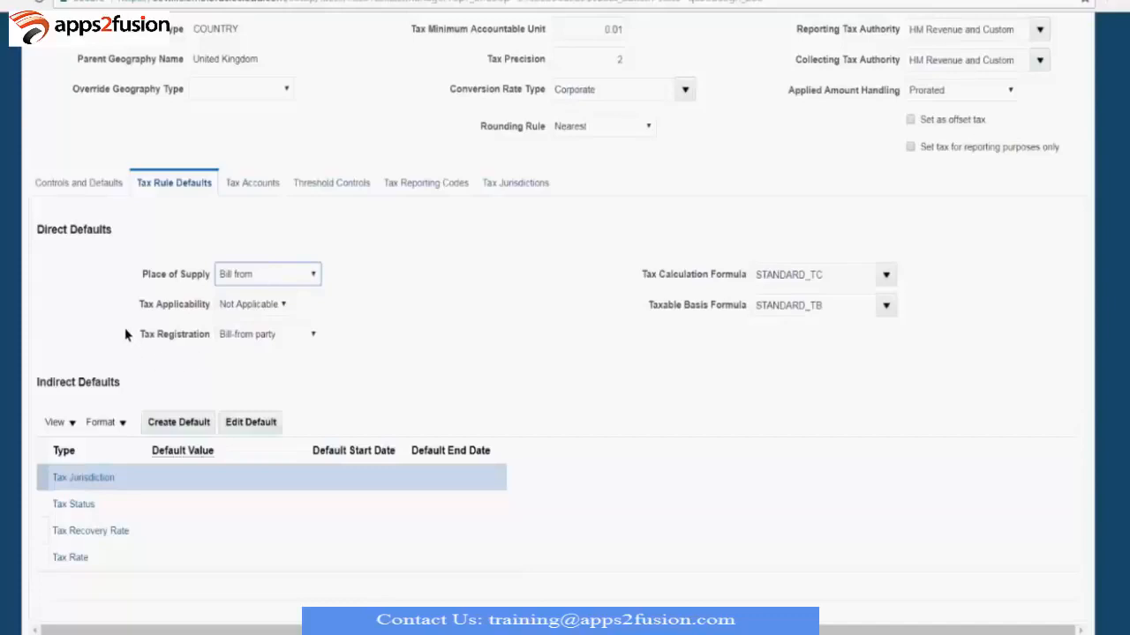
drag(133, 279, 212, 275)
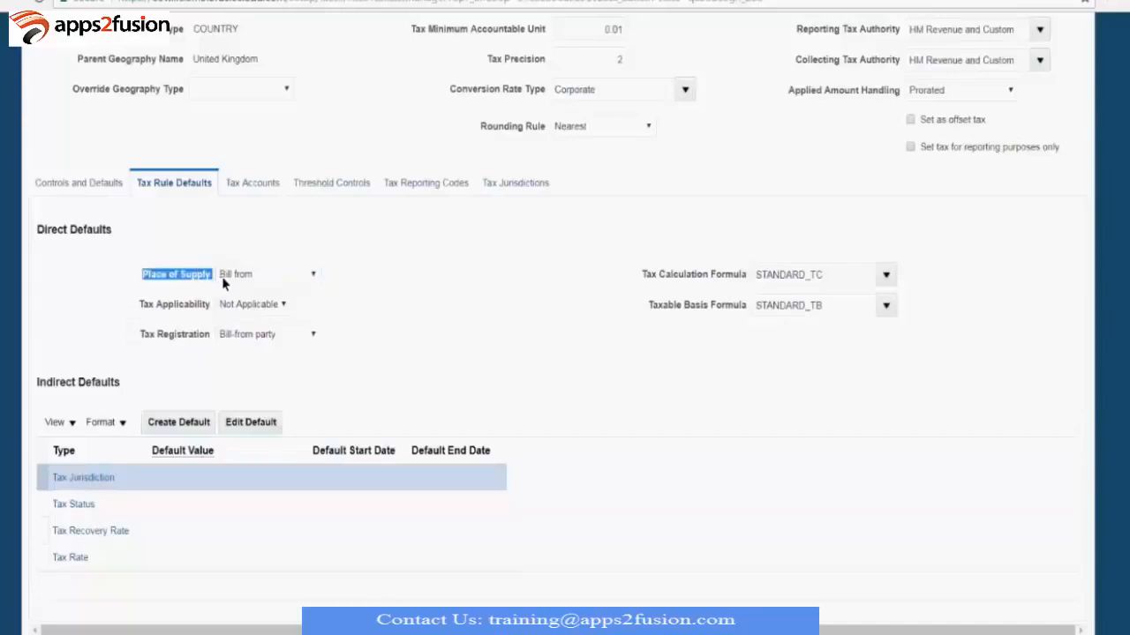
click(442, 261)
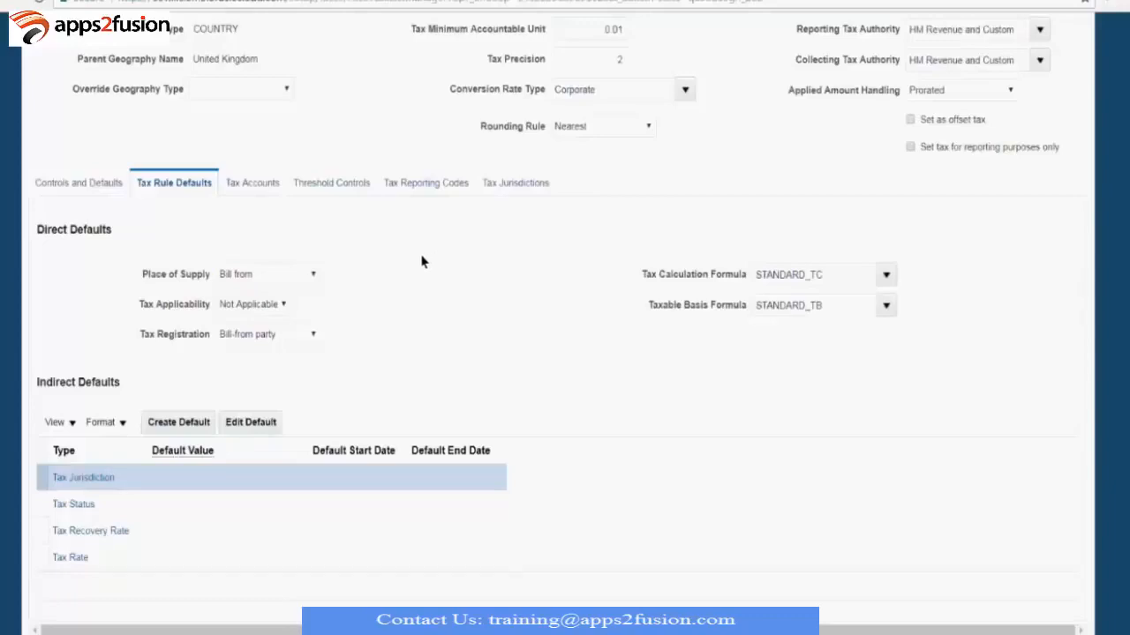
drag(145, 311, 209, 309)
drag(141, 274, 218, 277)
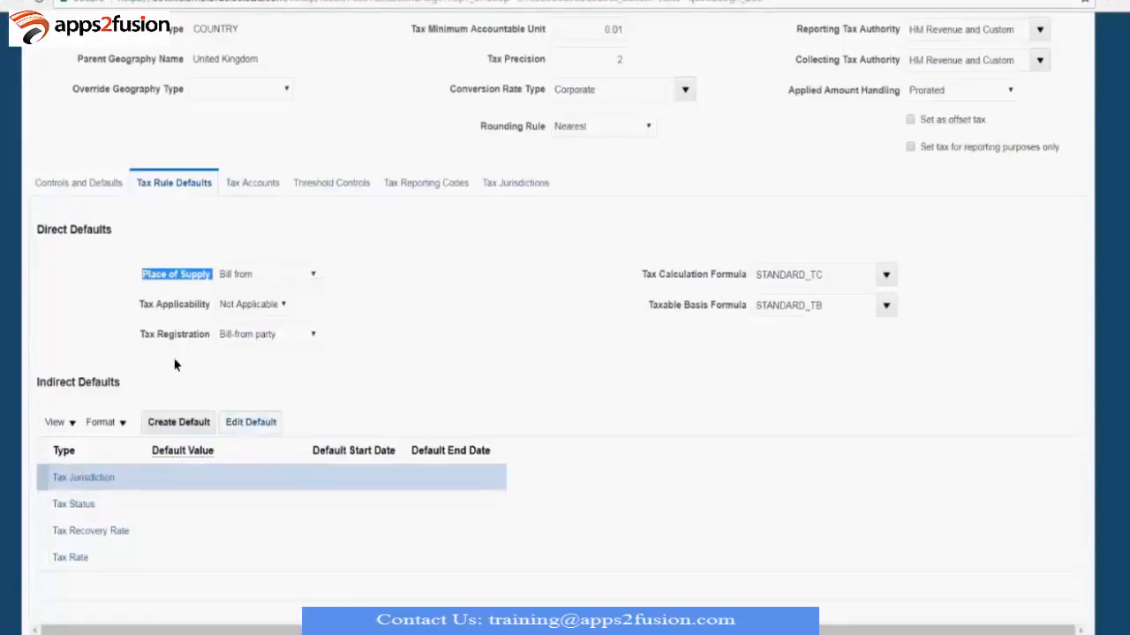
- Set the Tax Applicability direct default to Applicable and look at the Tax Registration default
drag(137, 303, 212, 305)
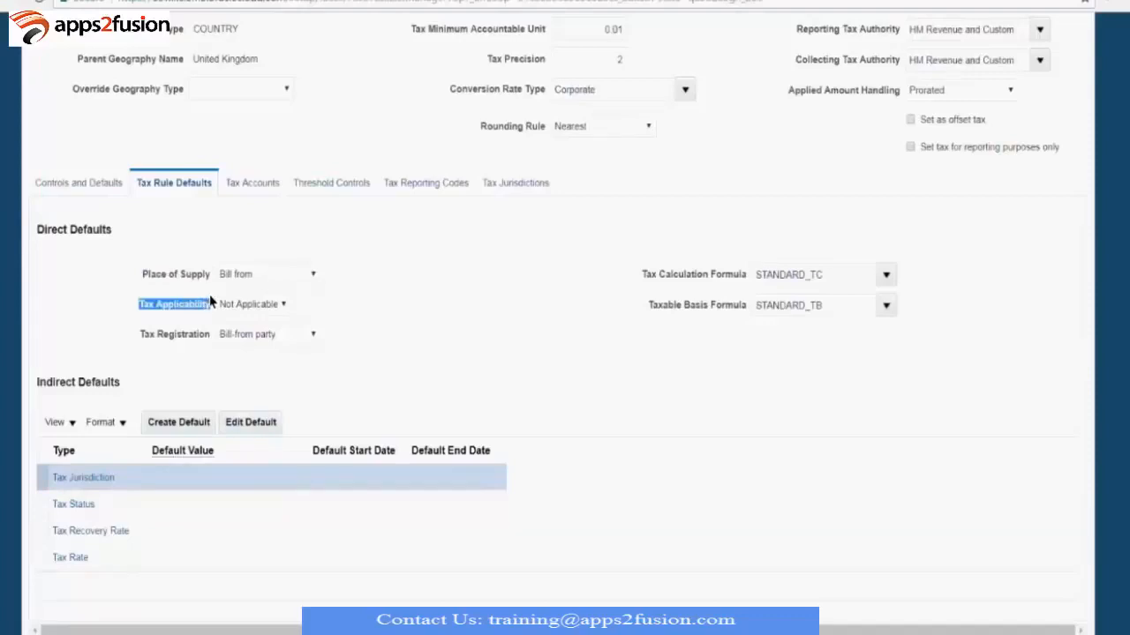
scroll(361, 303, up, 4)
scroll(361, 459, down, 4)
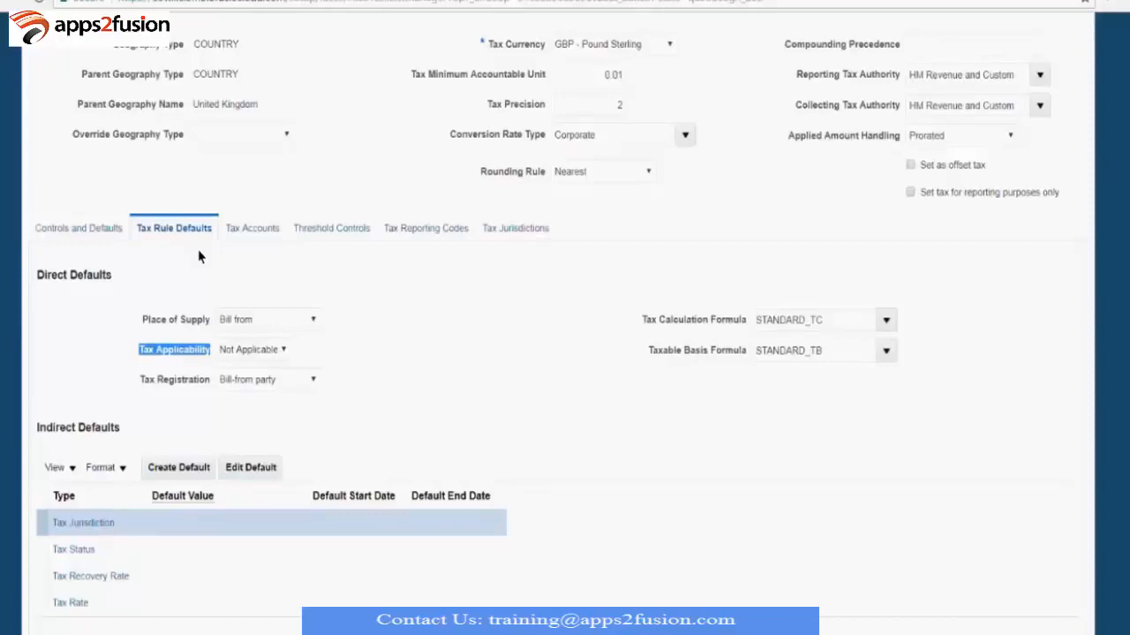
click(258, 351)
click(256, 364)
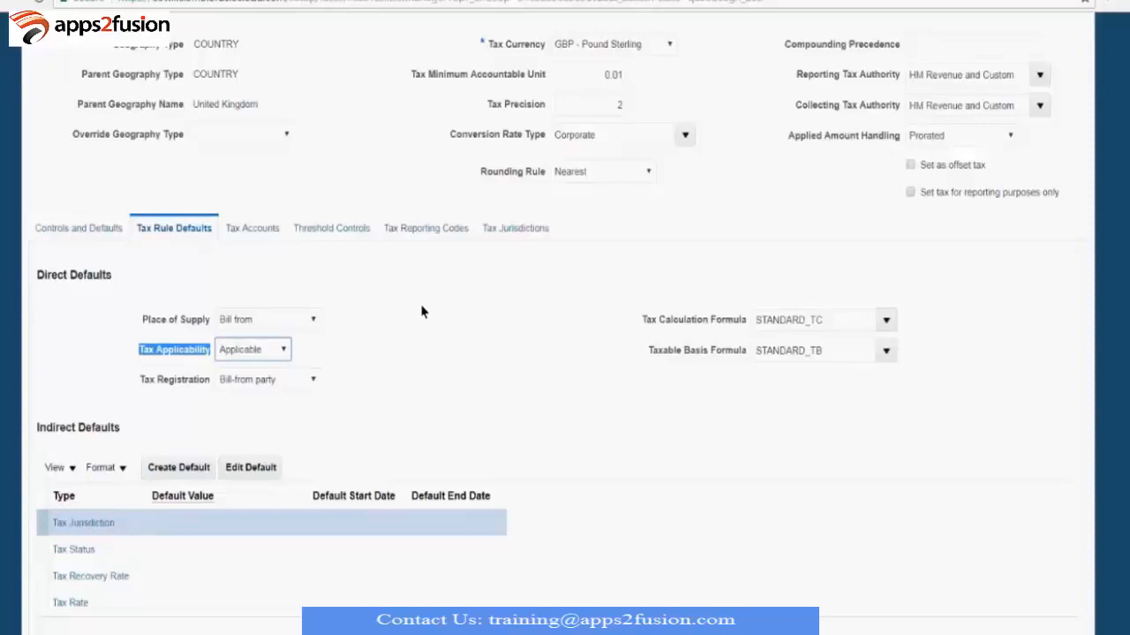
drag(141, 389, 209, 384)
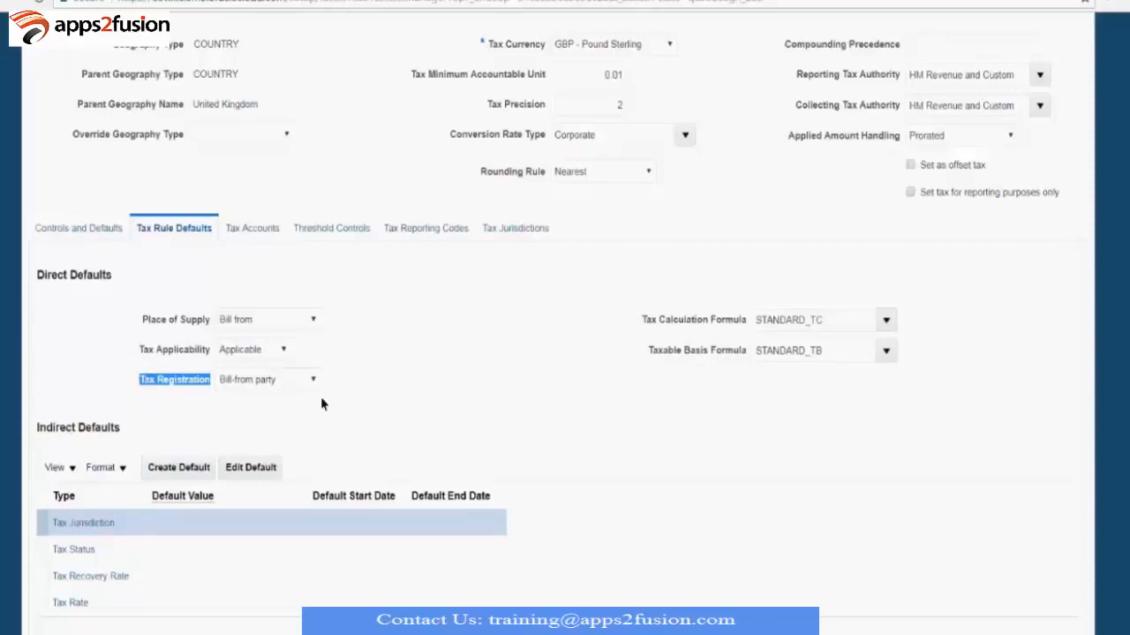
drag(346, 391, 132, 382)
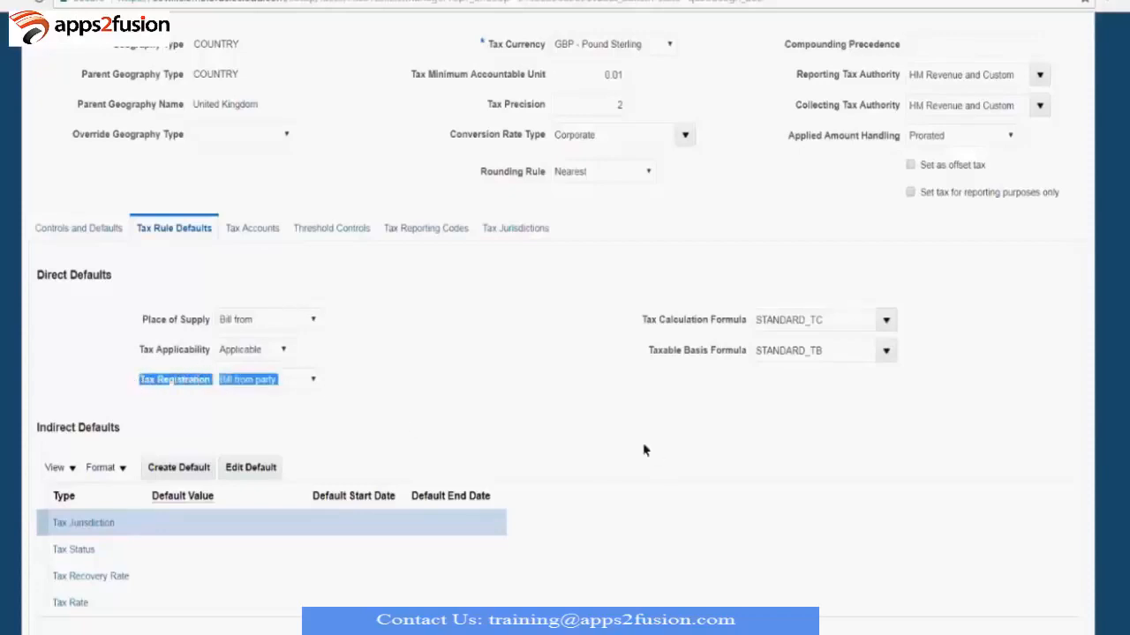
- Look at the Taxable Basis Formula direct default of the tax
click(538, 427)
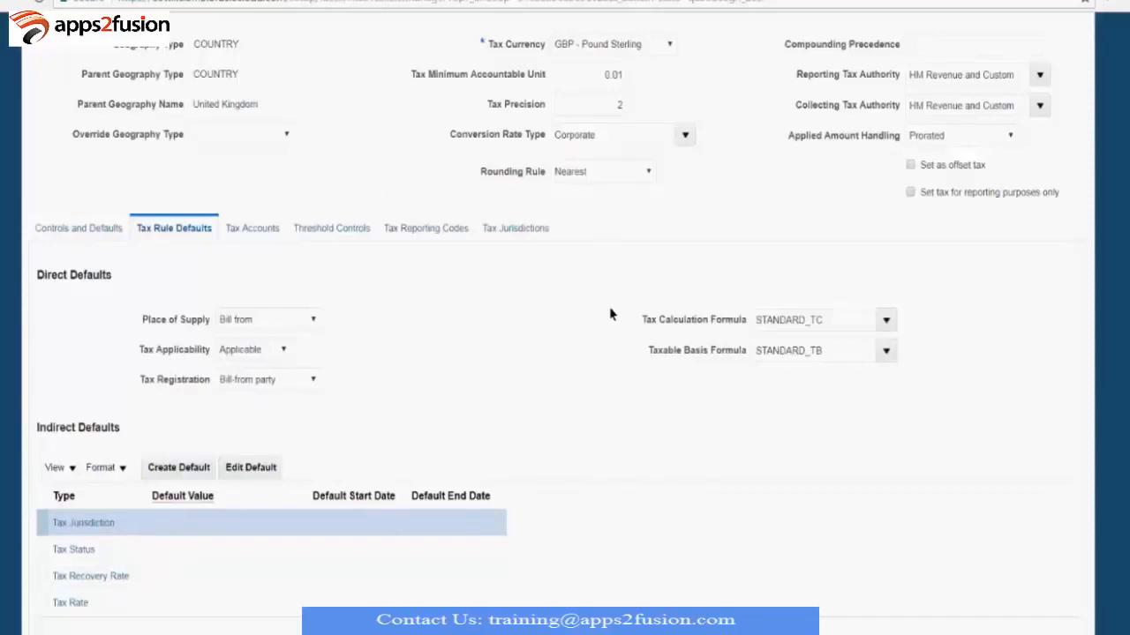
drag(652, 357, 706, 377)
click(704, 384)
drag(649, 357, 711, 355)
drag(823, 351, 740, 364)
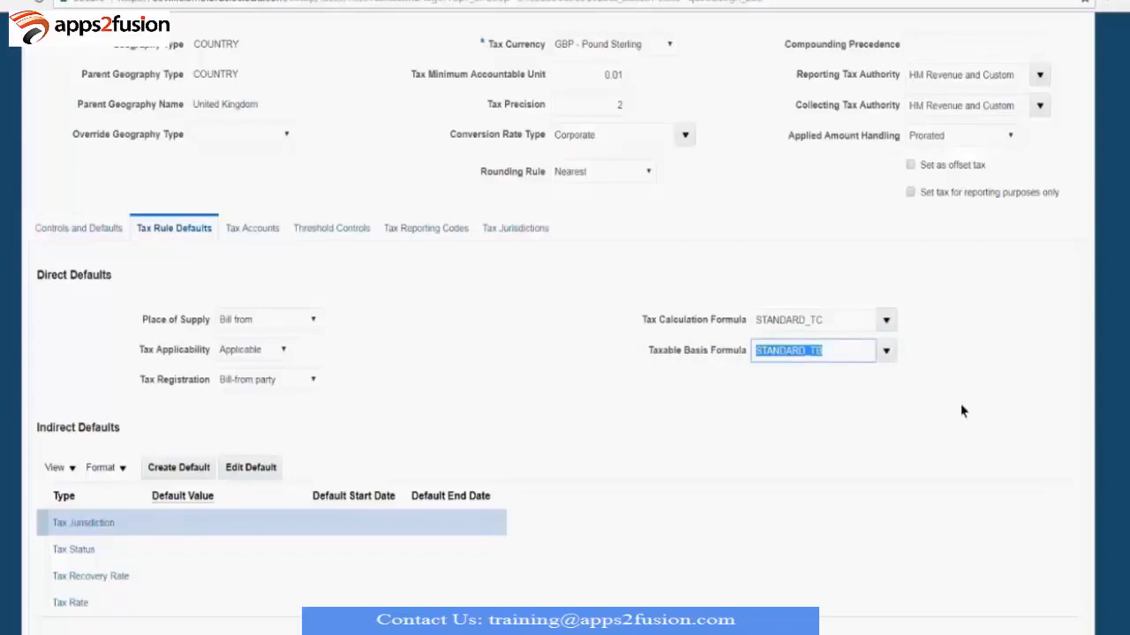
- Search the available taxable basis formulas, widen the Tax Formula Code column to compare them, and keep STANDARD_TB
click(886, 352)
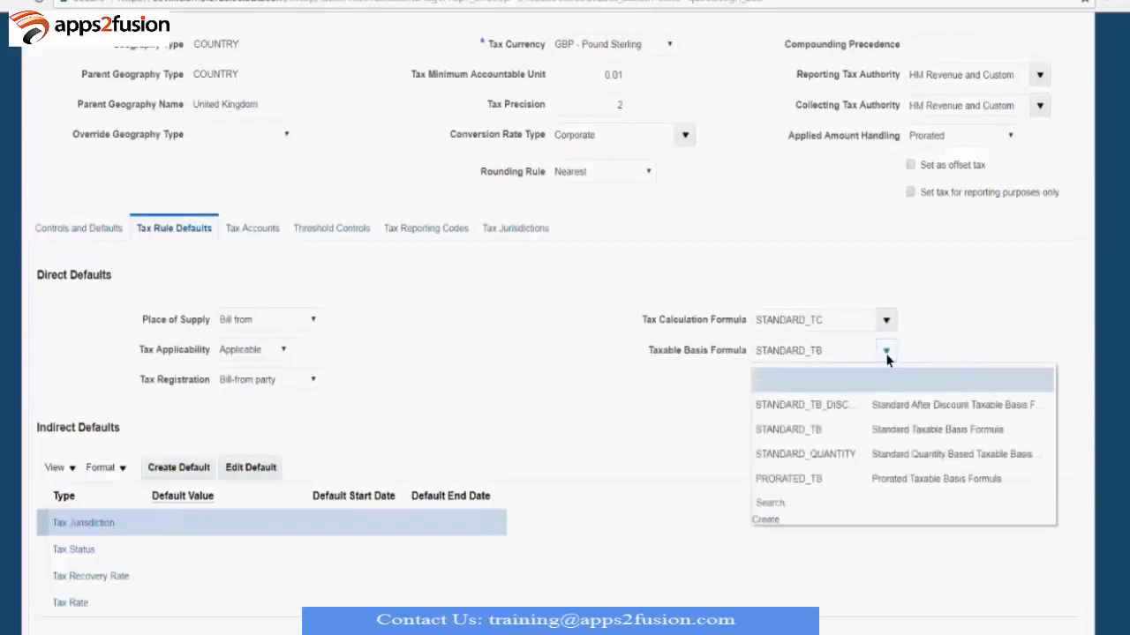
click(562, 300)
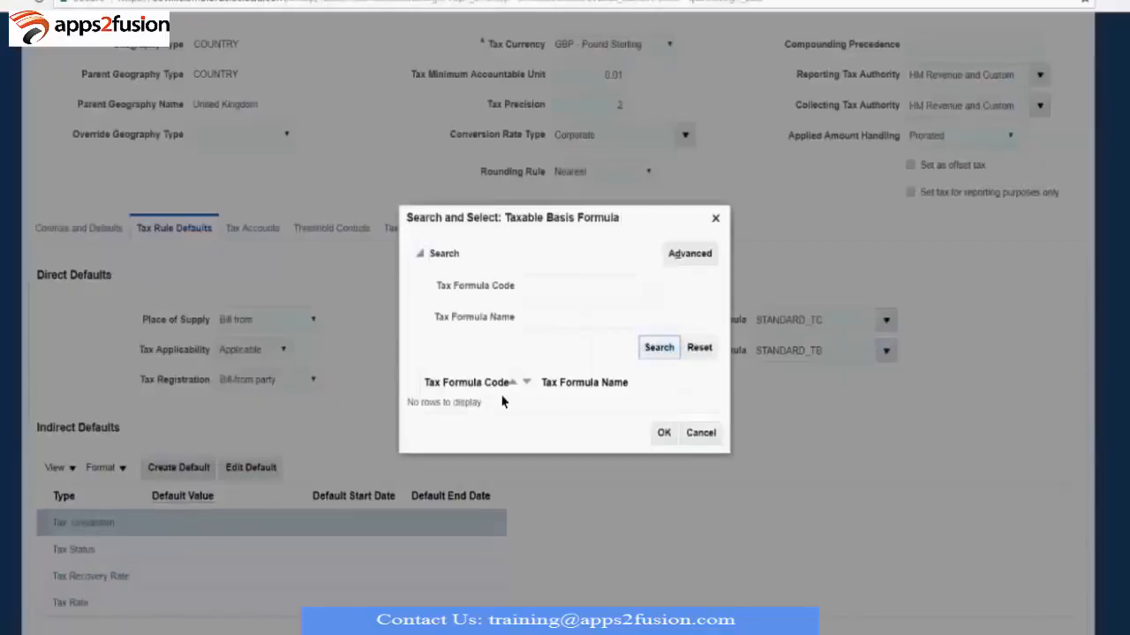
drag(445, 238, 524, 235)
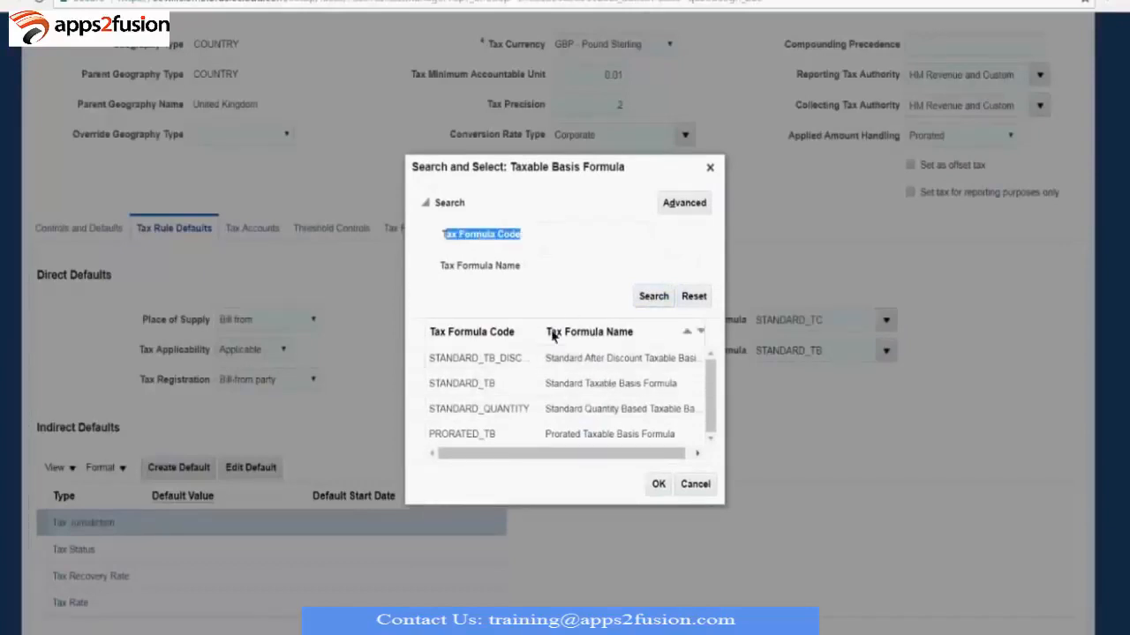
drag(542, 334, 593, 326)
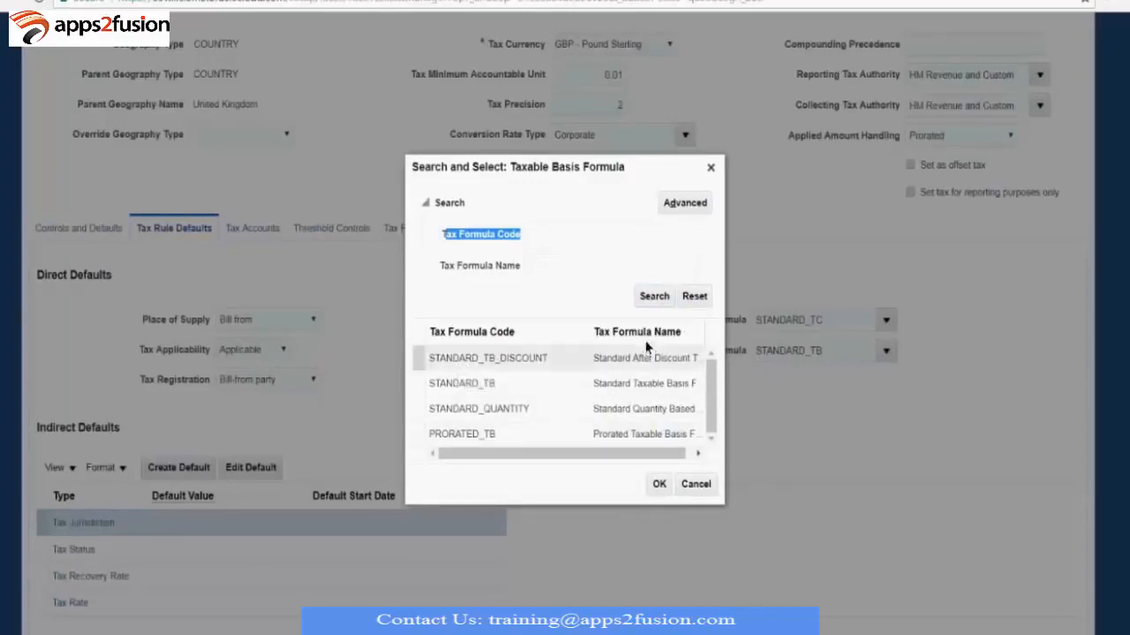
drag(639, 458, 672, 458)
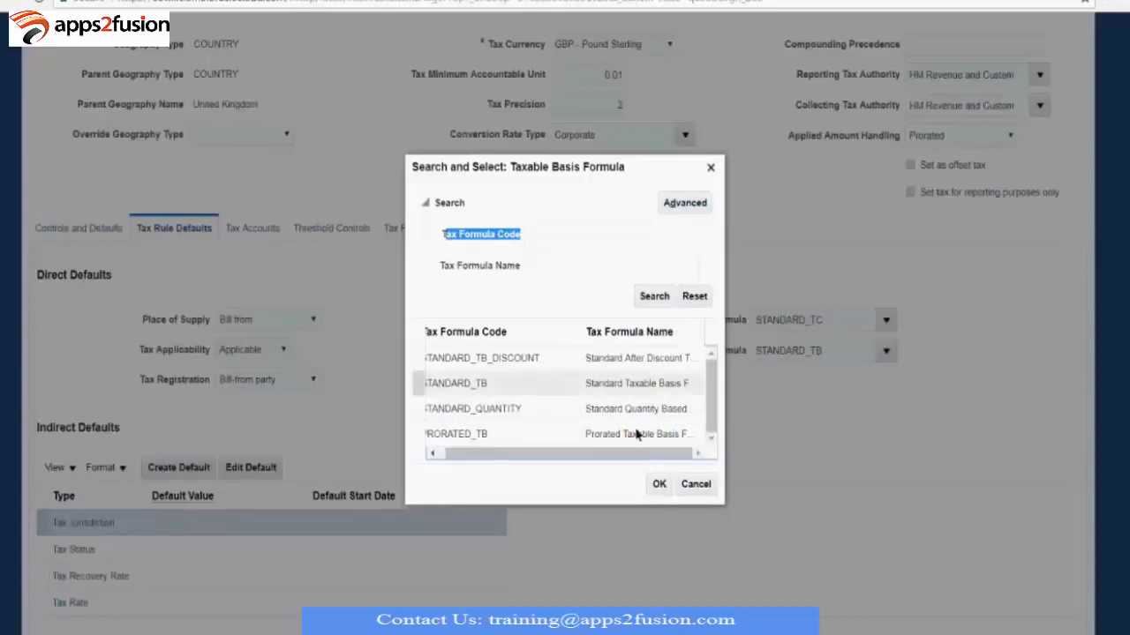
click(657, 486)
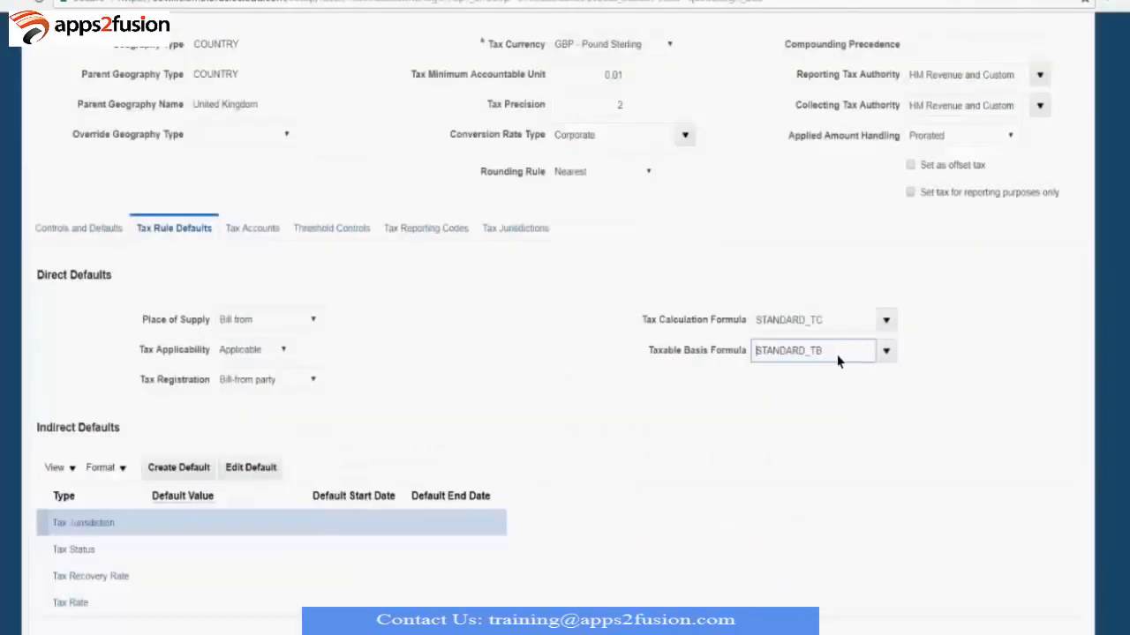
- Review the Tax Calculation Formula choices, keeping STANDARD_TC, and compare the field with Taxable Basis Formula
double_click(839, 320)
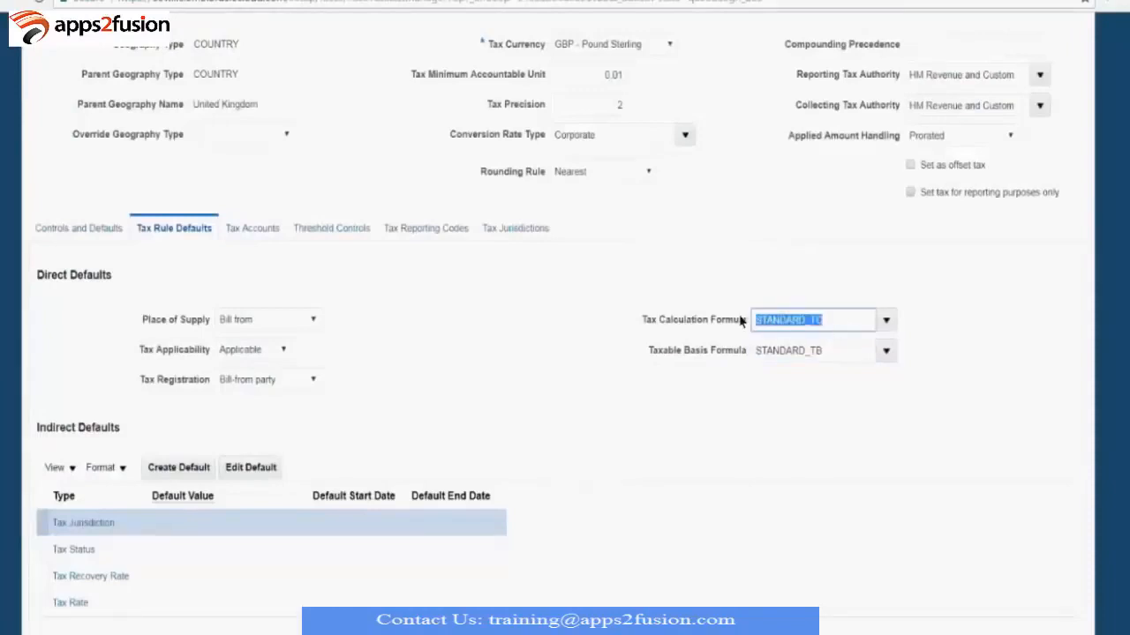
click(886, 320)
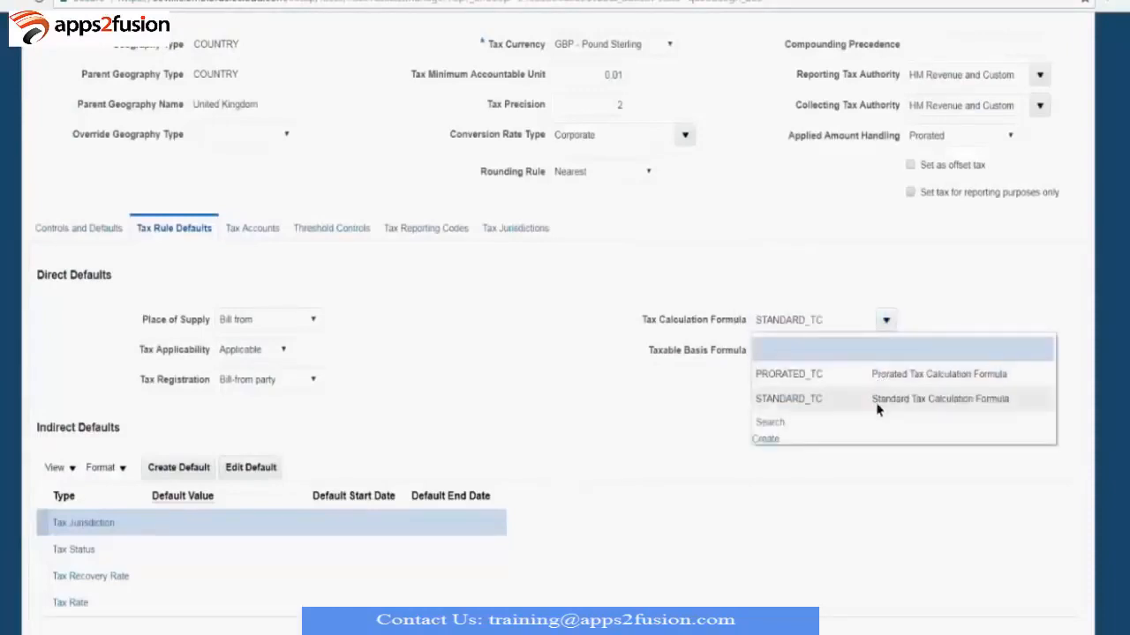
click(887, 304)
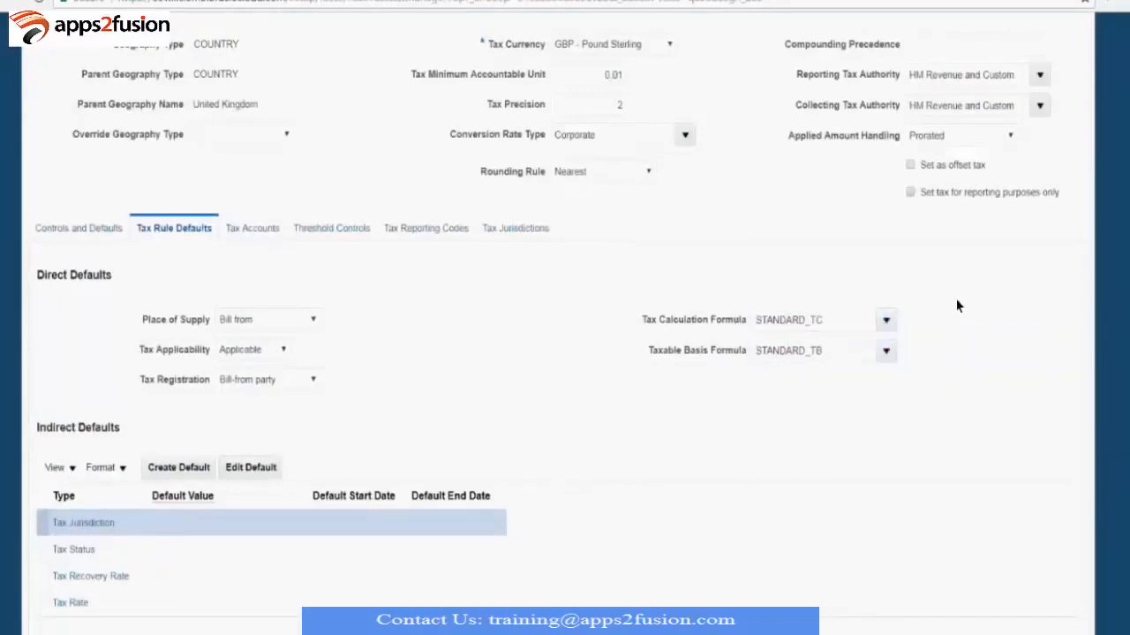
double_click(846, 357)
double_click(835, 320)
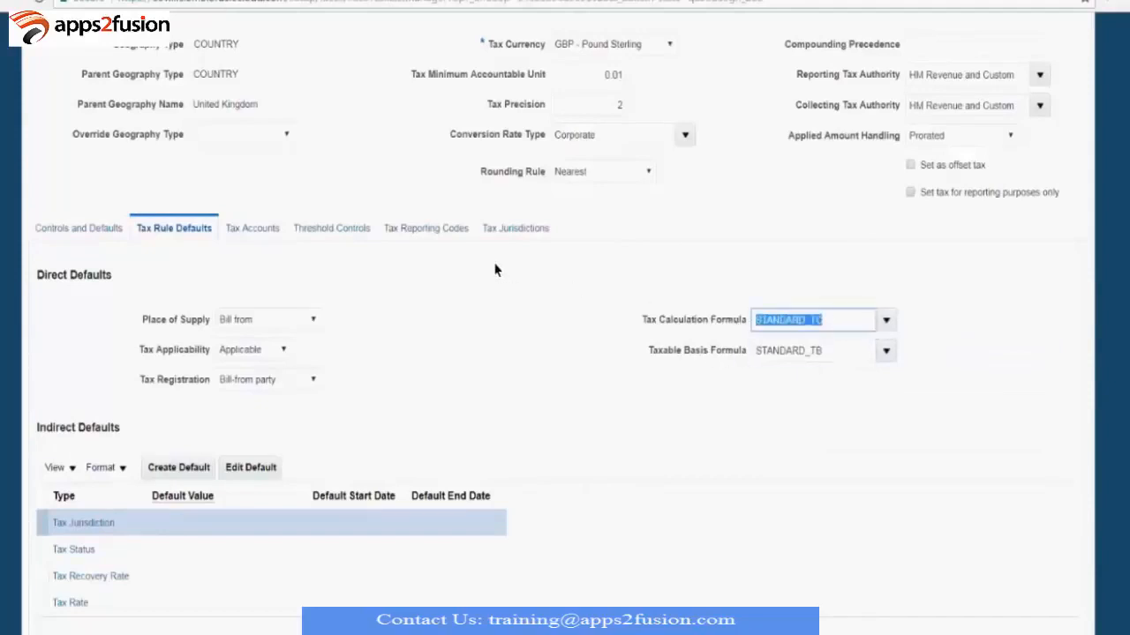
- Recheck the Place of Supply, Tax Applicability and Tax Registration direct defaults without changing them, and look at the Indirect Defaults section
drag(108, 311, 855, 373)
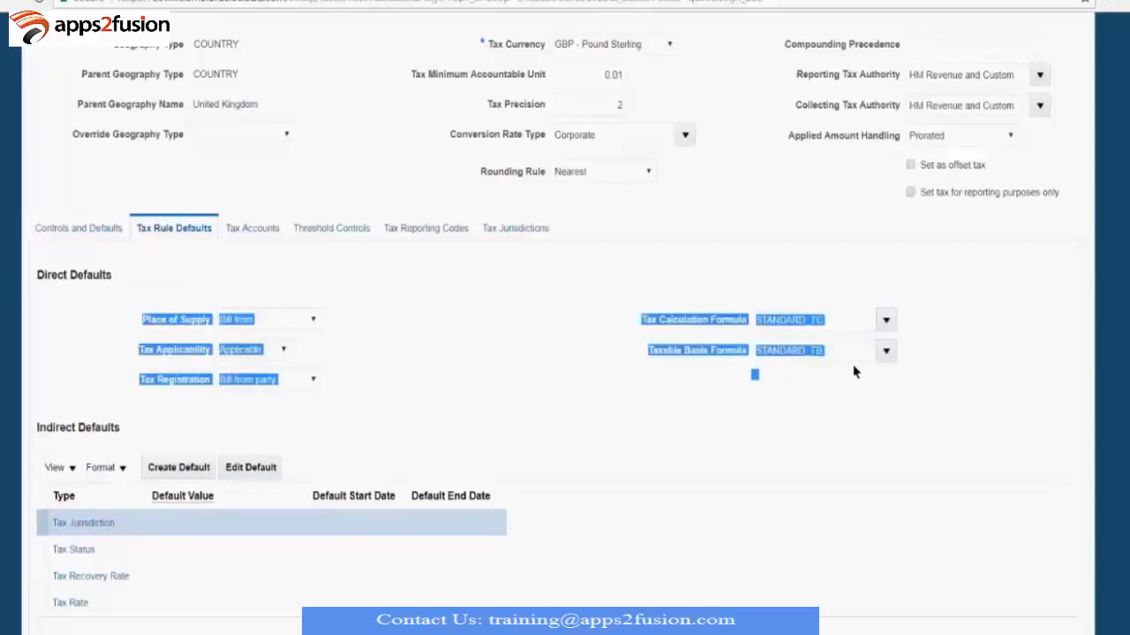
click(840, 401)
click(313, 319)
click(311, 321)
click(284, 351)
click(286, 362)
click(287, 380)
click(287, 379)
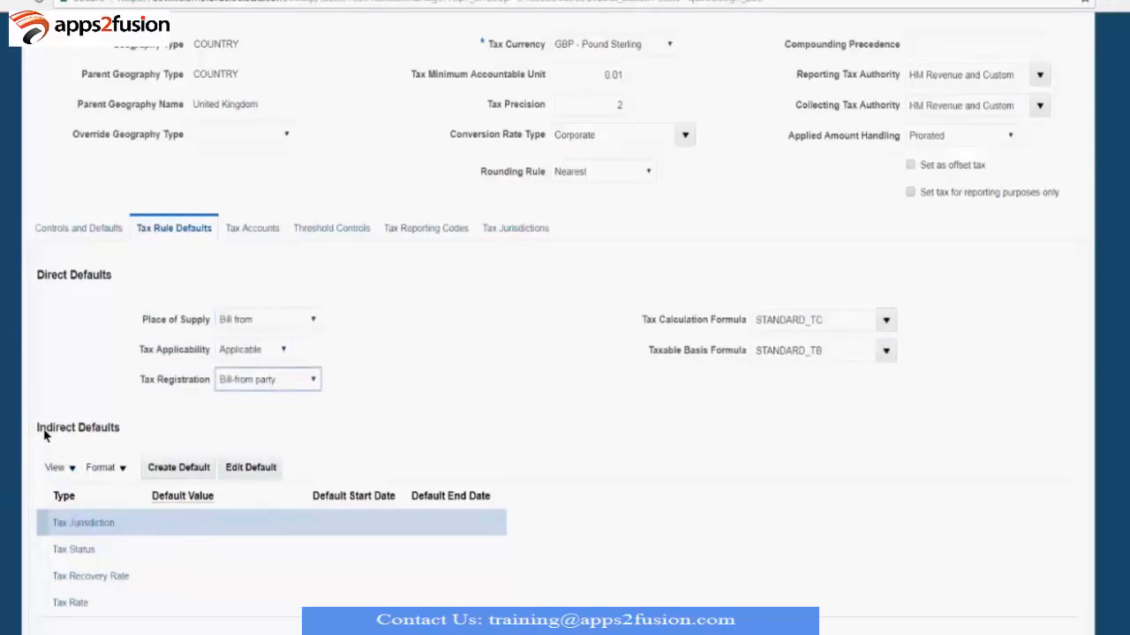
drag(41, 430, 136, 431)
click(164, 423)
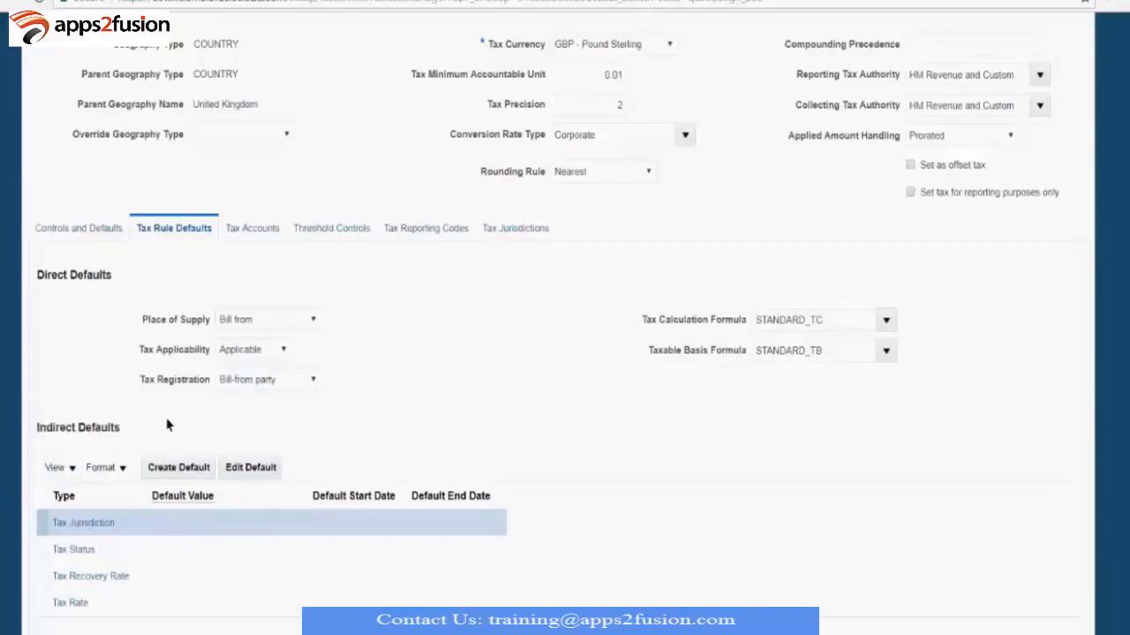